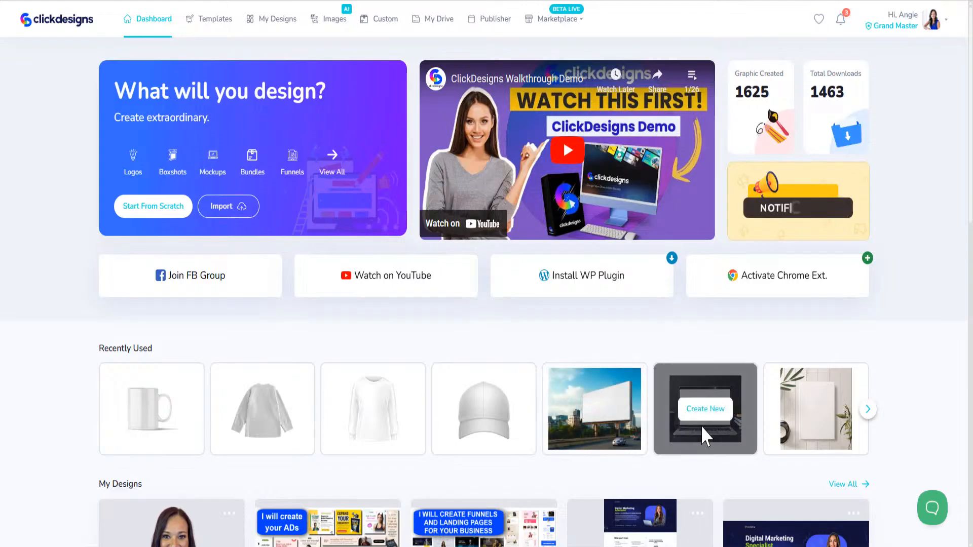
# - Page the recently used mockups forward, then back to the mug
pyautogui.click(868, 411)
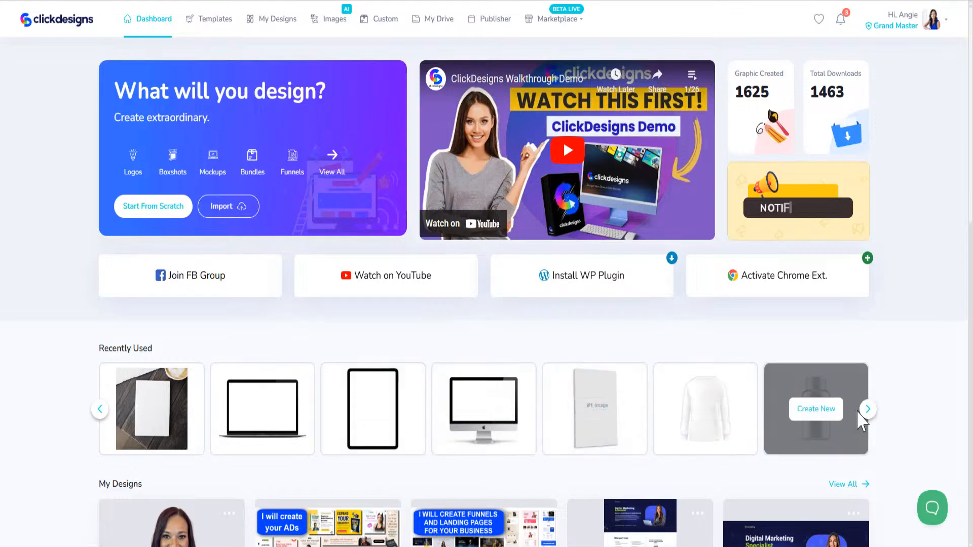
pyautogui.click(868, 411)
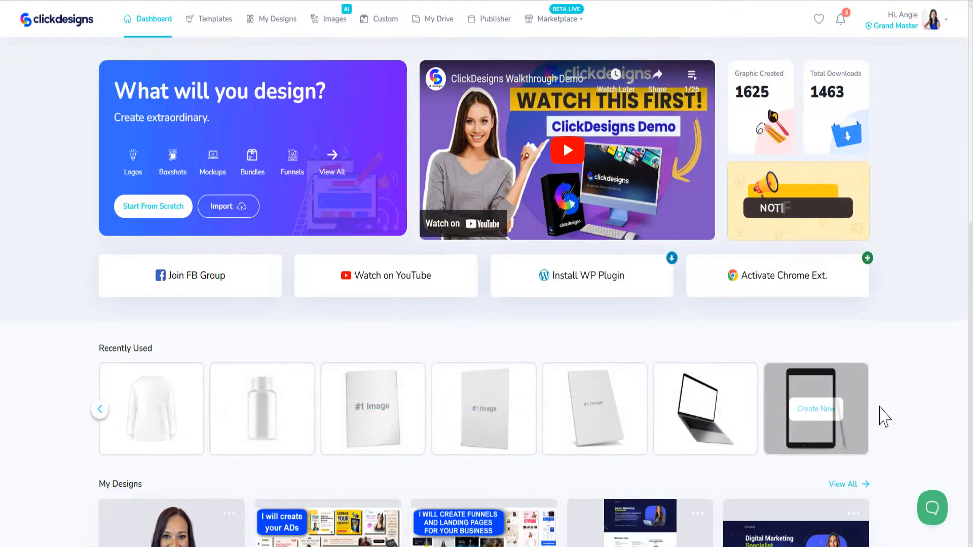
pyautogui.moveTo(809, 418)
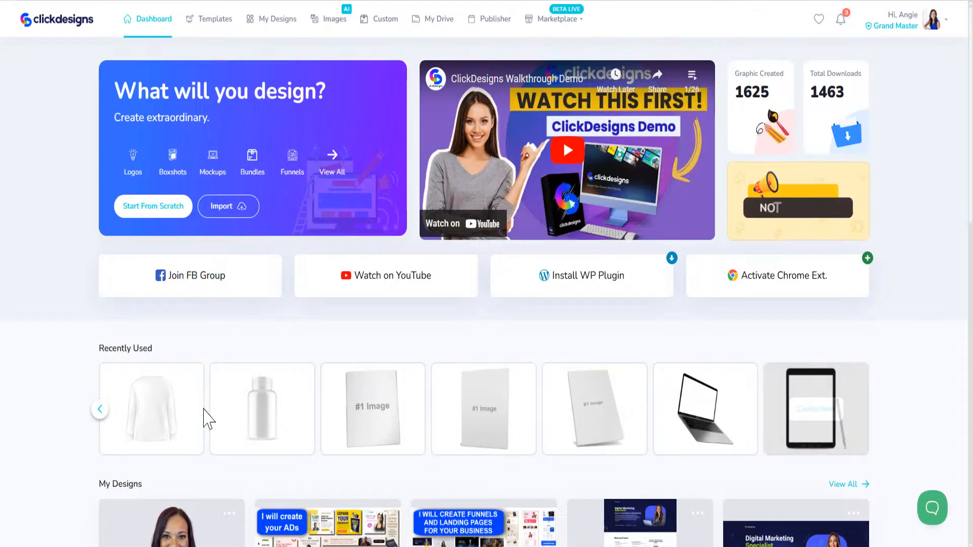
pyautogui.click(100, 410)
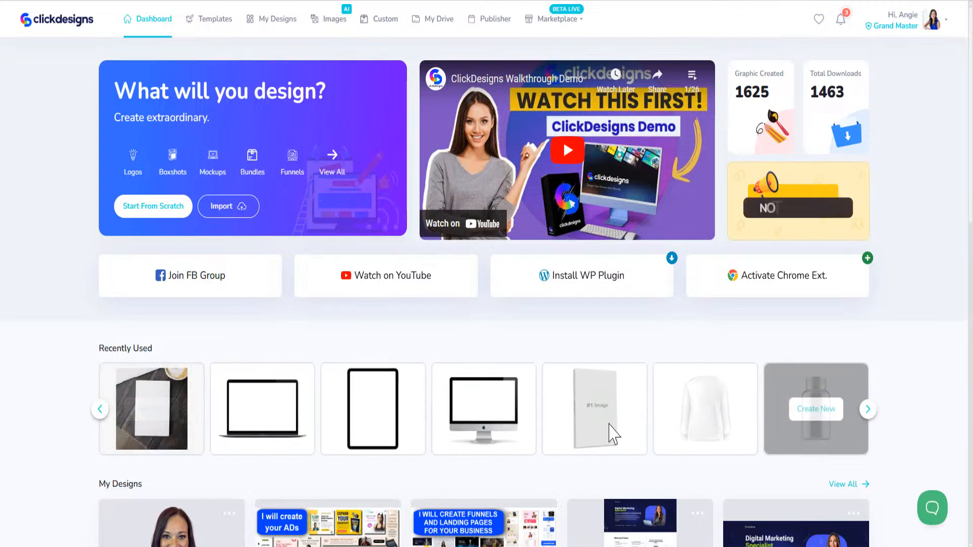
pyautogui.click(99, 409)
pyautogui.click(101, 411)
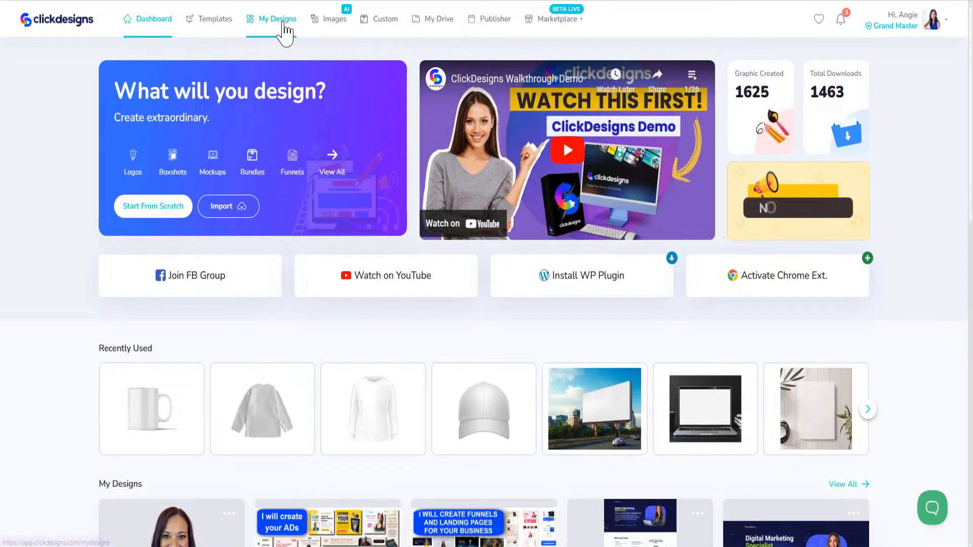
# - Open My Drive, view the client folder's designs, and return to the folder list
pyautogui.click(427, 23)
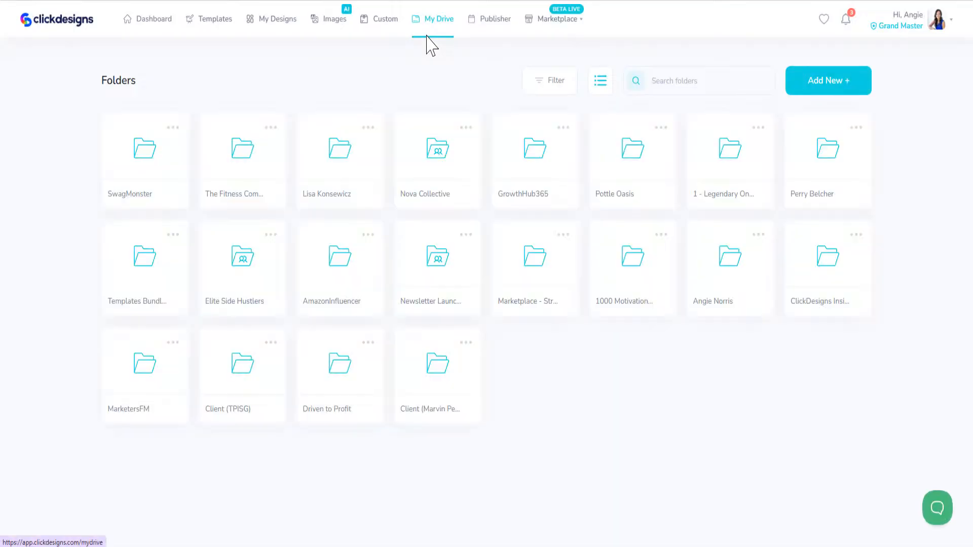
pyautogui.moveTo(426, 393)
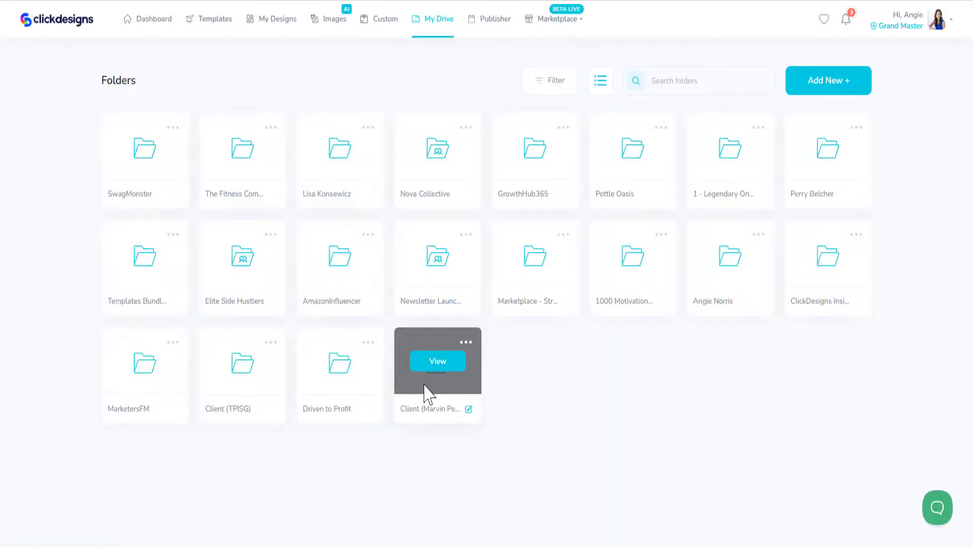
pyautogui.click(438, 362)
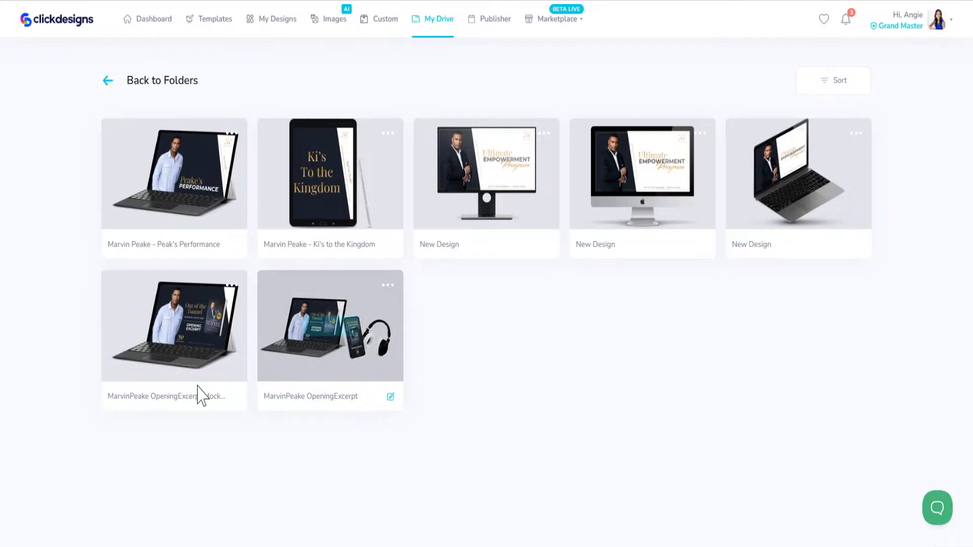
pyautogui.click(108, 82)
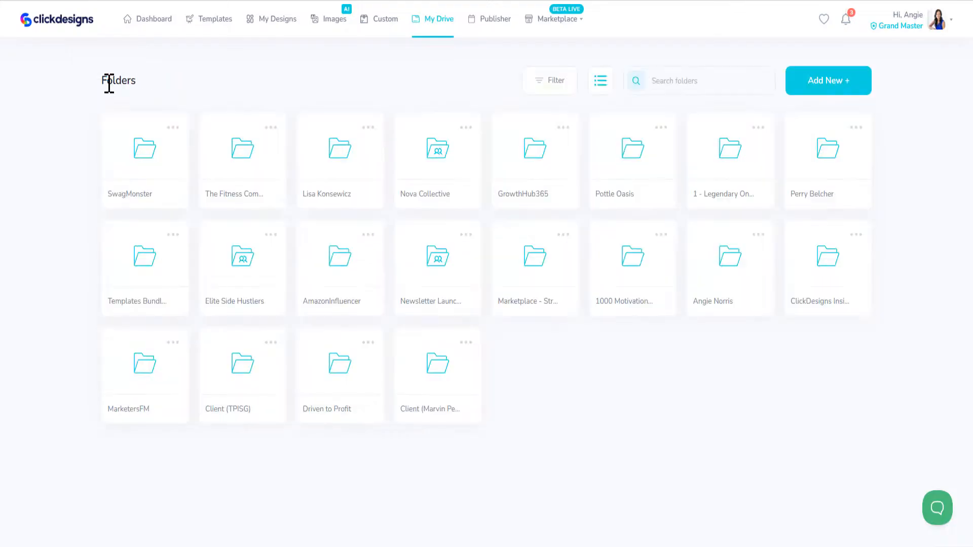
# - Browse the SwagMonster folder's designs, then return to the folder list
pyautogui.click(134, 163)
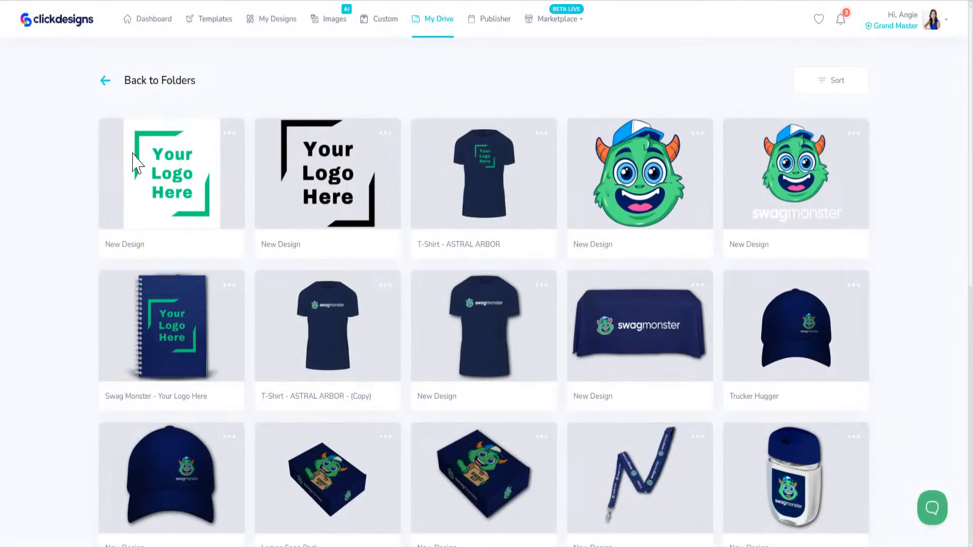
pyautogui.scroll(-5, 610, 360)
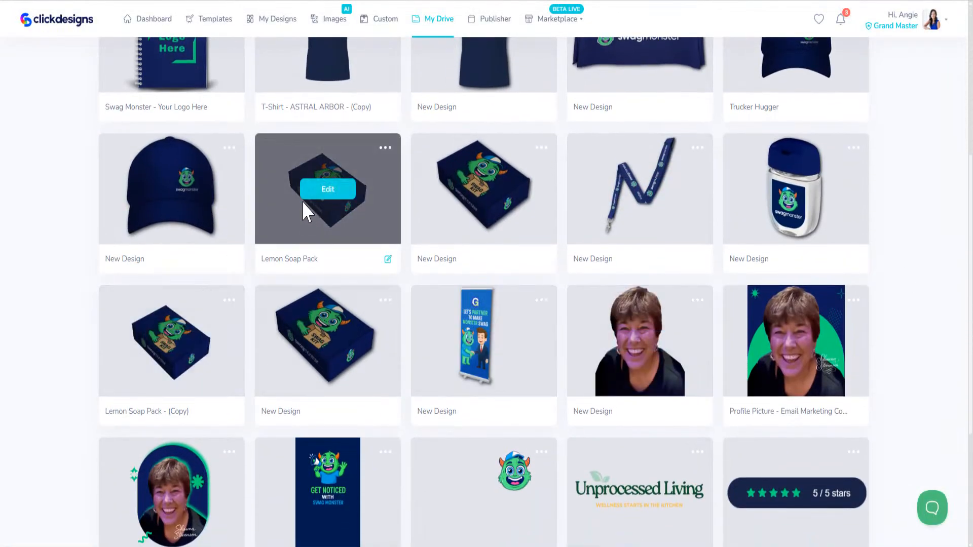
pyautogui.scroll(-4, 343, 246)
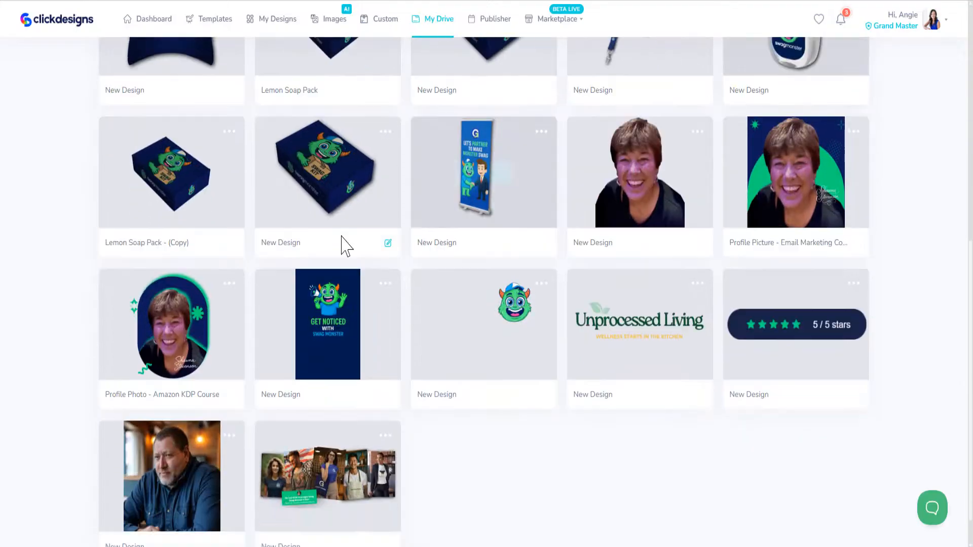
pyautogui.scroll(10, 521, 395)
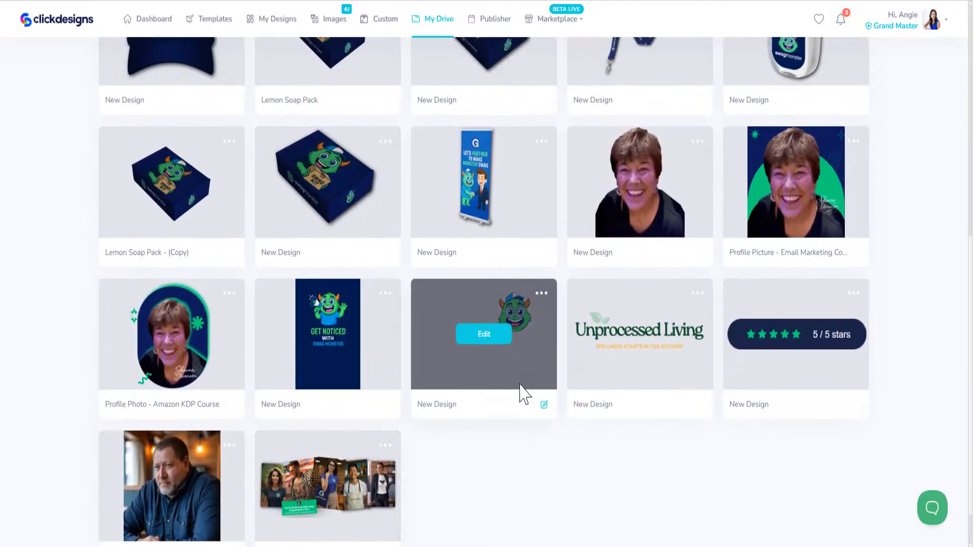
pyautogui.click(112, 81)
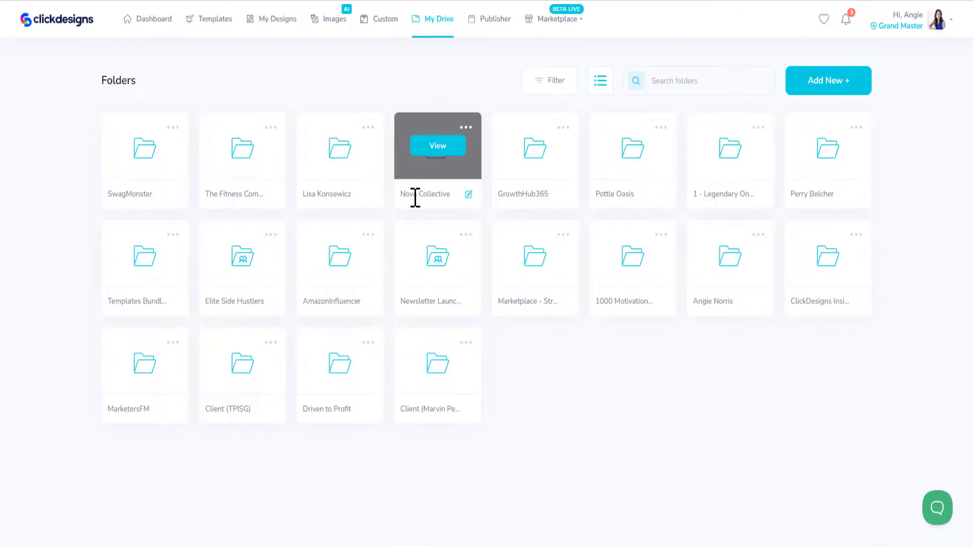
# - Go to Templates > Sets and preview the Marketers and Entrepreneurs podcast set
pyautogui.click(231, 21)
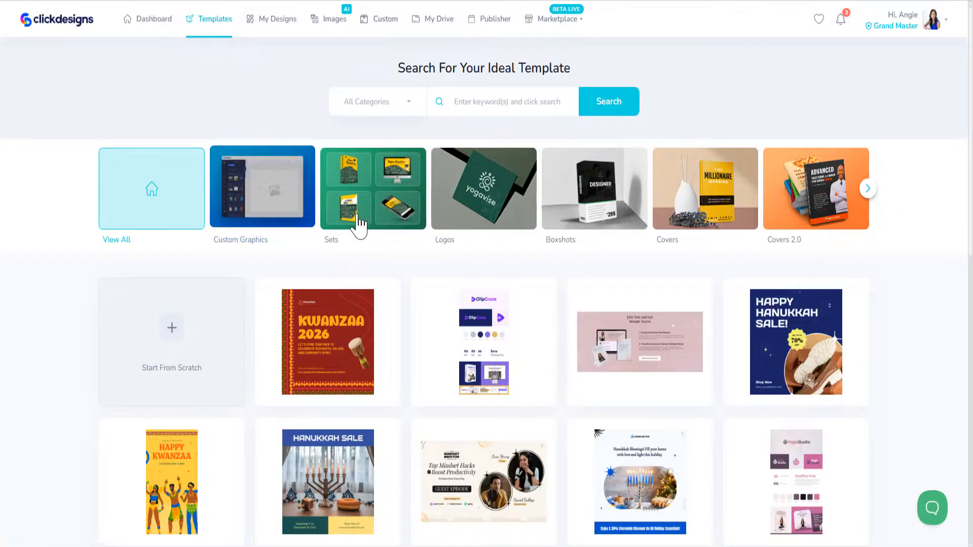
pyautogui.click(381, 200)
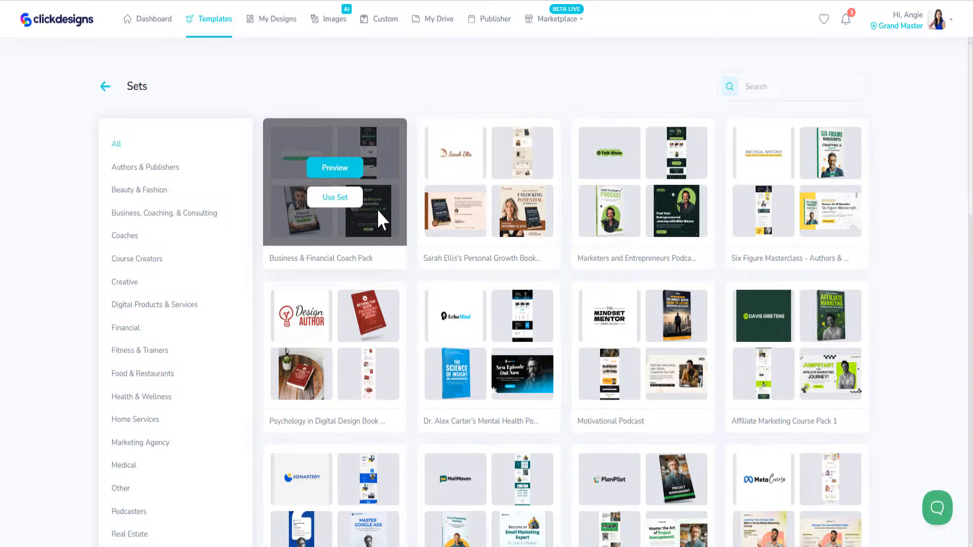
pyautogui.click(641, 169)
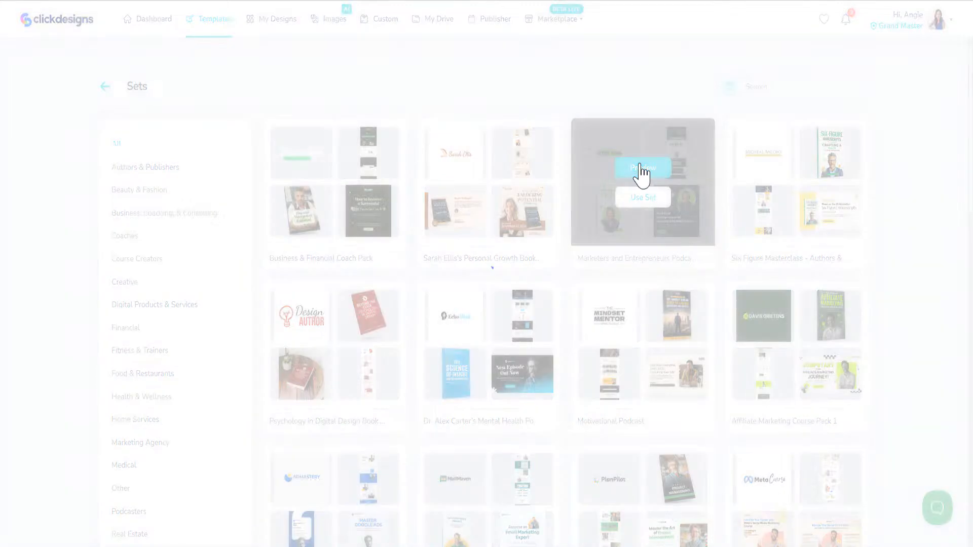
# - Scroll through the podcast set's logo, book cover, social post, ad and mockup templates
pyautogui.scroll(-1, 441, 433)
pyautogui.scroll(-8, 441, 428)
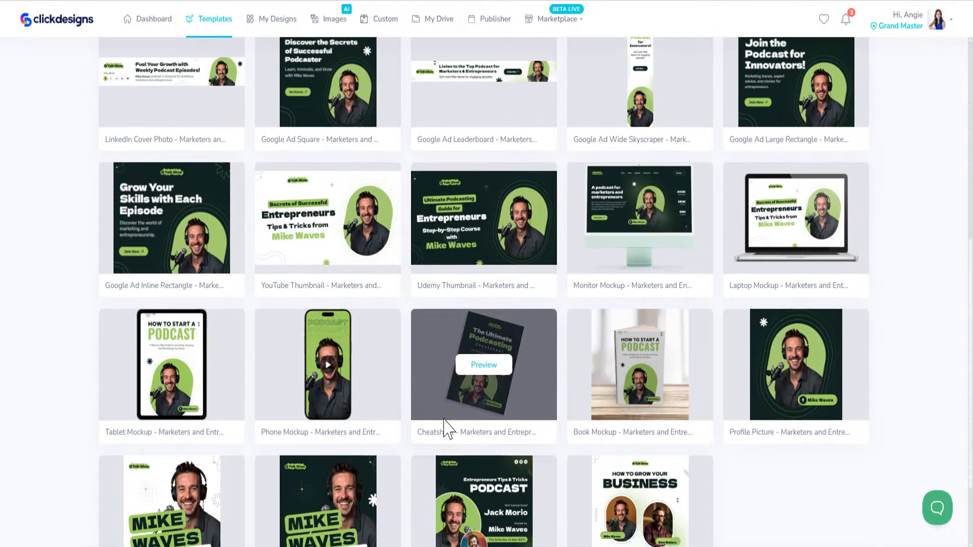
pyautogui.scroll(7, 451, 421)
pyautogui.scroll(2, 456, 396)
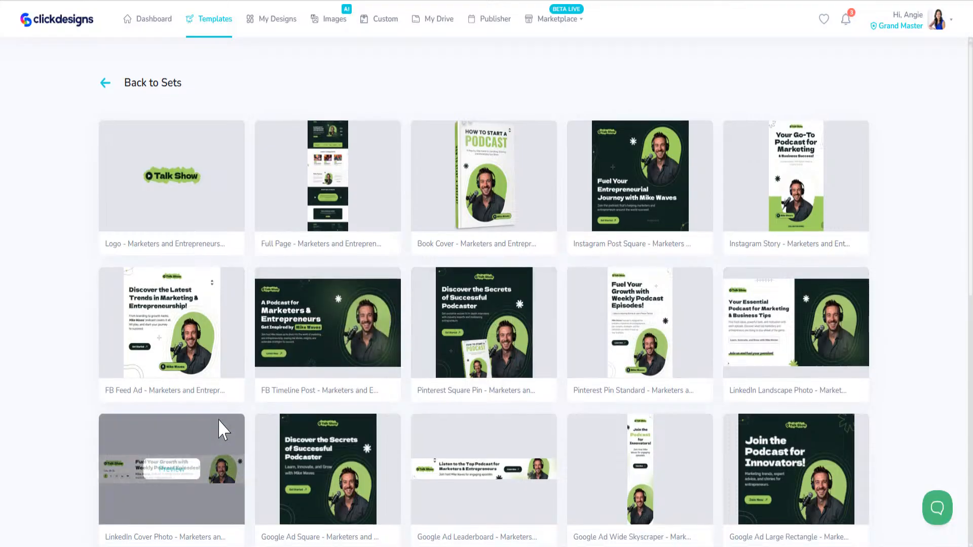
pyautogui.scroll(-5, 762, 352)
pyautogui.scroll(-5, 512, 448)
pyautogui.scroll(10, 527, 342)
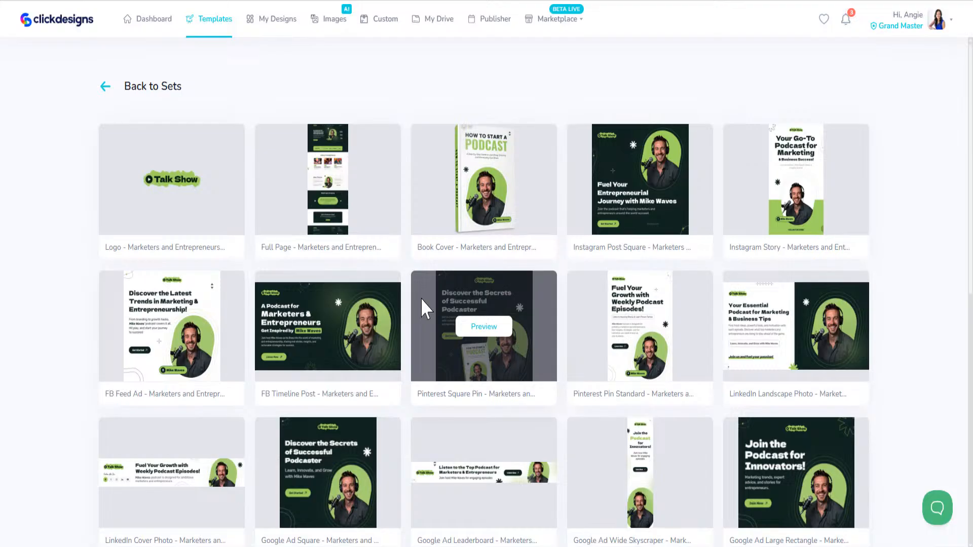
# - Back in Sets, preview the Psychology in Digital Design book set and scroll its templates
pyautogui.click(106, 88)
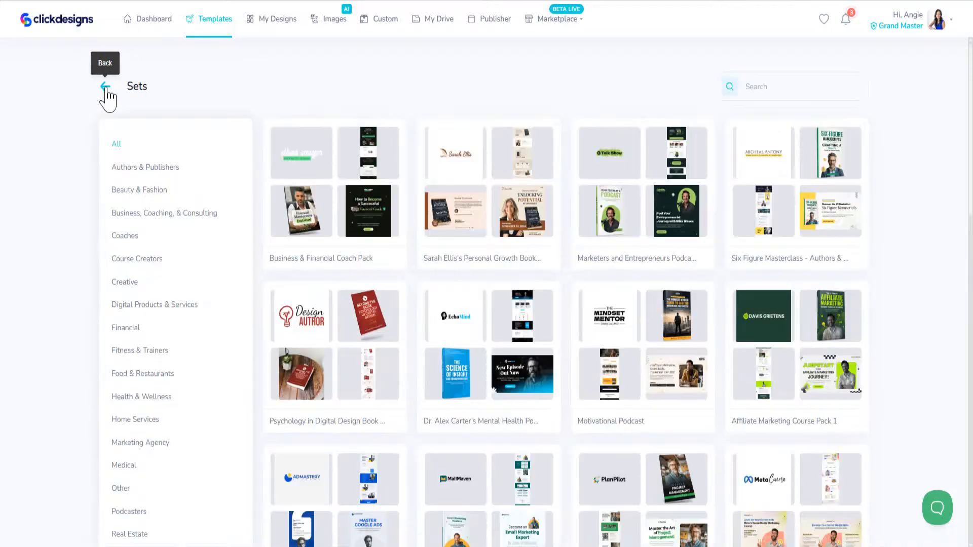
pyautogui.moveTo(370, 359)
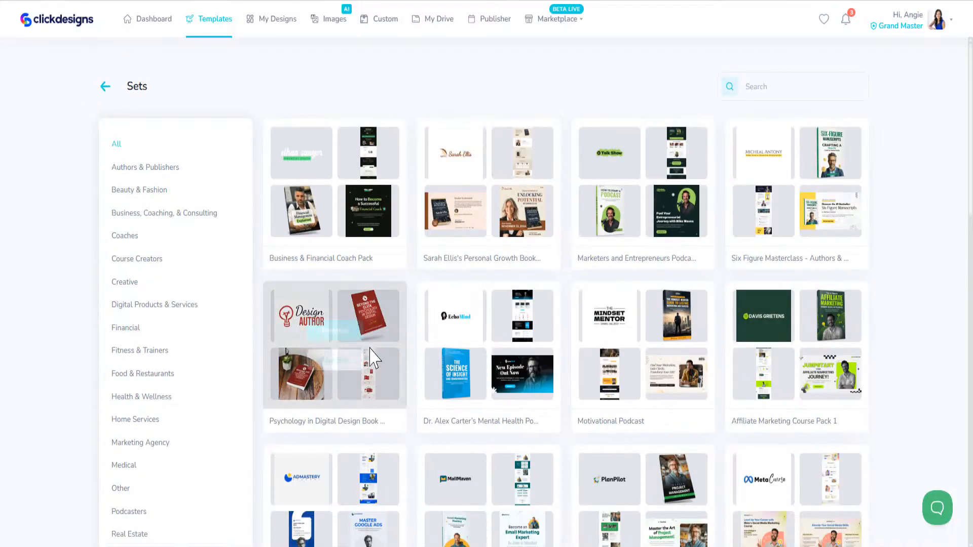
pyautogui.click(337, 333)
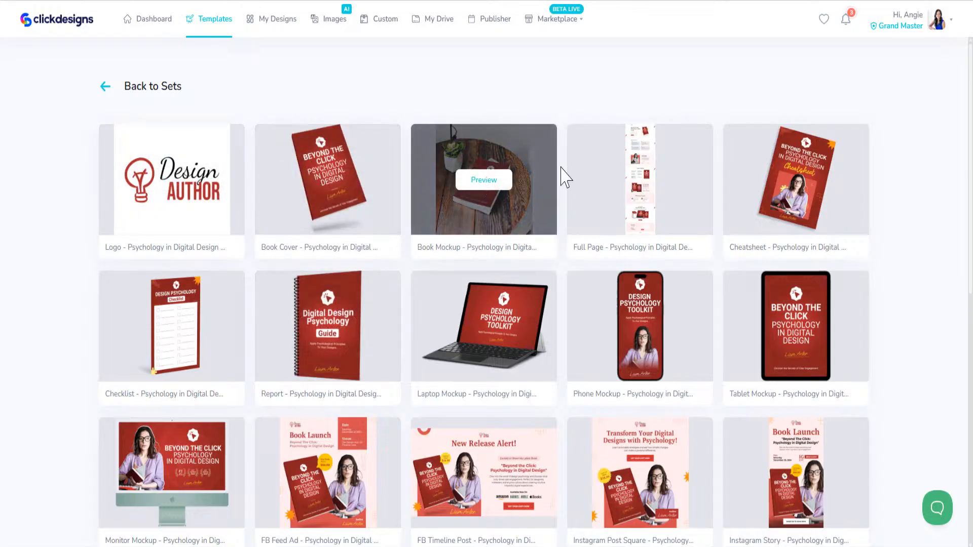
pyautogui.moveTo(615, 205)
pyautogui.moveTo(810, 181)
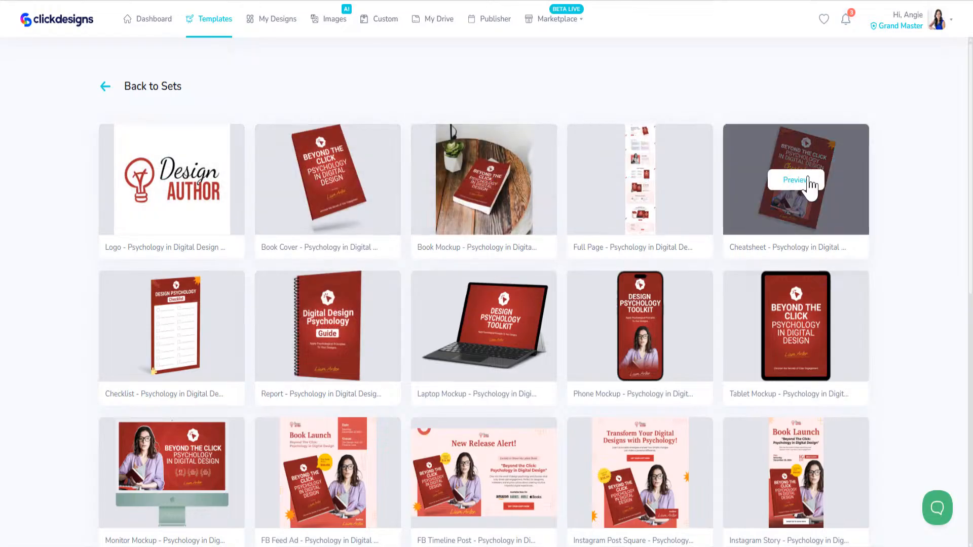
pyautogui.moveTo(169, 333)
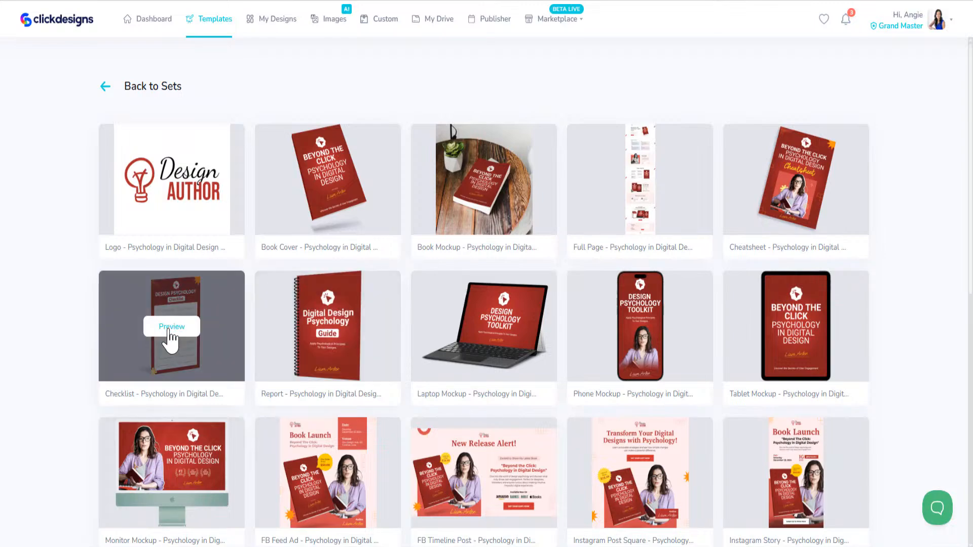
pyautogui.scroll(-10, 169, 332)
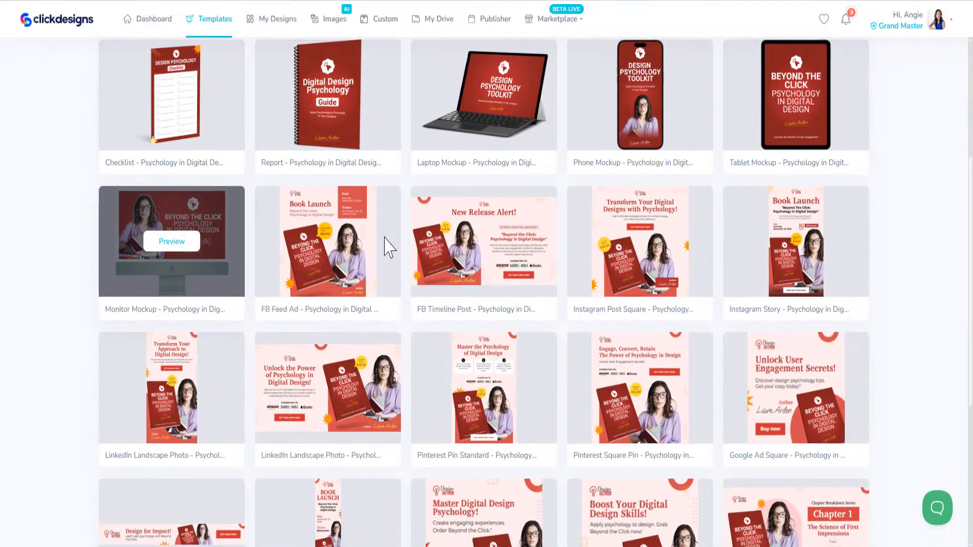
pyautogui.scroll(10, 387, 358)
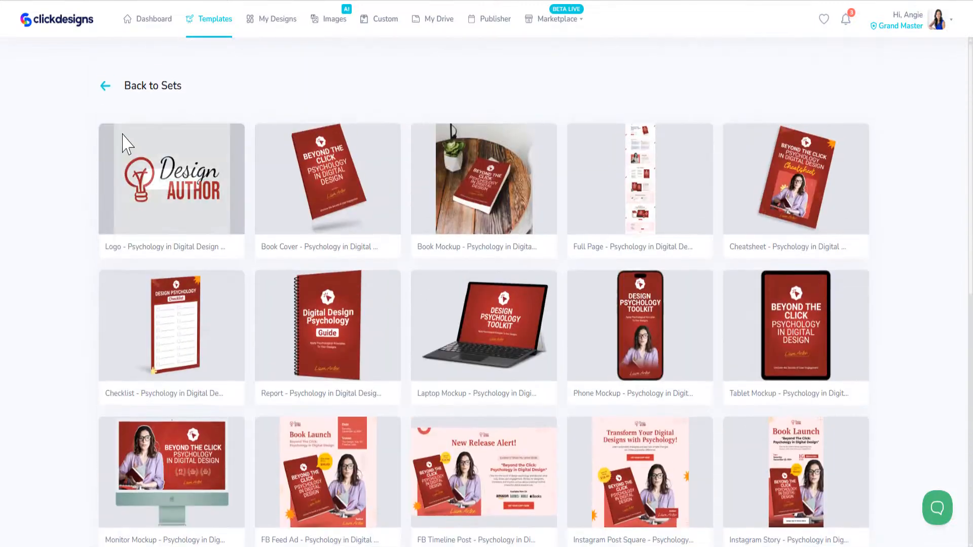
# - Return to Sets, open the EchoMind mental health set, and scroll its templates
pyautogui.click(106, 87)
pyautogui.moveTo(475, 369)
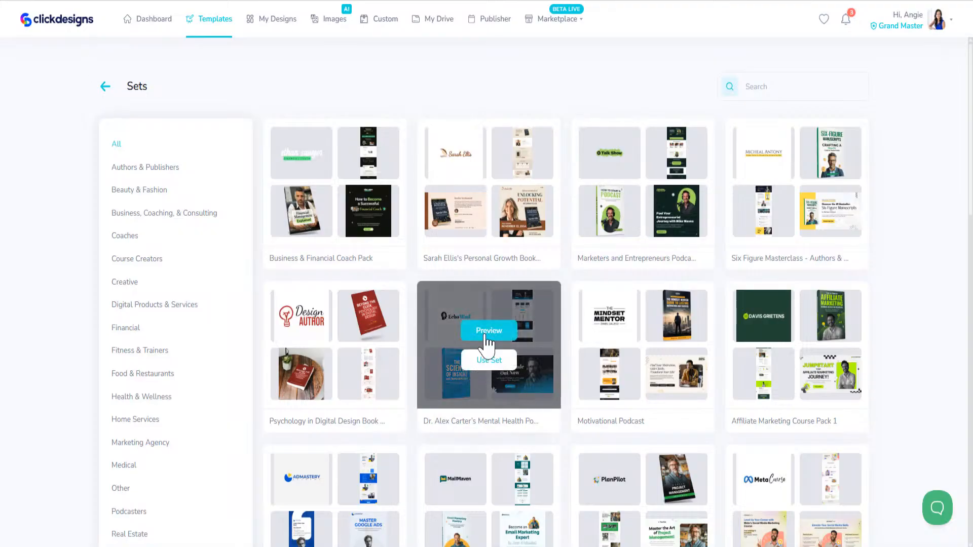
pyautogui.click(486, 335)
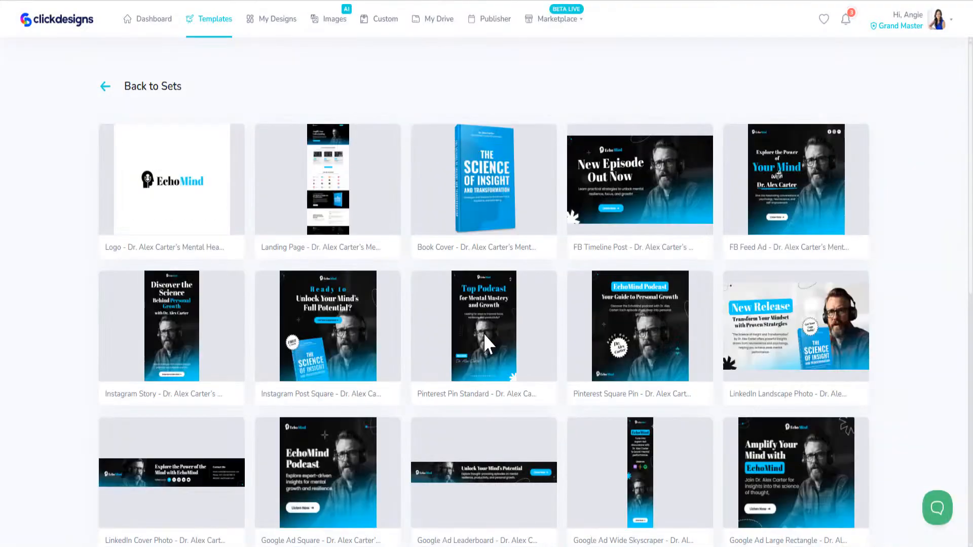
pyautogui.scroll(-7, 735, 364)
pyautogui.scroll(-3, 735, 364)
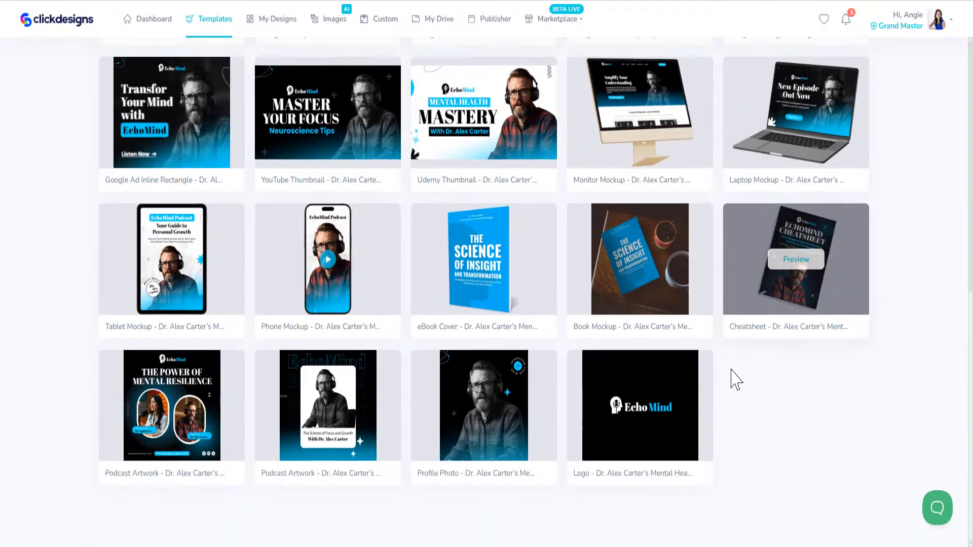
pyautogui.moveTo(671, 416)
pyautogui.scroll(10, 670, 414)
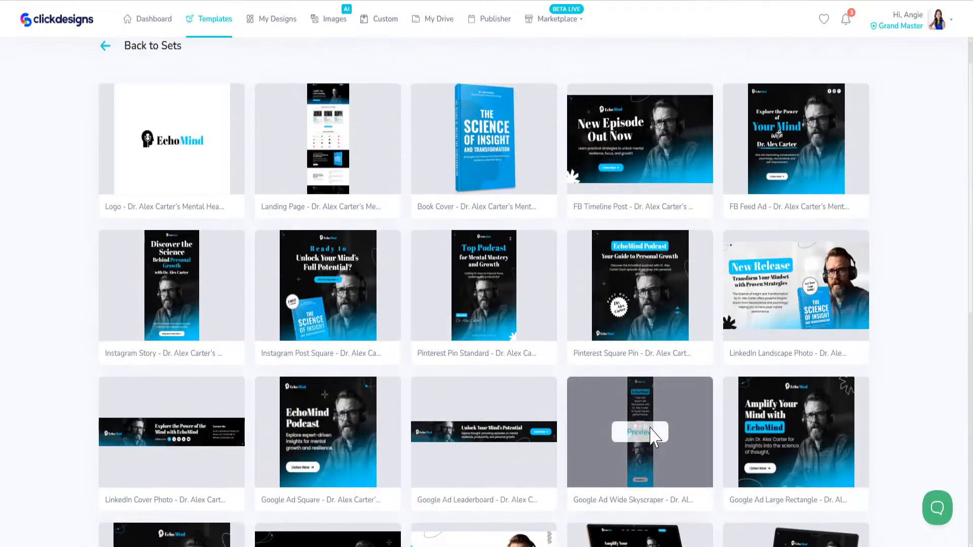
# - Return to the Sets overview, browse it, and filter to Food & Restaurants sets like Cook Korean
pyautogui.click(105, 86)
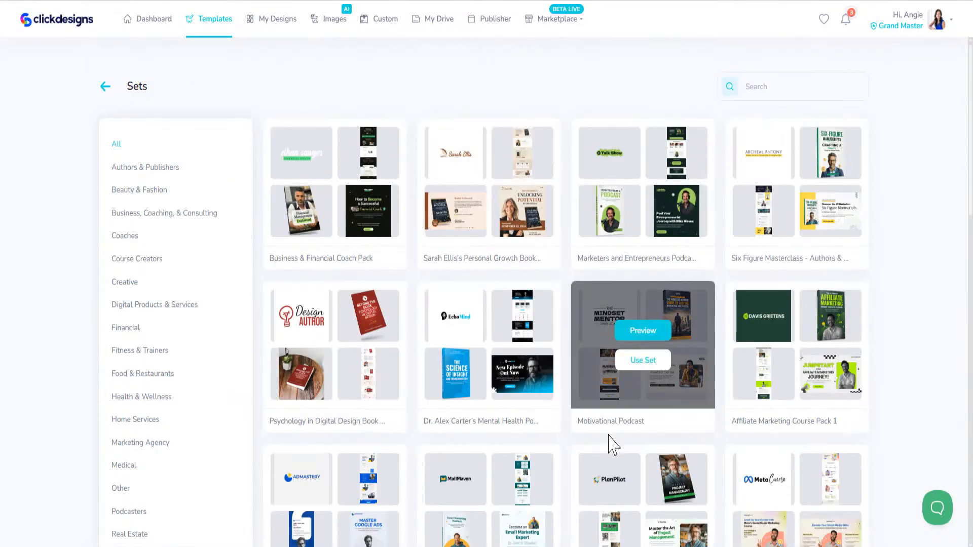
pyautogui.scroll(-8, 611, 445)
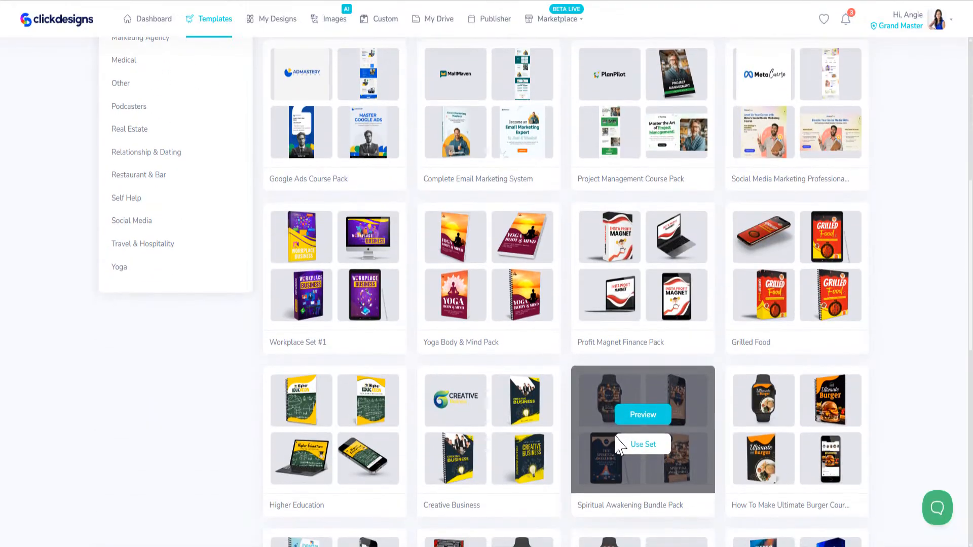
pyautogui.scroll(-8, 619, 441)
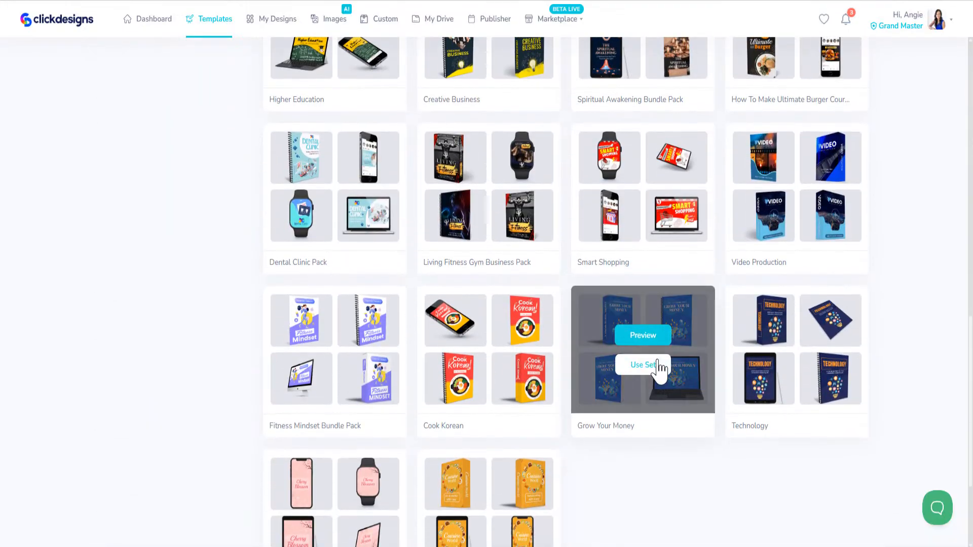
pyautogui.scroll(-3, 700, 441)
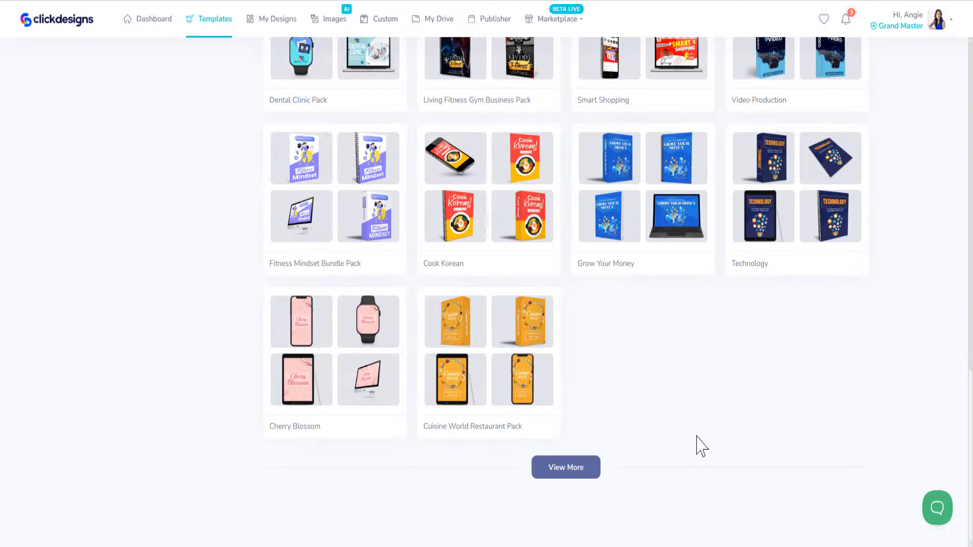
pyautogui.scroll(17, 700, 446)
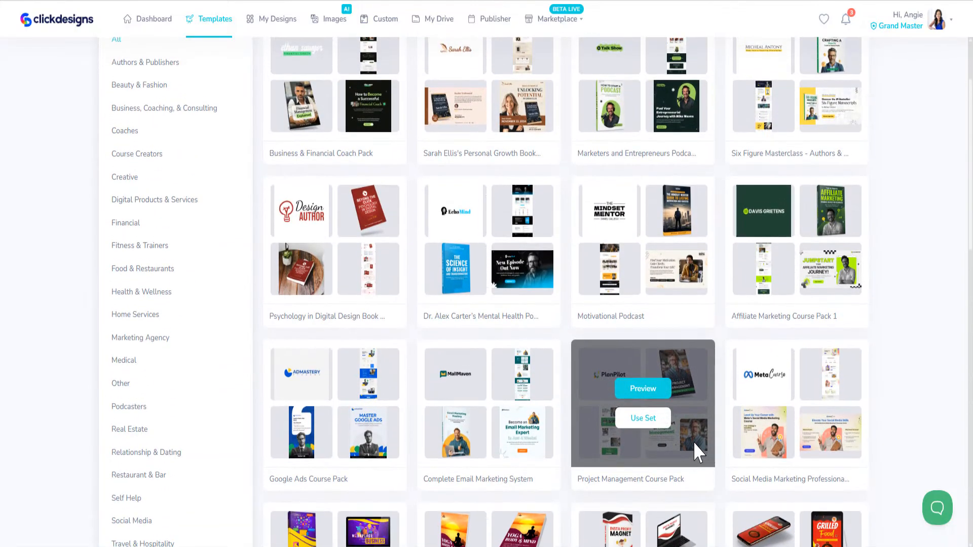
pyautogui.scroll(2, 694, 442)
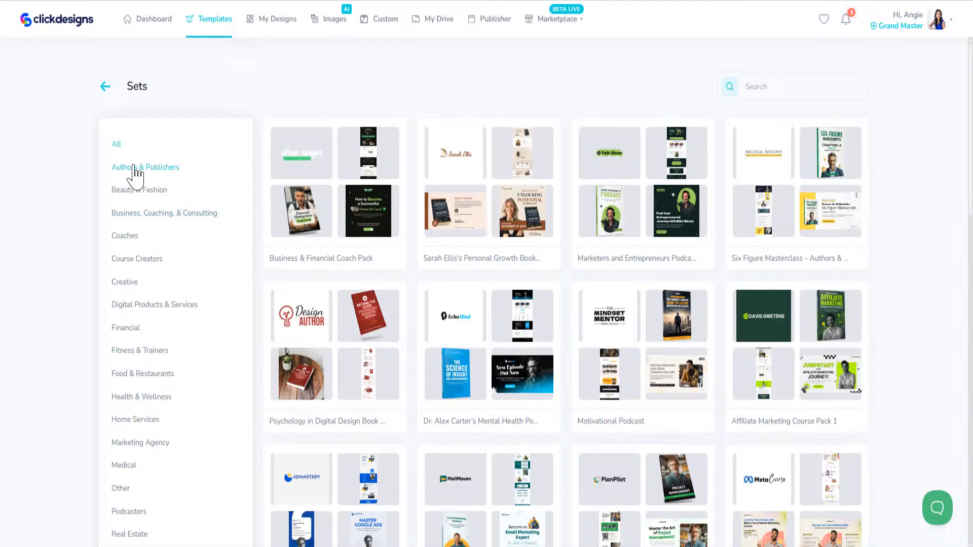
pyautogui.scroll(-5, 131, 304)
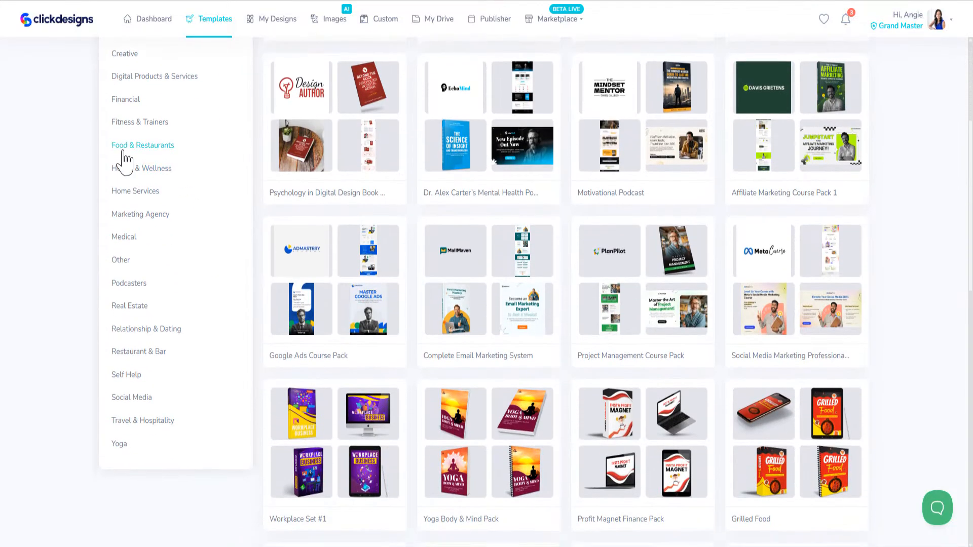
pyautogui.click(127, 144)
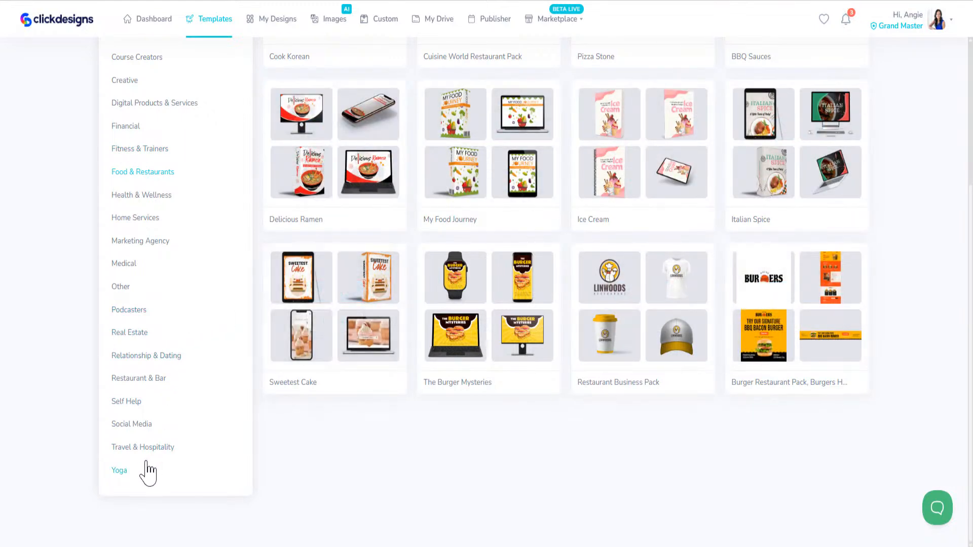
pyautogui.scroll(4, 161, 413)
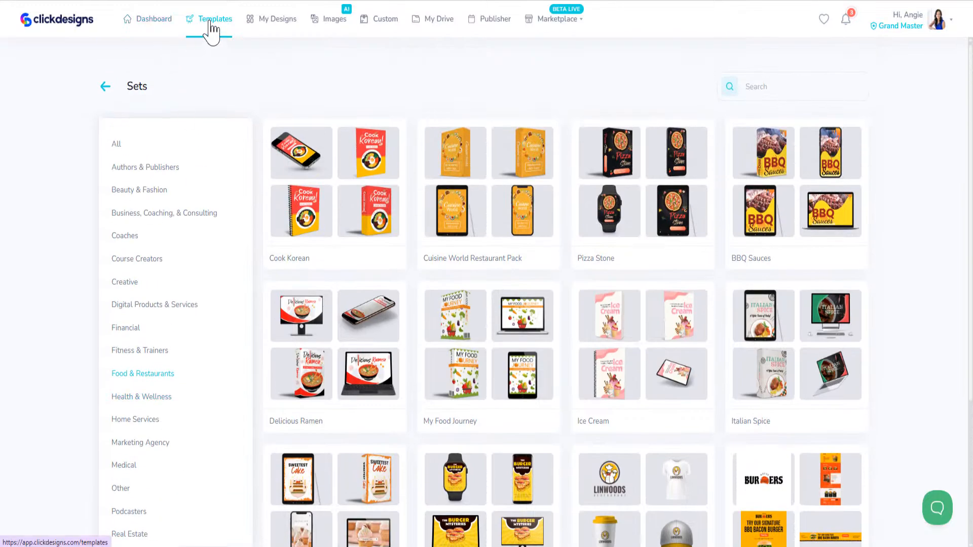
# - On the Templates page, find and open the Mockups category and scroll its templates
pyautogui.click(210, 23)
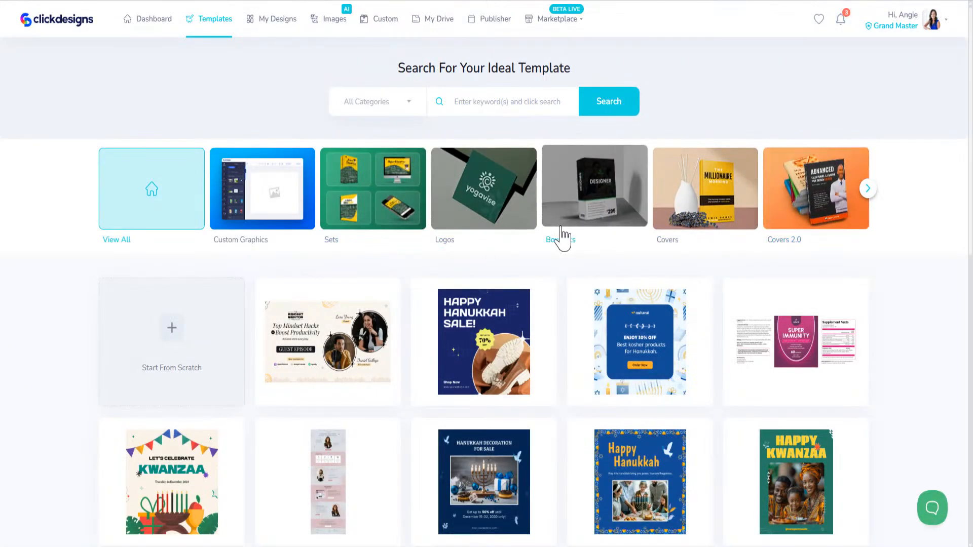
pyautogui.click(871, 193)
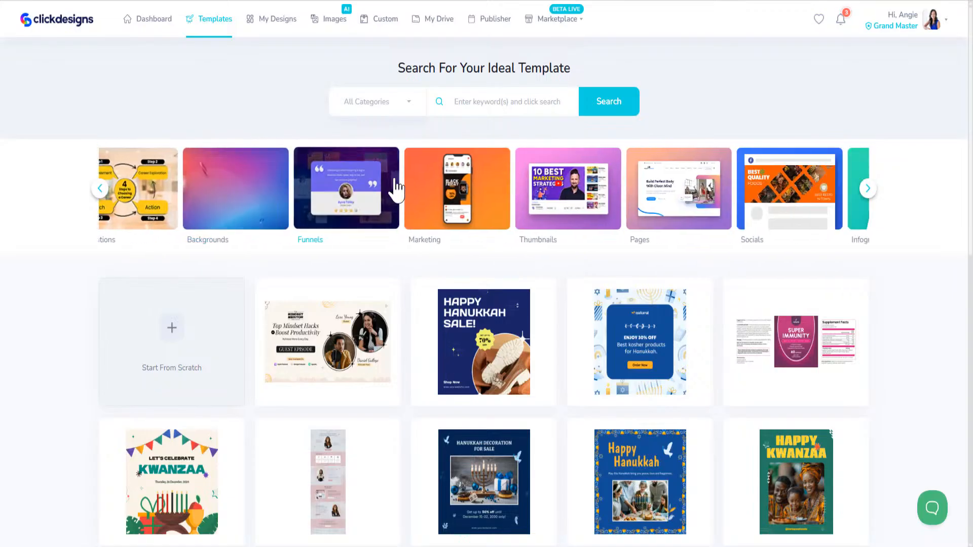
pyautogui.click(96, 193)
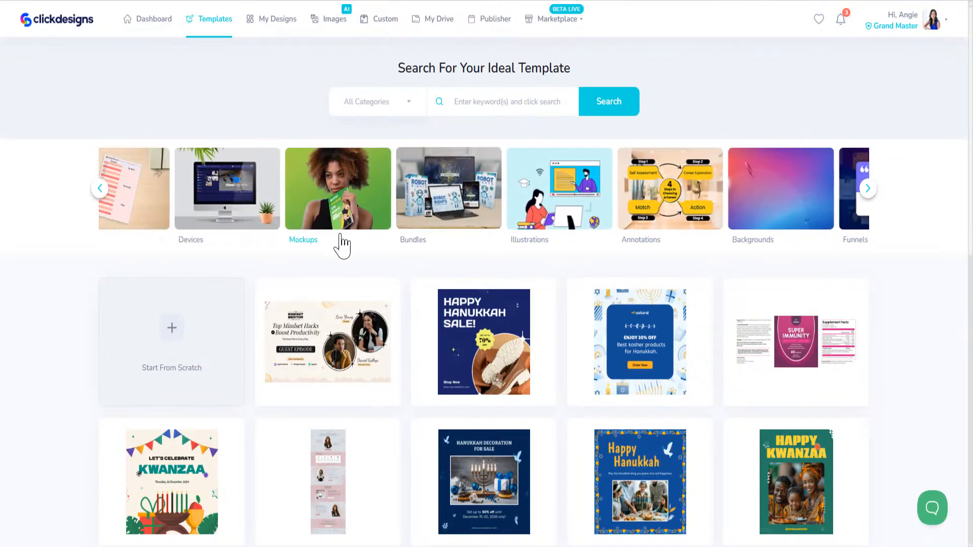
pyautogui.click(369, 191)
pyautogui.scroll(-15, 533, 340)
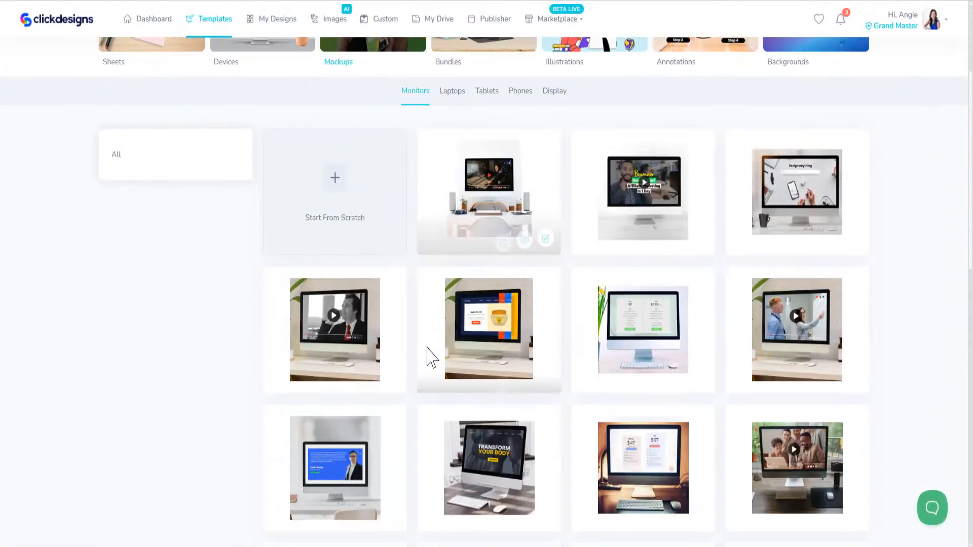
pyautogui.scroll(-6, 471, 377)
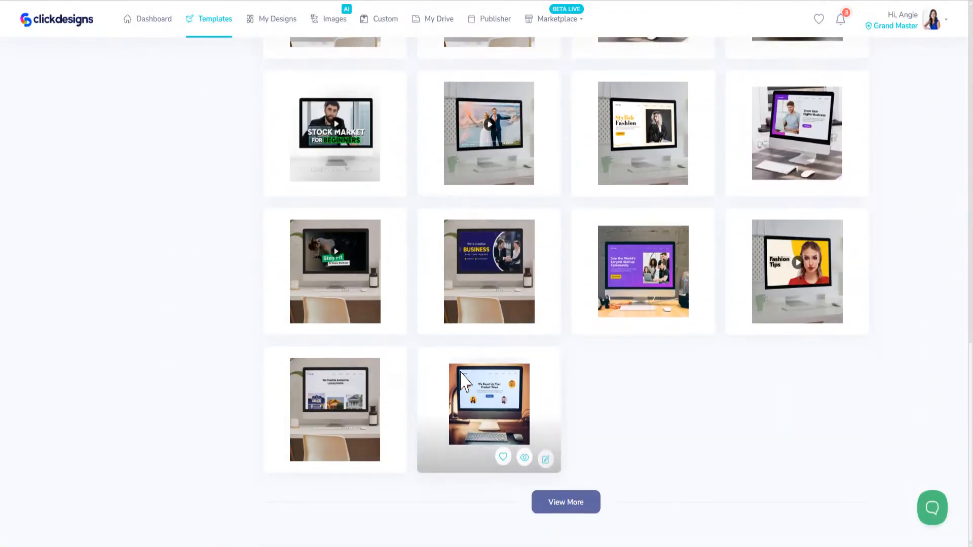
pyautogui.scroll(20, 460, 355)
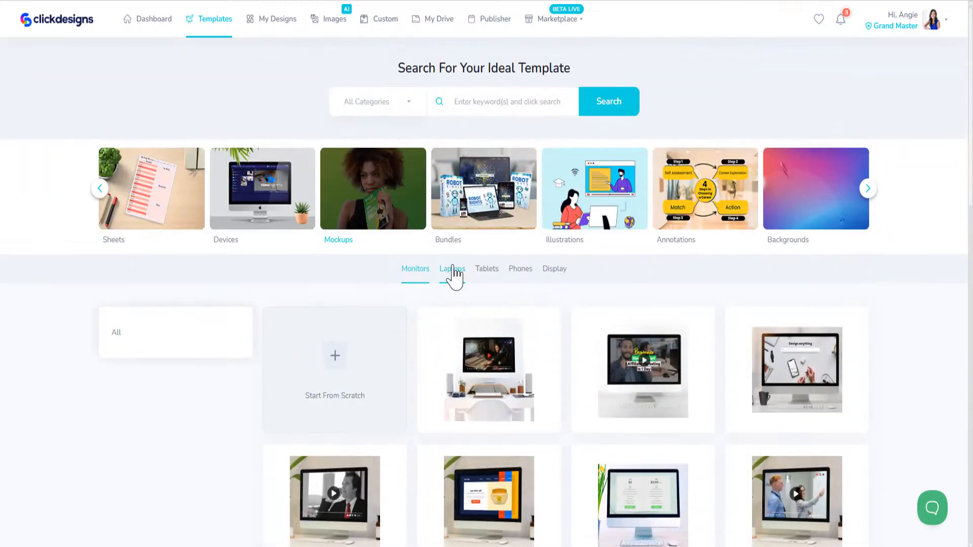
# - Filter the mockups to Laptops, then to Tablets, browsing each
pyautogui.click(452, 270)
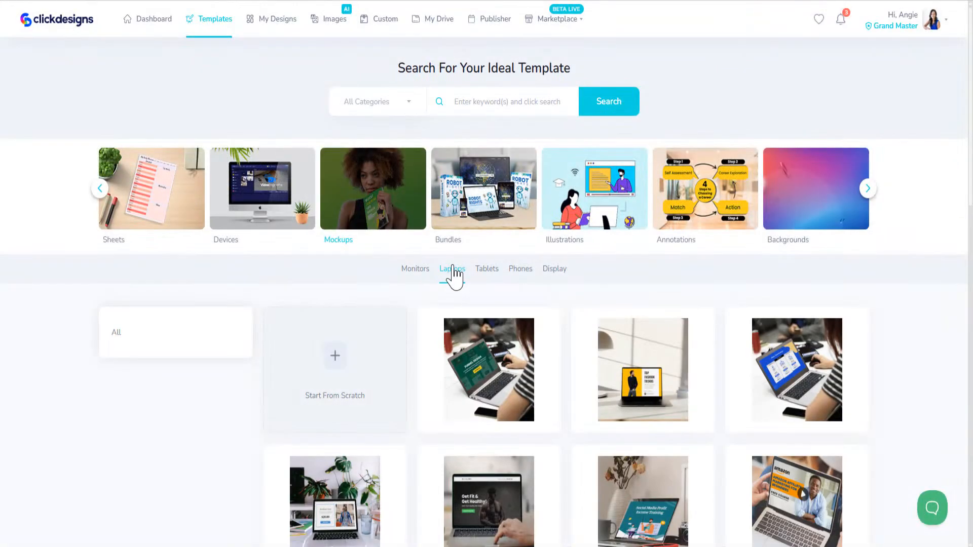
pyautogui.scroll(-6, 423, 423)
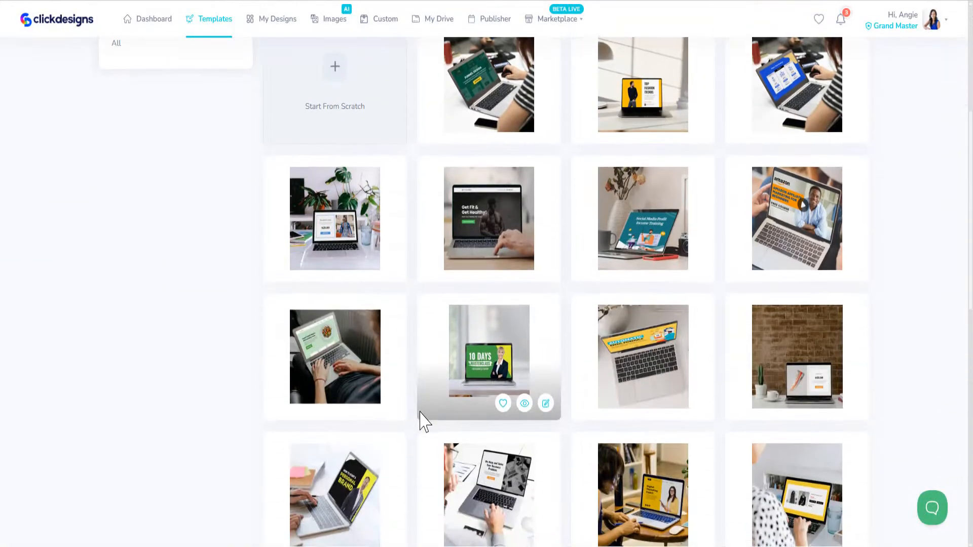
pyautogui.scroll(6, 424, 421)
pyautogui.click(488, 270)
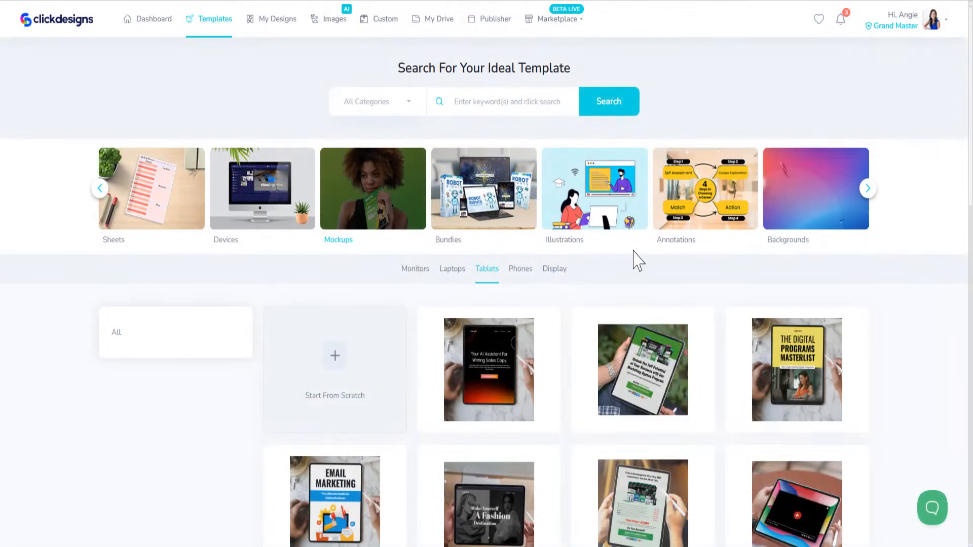
pyautogui.scroll(-3, 417, 441)
pyautogui.scroll(3, 355, 242)
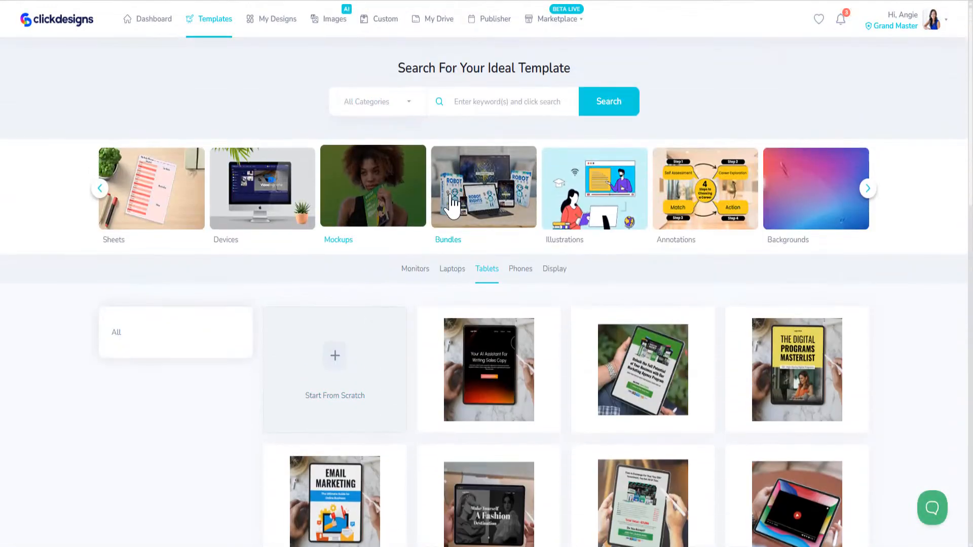
pyautogui.click(480, 198)
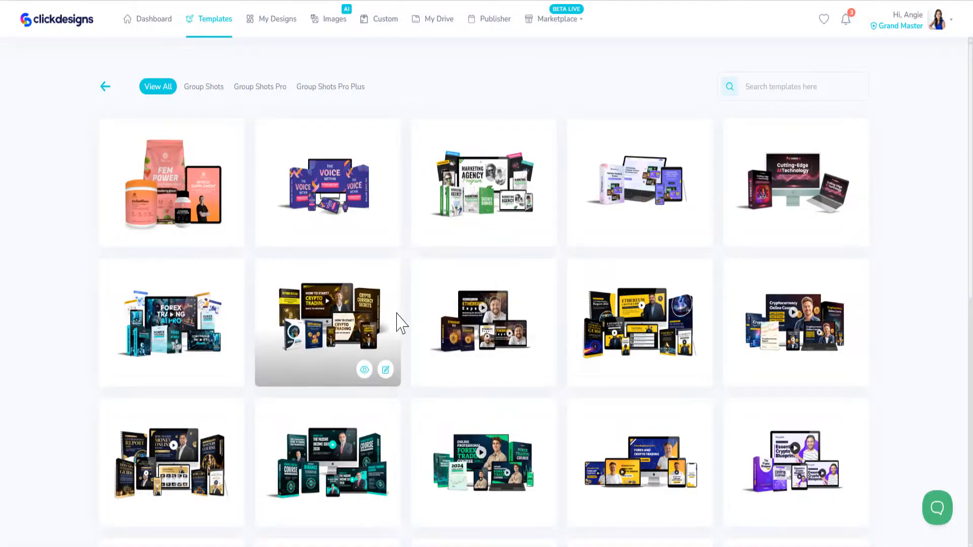
pyautogui.scroll(-10, 387, 359)
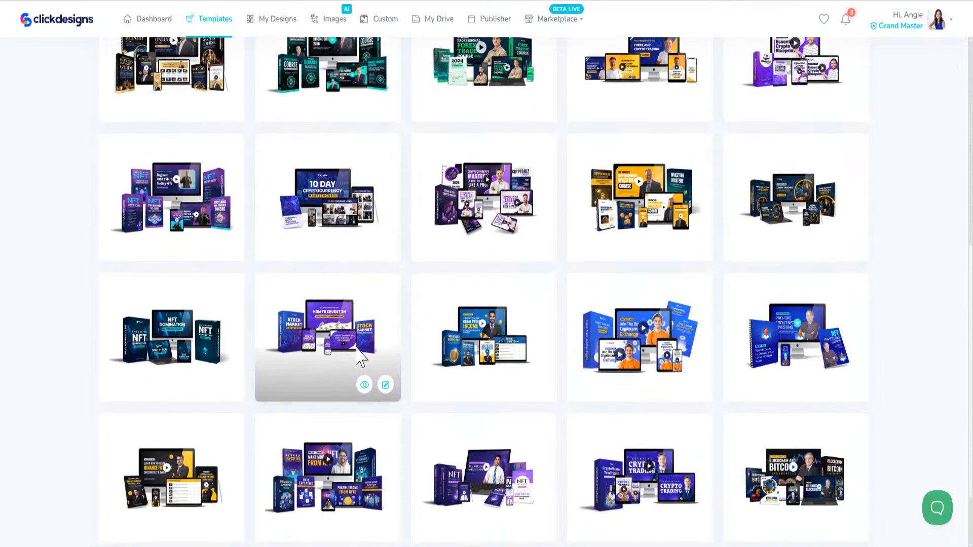
pyautogui.scroll(10, 360, 358)
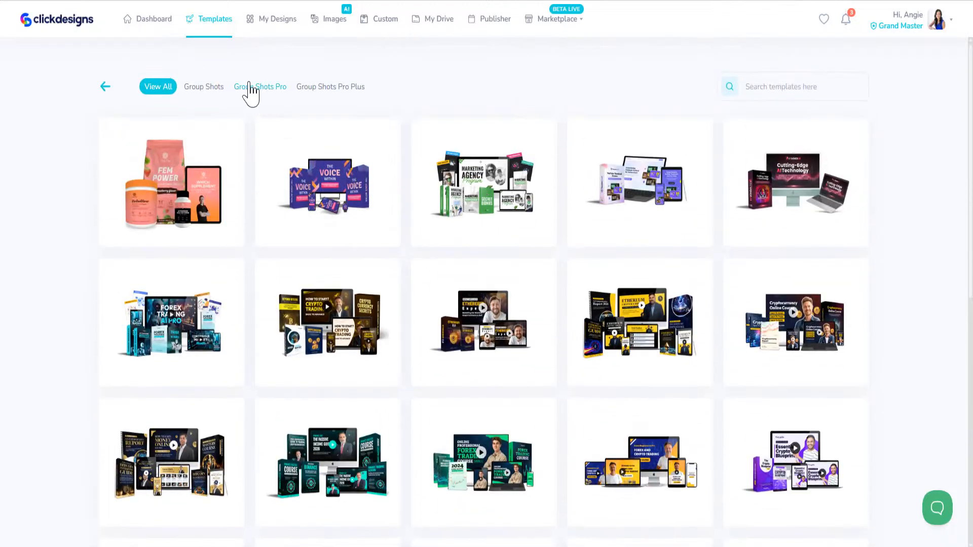
pyautogui.click(255, 90)
pyautogui.click(331, 90)
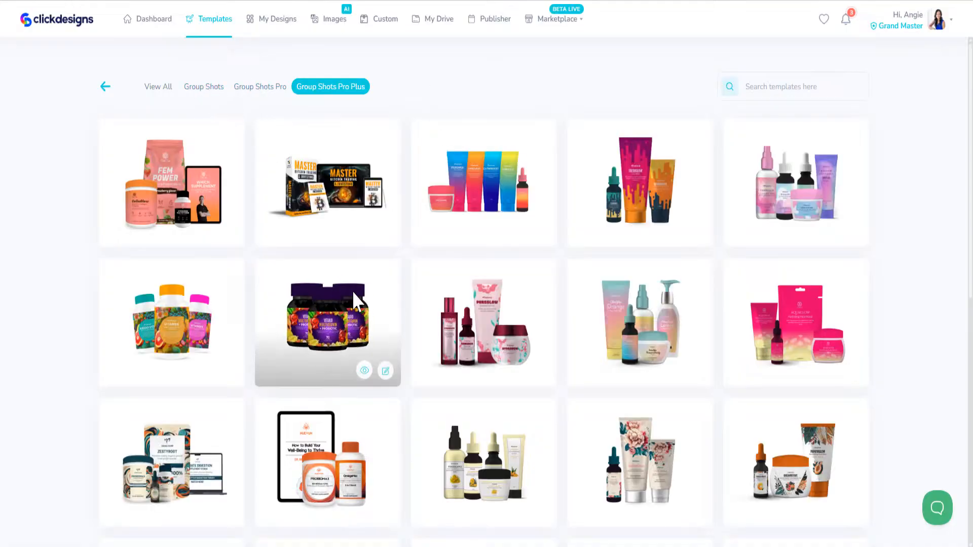
pyautogui.scroll(-3, 726, 332)
pyautogui.scroll(-6, 726, 332)
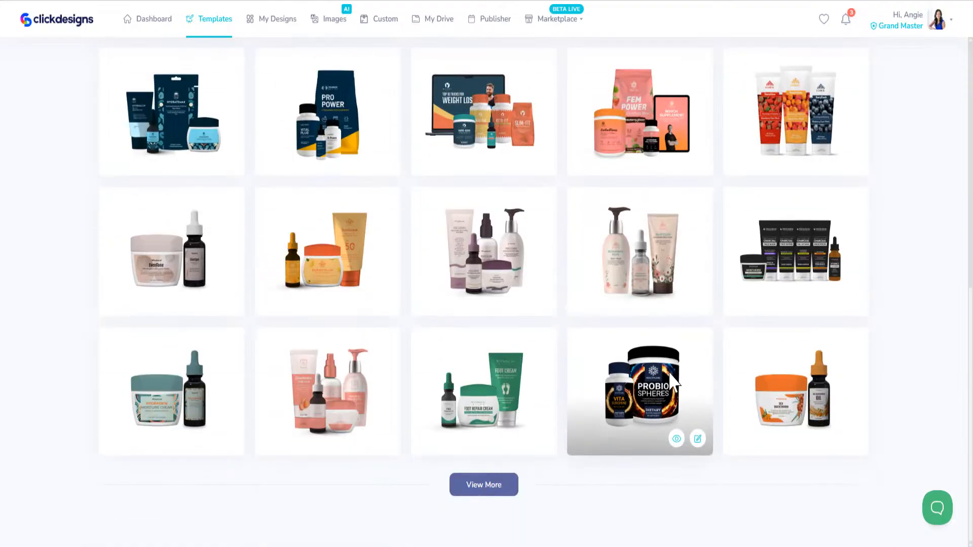
pyautogui.scroll(10, 541, 330)
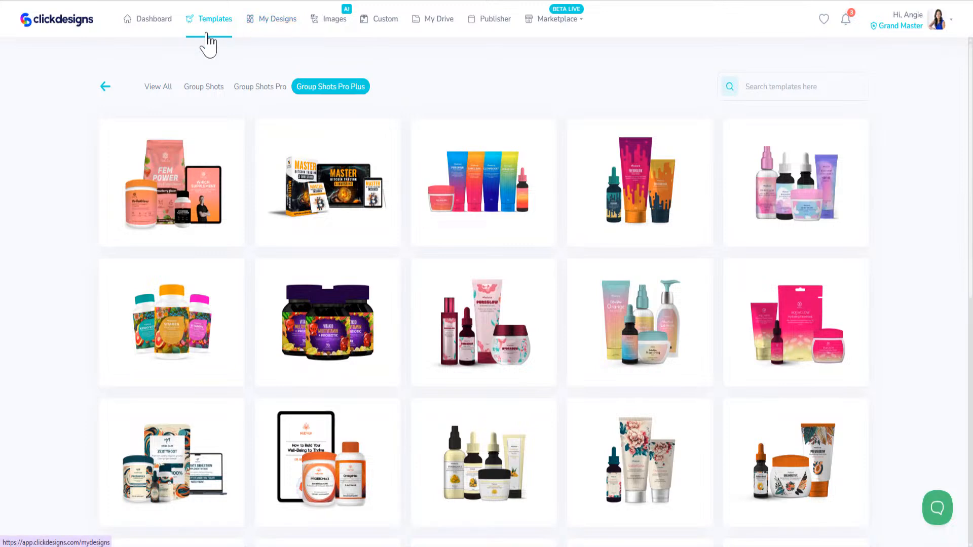
pyautogui.click(105, 87)
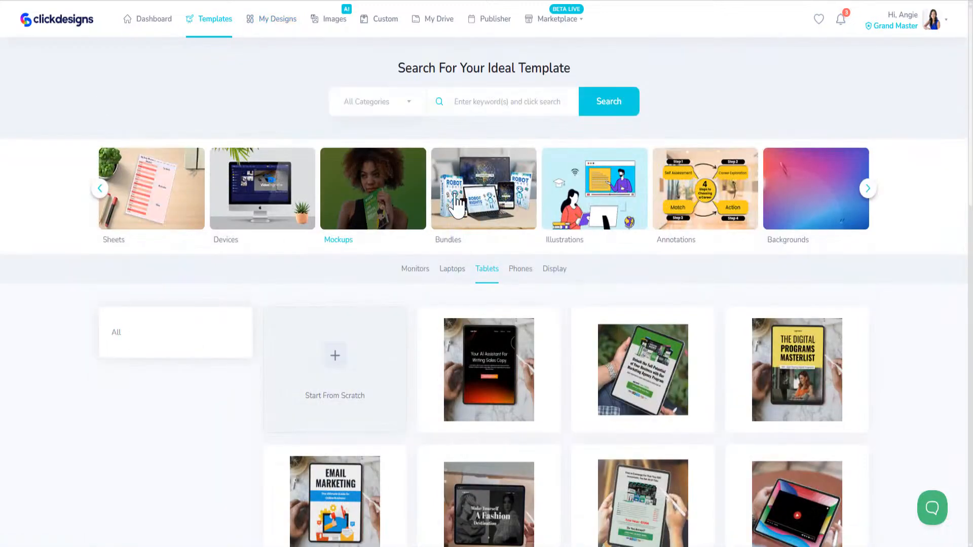
# - Open Packaging and view pump bottle, spray bottle, cream tube, cream jar, shampoo and dropper templates
pyautogui.click(868, 190)
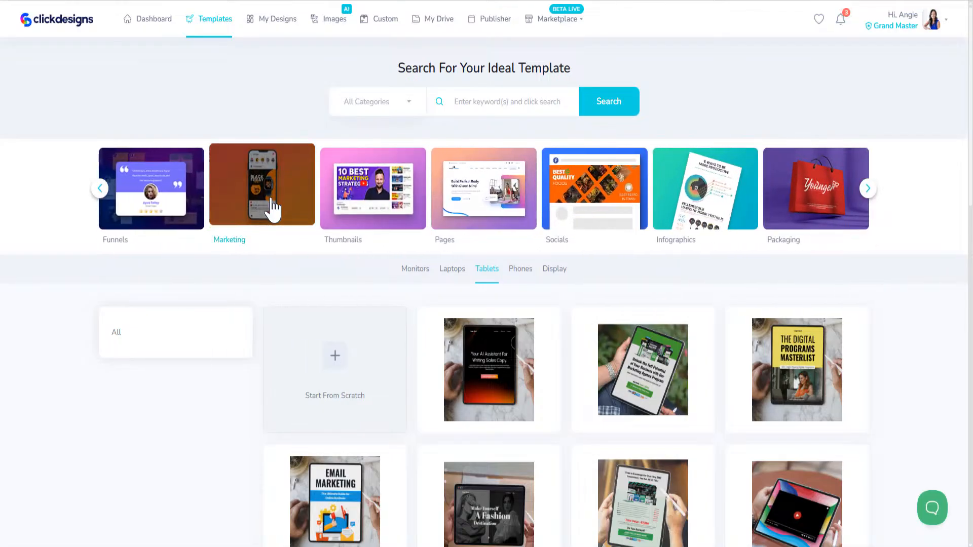
pyautogui.click(838, 205)
pyautogui.scroll(-7, 623, 413)
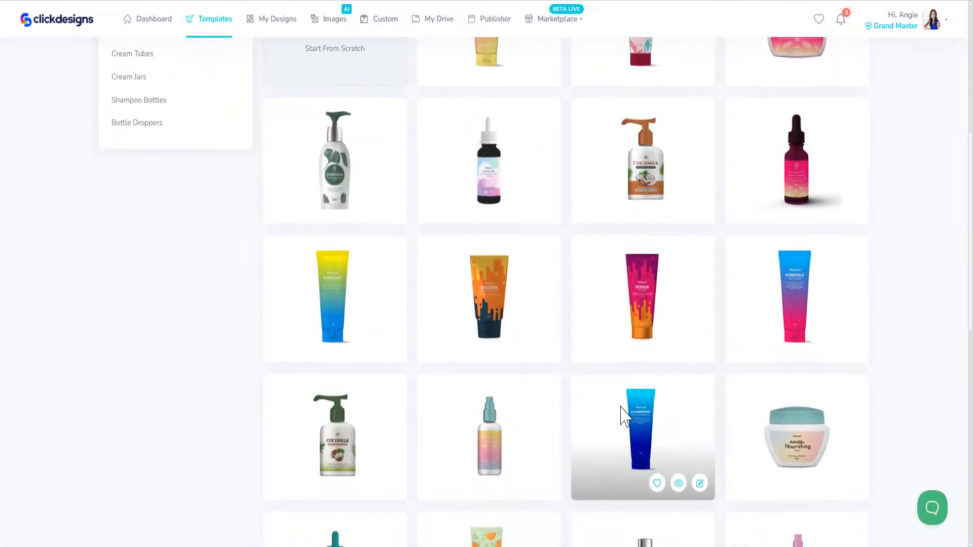
pyautogui.scroll(7, 624, 416)
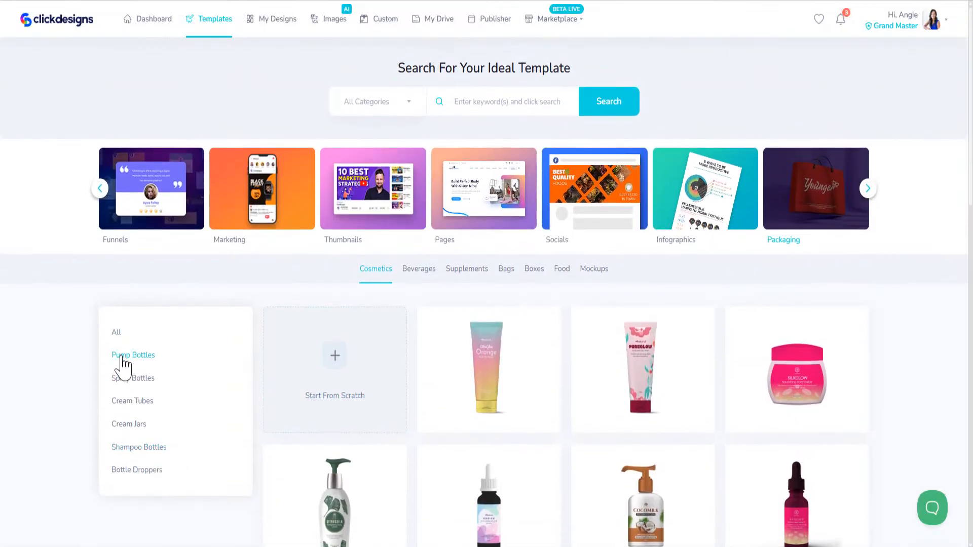
pyautogui.click(123, 357)
pyautogui.click(130, 382)
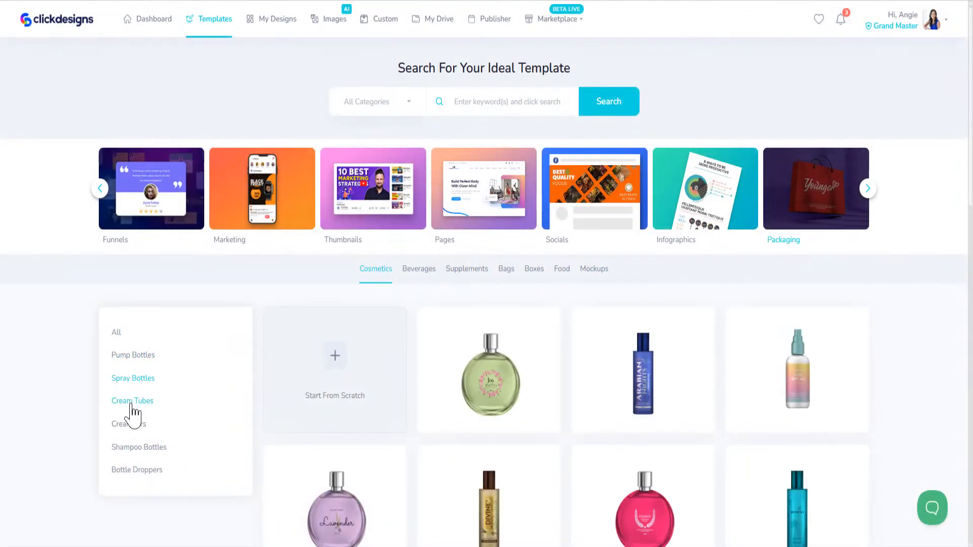
pyautogui.click(131, 404)
pyautogui.click(131, 425)
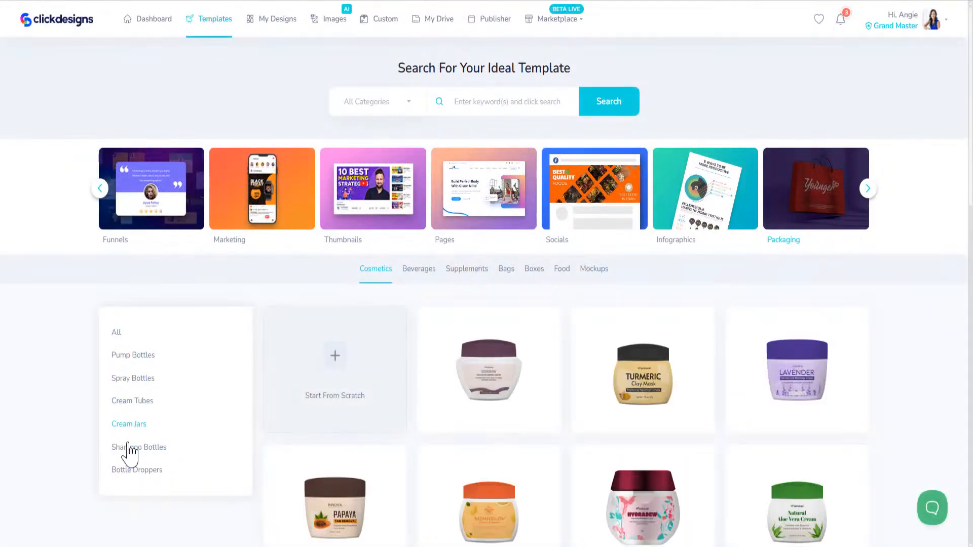
pyautogui.click(126, 448)
pyautogui.click(142, 470)
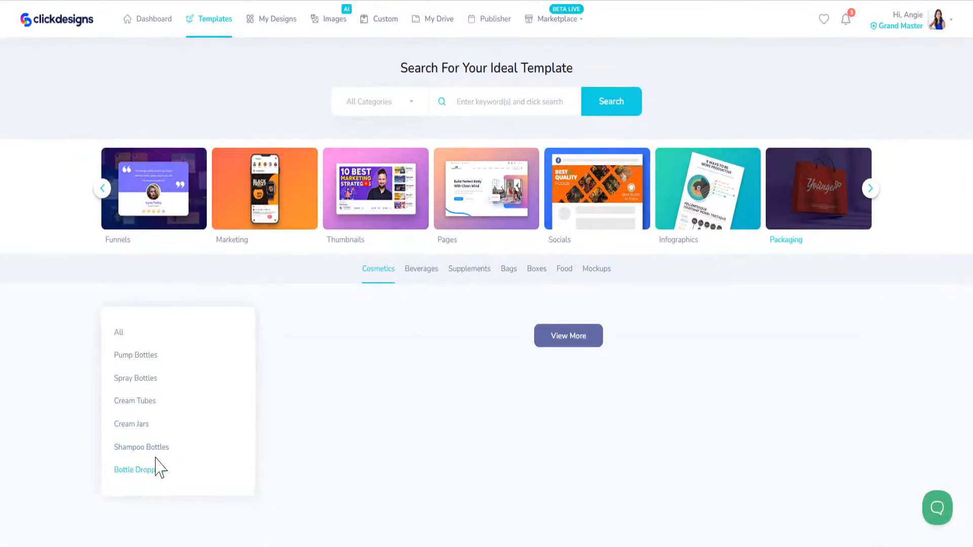
# - Step through the Beverages, Supplements, Bags, Boxes and Food packaging tabs, ending on Mockups
pyautogui.click(414, 271)
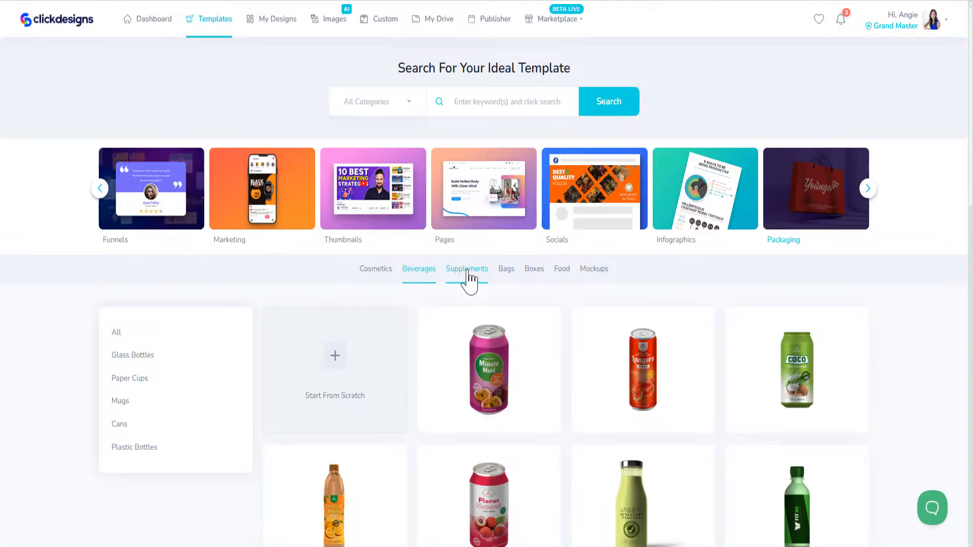
pyautogui.click(469, 276)
pyautogui.click(506, 276)
pyautogui.click(536, 276)
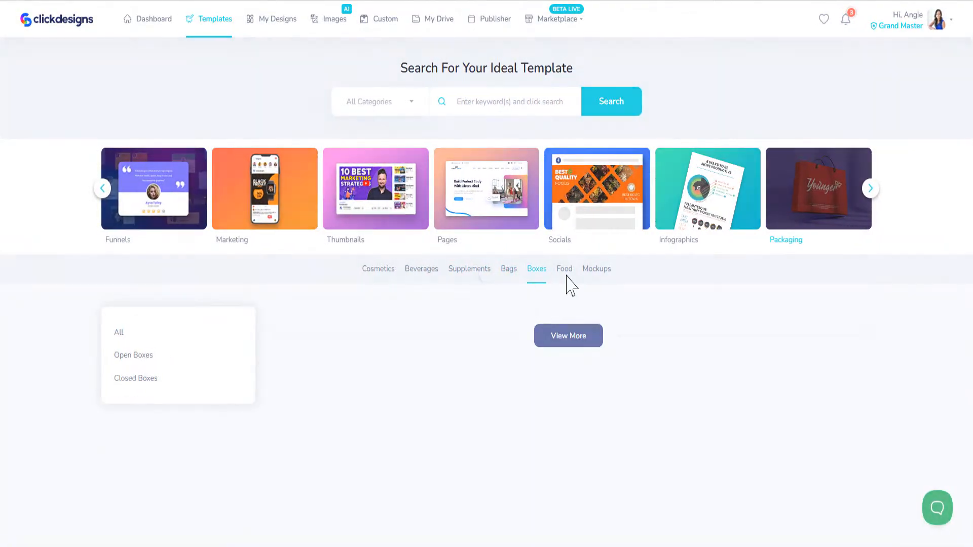
pyautogui.click(565, 276)
pyautogui.click(598, 271)
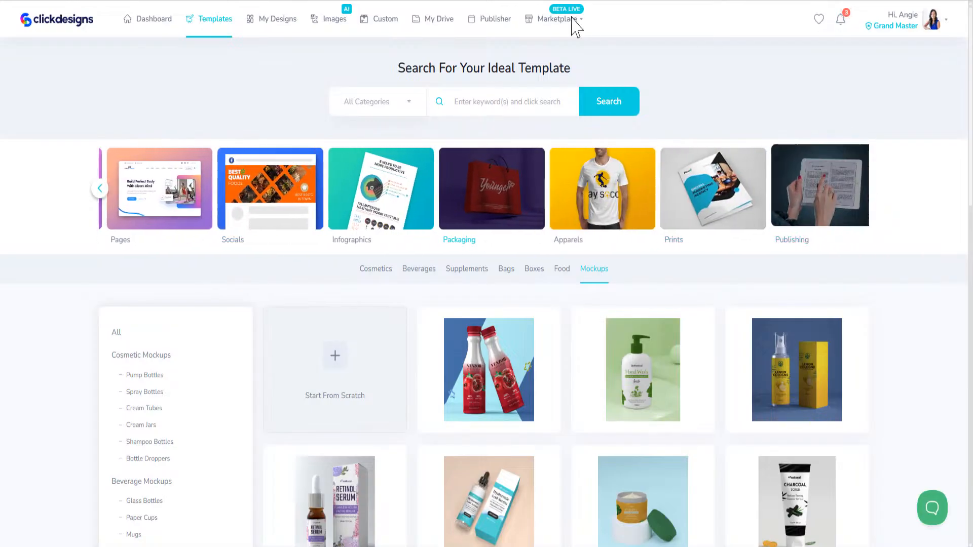
# - Open the Apparels template category and scroll its templates
pyautogui.click(616, 198)
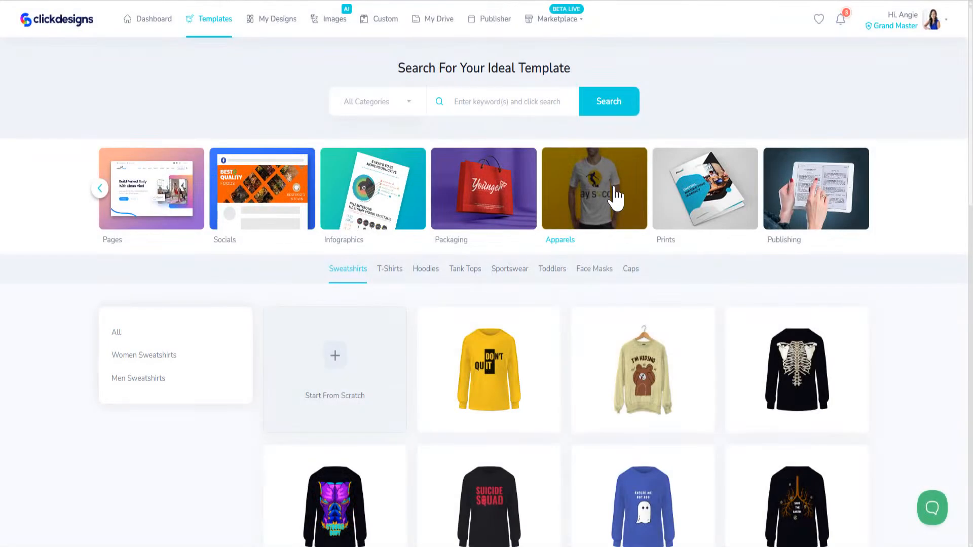
pyautogui.scroll(-10, 413, 267)
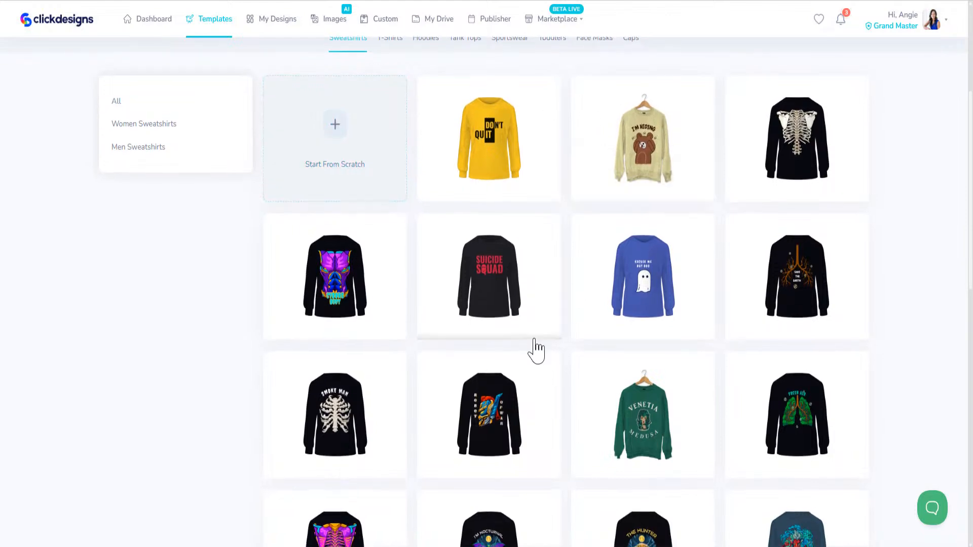
pyautogui.scroll(8, 489, 400)
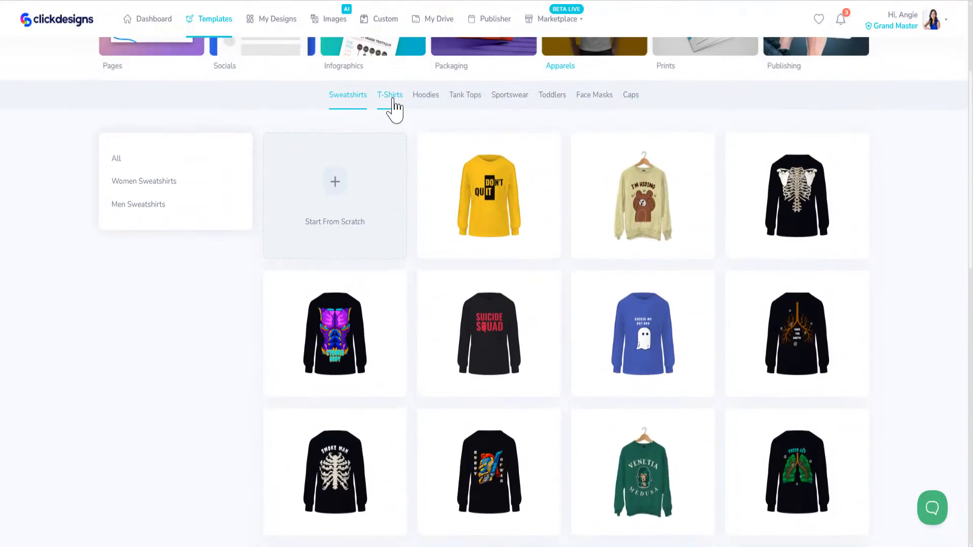
# - Step through Hoodies, Tank Tops, Sportswear, Toddlers and Face Masks, ending on the Caps templates
pyautogui.click(425, 96)
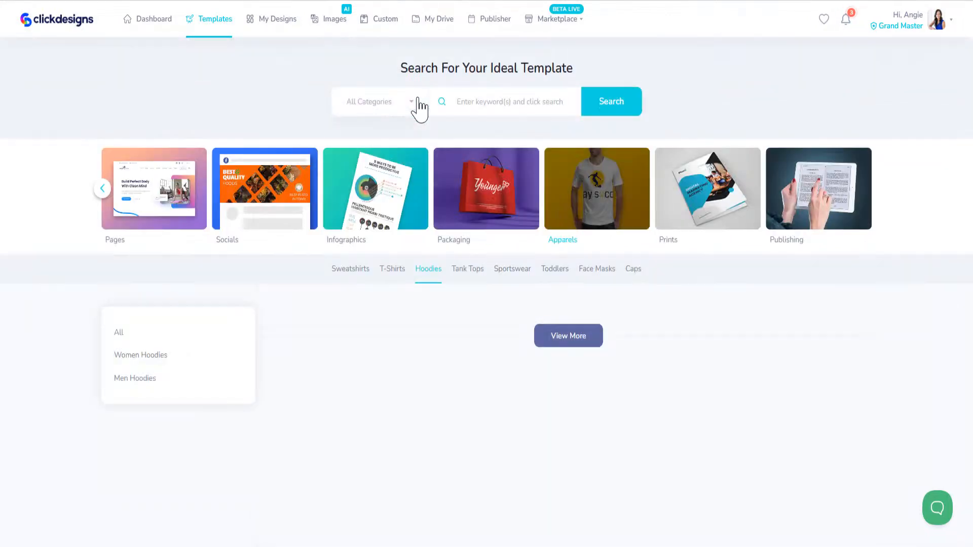
pyautogui.click(476, 274)
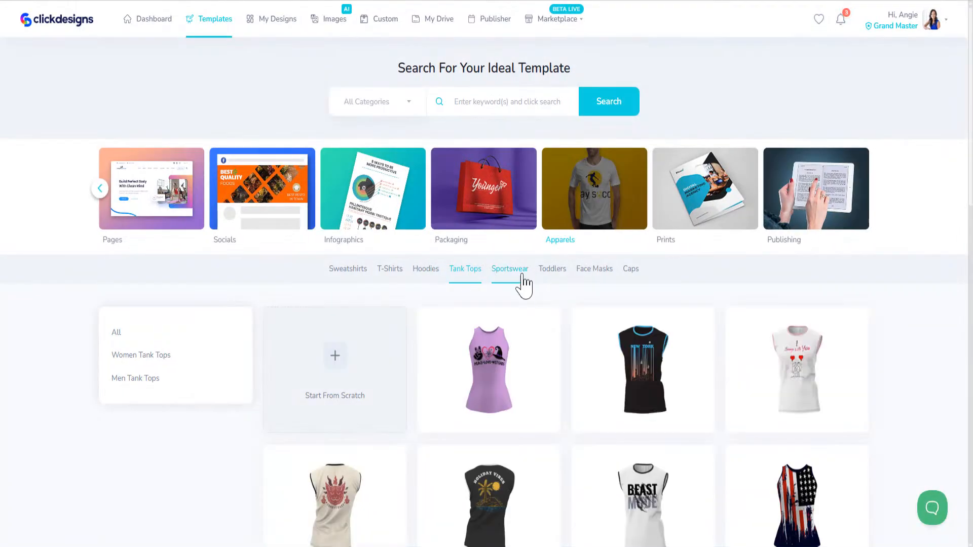
pyautogui.click(523, 279)
pyautogui.click(551, 280)
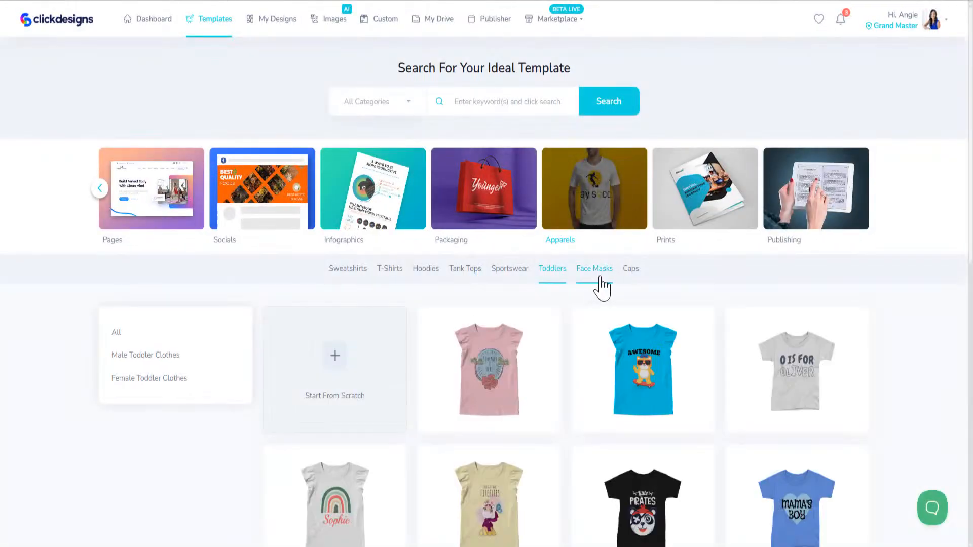
pyautogui.click(598, 279)
pyautogui.click(643, 273)
pyautogui.scroll(-8, 419, 357)
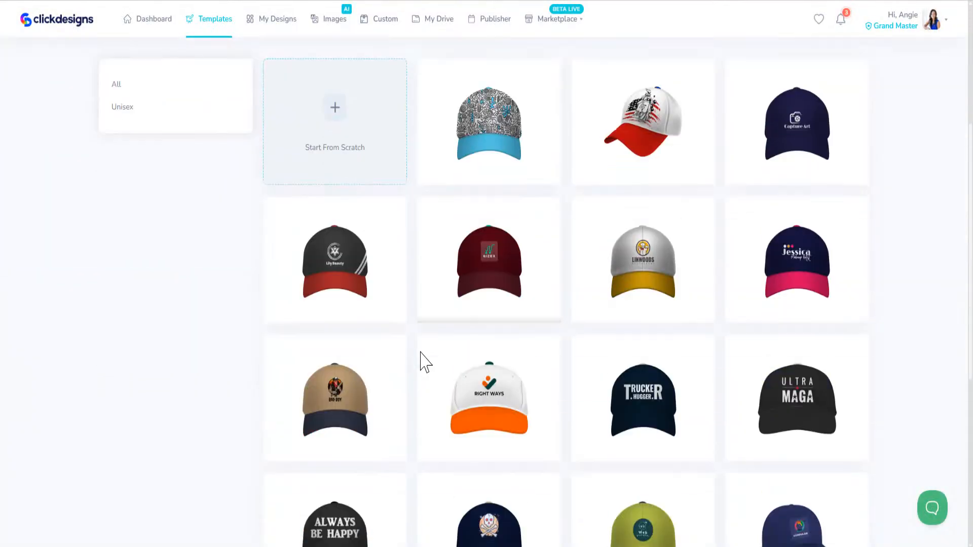
pyautogui.scroll(8, 417, 354)
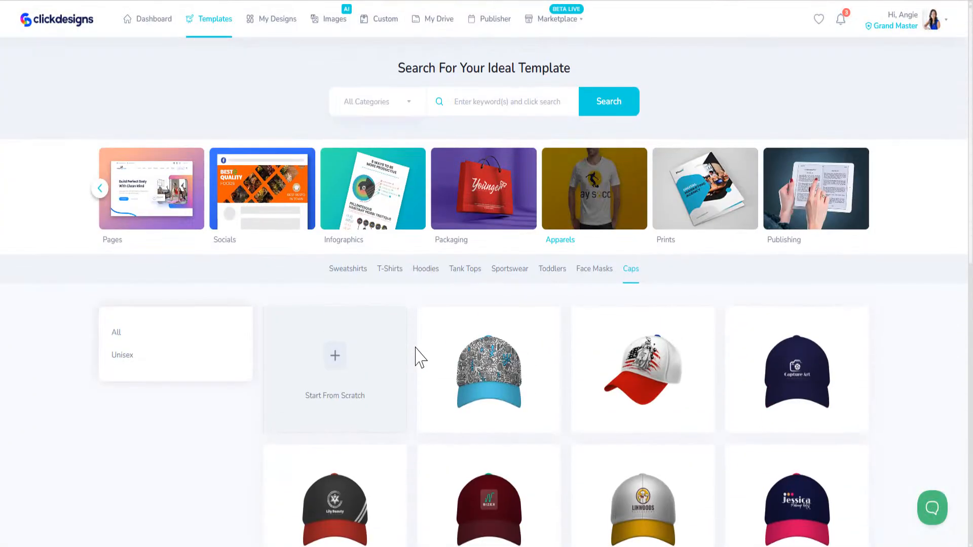
pyautogui.scroll(-3, 450, 348)
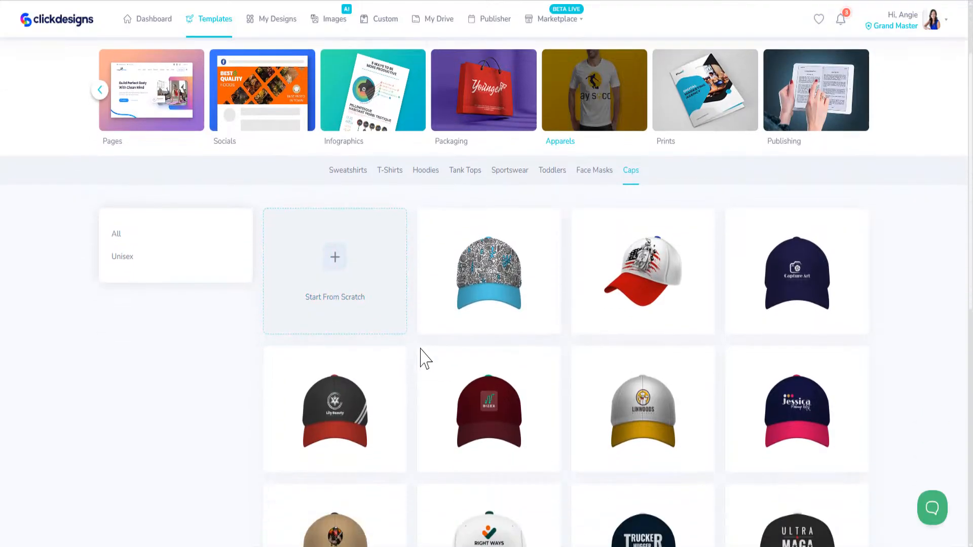
pyautogui.scroll(3, 433, 352)
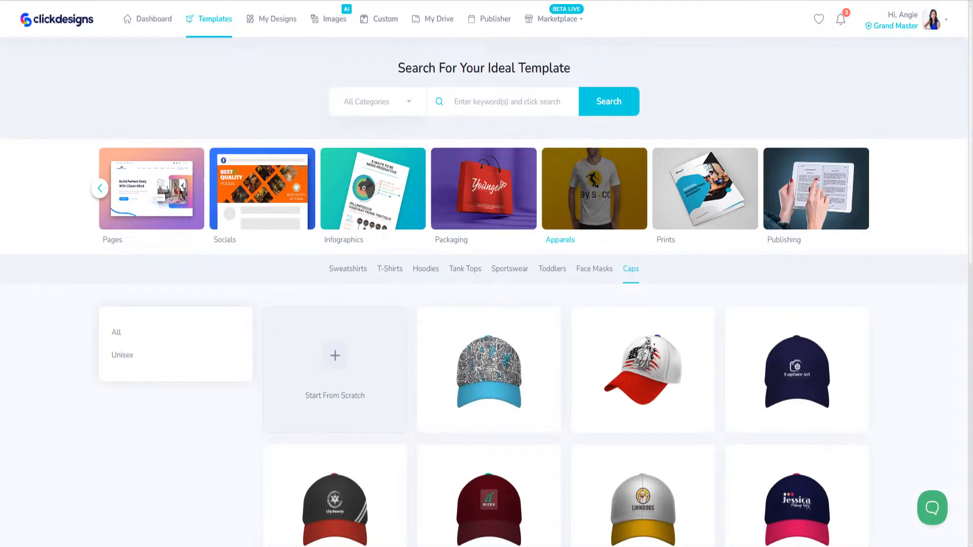
# - Load Fiverr in a new Chrome tab by entering 'fiver' in the address bar
pyautogui.hotkey('ctrl', 't')
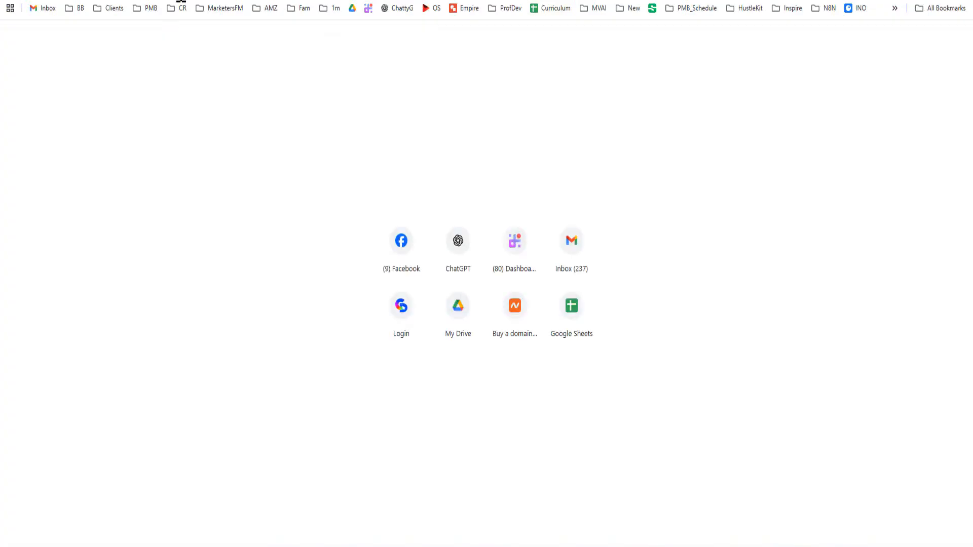
pyautogui.write('fiver')
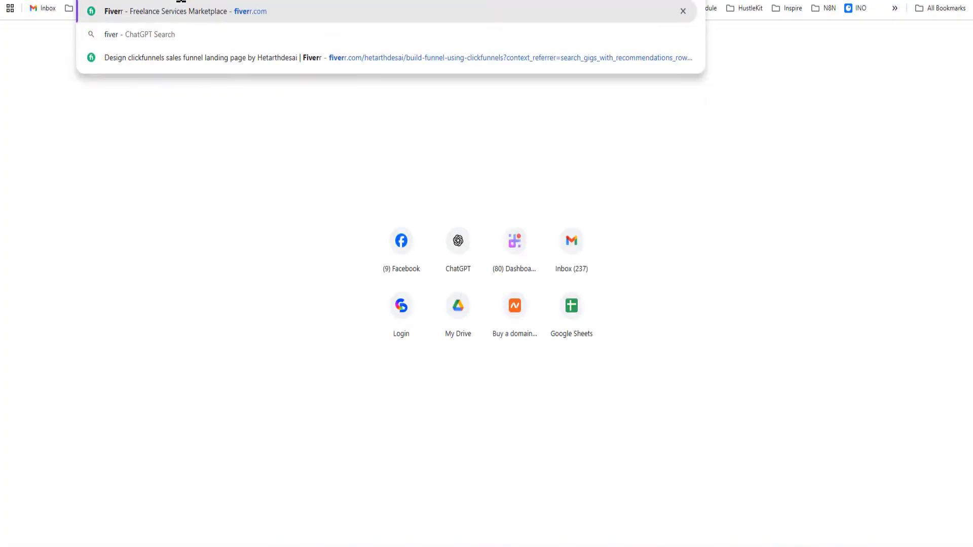
pyautogui.press('Return')
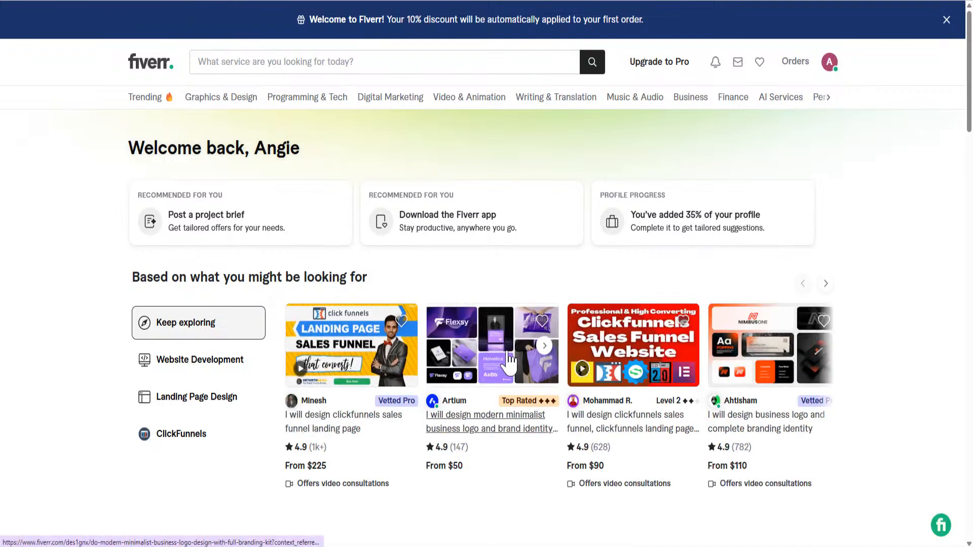
# - Search Fiverr for mockup services and scroll the results
pyautogui.click(259, 62)
pyautogui.write('mockups')
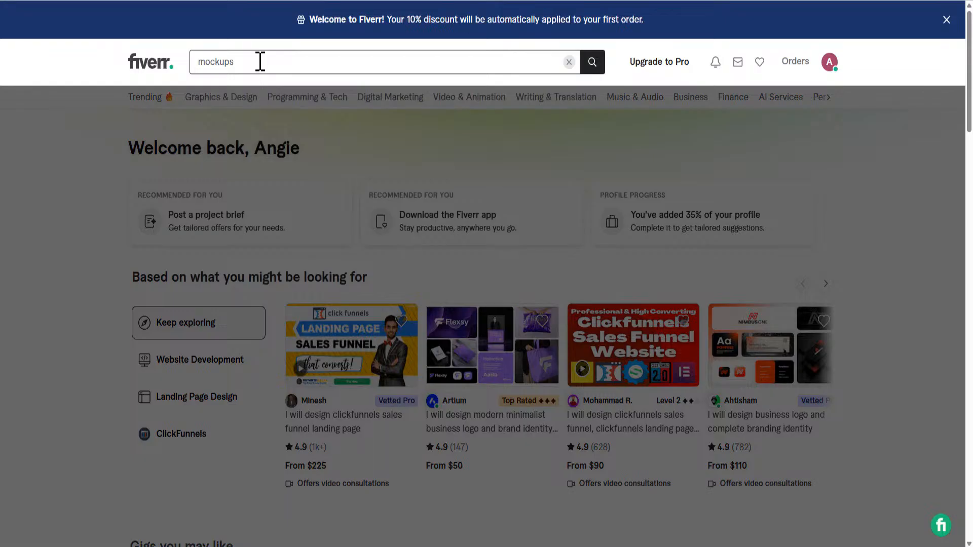
pyautogui.press('Return')
pyautogui.scroll(-4, 273, 142)
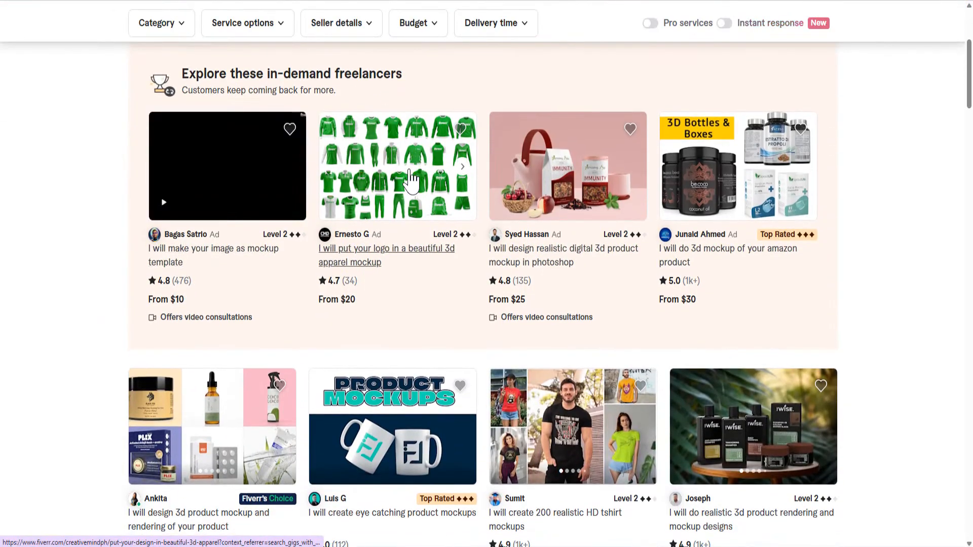
# - Open the 3D apparel mockup gig and page through its leggings, jersey and towel images
pyautogui.click(413, 177)
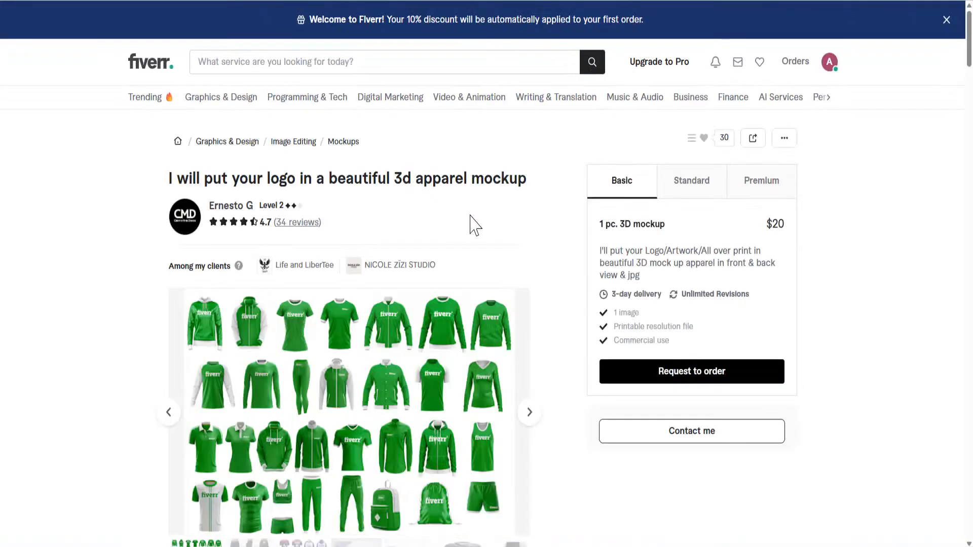
pyautogui.scroll(-3, 410, 166)
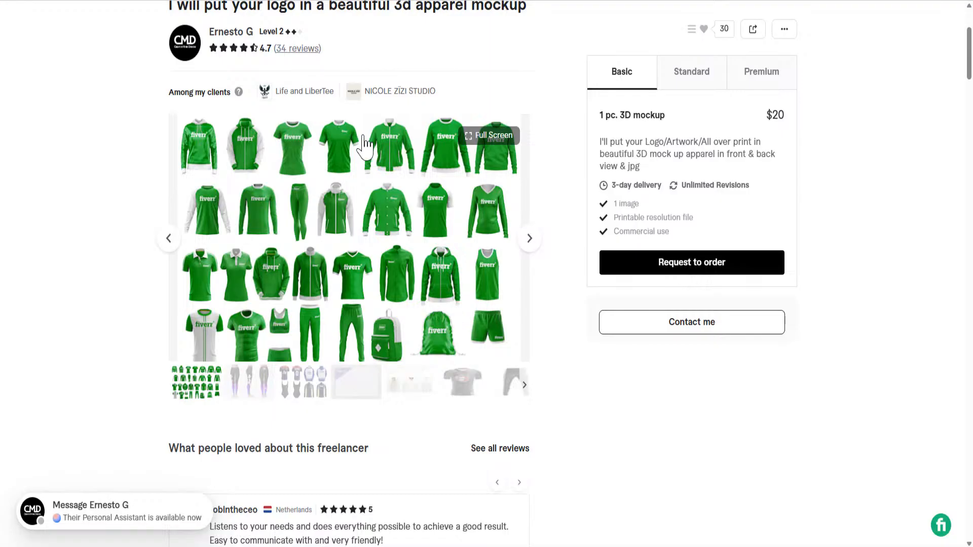
pyautogui.click(530, 244)
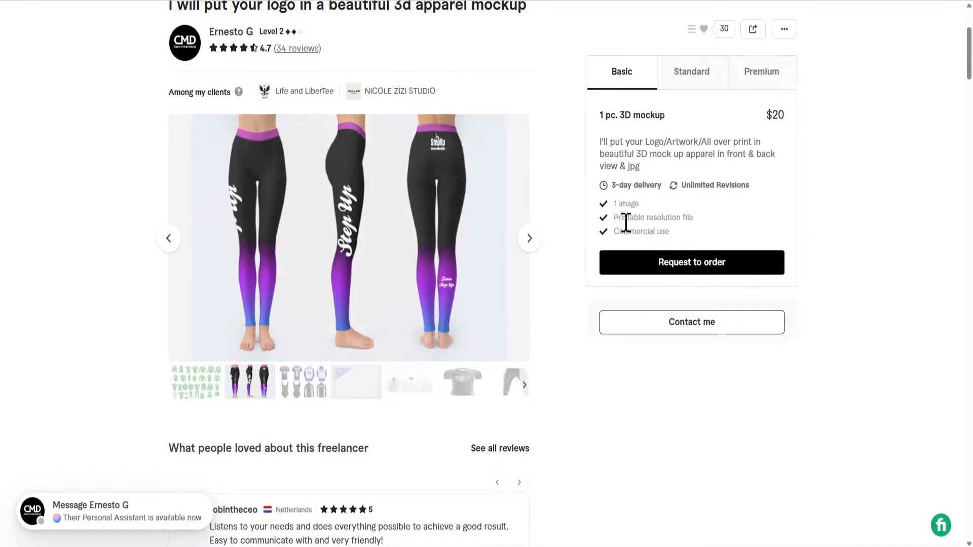
pyautogui.click(530, 245)
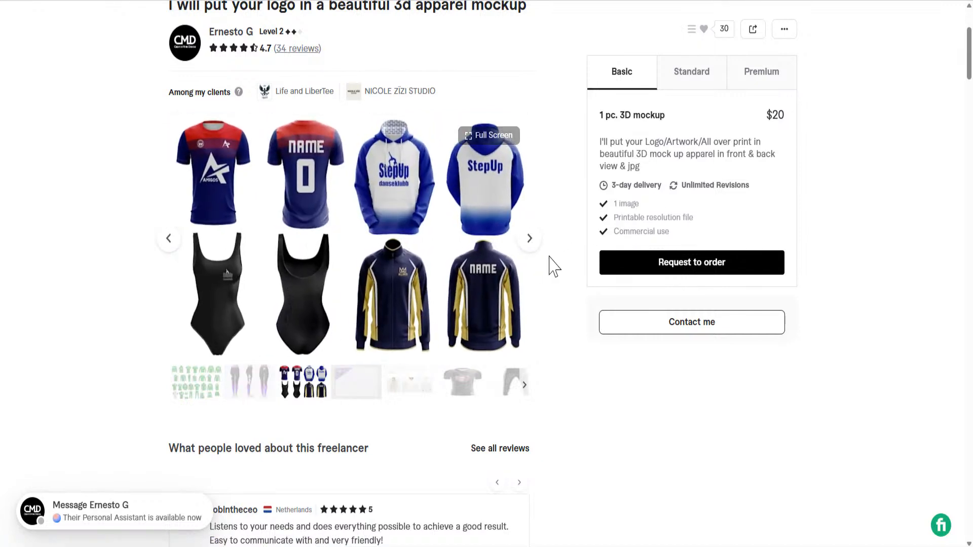
pyautogui.click(531, 247)
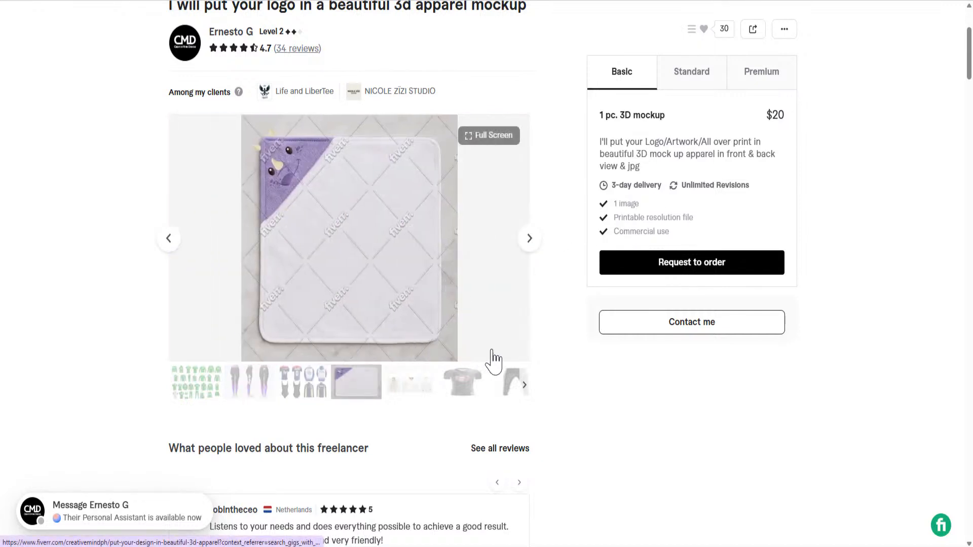
pyautogui.click(525, 249)
pyautogui.scroll(4, 211, 126)
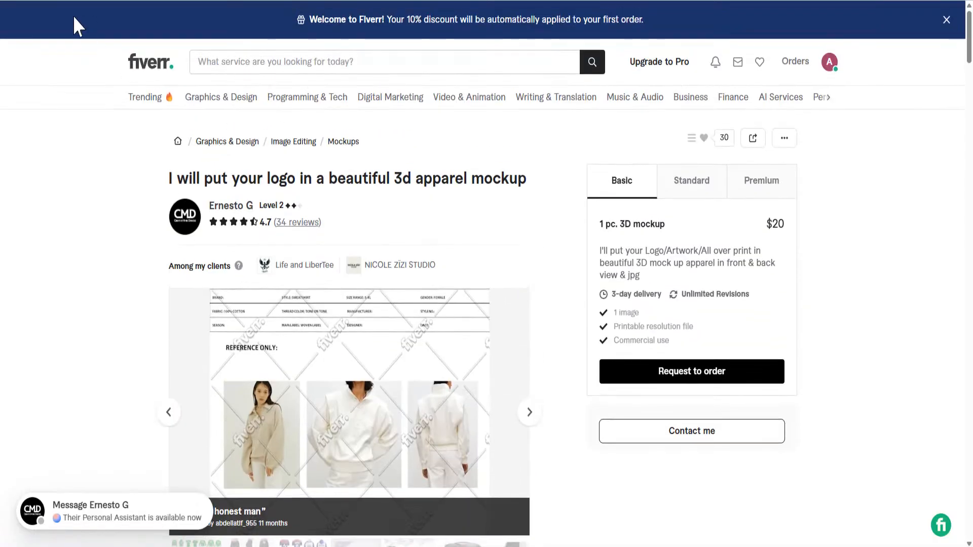
# - View the 3D Amazon product mockup gig's gallery images, then return to the results
pyautogui.hotkey('alt', 'Left')
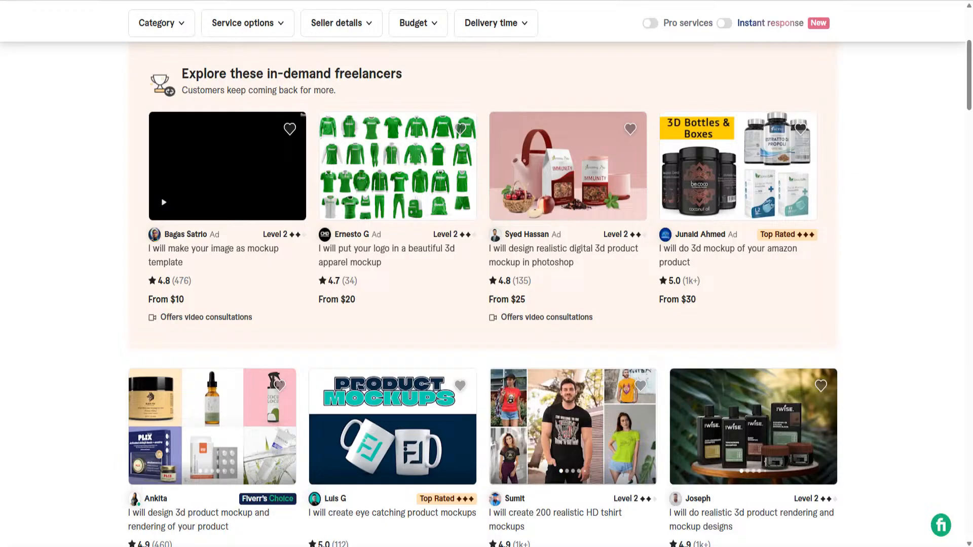
pyautogui.click(735, 174)
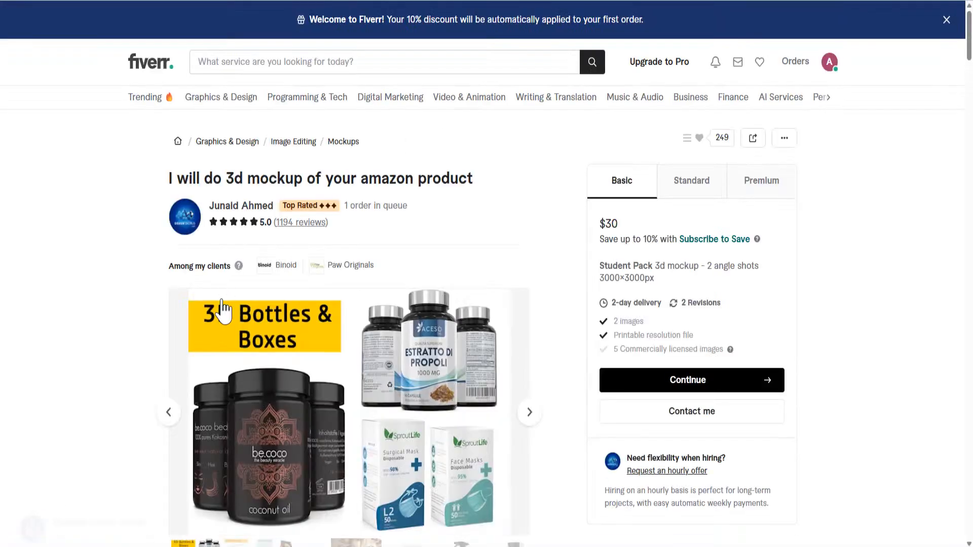
pyautogui.scroll(-5, 108, 302)
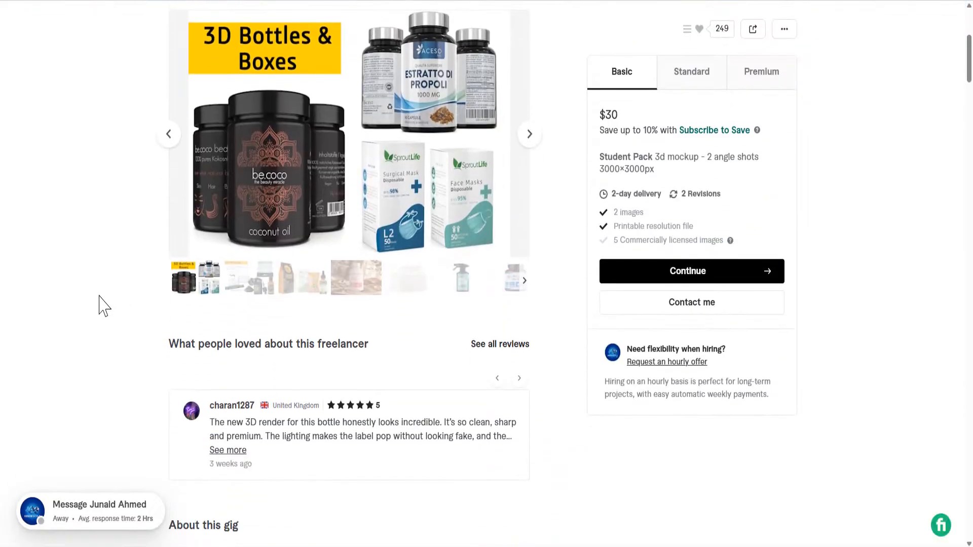
pyautogui.scroll(3, 103, 312)
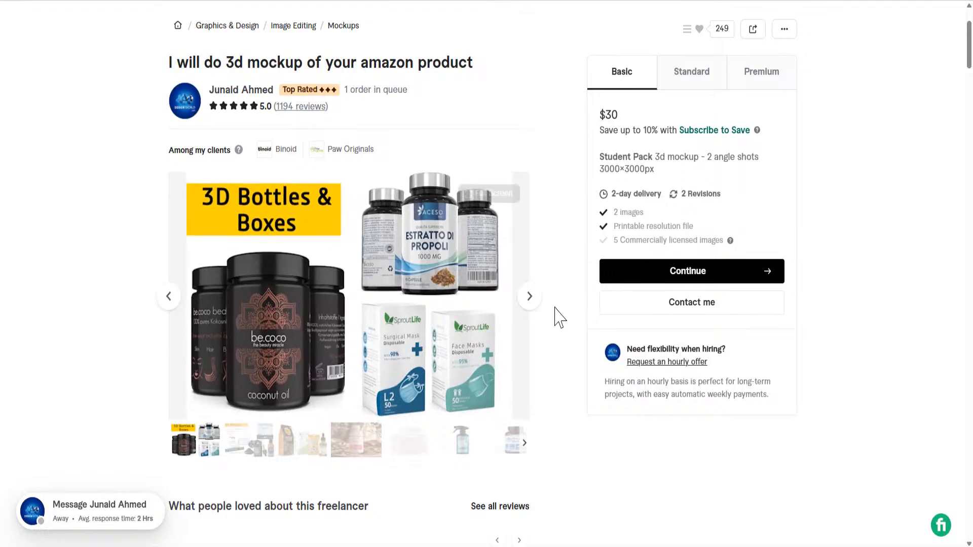
pyautogui.click(529, 302)
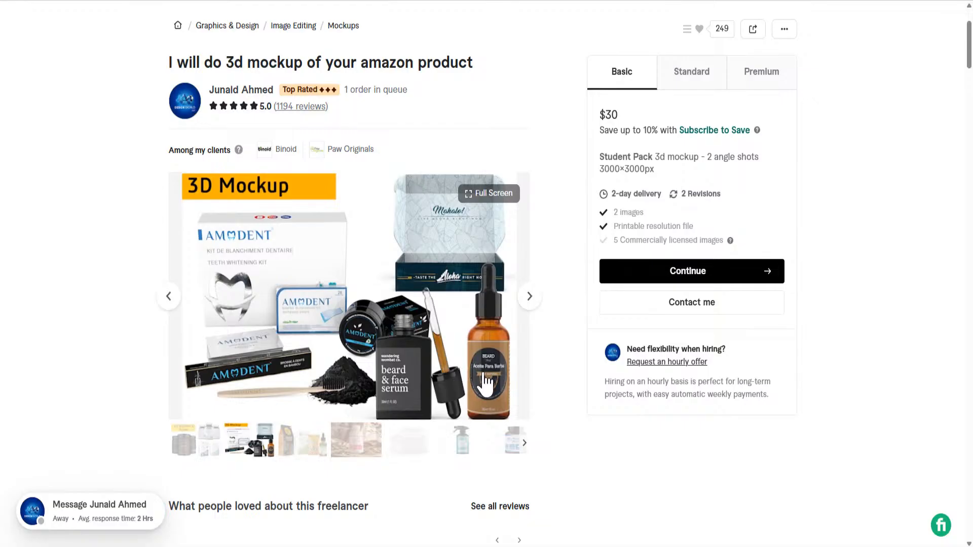
pyautogui.click(528, 303)
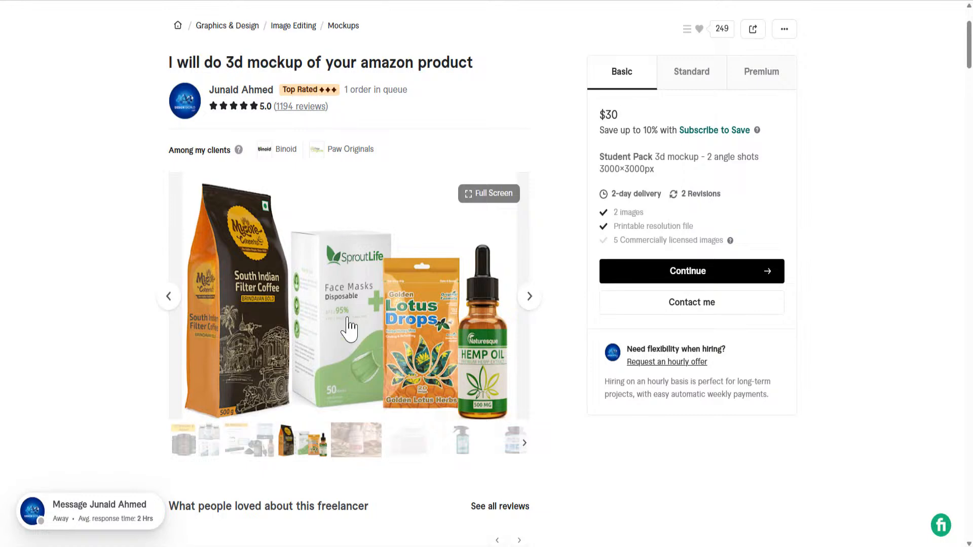
pyautogui.click(530, 306)
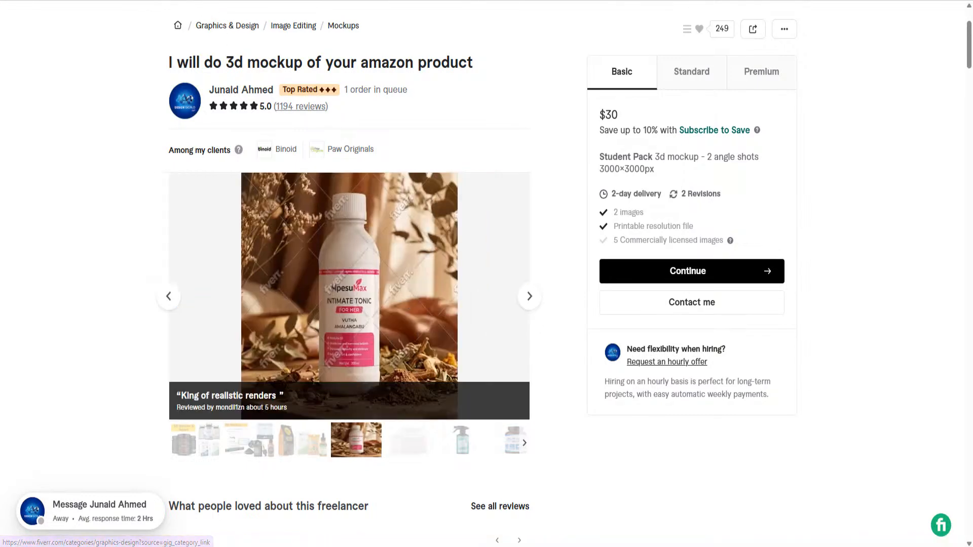
pyautogui.hotkey('alt', 'Left')
# - Open the digital product mockup bundle gig and dismiss the 10% first order discount offer
pyautogui.scroll(-5, 348, 245)
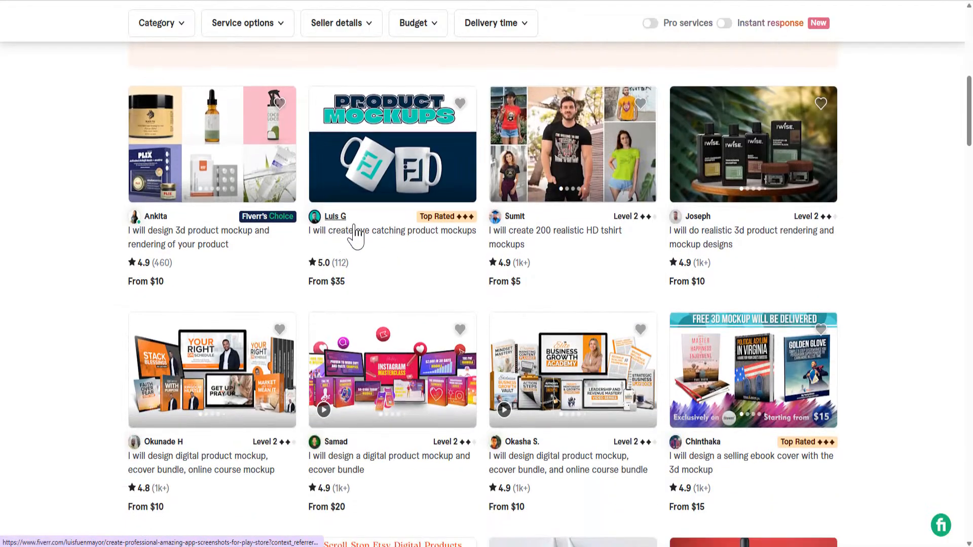
pyautogui.scroll(-4, 418, 153)
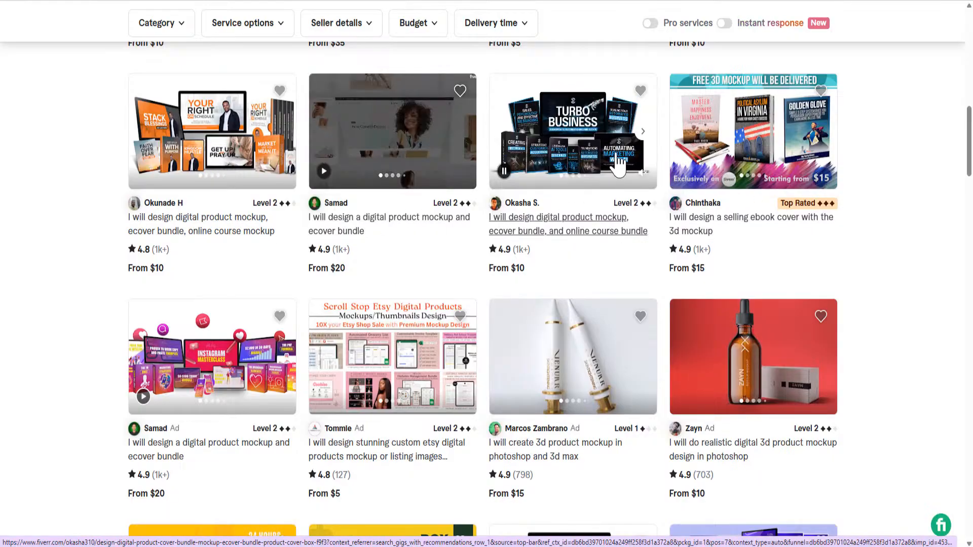
pyautogui.click(617, 152)
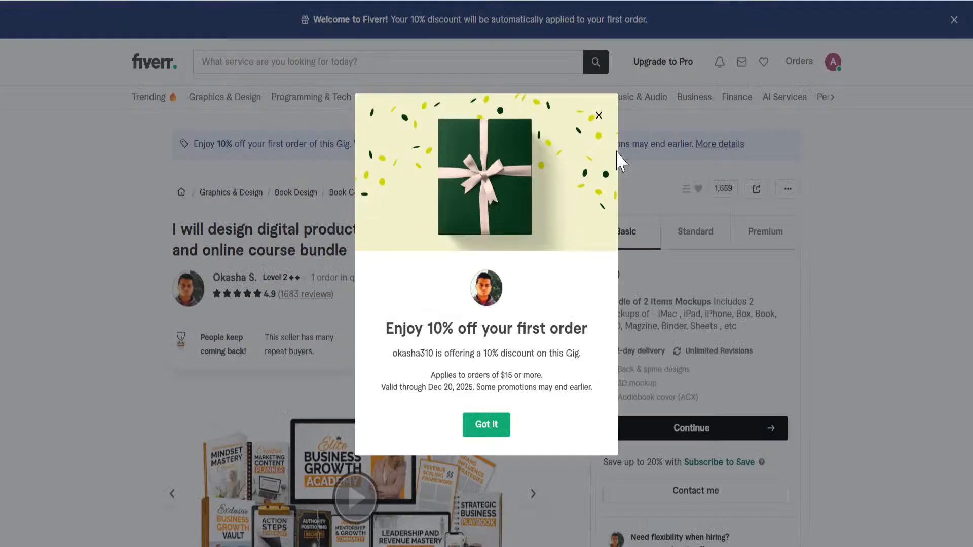
pyautogui.click(508, 433)
# - Page the gig's gallery through the Business Mastery and course bundle images
pyautogui.scroll(-5, 451, 311)
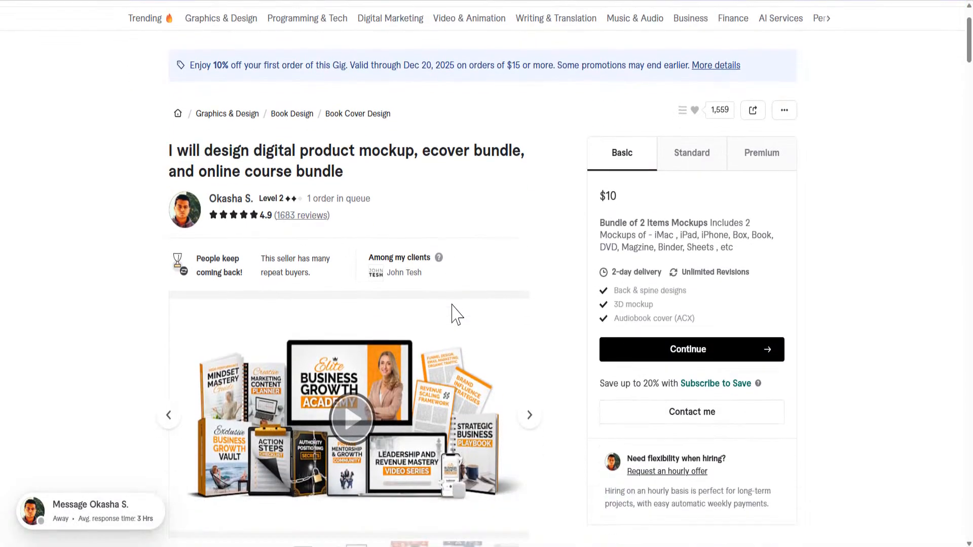
pyautogui.click(535, 271)
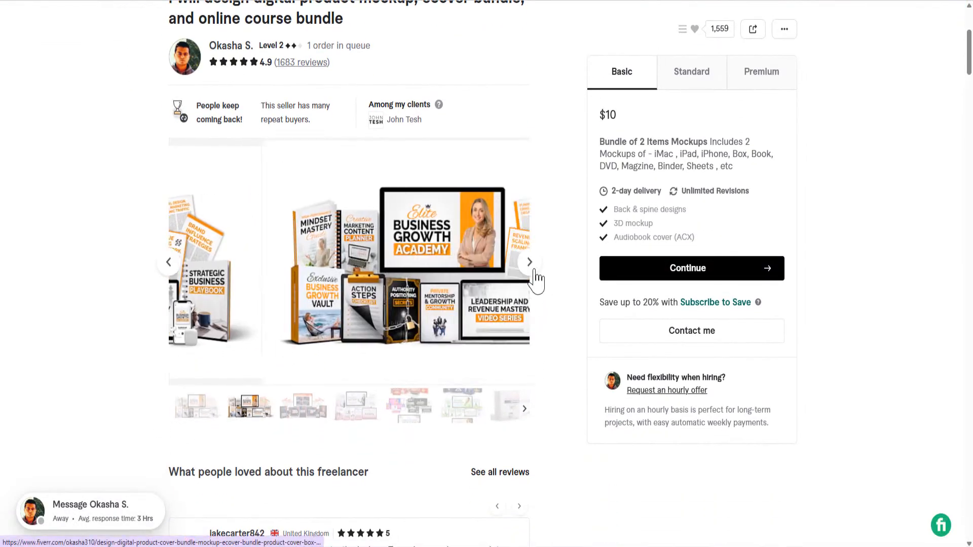
pyautogui.click(535, 269)
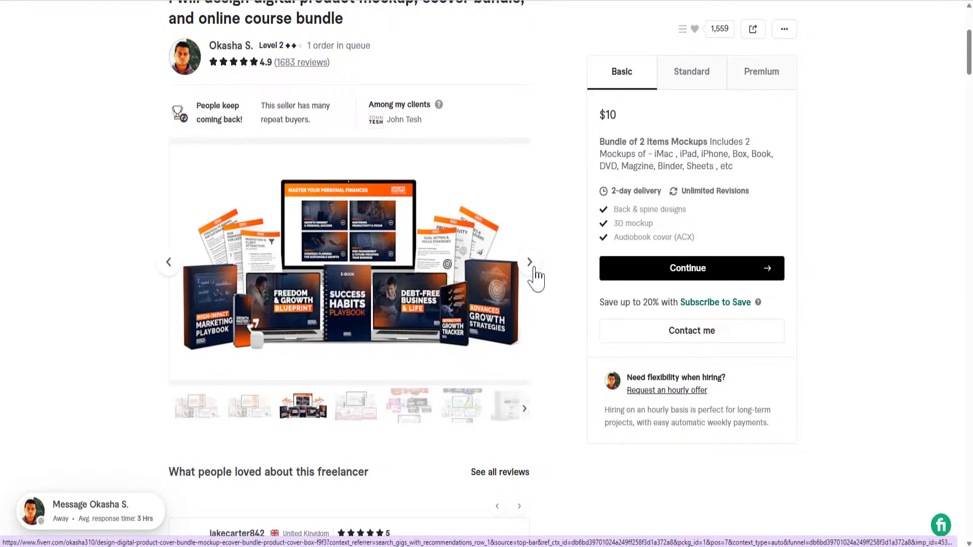
pyautogui.click(534, 270)
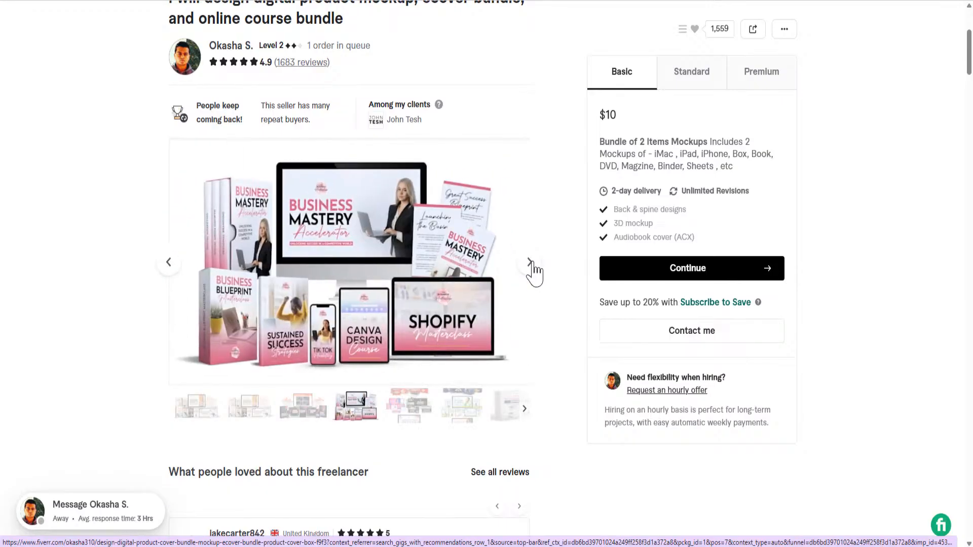
pyautogui.click(533, 271)
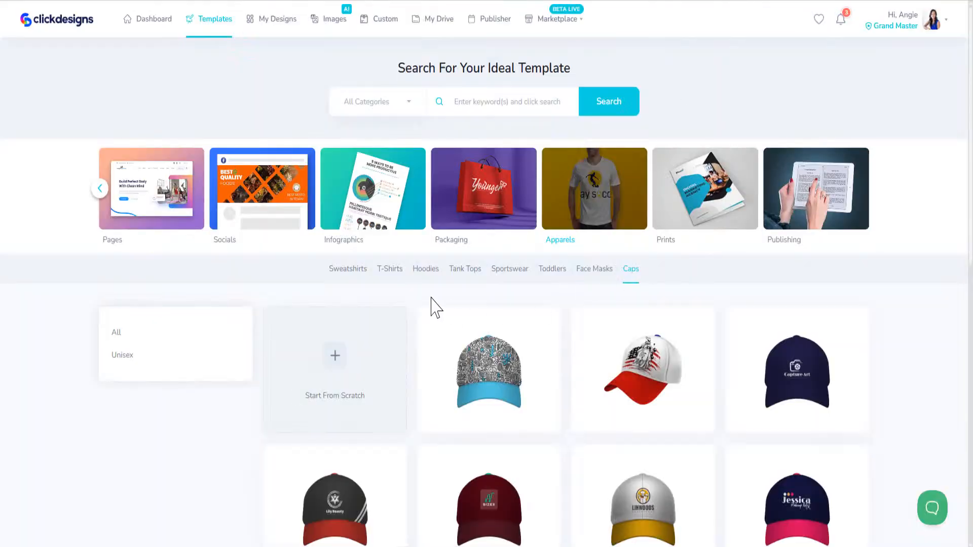
# - Open My Designs and preview the 'I will create your ADs' design
pyautogui.click(269, 28)
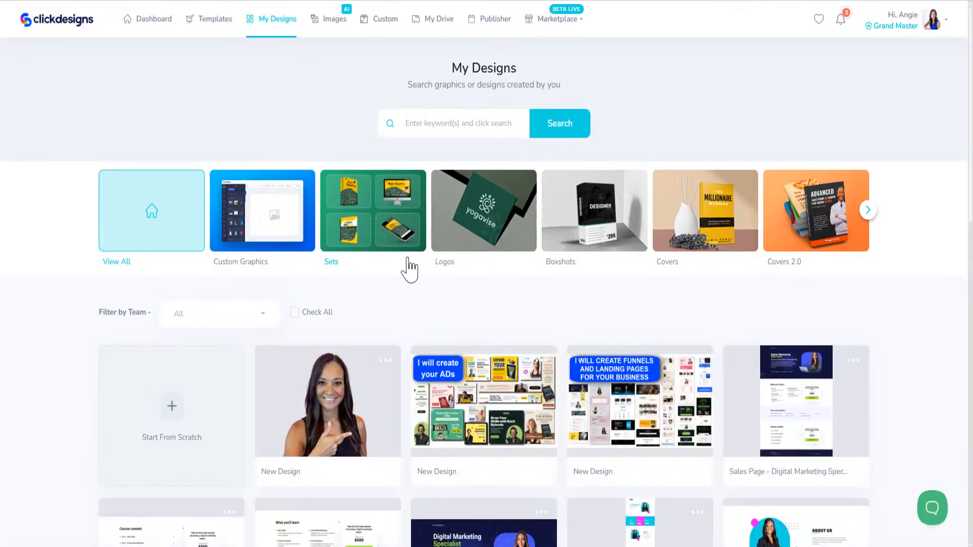
pyautogui.scroll(-5, 409, 268)
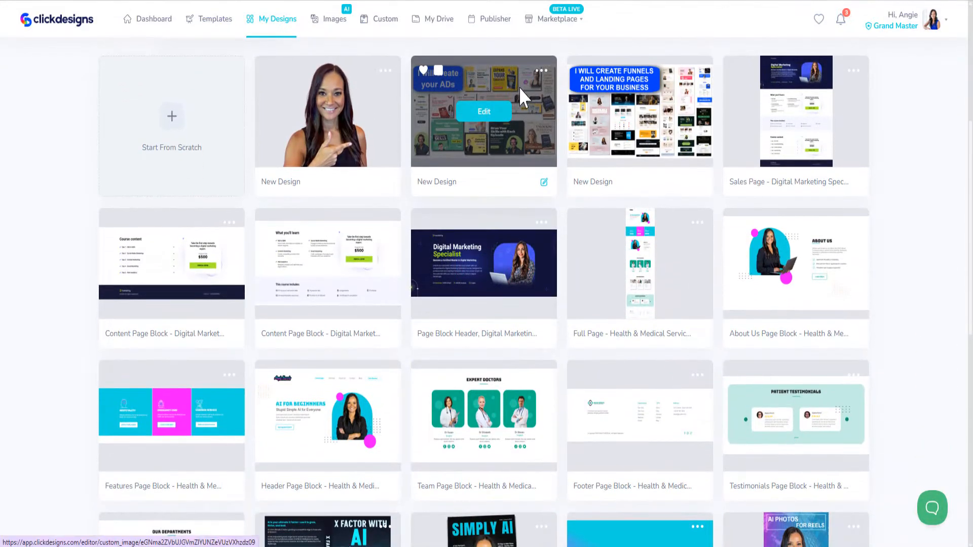
pyautogui.click(541, 71)
pyautogui.click(503, 186)
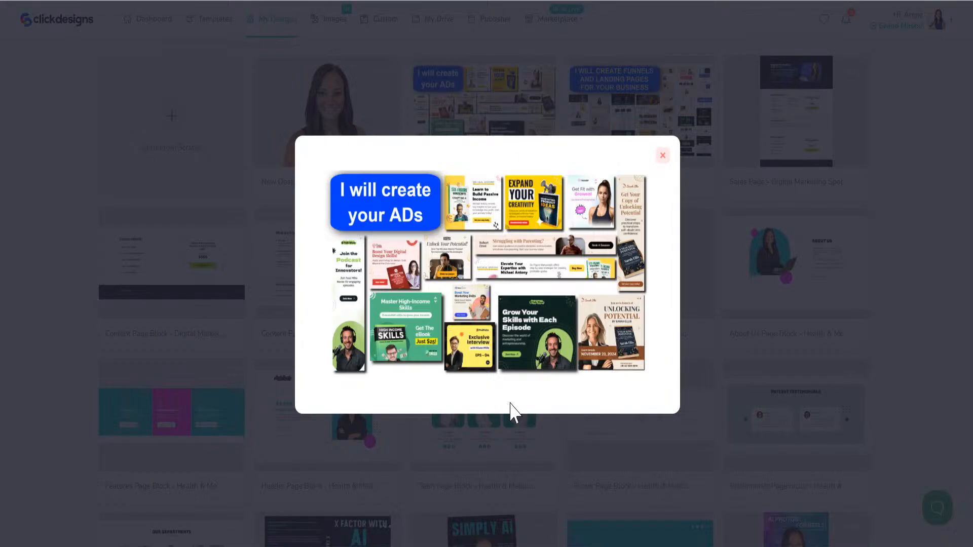
pyautogui.click(663, 155)
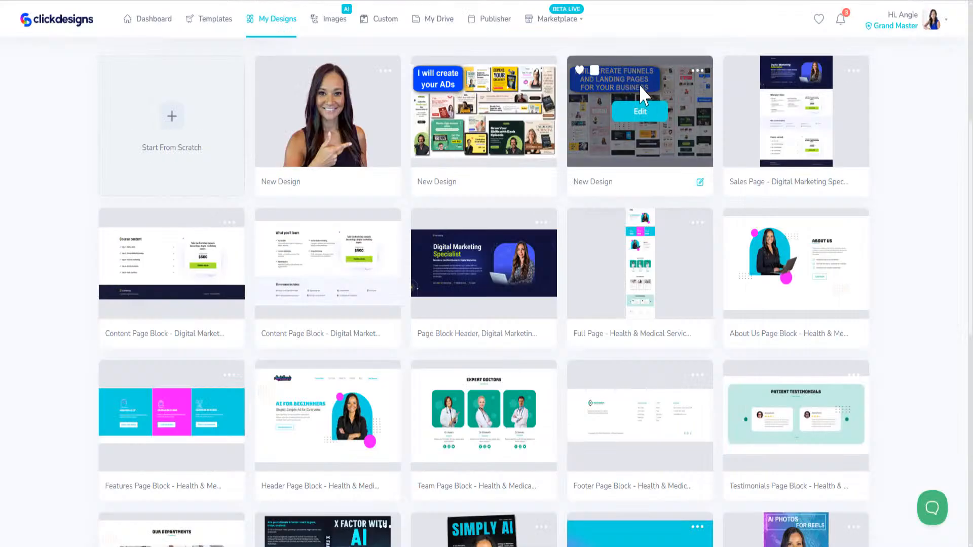
# - Preview the funnels and landing pages design, then scroll further down the saved designs
pyautogui.click(700, 71)
pyautogui.click(653, 186)
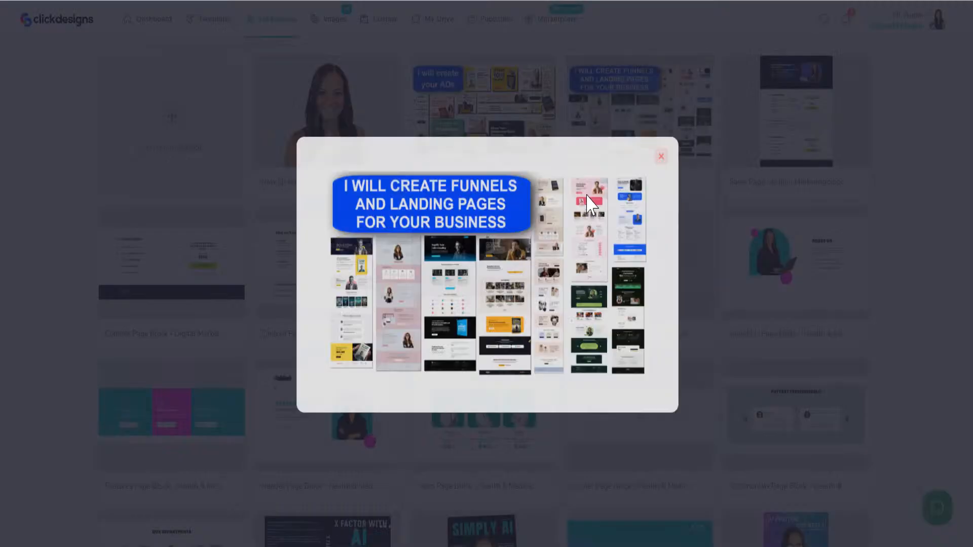
pyautogui.click(660, 155)
pyautogui.scroll(-5, 664, 260)
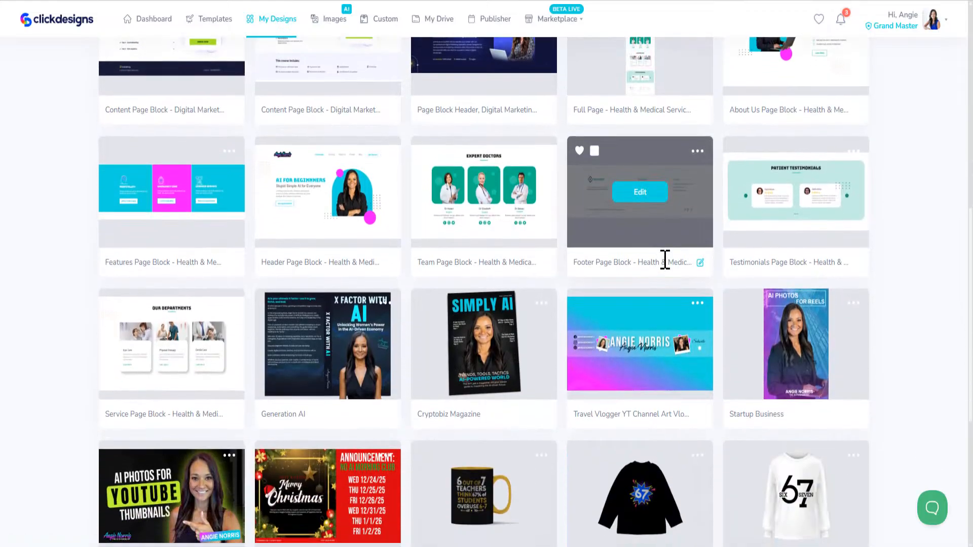
pyautogui.scroll(-6, 664, 260)
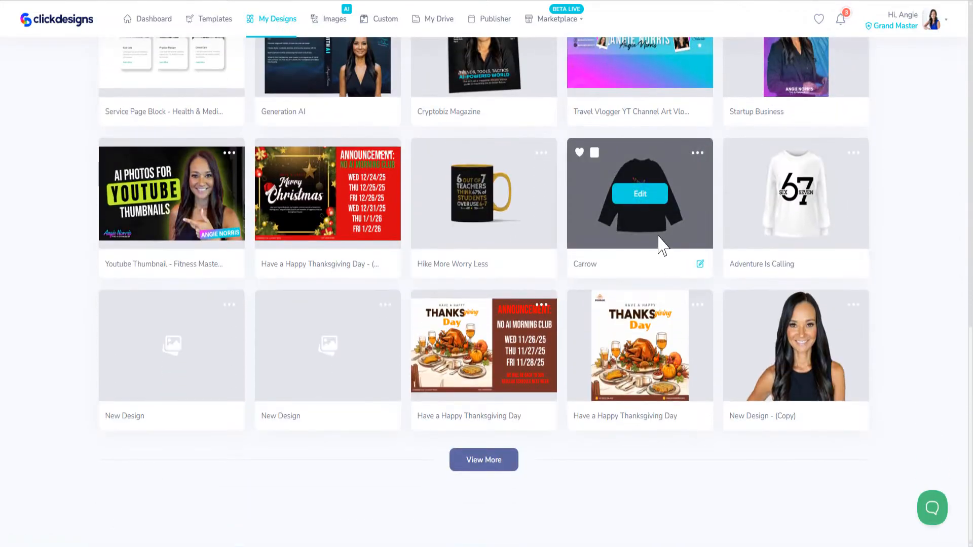
# - Load more saved designs and preview the NORRIS brand set design
pyautogui.click(496, 462)
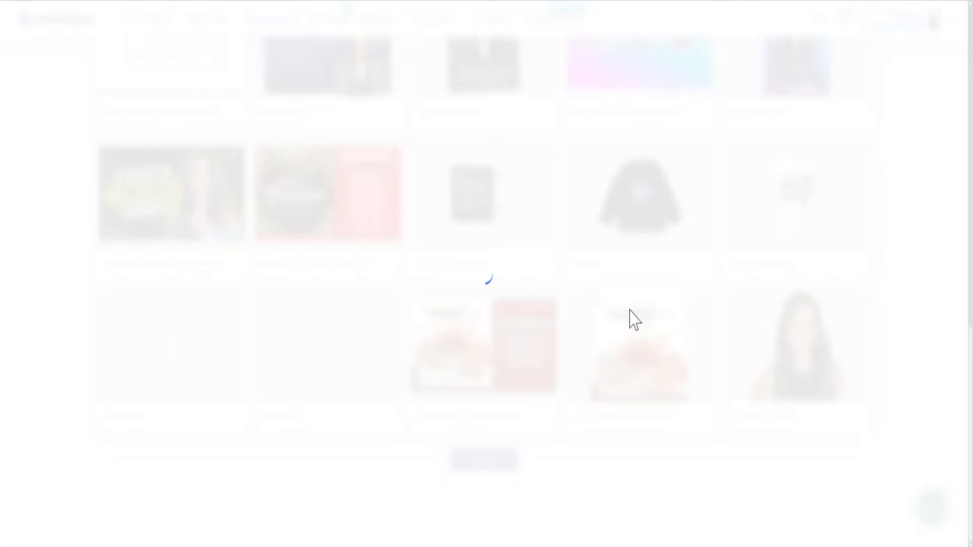
pyautogui.scroll(-5, 637, 299)
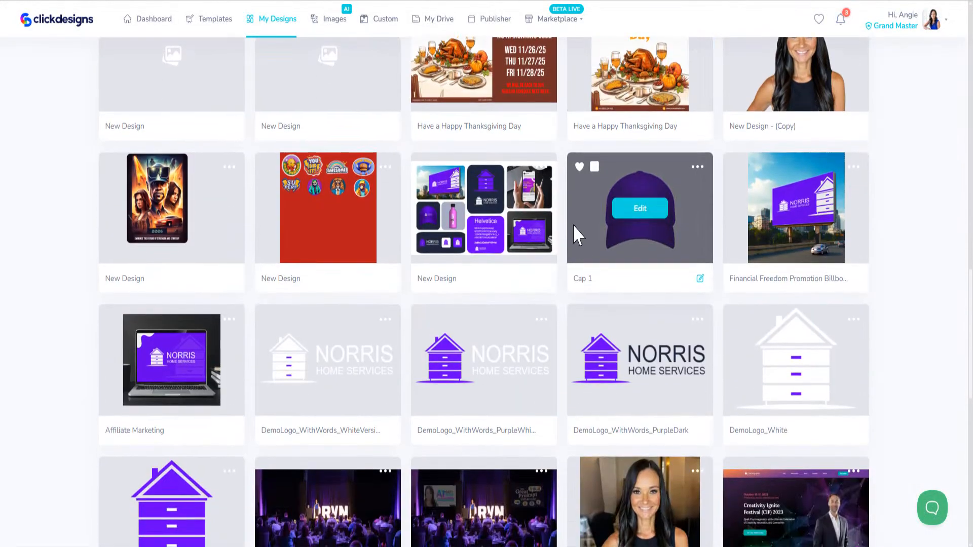
pyautogui.click(542, 167)
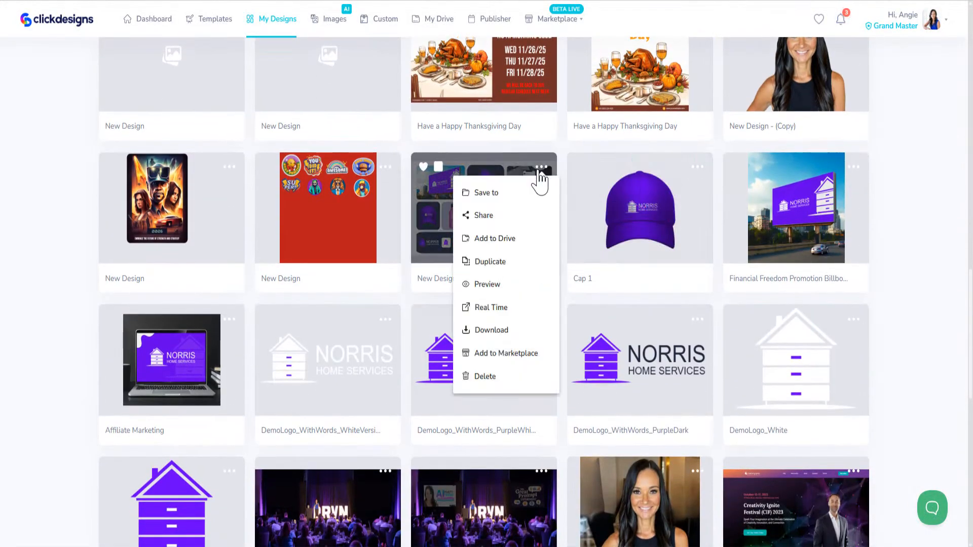
pyautogui.click(485, 285)
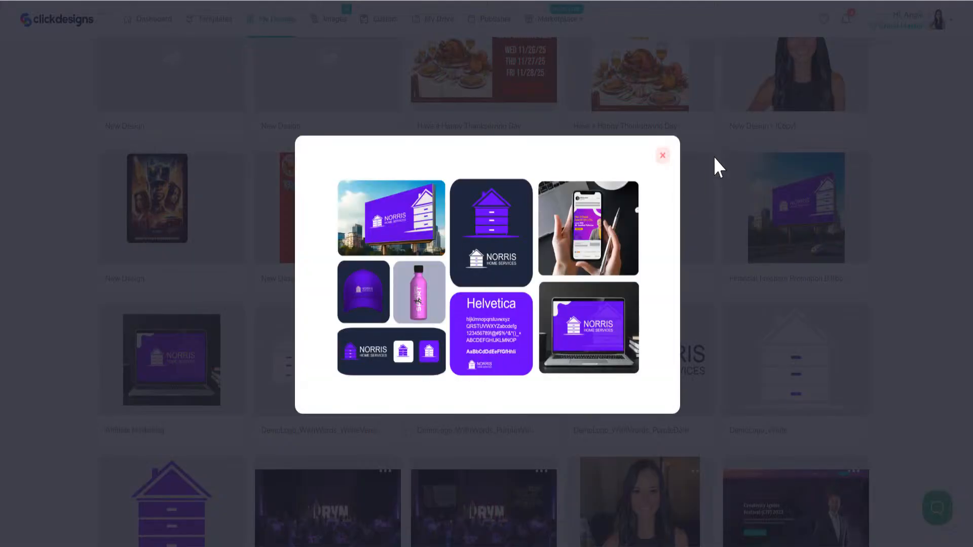
pyautogui.click(662, 154)
# - Preview the Gyms design and the neighbouring Gyms-style design
pyautogui.scroll(-6, 669, 284)
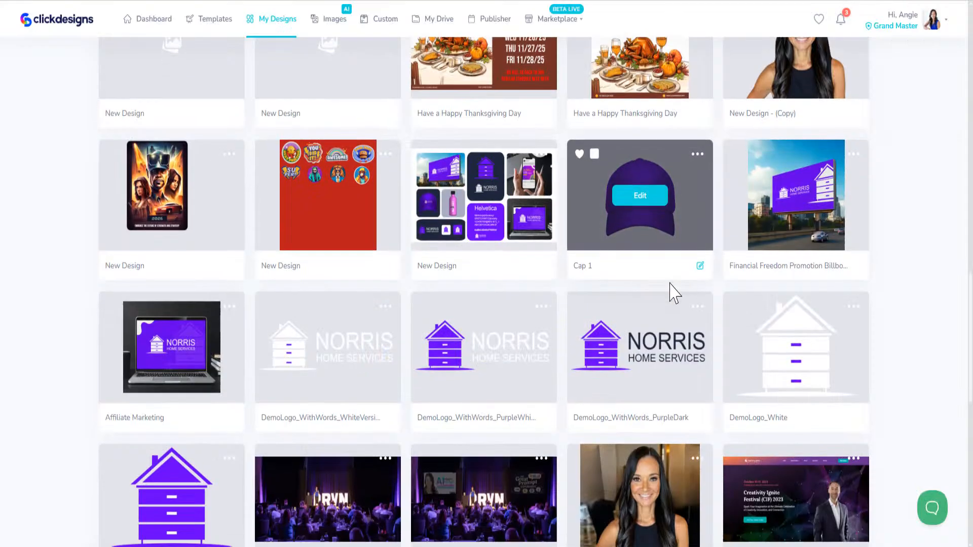
pyautogui.scroll(-5, 664, 275)
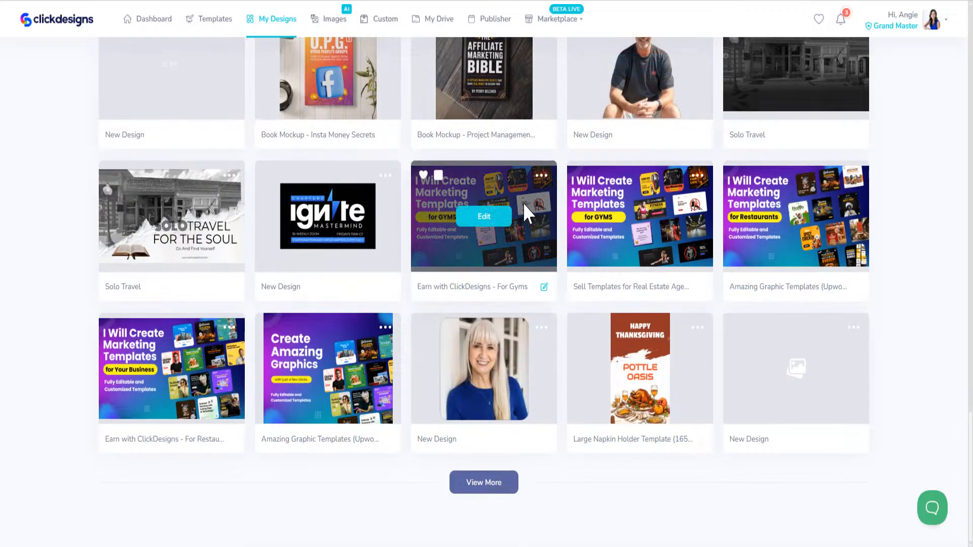
pyautogui.click(541, 177)
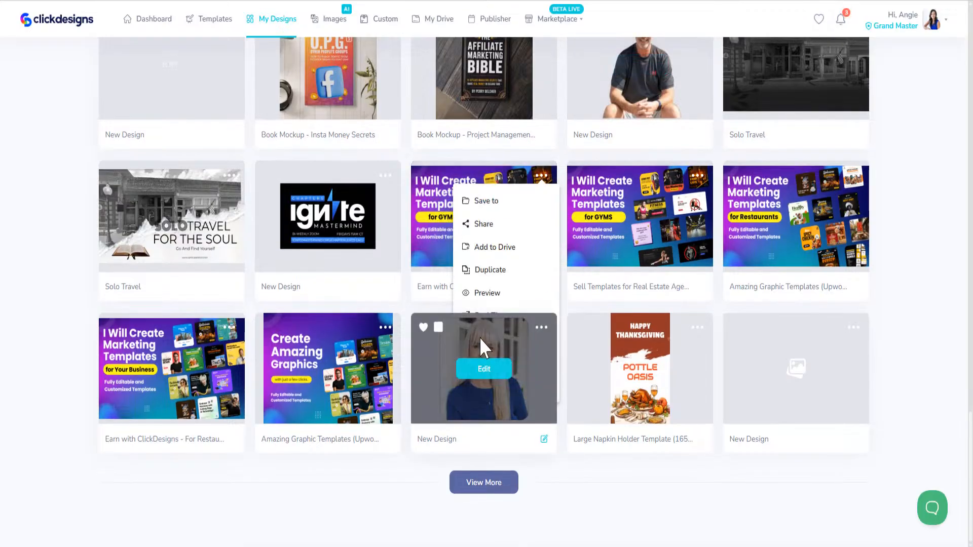
pyautogui.click(495, 294)
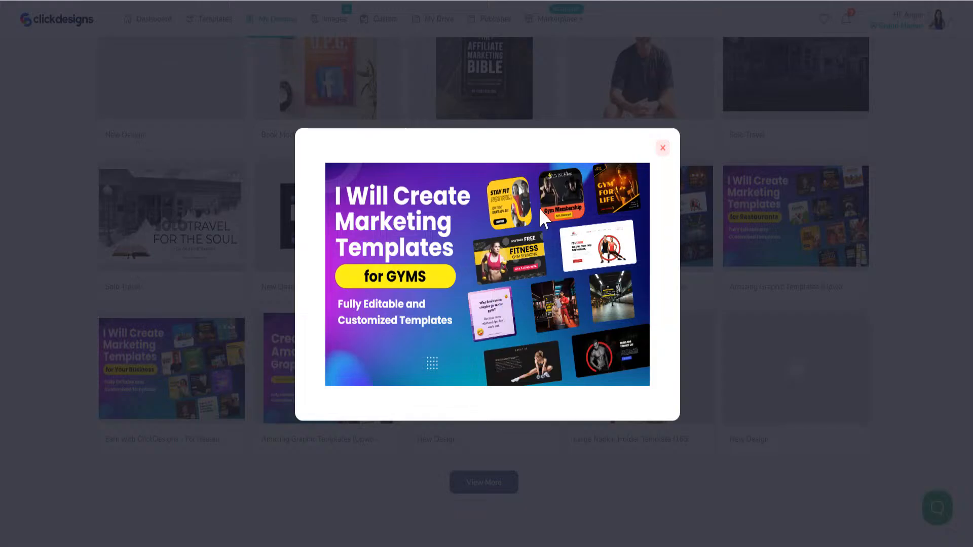
pyautogui.click(663, 148)
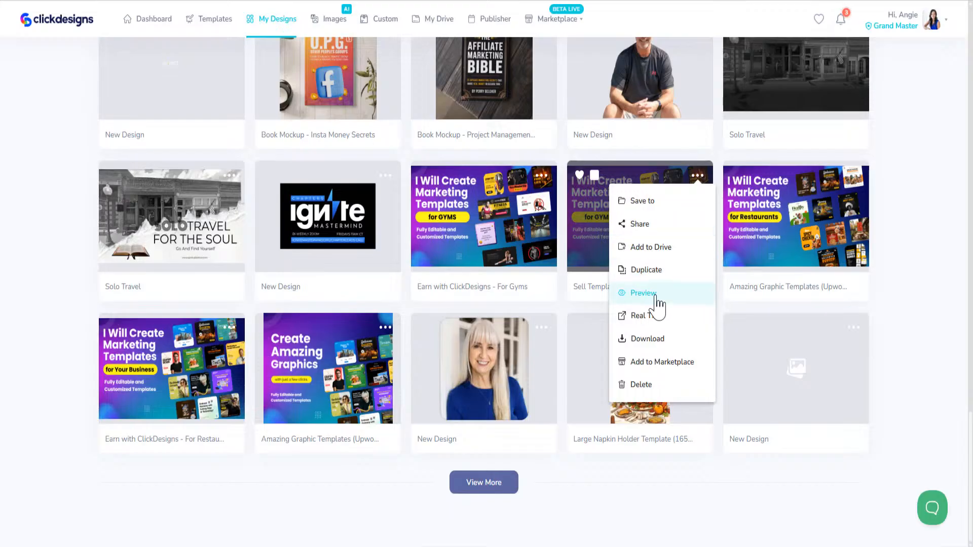
pyautogui.click(643, 294)
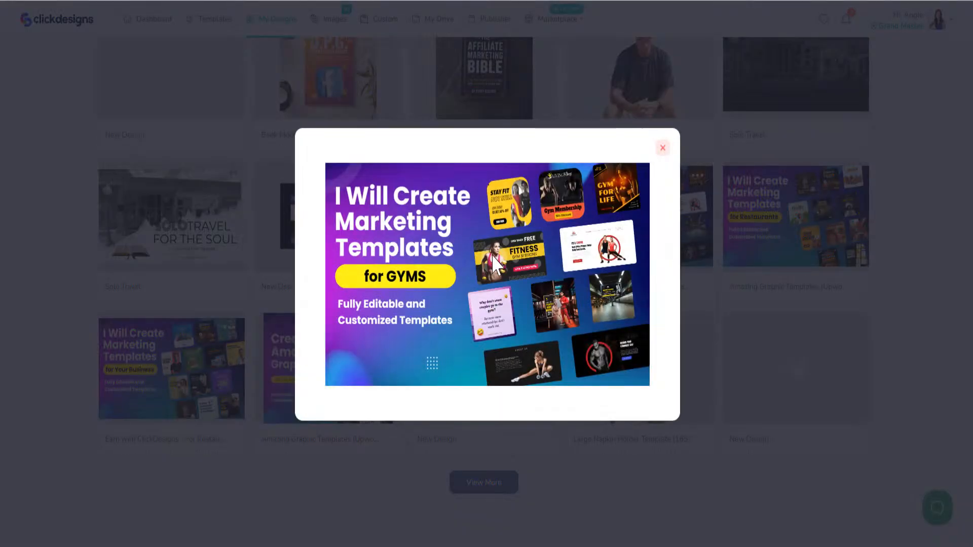
pyautogui.click(662, 148)
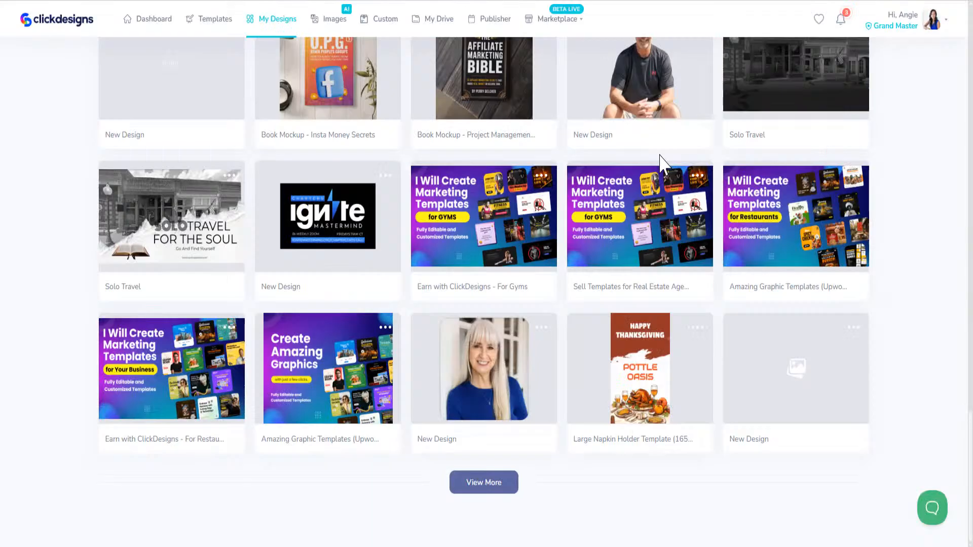
# - Preview the for Restaurants and for Your Business designs
pyautogui.click(855, 178)
pyautogui.click(811, 293)
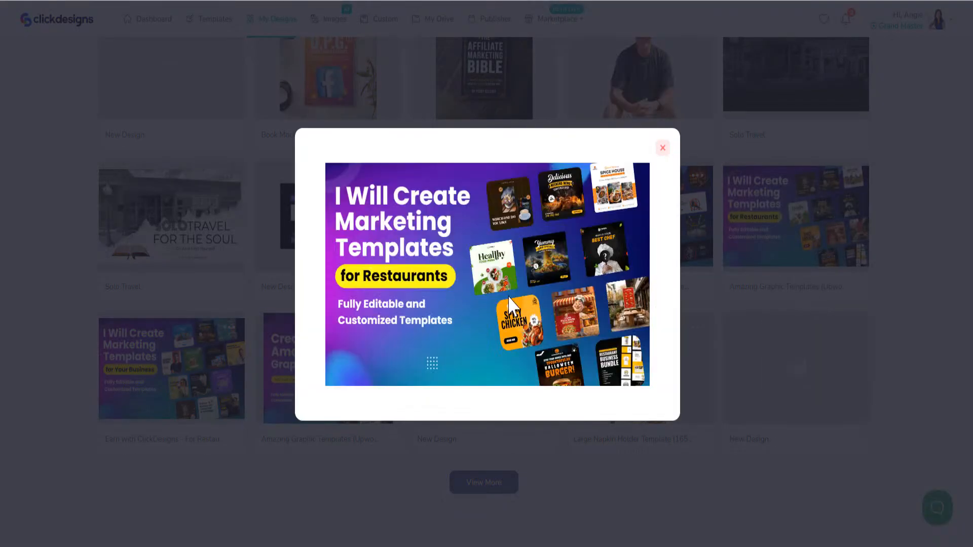
pyautogui.click(663, 148)
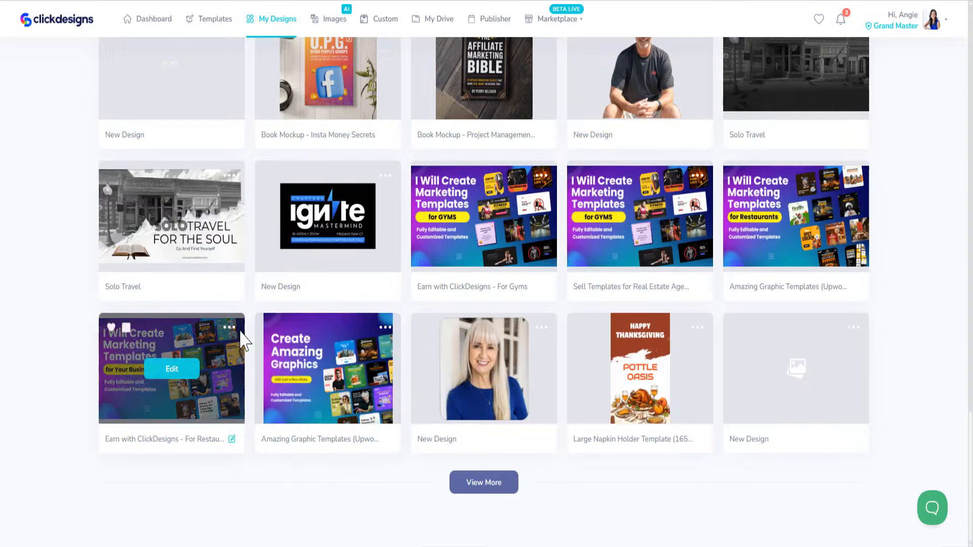
pyautogui.click(229, 328)
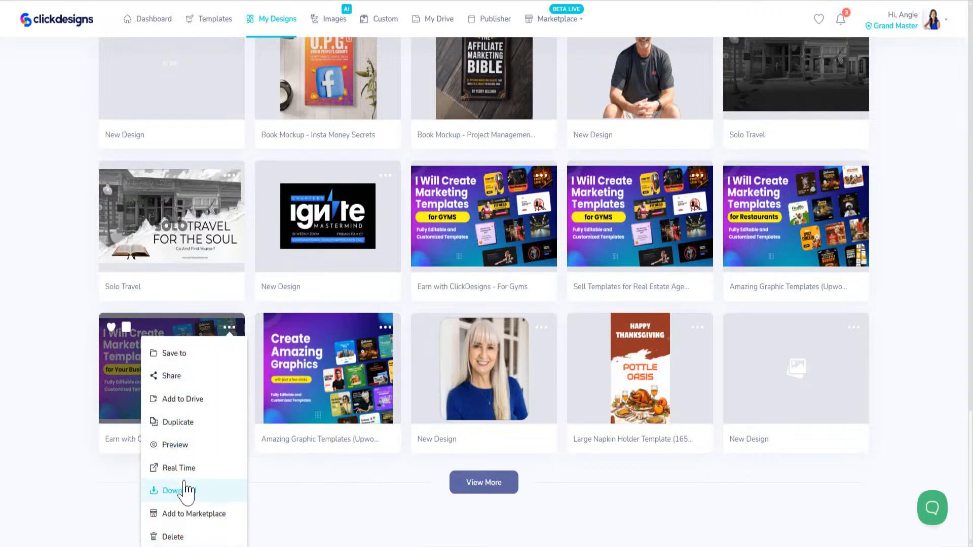
pyautogui.click(175, 445)
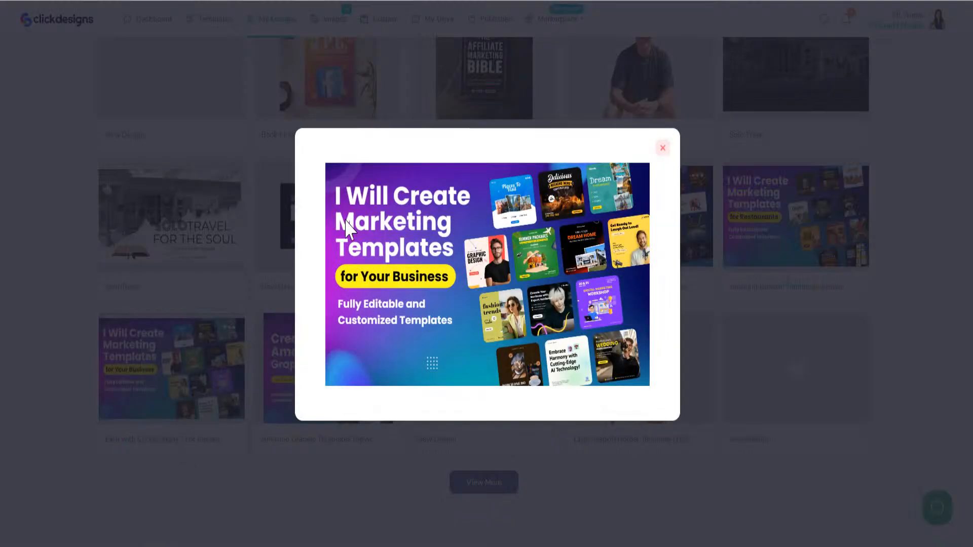
pyautogui.click(660, 150)
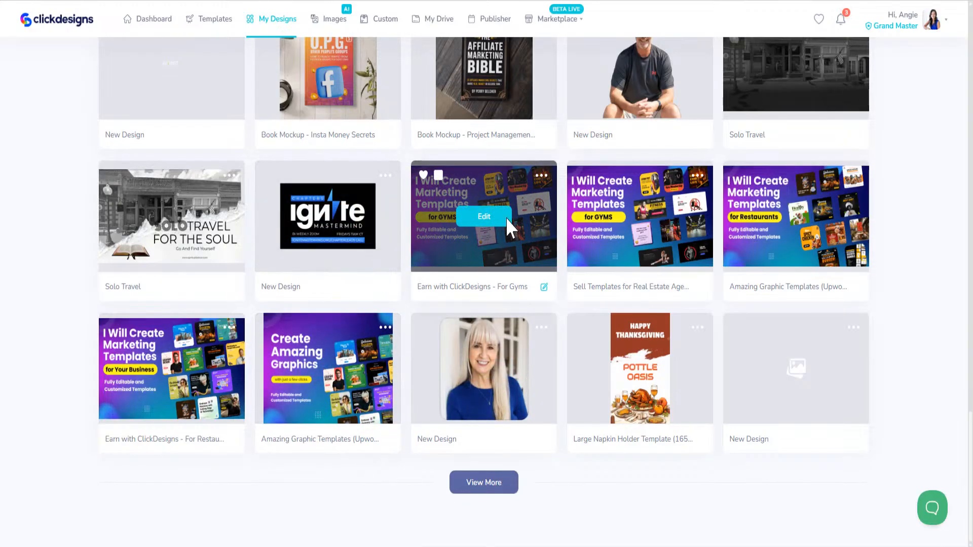
# - Preview the 67 SIX SEVEN shirt design further down the list
pyautogui.click(542, 176)
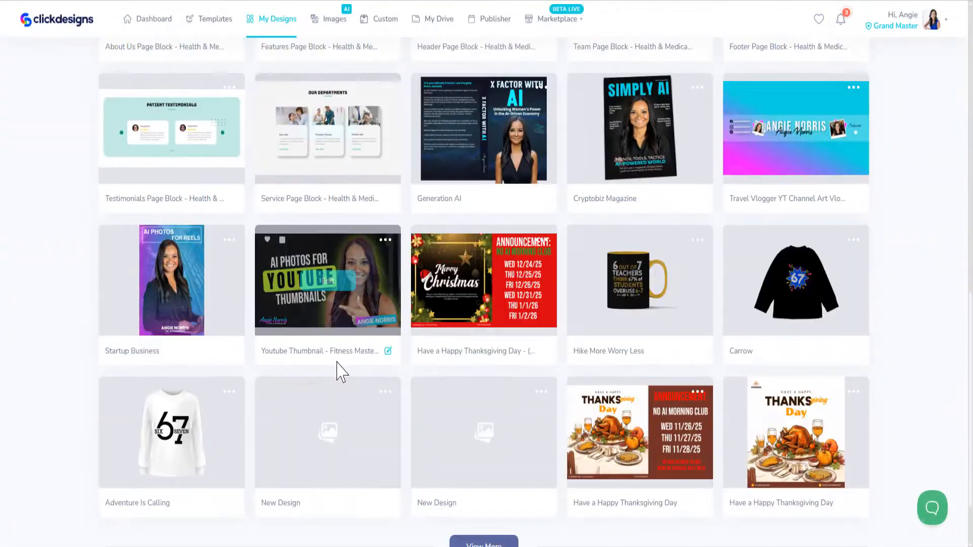
pyautogui.scroll(-2, 341, 371)
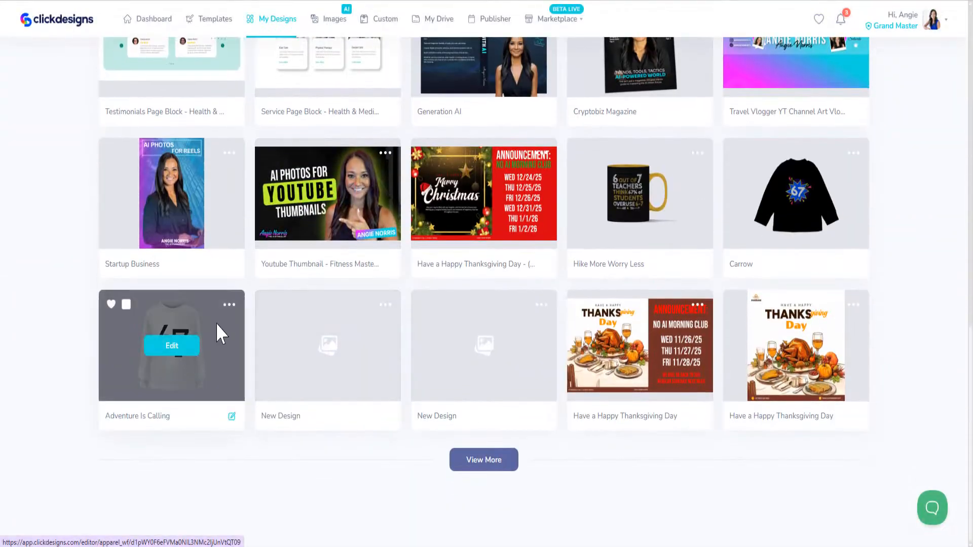
pyautogui.click(228, 305)
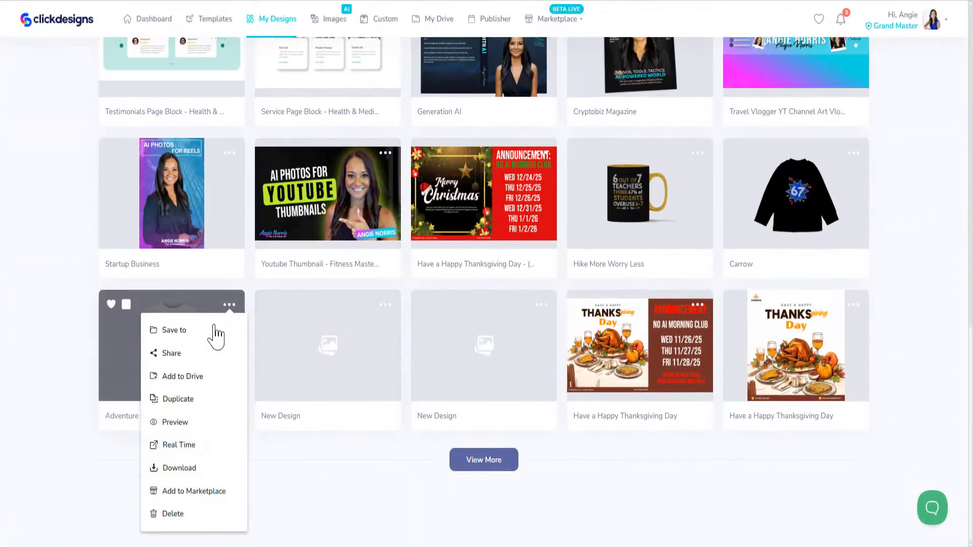
pyautogui.click(176, 422)
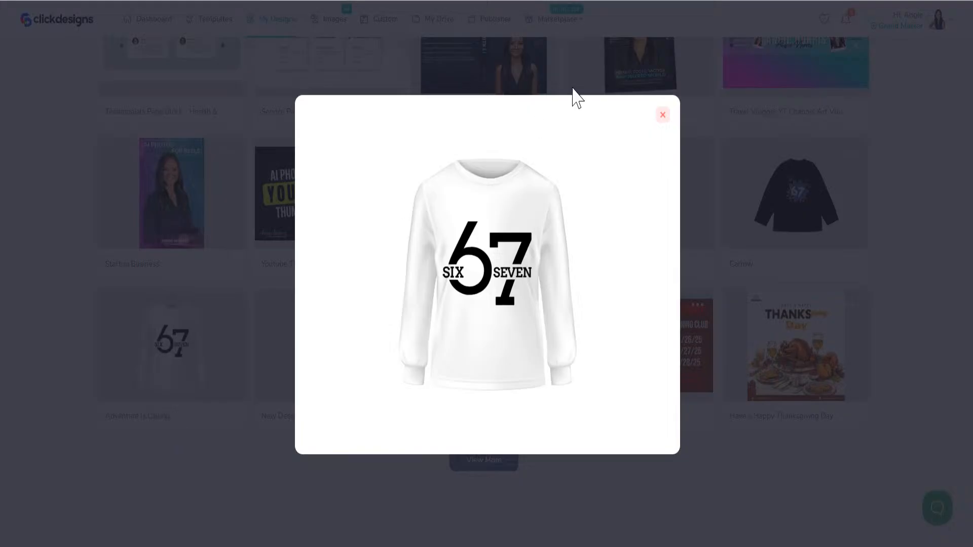
pyautogui.click(663, 116)
# - Return to the dashboard and scroll down to My Designs
pyautogui.scroll(10, 423, 195)
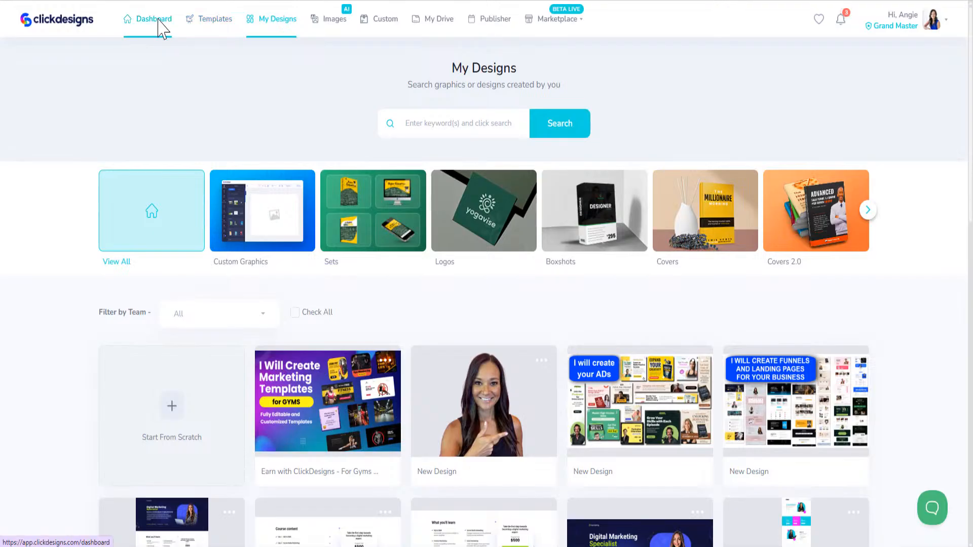
pyautogui.click(161, 28)
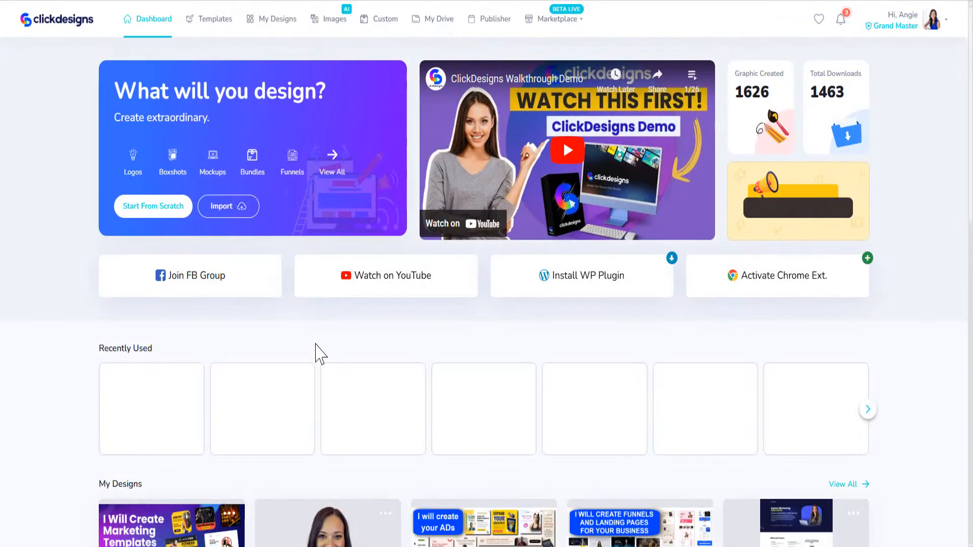
pyautogui.scroll(-1, 227, 441)
pyautogui.scroll(-5, 224, 439)
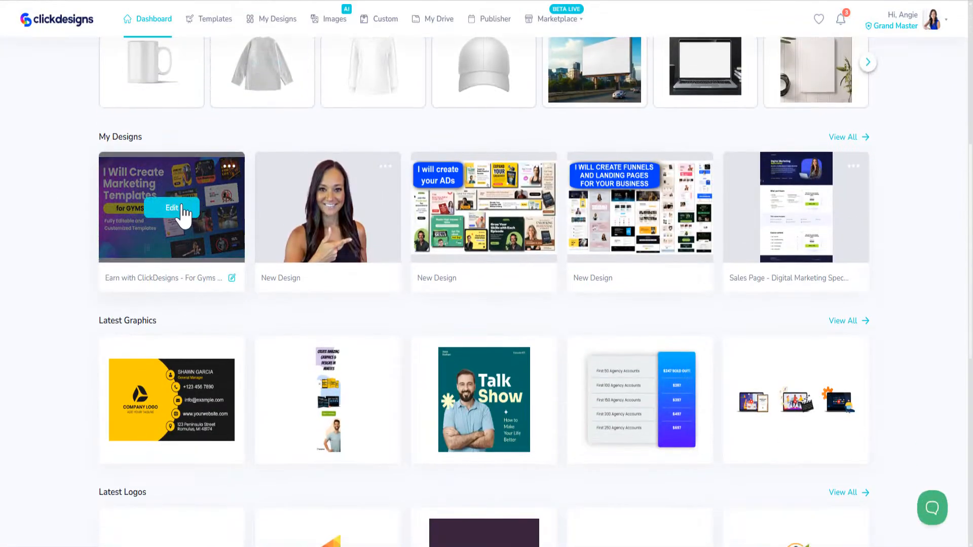
# - Rename the Gyms design to 'Earn with ClickDesigns - Mockups 1' and open it for editing
pyautogui.click(232, 278)
pyautogui.moveTo(192, 278); pyautogui.dragTo(381, 277)
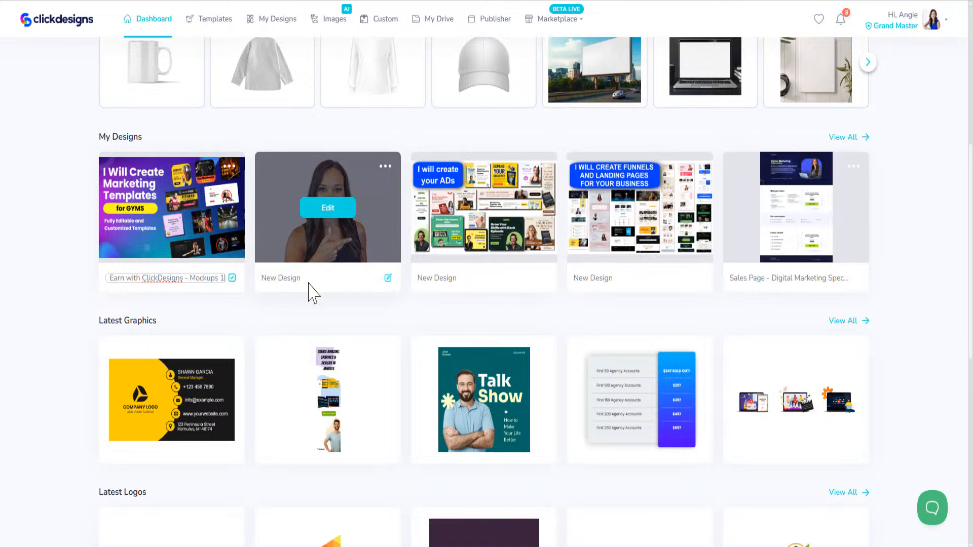
pyautogui.click(231, 278)
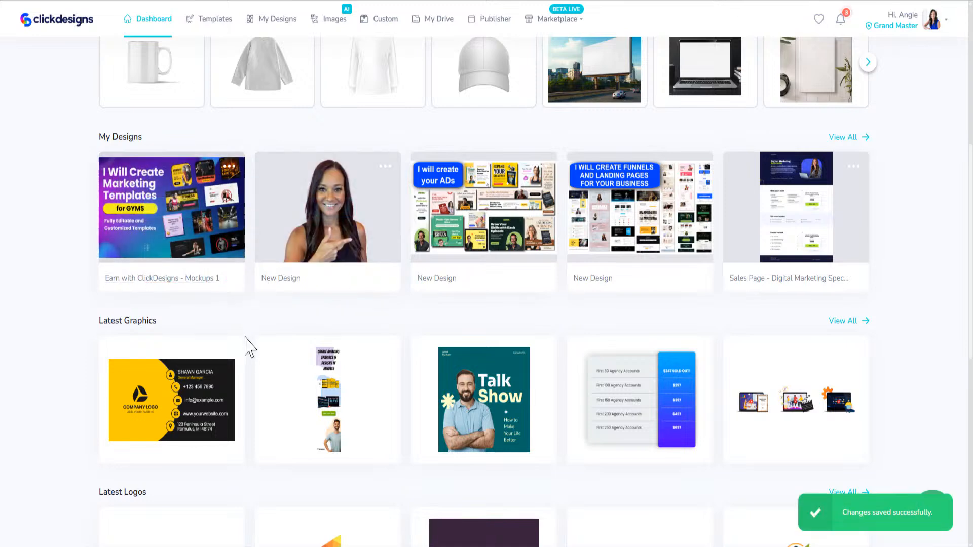
pyautogui.moveTo(217, 271)
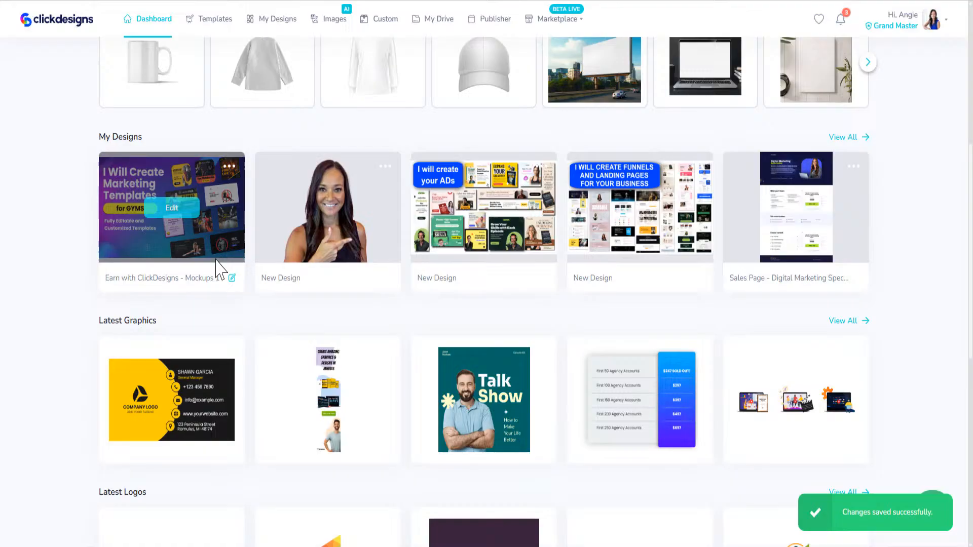
pyautogui.click(173, 209)
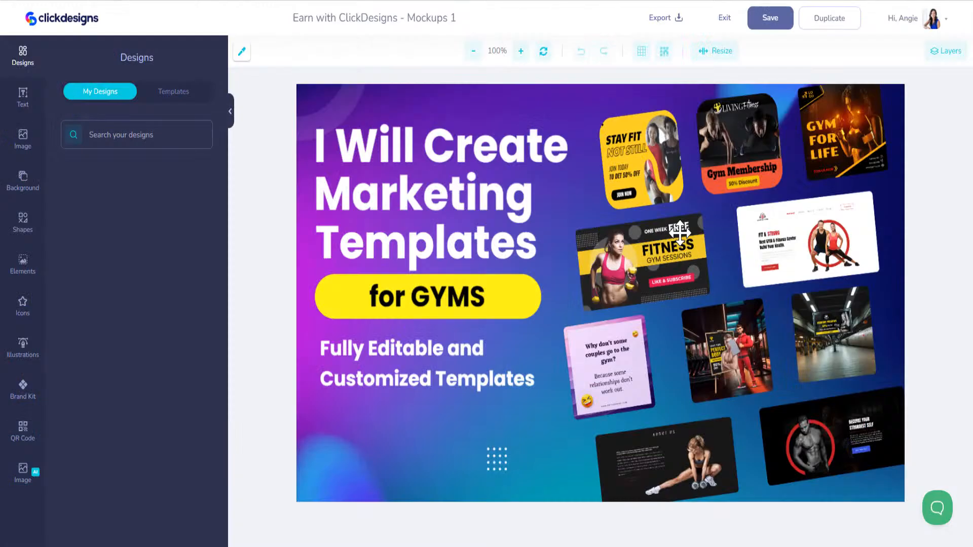
# - Delete all ten gym mockup images from the banner's right side
pyautogui.click(638, 157)
pyautogui.press('Delete')
pyautogui.click(740, 145)
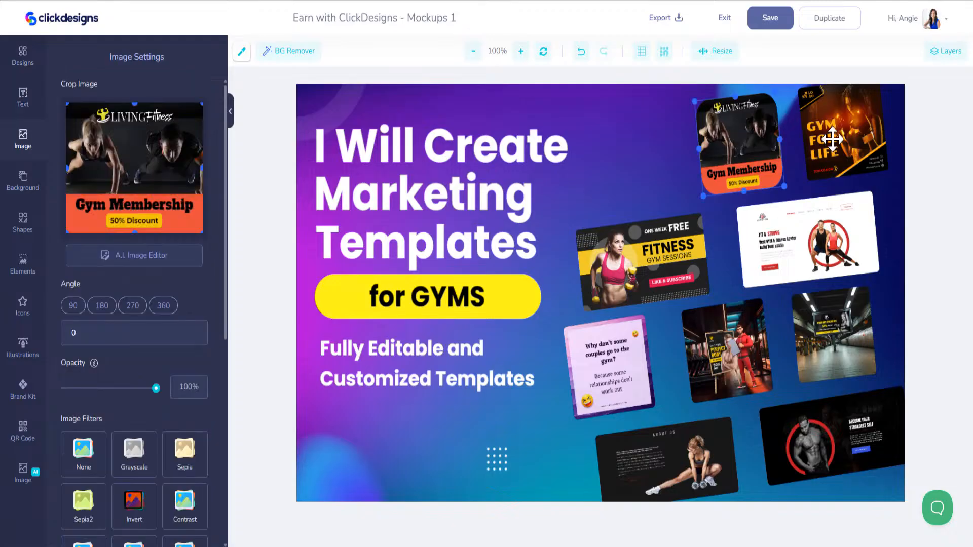
pyautogui.press('Delete')
pyautogui.click(842, 132)
pyautogui.press('Delete')
pyautogui.click(808, 238)
pyautogui.press('Delete')
pyautogui.click(677, 254)
pyautogui.press('Delete')
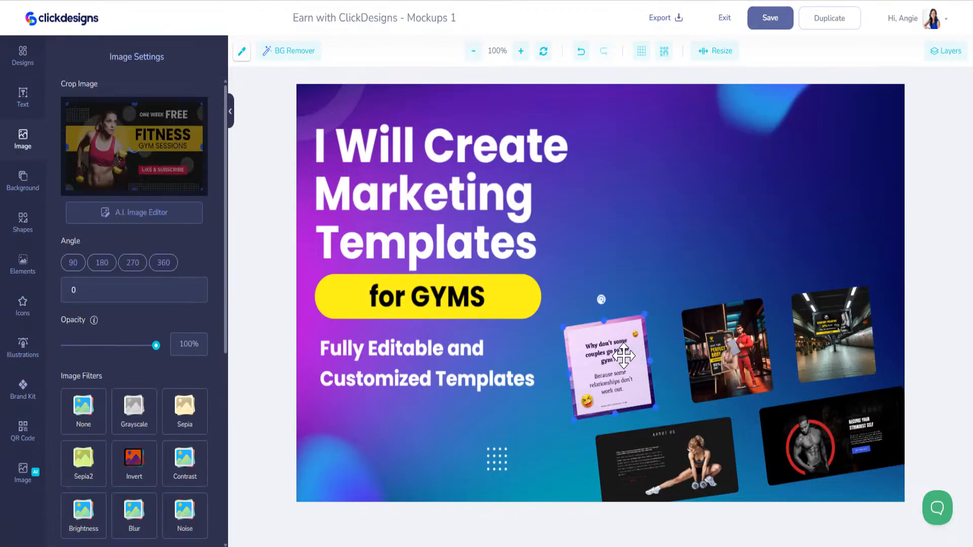
pyautogui.click(624, 355)
pyautogui.press('Delete')
pyautogui.click(720, 349)
pyautogui.press('Delete')
pyautogui.click(815, 340)
pyautogui.press('Delete')
pyautogui.click(826, 431)
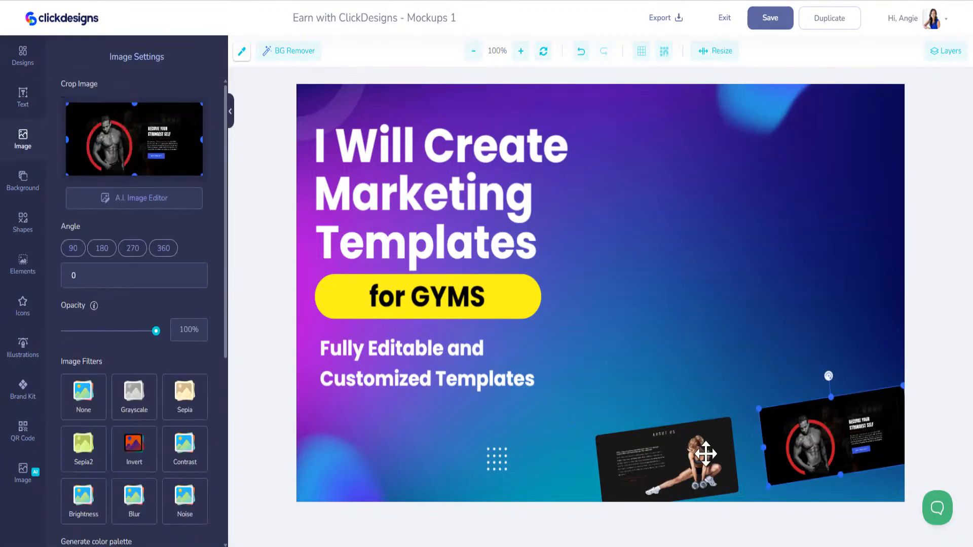
pyautogui.press('Delete')
pyautogui.click(669, 456)
pyautogui.press('Delete')
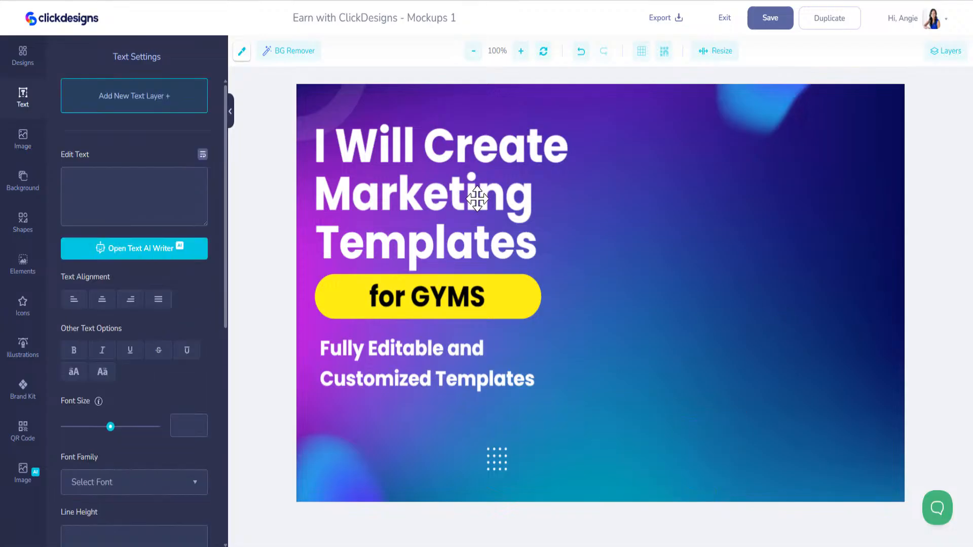
# - Change the headline's Templates line to read MOCKUPS
pyautogui.click(479, 198)
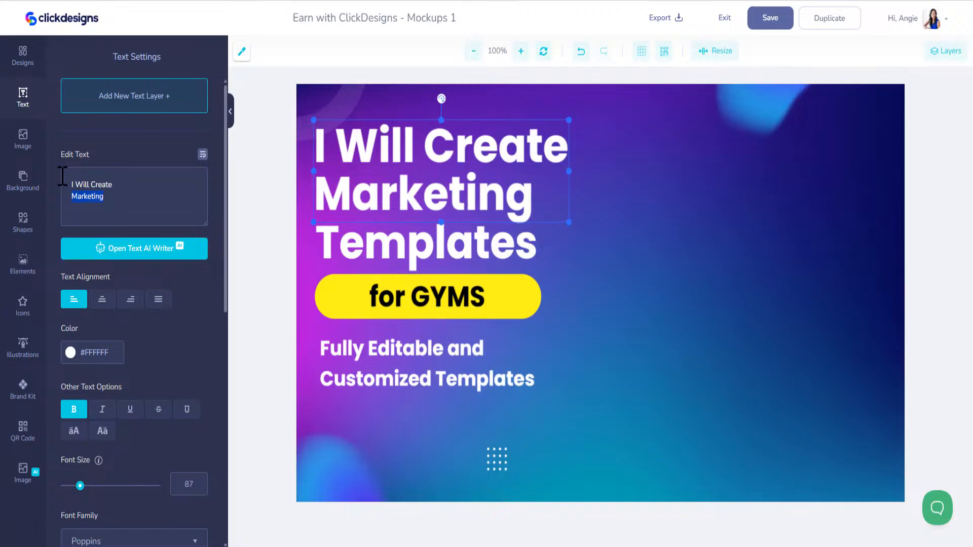
pyautogui.write('MOCKUPS')
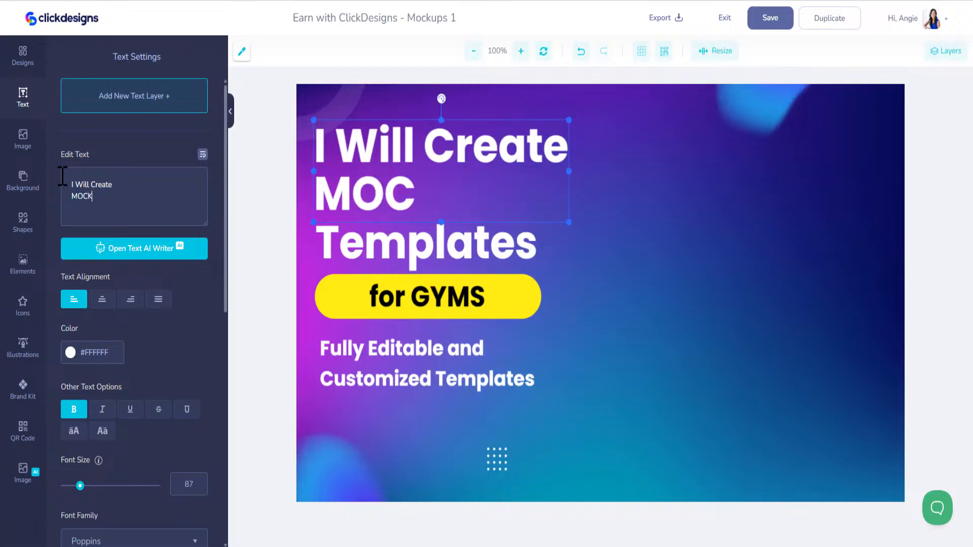
pyautogui.doubleClick(105, 195)
pyautogui.press('BackSpace')
pyautogui.press('BackSpace')
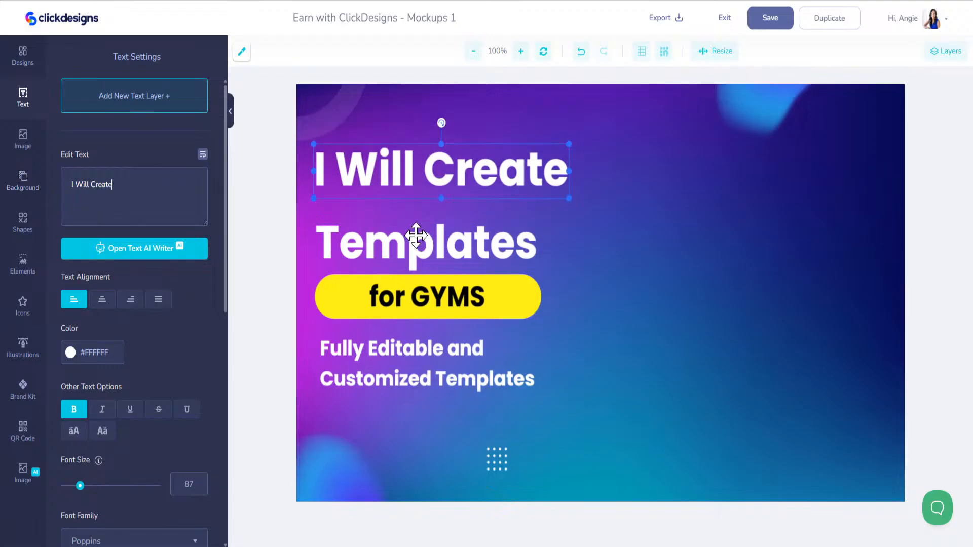
pyautogui.click(415, 239)
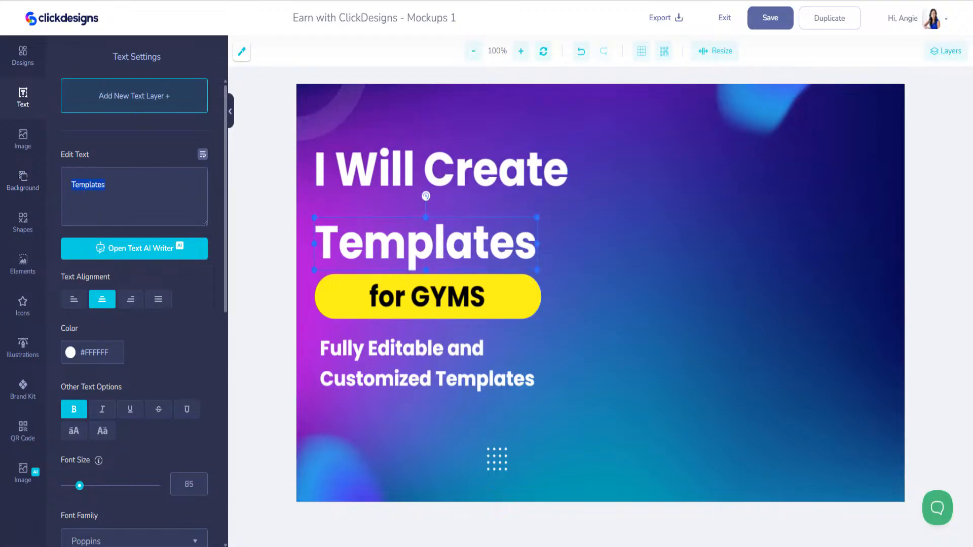
pyautogui.write('MOCKUPS')
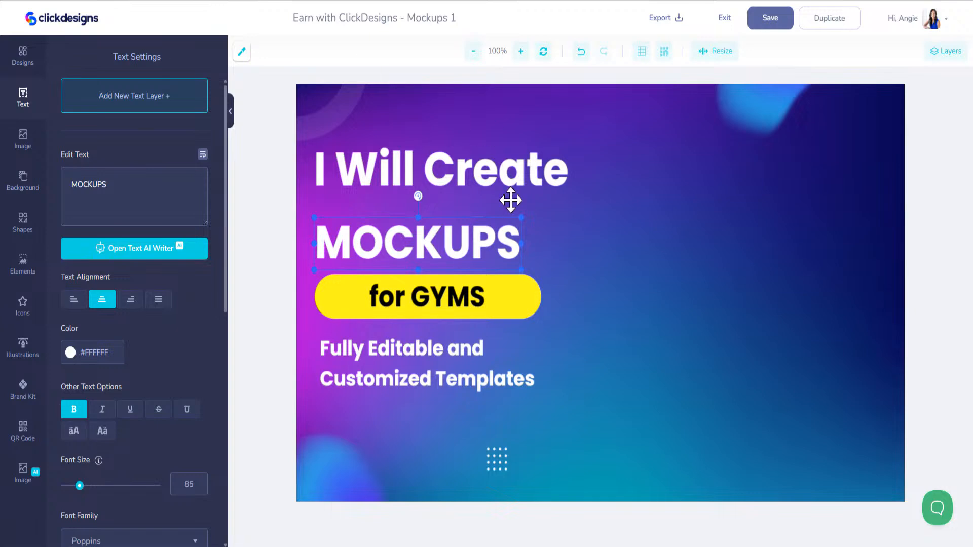
# - Enlarge MOCKUPS to size 107 and move it directly under I Will Create
pyautogui.moveTo(522, 216); pyautogui.dragTo(570, 194)
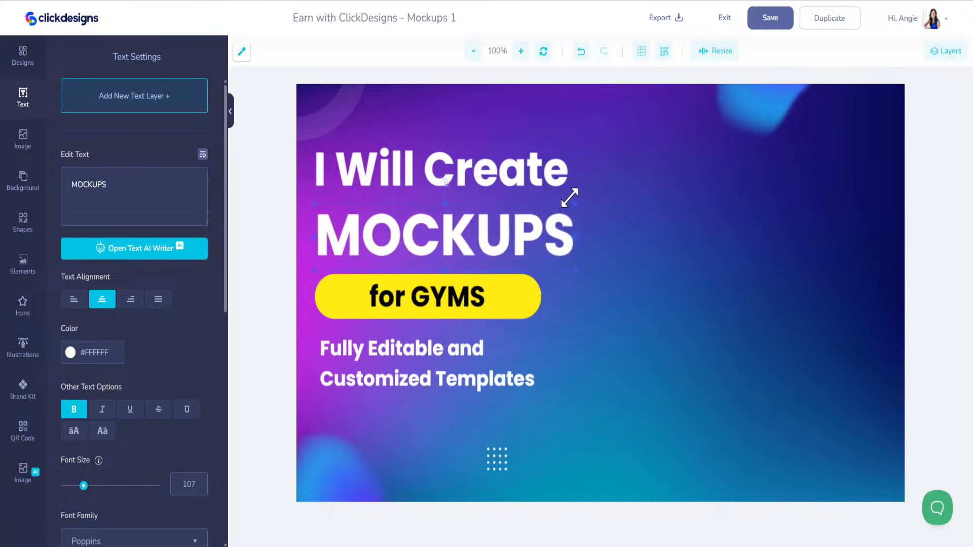
pyautogui.moveTo(537, 236); pyautogui.dragTo(539, 214)
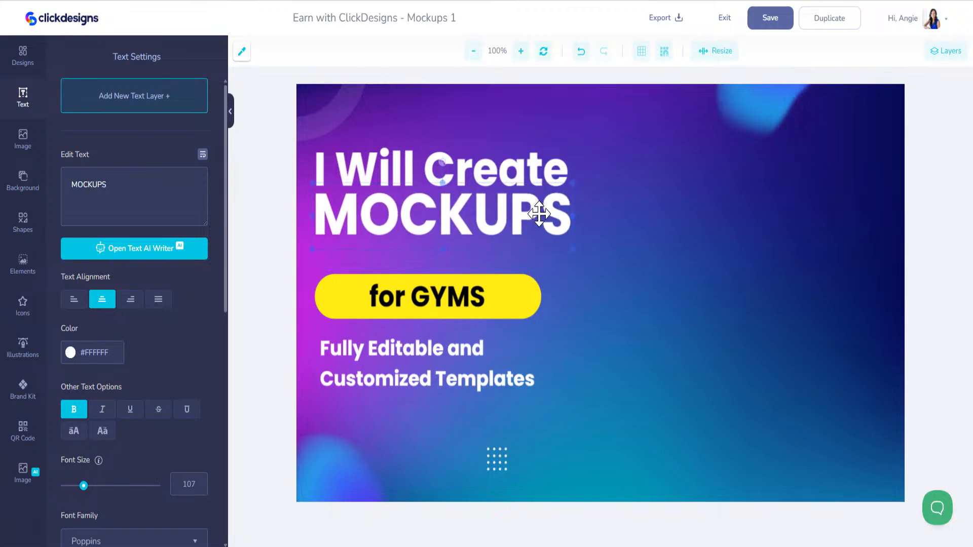
pyautogui.click(504, 289)
pyautogui.click(513, 290)
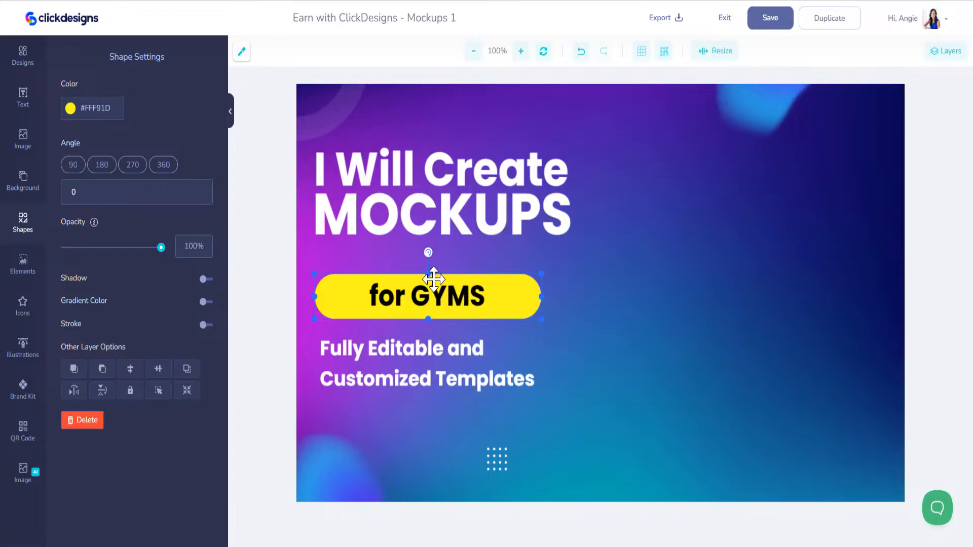
# - Duplicate the 'for GYMS' text, place the copy above the pill, and colour it #FFFFFF
pyautogui.click(445, 294)
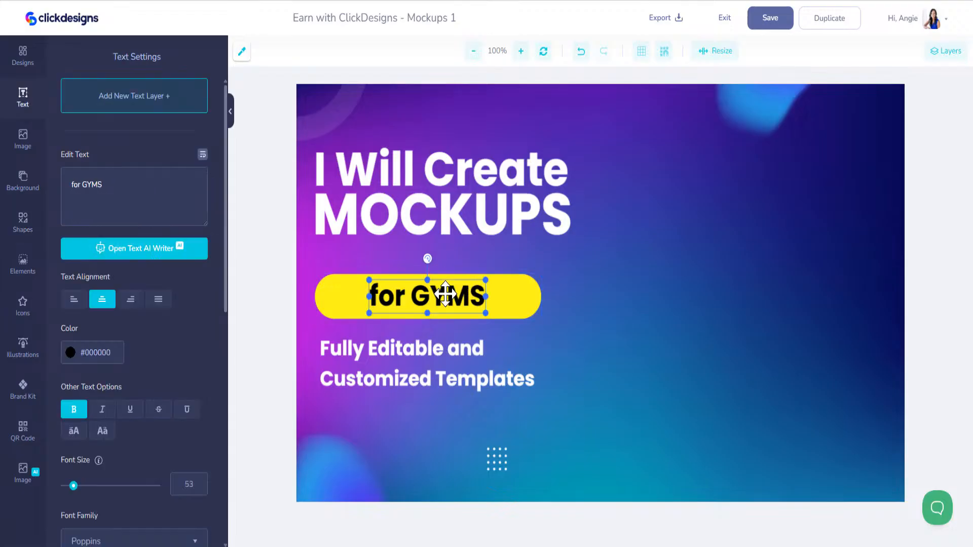
pyautogui.scroll(-10, 131, 445)
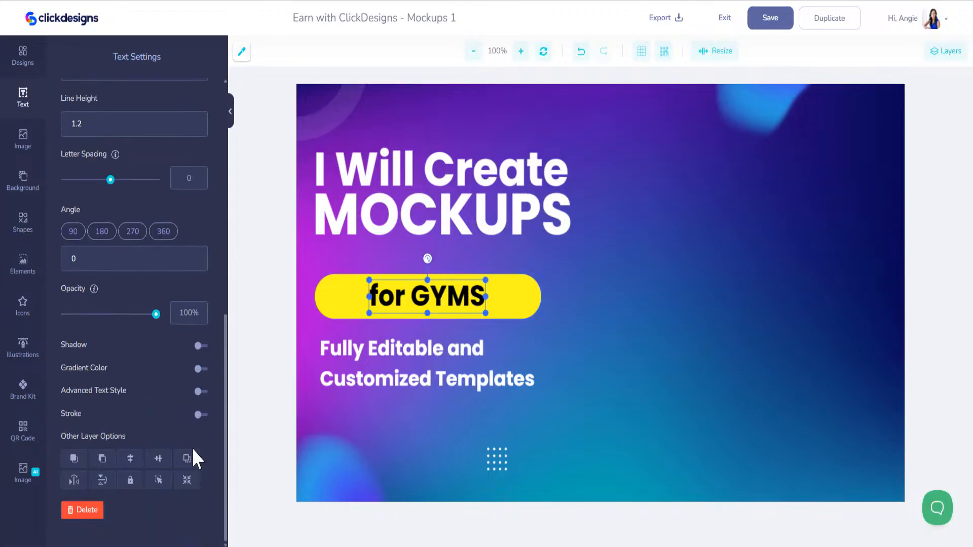
pyautogui.click(195, 459)
pyautogui.moveTo(404, 321); pyautogui.dragTo(409, 259)
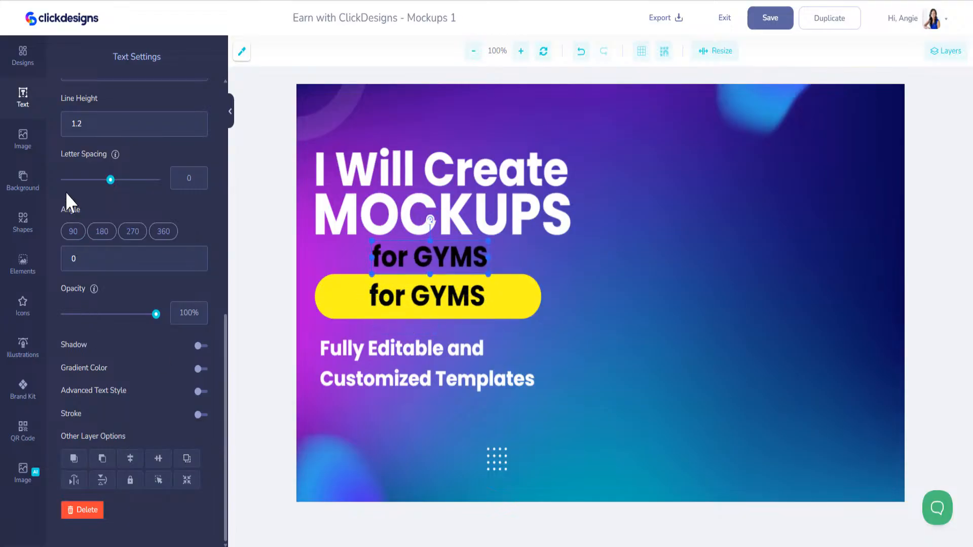
pyautogui.scroll(4, 71, 200)
pyautogui.scroll(5, 28, 316)
pyautogui.click(71, 355)
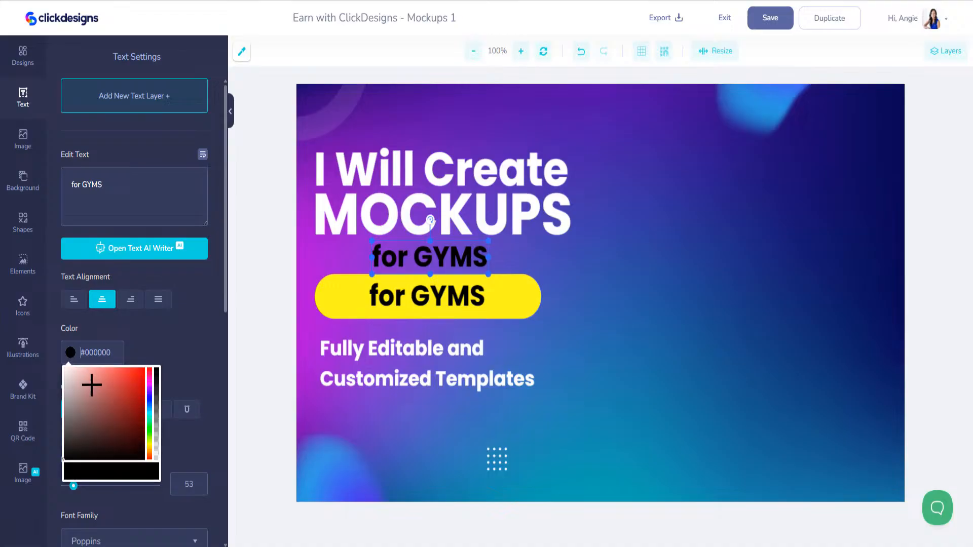
pyautogui.moveTo(92, 382); pyautogui.dragTo(21, 324)
# - Retype the yellow pill's text as FITNESS
pyautogui.click(443, 300)
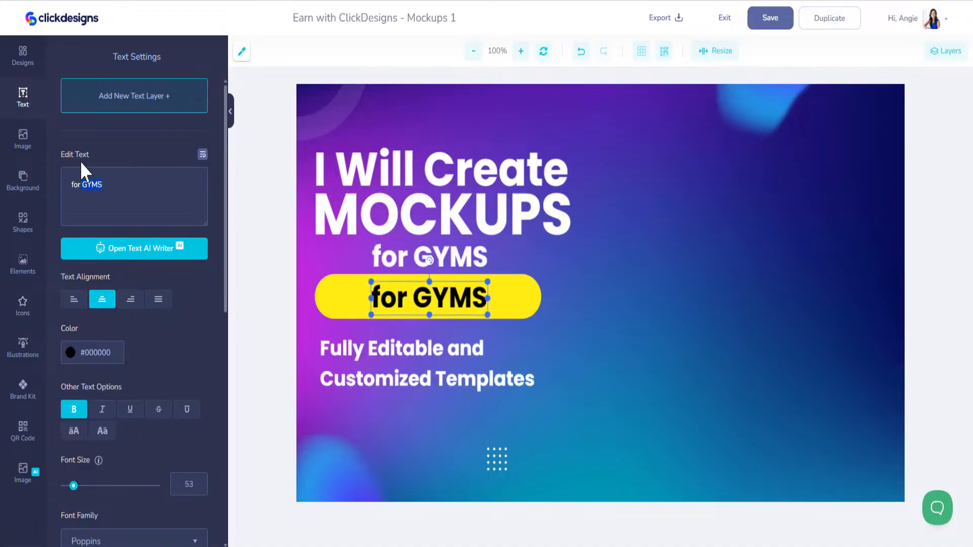
pyautogui.moveTo(98, 185); pyautogui.dragTo(48, 178)
pyautogui.write('FITNESS')
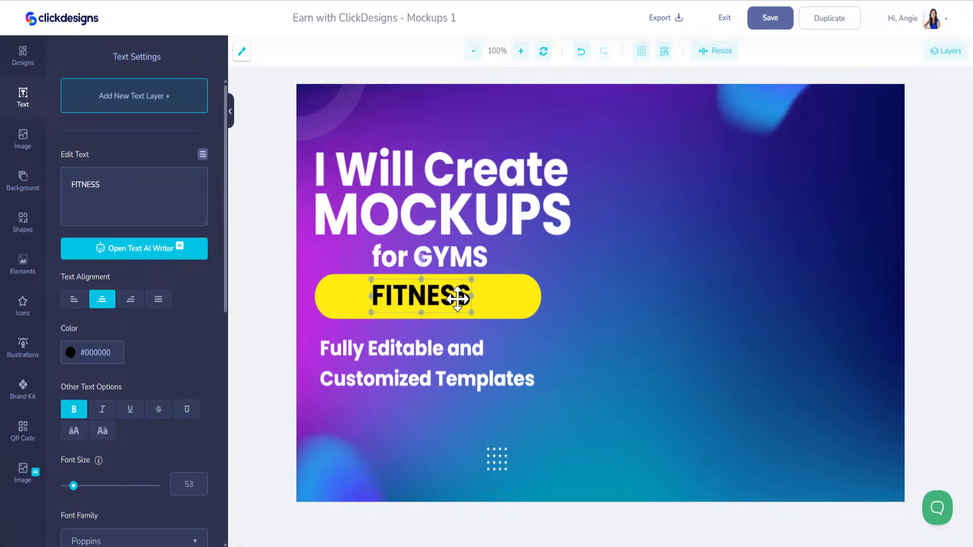
pyautogui.moveTo(458, 299); pyautogui.dragTo(460, 300)
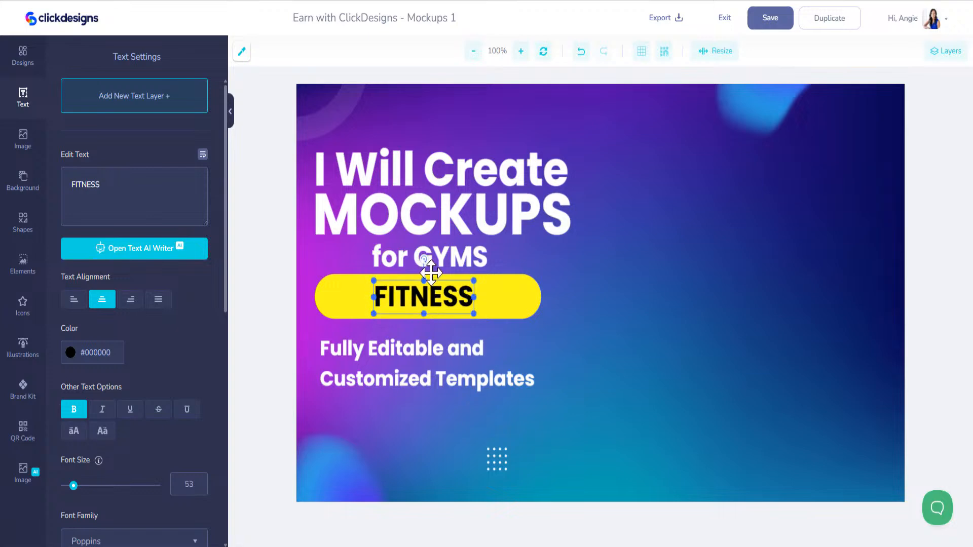
# - Trim the white copy to 'for', widen the yellow pill, and centre both texts
pyautogui.click(428, 256)
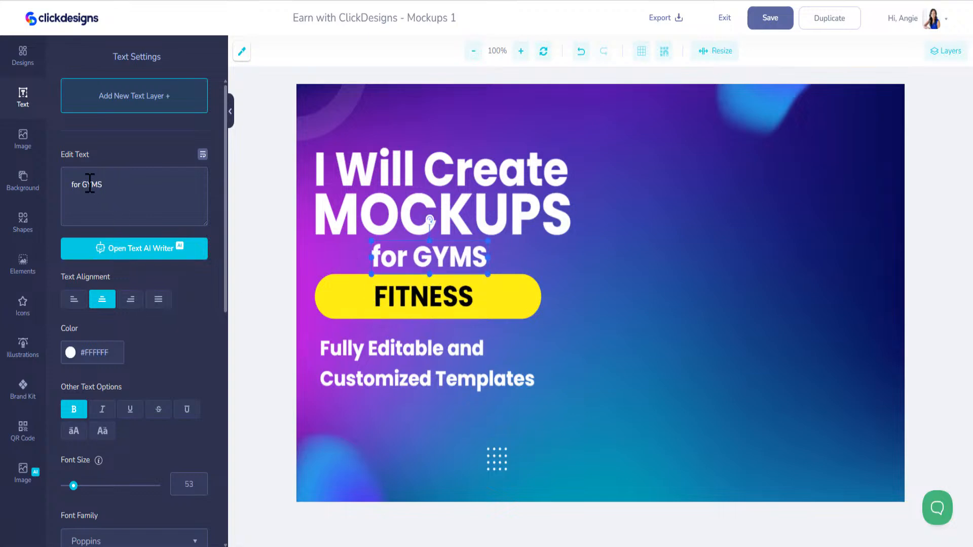
pyautogui.press('BackSpace')
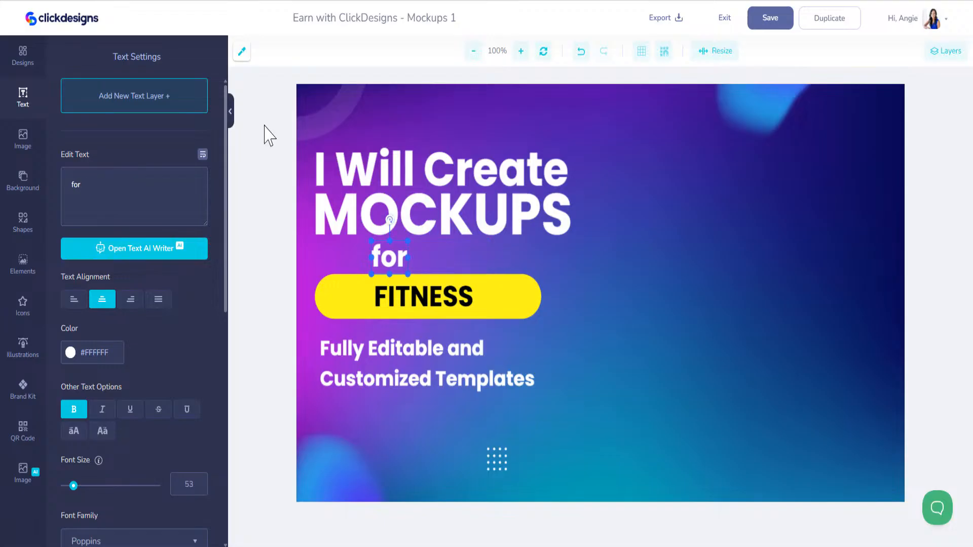
pyautogui.moveTo(392, 256); pyautogui.dragTo(438, 254)
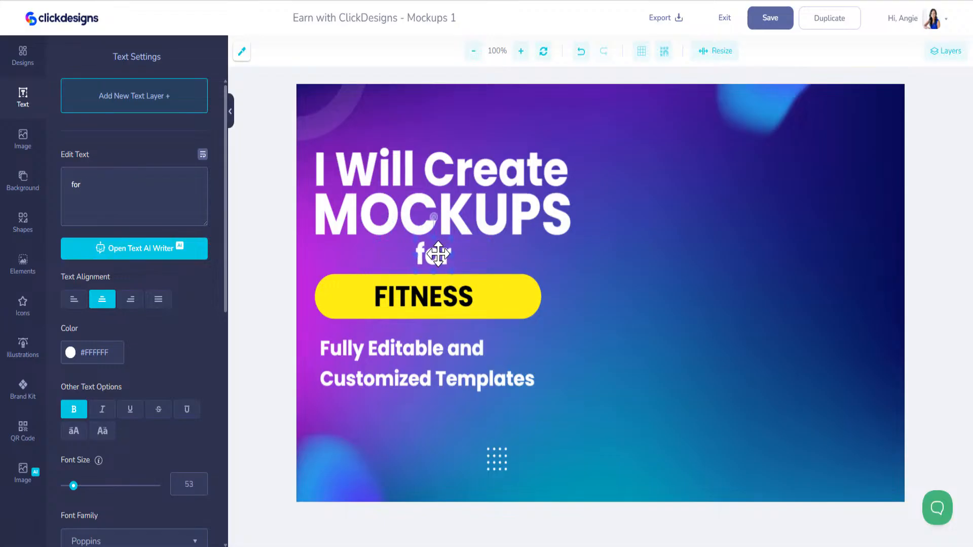
pyautogui.click(532, 296)
pyautogui.moveTo(540, 295); pyautogui.dragTo(571, 294)
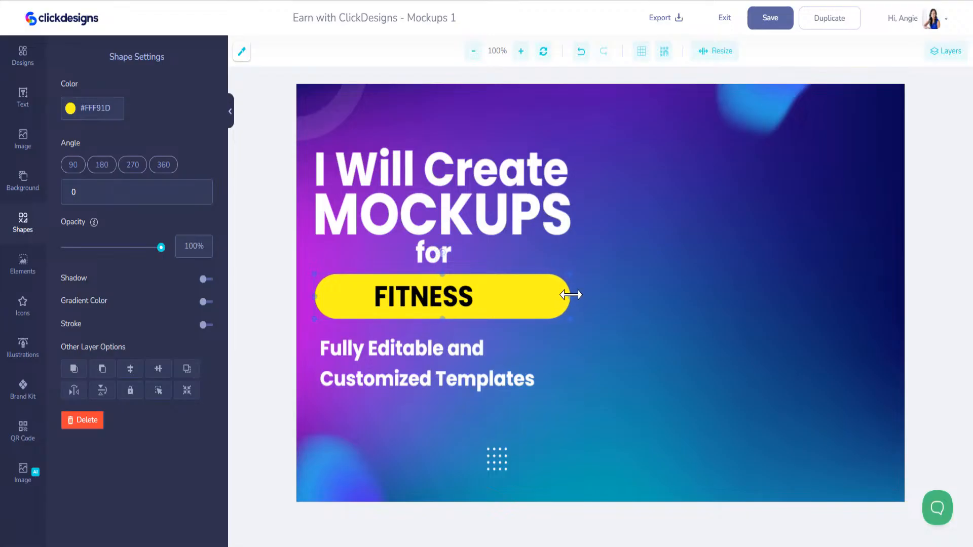
pyautogui.moveTo(442, 298); pyautogui.dragTo(463, 298)
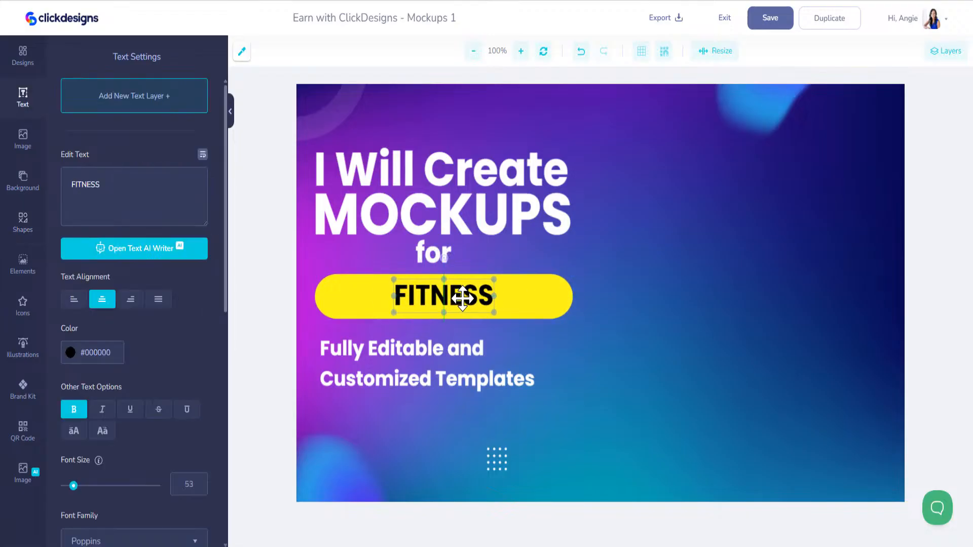
pyautogui.moveTo(433, 256); pyautogui.dragTo(441, 259)
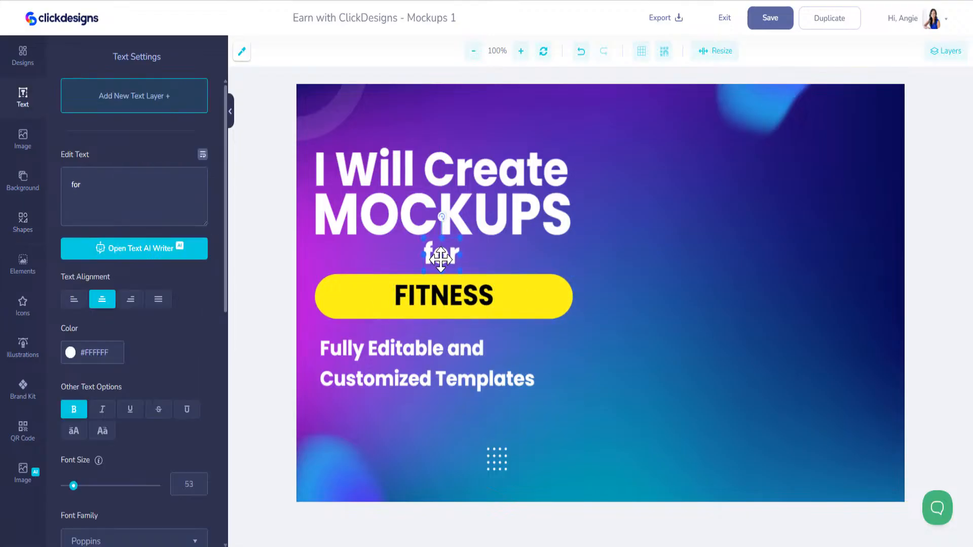
# - Centre-align the 'Fully Editable and Customized Templates' tagline and move it up under the FITNESS pill
pyautogui.click(456, 350)
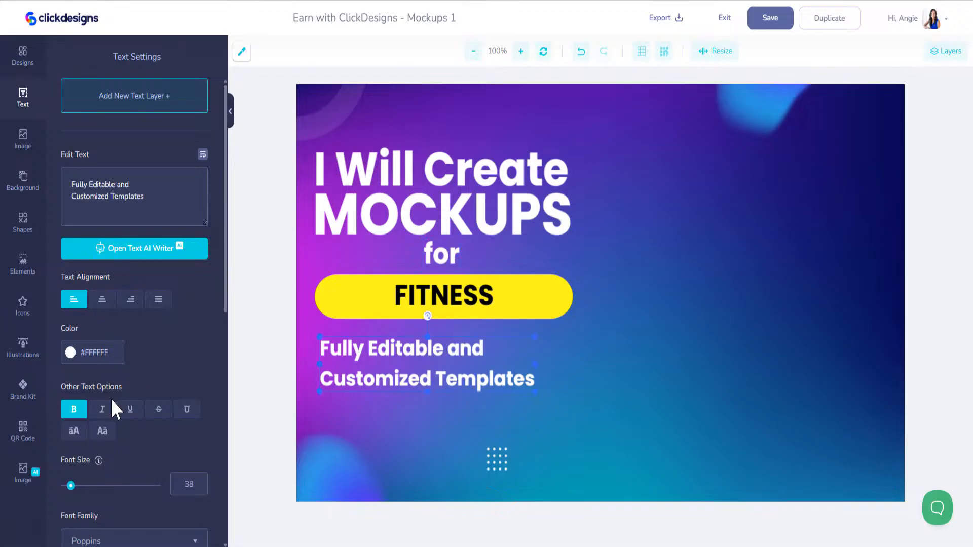
pyautogui.click(101, 299)
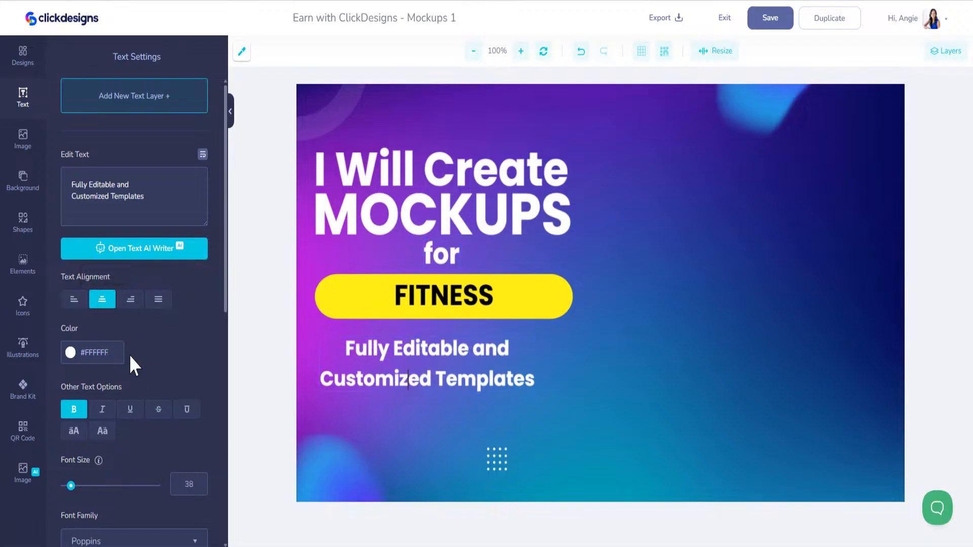
pyautogui.click(485, 337)
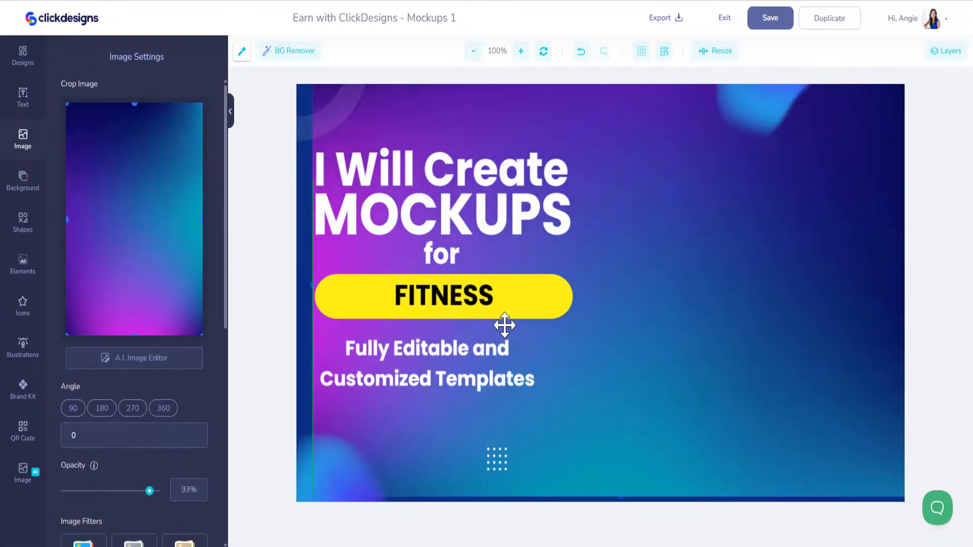
pyautogui.click(476, 356)
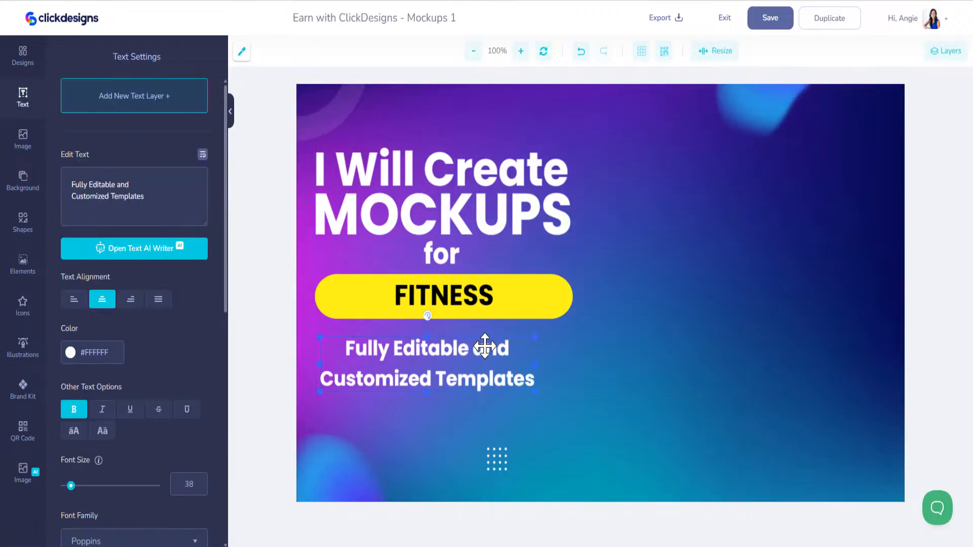
pyautogui.moveTo(490, 348); pyautogui.dragTo(501, 336)
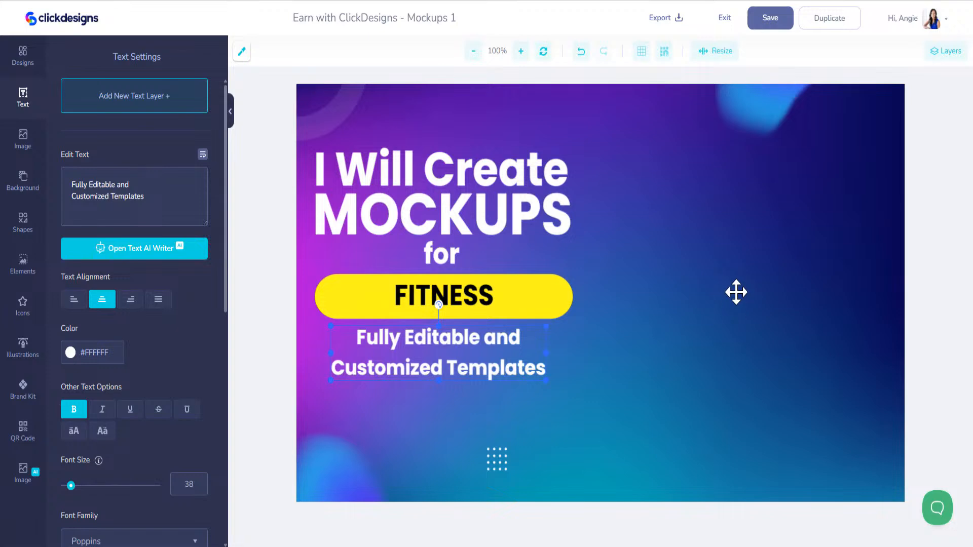
# - Save the Mockups 1 banner and create a duplicate copy of it
pyautogui.click(769, 25)
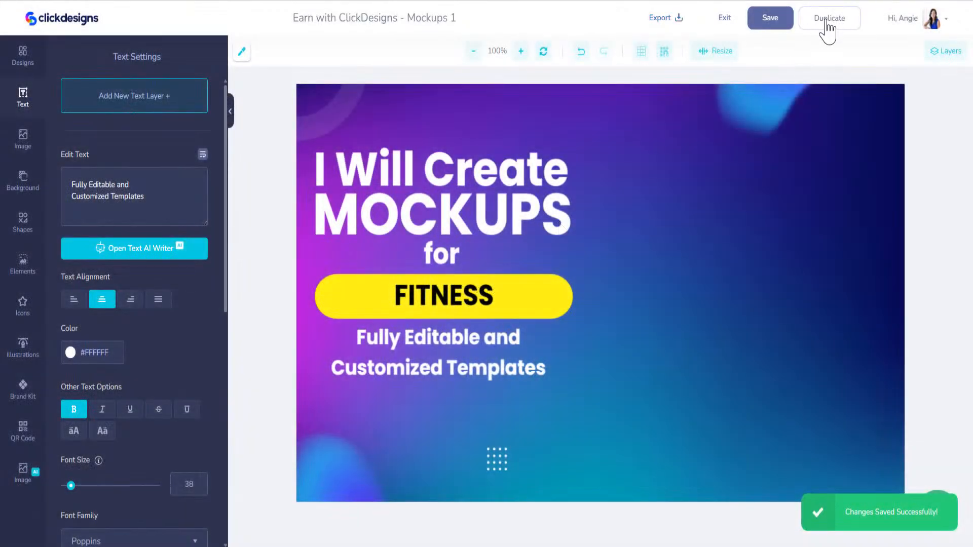
pyautogui.click(827, 23)
pyautogui.write('Earn with ClickDesigns - Mockups 2')
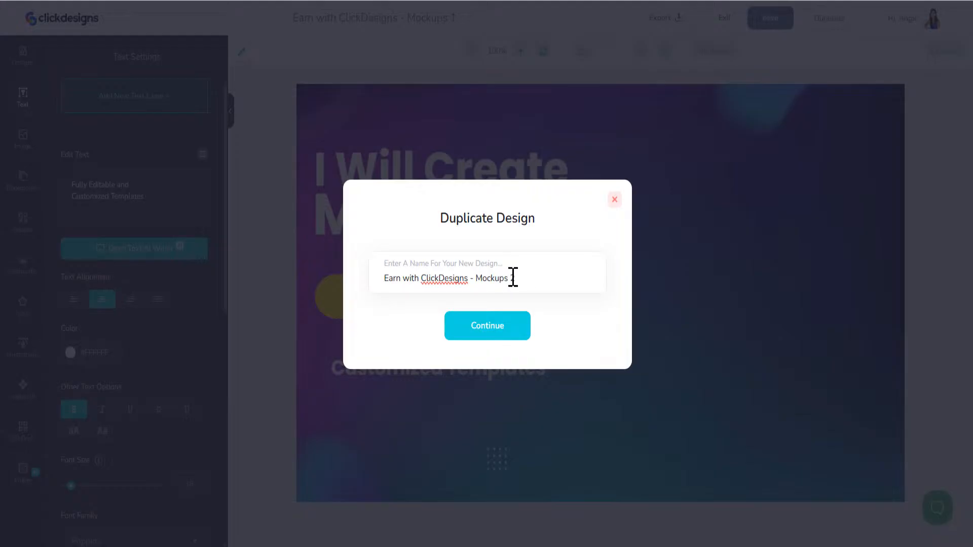
pyautogui.moveTo(510, 277); pyautogui.dragTo(459, 270)
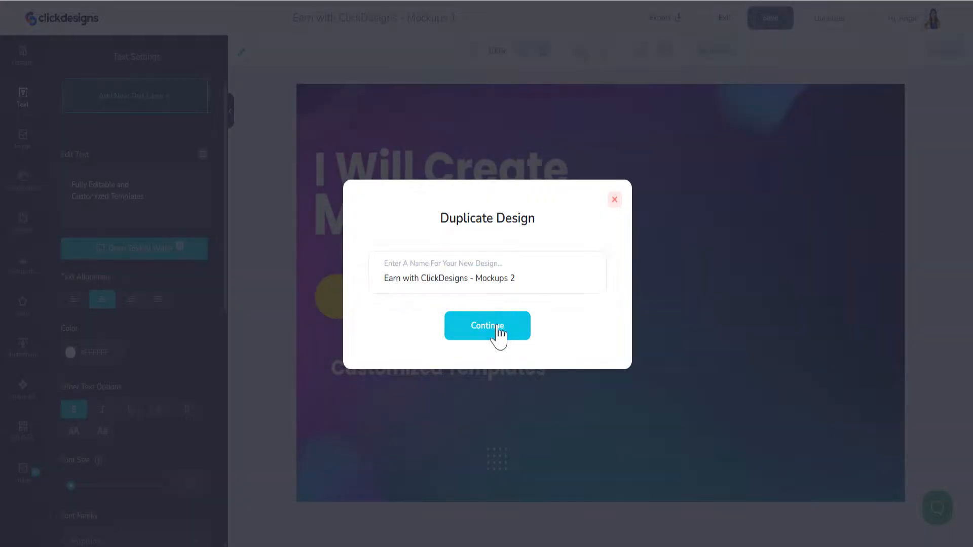
pyautogui.click(499, 332)
# - Create further duplicate copies up to Mockups 4, then open the designs library
pyautogui.click(830, 21)
pyautogui.click(499, 327)
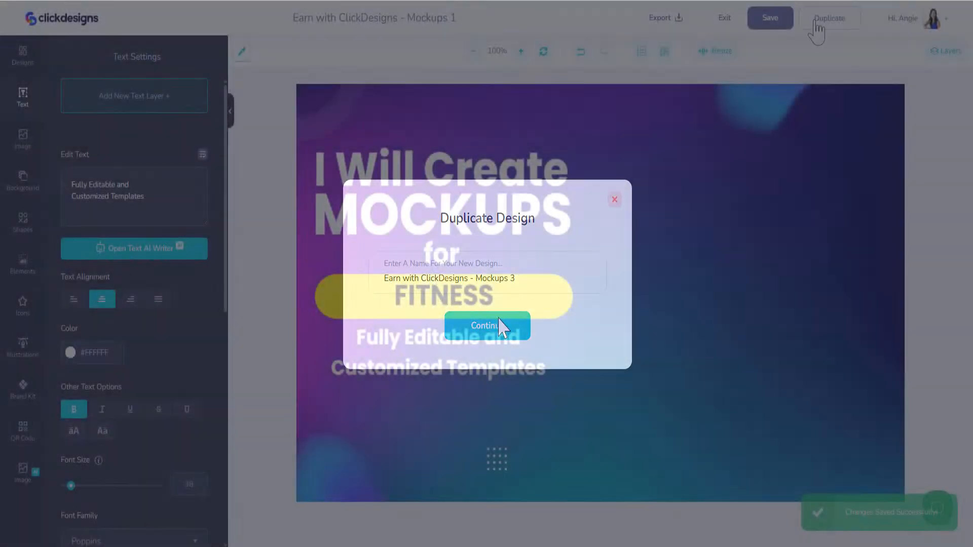
pyautogui.click(829, 19)
pyautogui.click(499, 327)
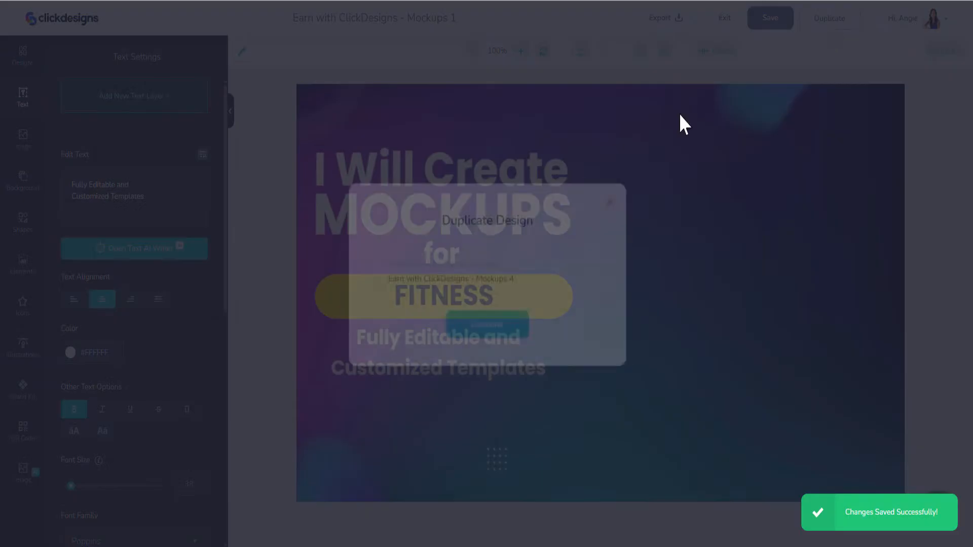
pyautogui.click(829, 19)
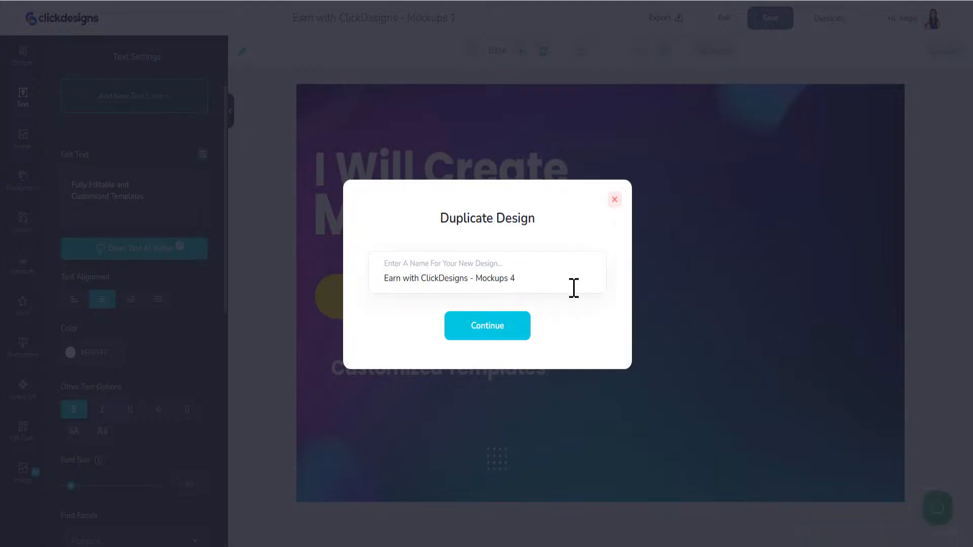
pyautogui.click(516, 327)
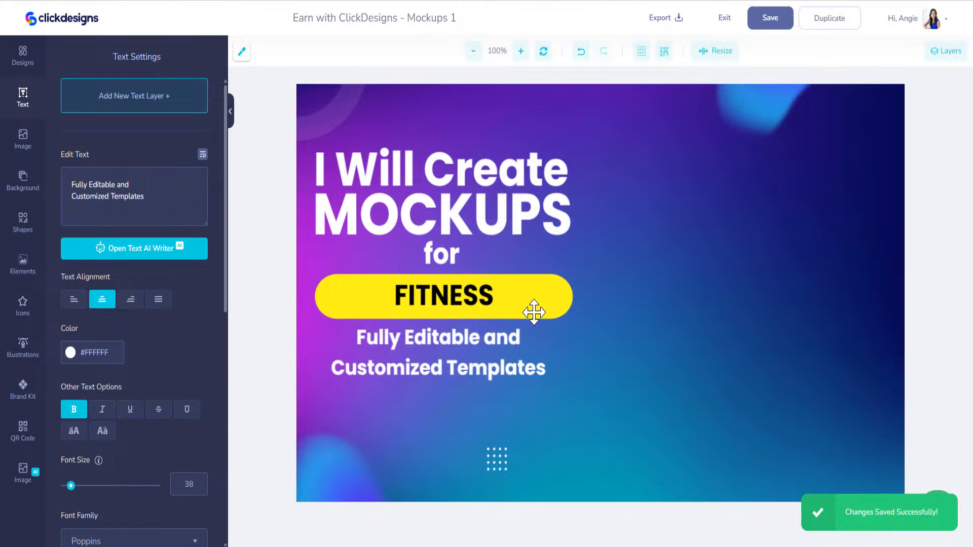
pyautogui.click(453, 301)
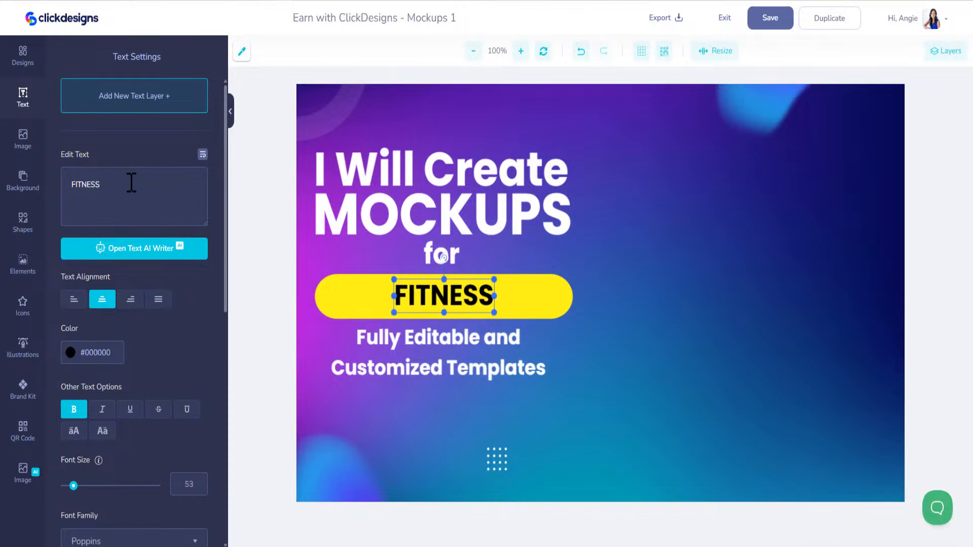
pyautogui.click(23, 57)
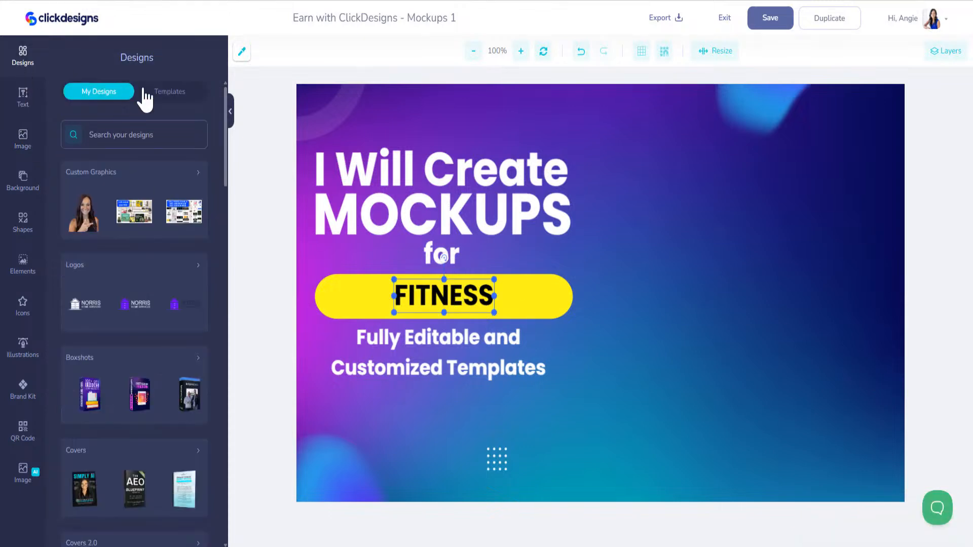
# - Switch to the Templates tab and open the packaging product templates
pyautogui.click(173, 93)
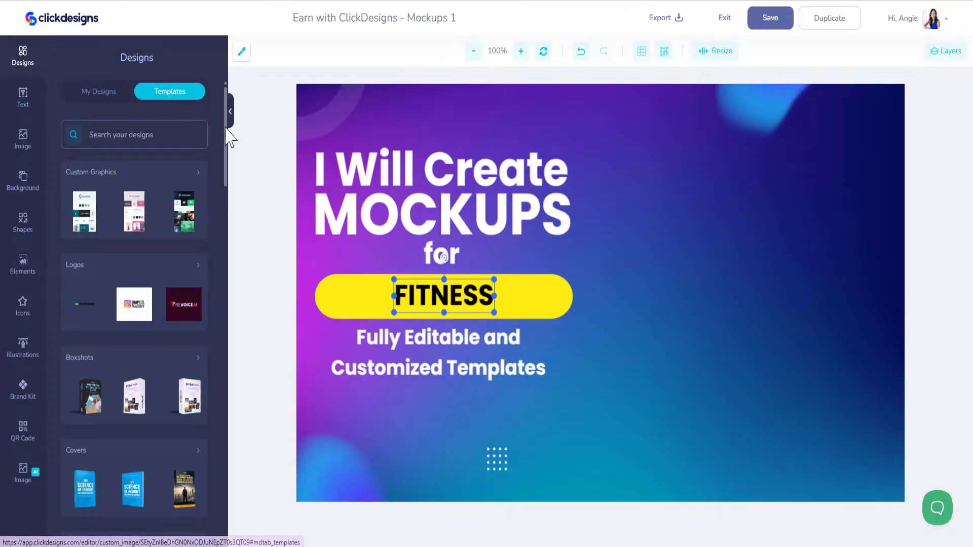
pyautogui.moveTo(231, 135); pyautogui.dragTo(254, 508)
pyautogui.moveTo(173, 342)
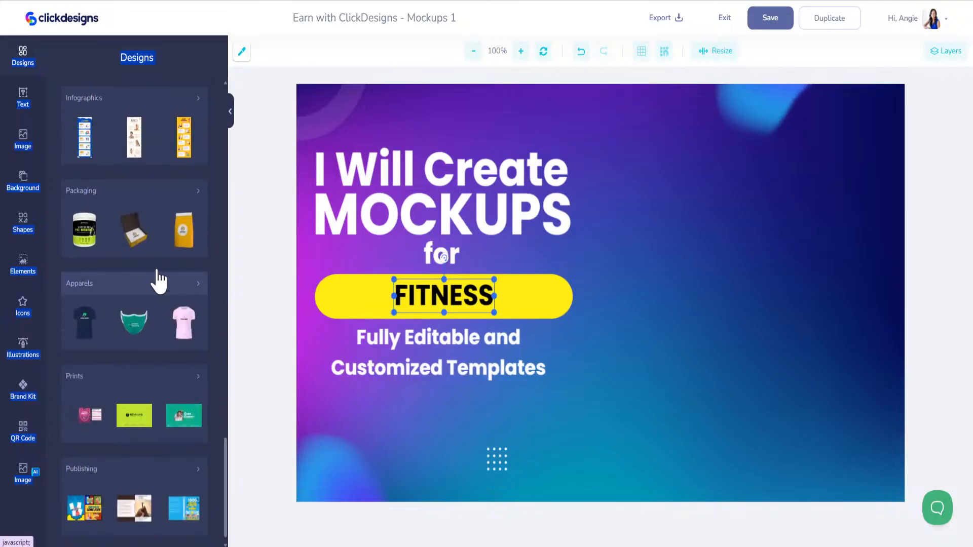
pyautogui.click(180, 202)
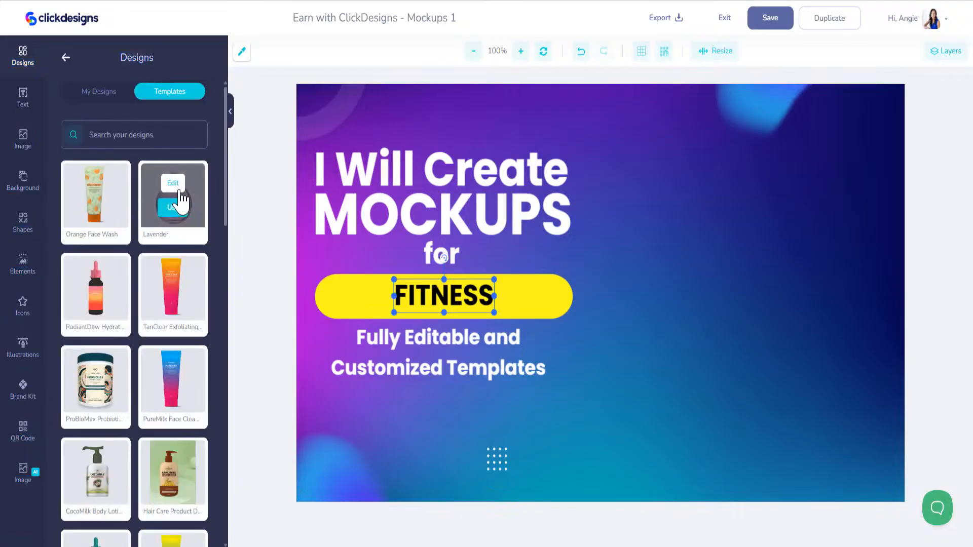
# - Search the templates for 'fitness', then for 'supplements'
pyautogui.click(167, 136)
pyautogui.write('fitnes')
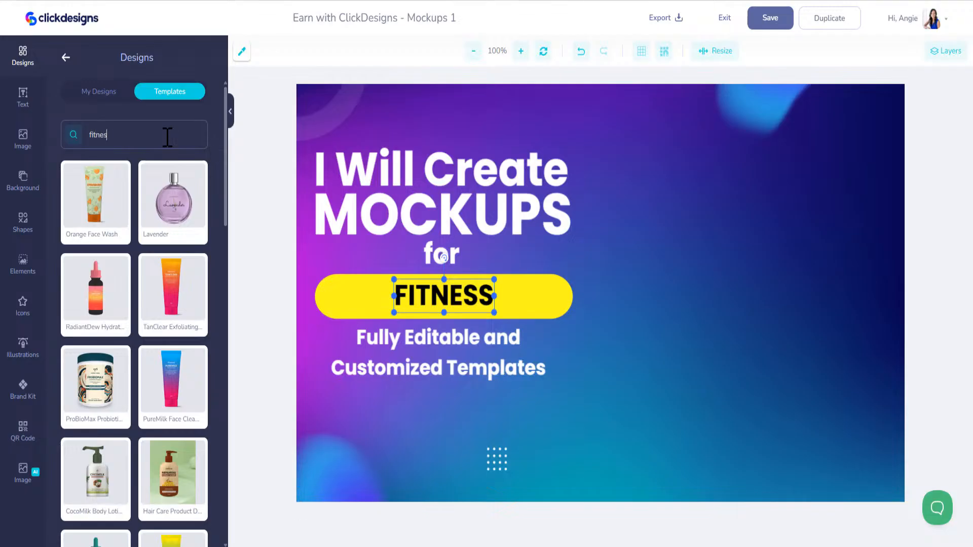
pyautogui.write('s')
pyautogui.press('Return')
pyautogui.doubleClick(128, 135)
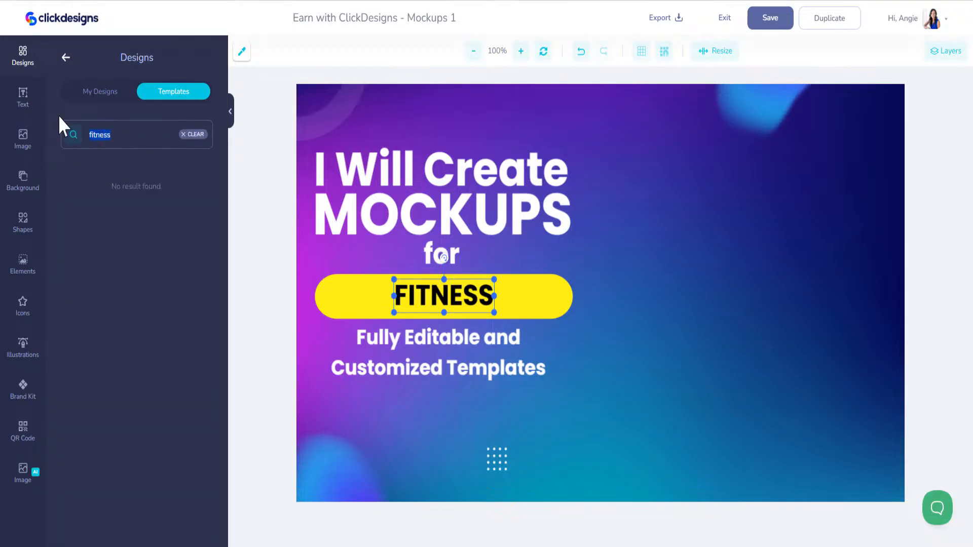
pyautogui.write('supplements')
pyautogui.press('Return')
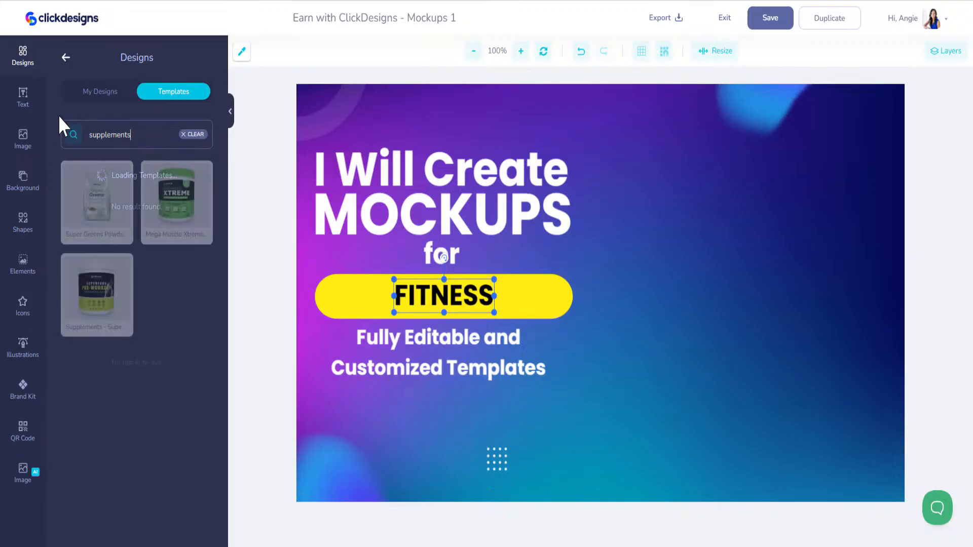
pyautogui.moveTo(101, 216)
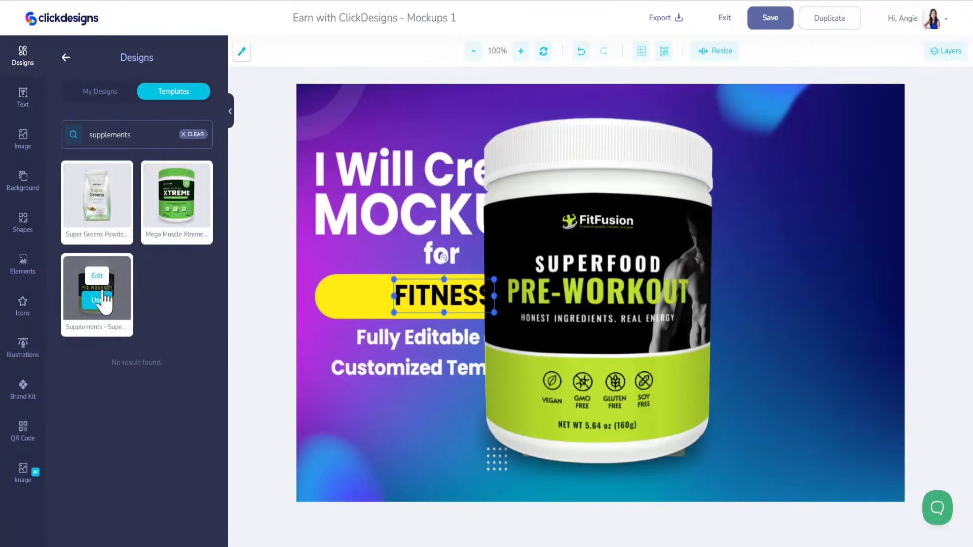
# - Add the pre-workout jar, shrink it, place it top right, and tilt it to 344 degrees
pyautogui.click(104, 299)
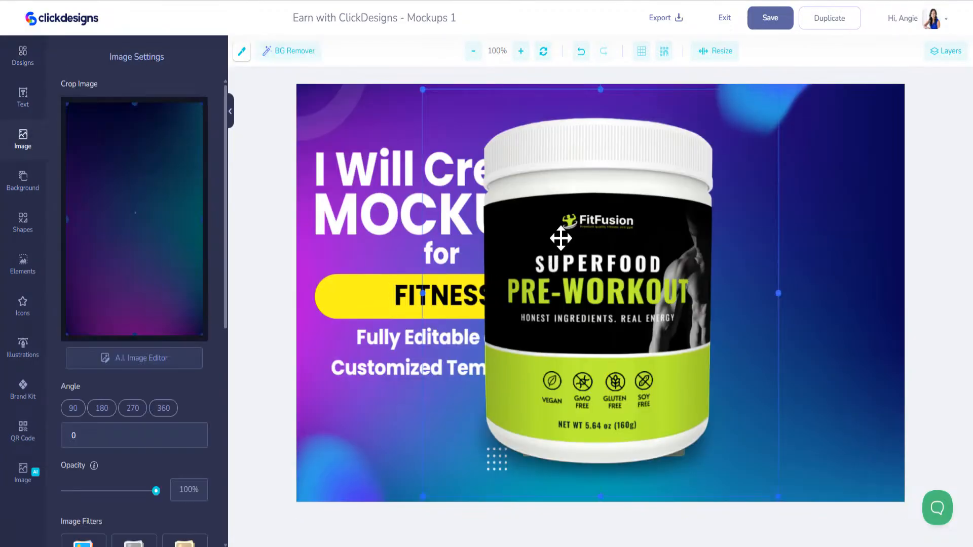
pyautogui.moveTo(479, 138); pyautogui.dragTo(713, 419)
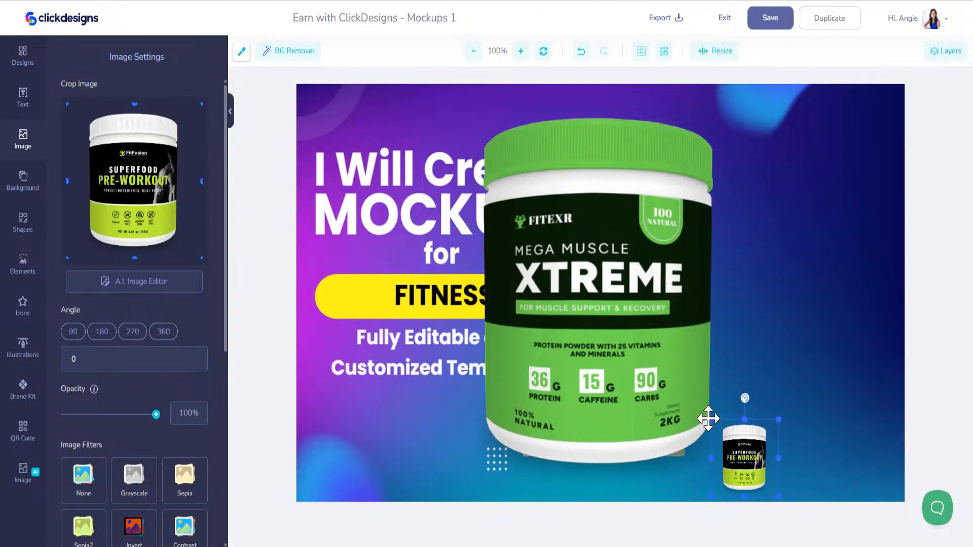
pyautogui.moveTo(747, 453); pyautogui.dragTo(846, 152)
pyautogui.moveTo(845, 90); pyautogui.dragTo(827, 91)
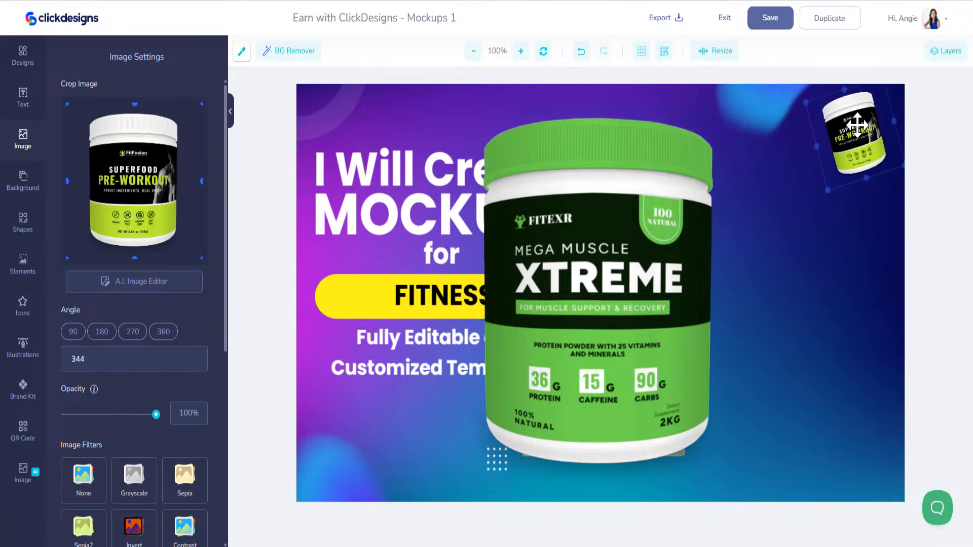
# - Shrink the XTREME jar to the lower right and the Super Greens pouch beside the top-right jar
pyautogui.click(679, 247)
pyautogui.moveTo(422, 89); pyautogui.dragTo(730, 386)
pyautogui.moveTo(722, 386); pyautogui.dragTo(827, 353)
pyautogui.click(615, 304)
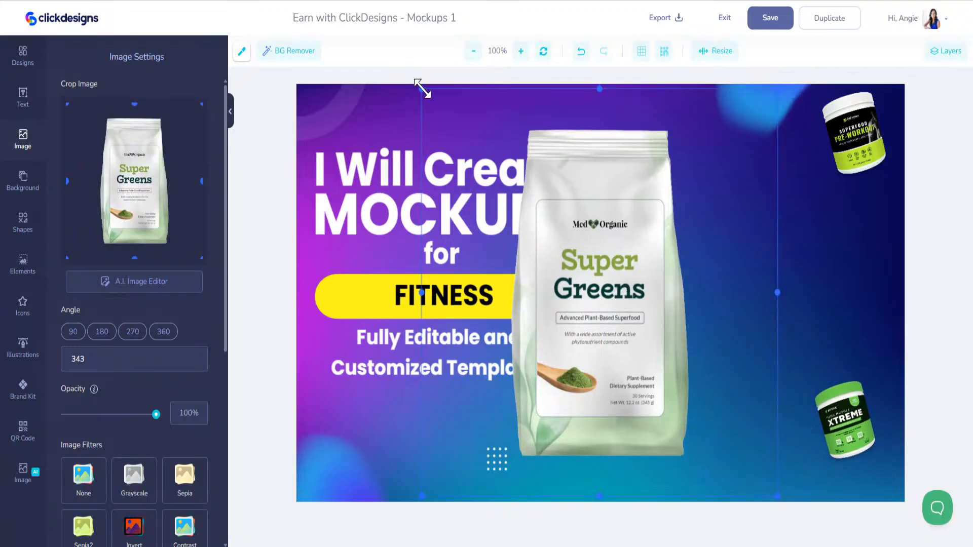
pyautogui.moveTo(433, 101); pyautogui.dragTo(711, 365)
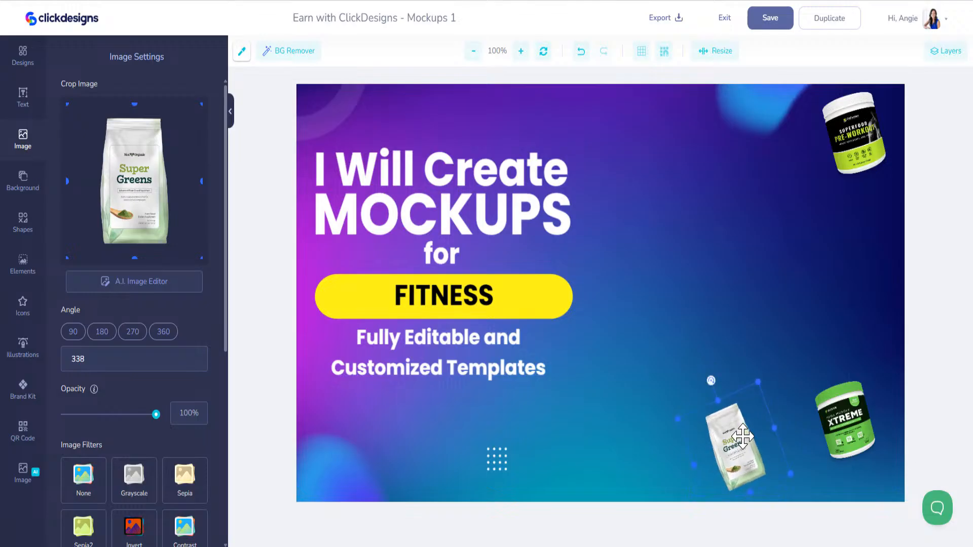
pyautogui.moveTo(742, 436); pyautogui.dragTo(783, 146)
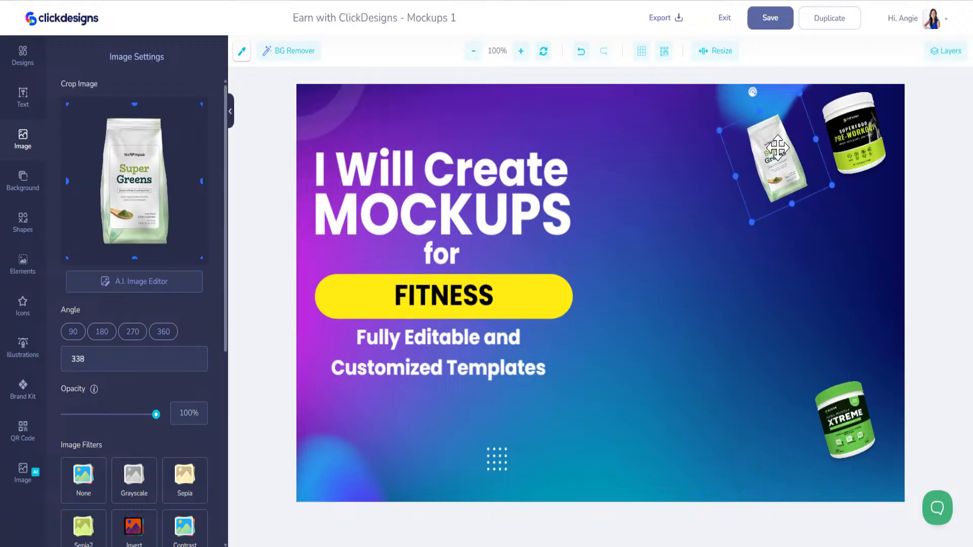
pyautogui.moveTo(720, 130)
pyautogui.mouseDown()
pyautogui.moveTo(695, 118)
pyautogui.moveTo(704, 120)
pyautogui.mouseUp()
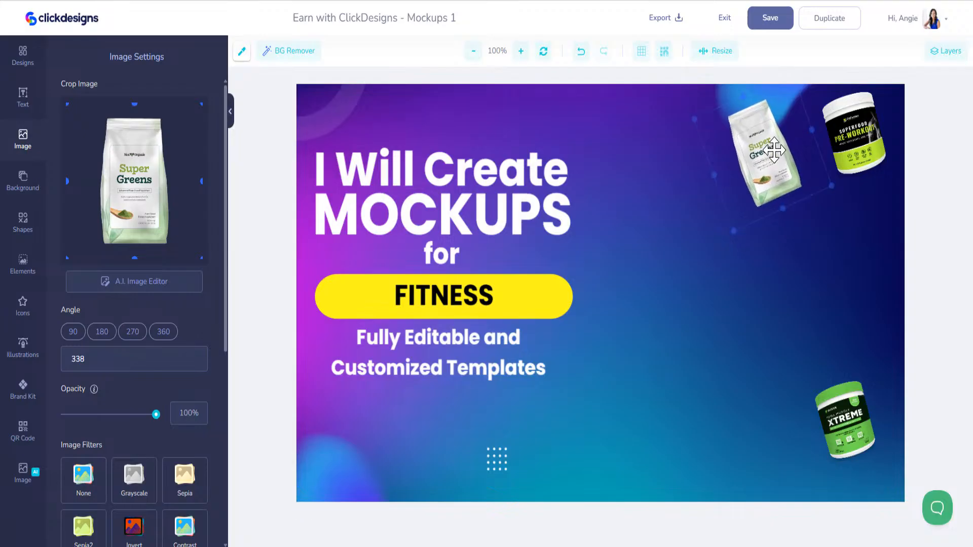
pyautogui.click(24, 56)
# - Clear the supplements search and load more templates into the Templates list
pyautogui.click(193, 135)
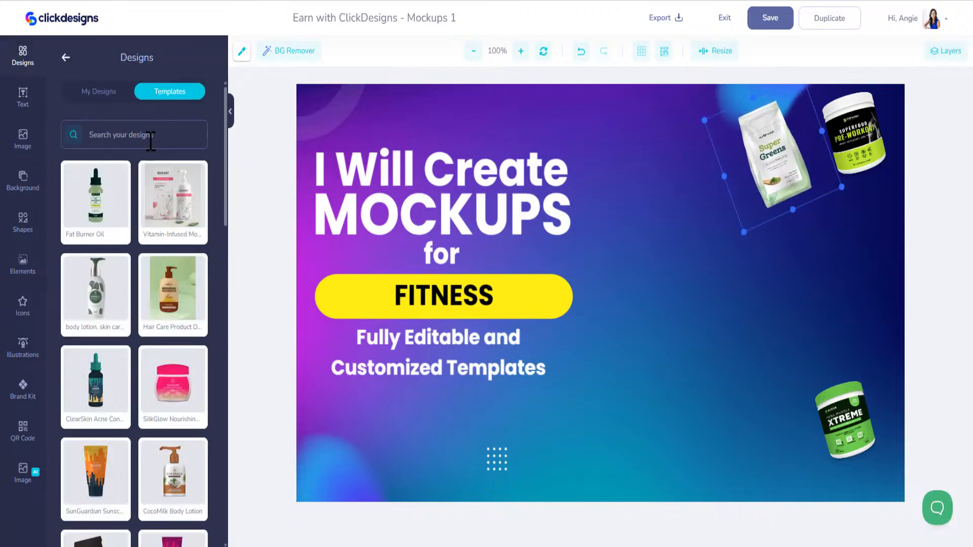
pyautogui.scroll(-9, 170, 284)
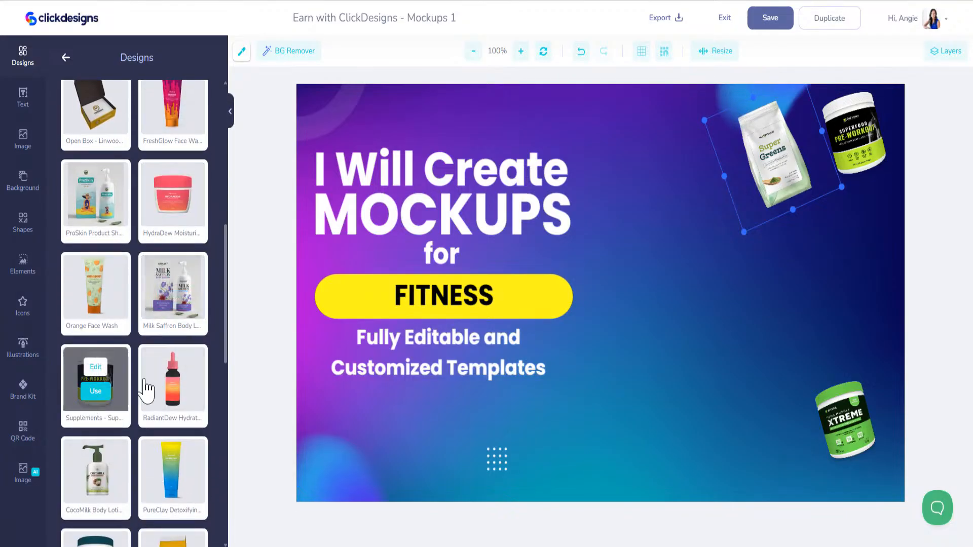
pyautogui.scroll(-4, 178, 383)
pyautogui.scroll(-9, 181, 377)
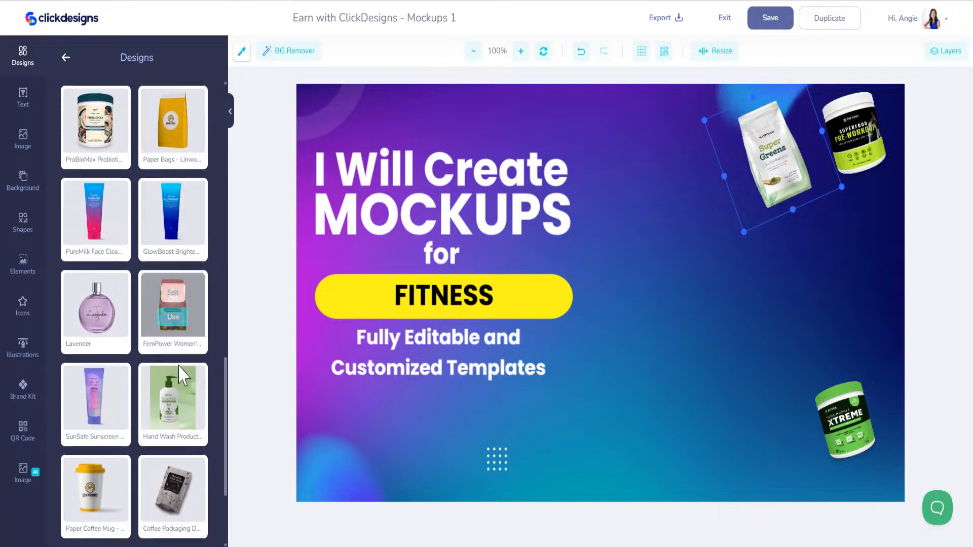
pyautogui.click(137, 504)
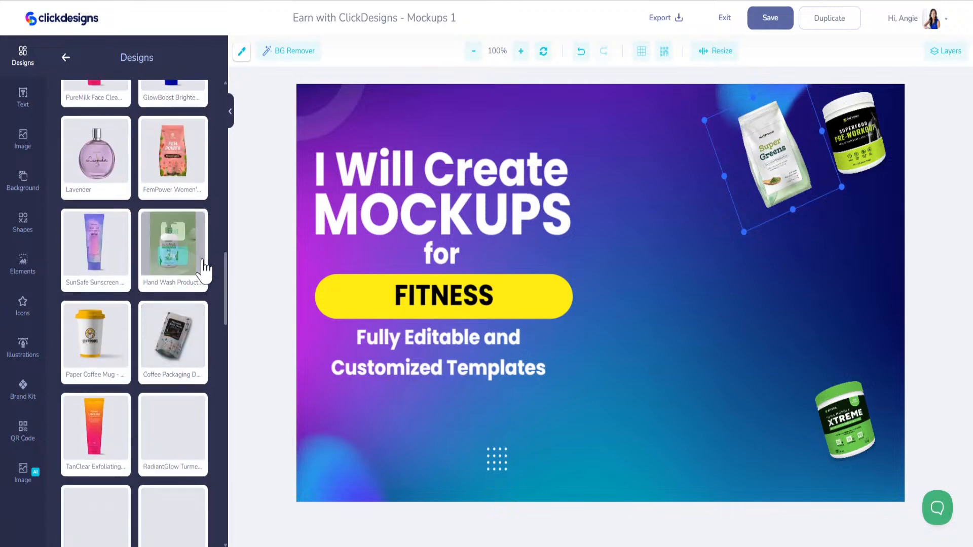
pyautogui.scroll(-10, 170, 243)
pyautogui.scroll(3, 170, 248)
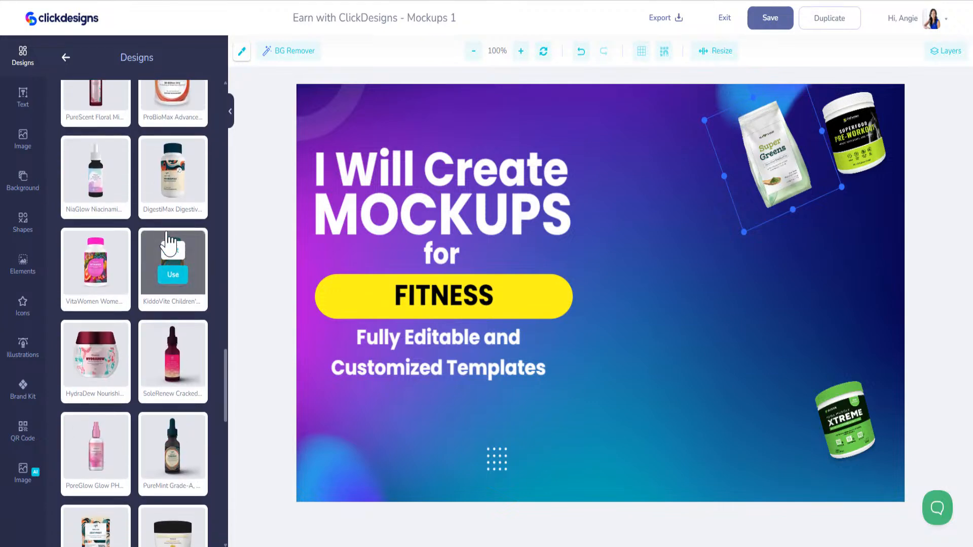
pyautogui.scroll(-2, 132, 284)
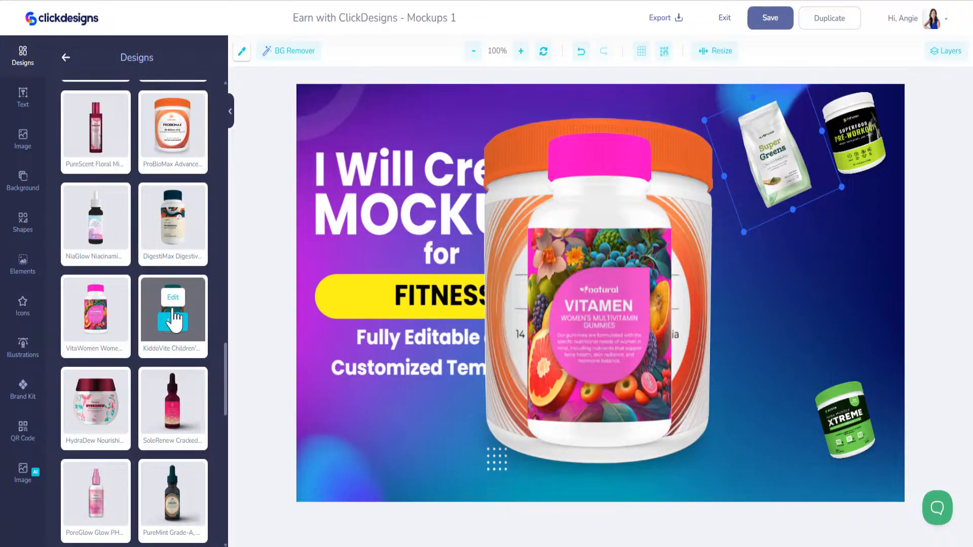
pyautogui.scroll(-8, 161, 330)
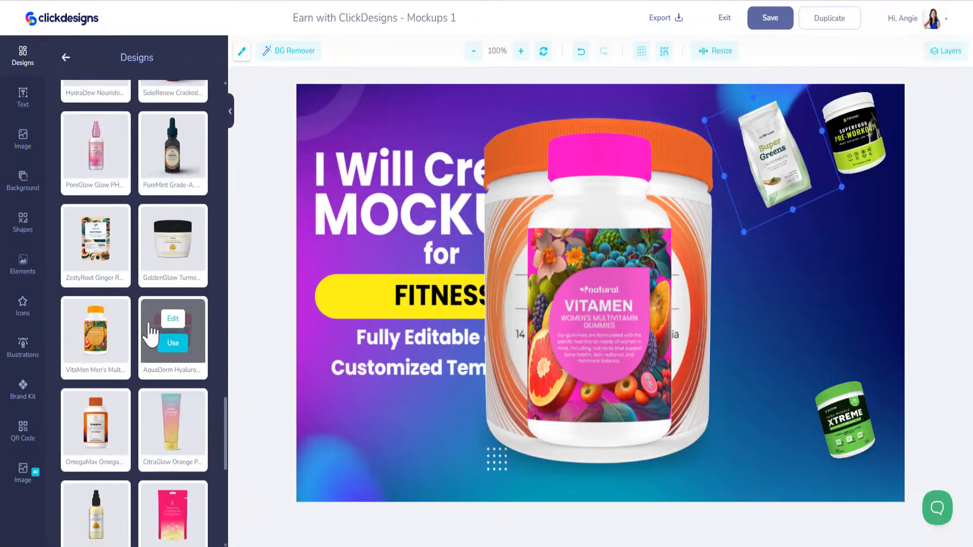
pyautogui.scroll(-5, 152, 329)
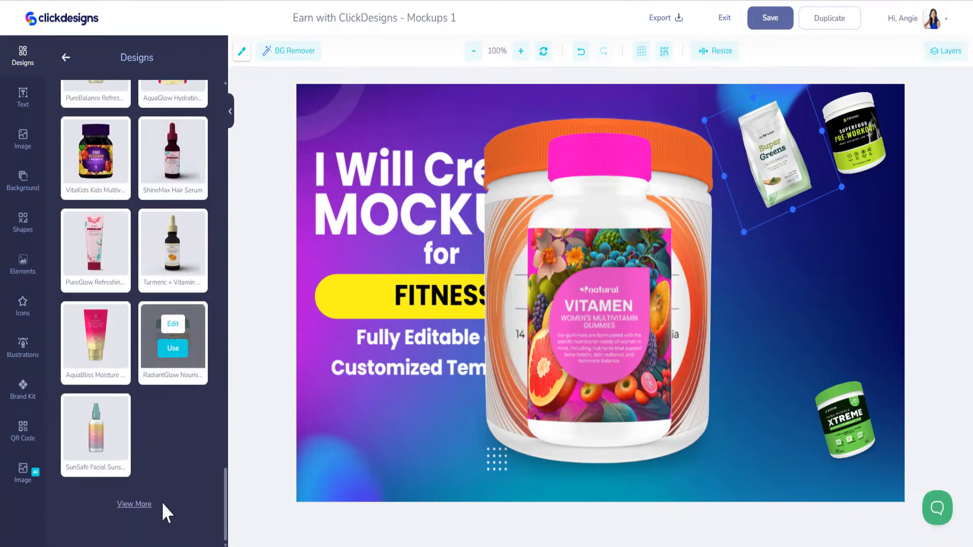
pyautogui.scroll(-5, 152, 350)
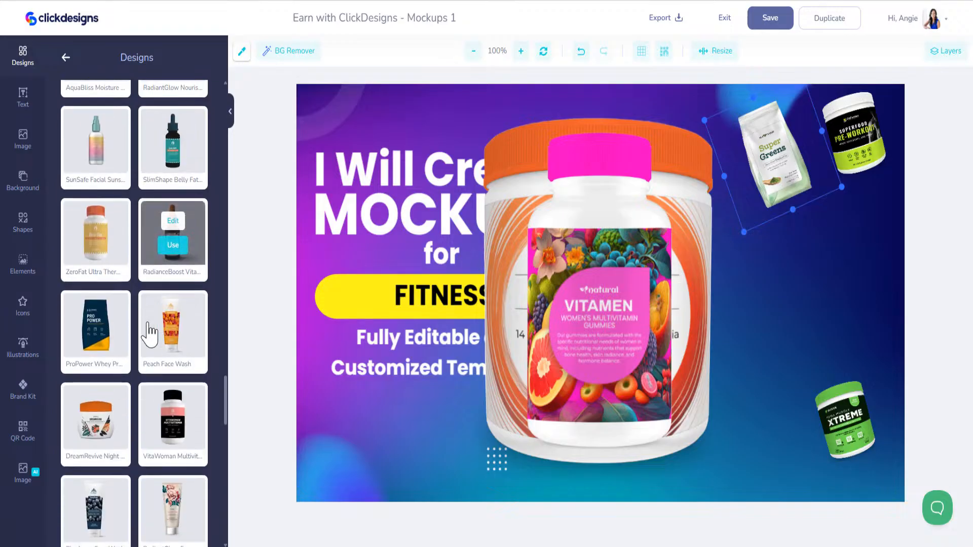
# - Apply the ProPower Whey, VitaWoman Multivitamin, VitalPlus bottle and SlimFit bag mockups to the banner
pyautogui.click(98, 336)
pyautogui.scroll(-2, 172, 324)
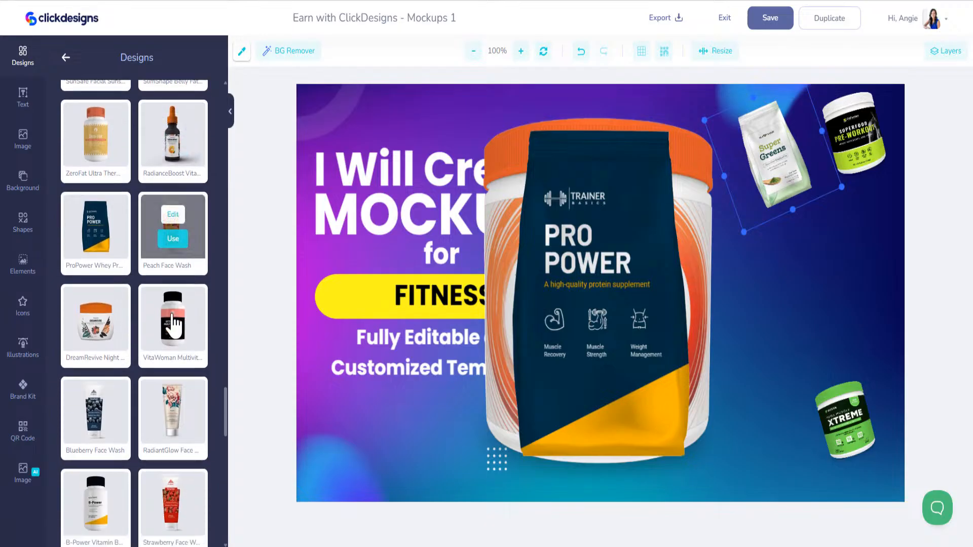
pyautogui.click(169, 276)
pyautogui.scroll(-5, 134, 277)
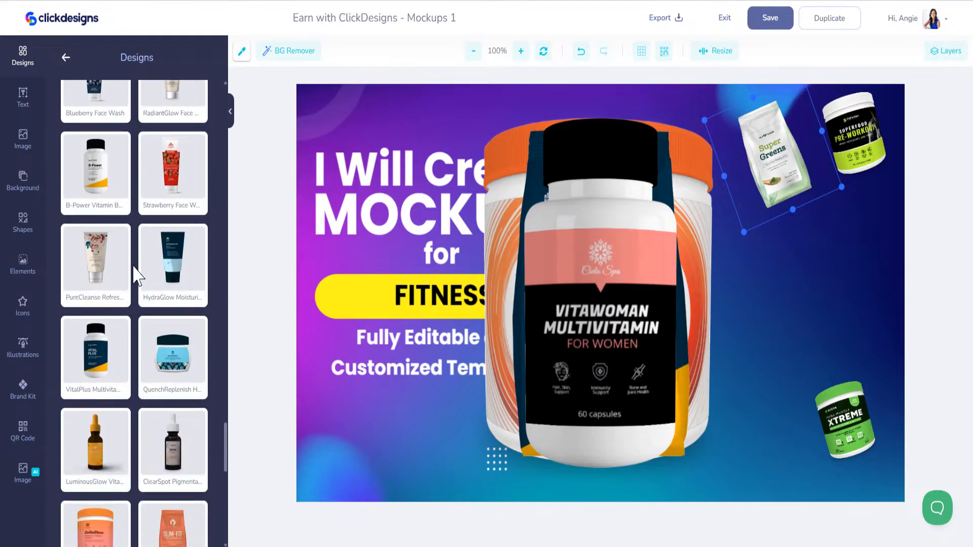
pyautogui.scroll(-1, 136, 276)
pyautogui.moveTo(101, 339)
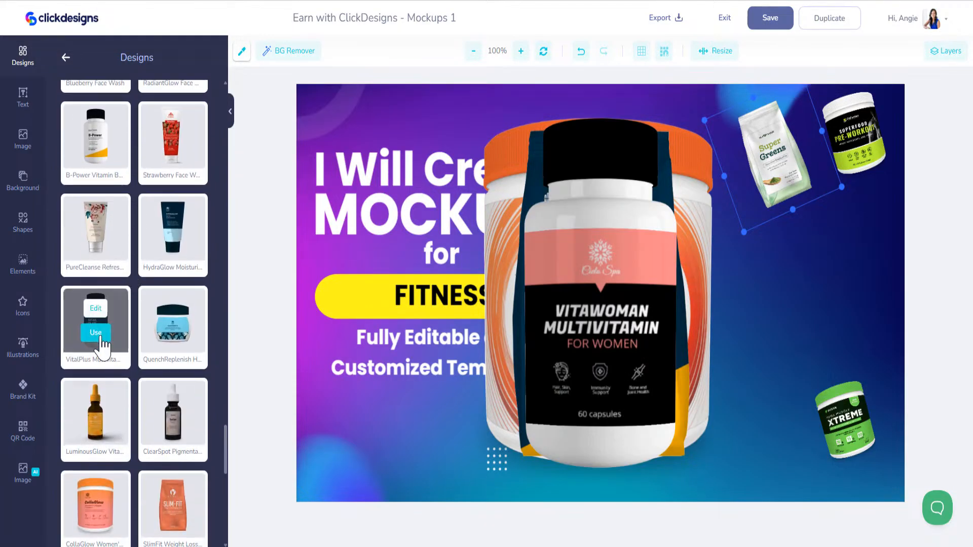
pyautogui.click(133, 317)
pyautogui.scroll(-5, 170, 284)
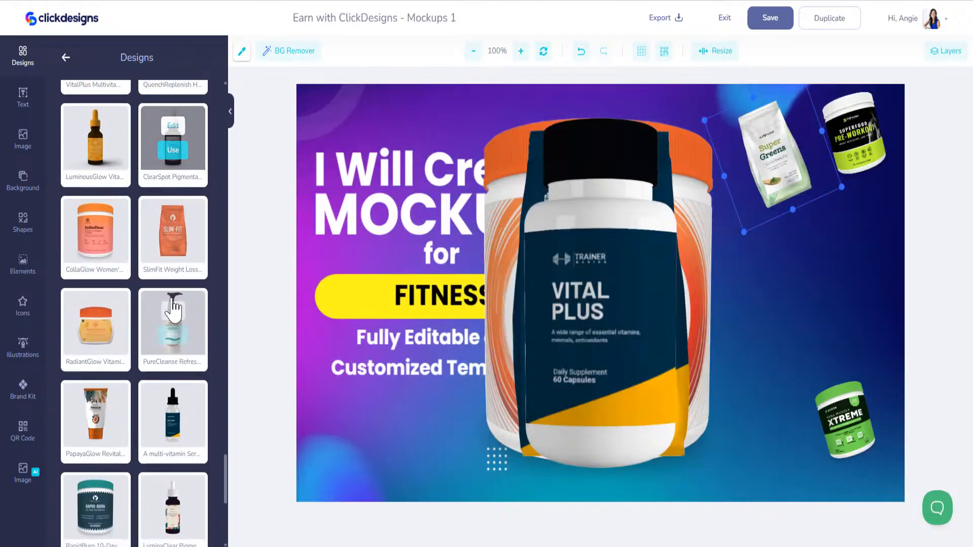
pyautogui.click(175, 233)
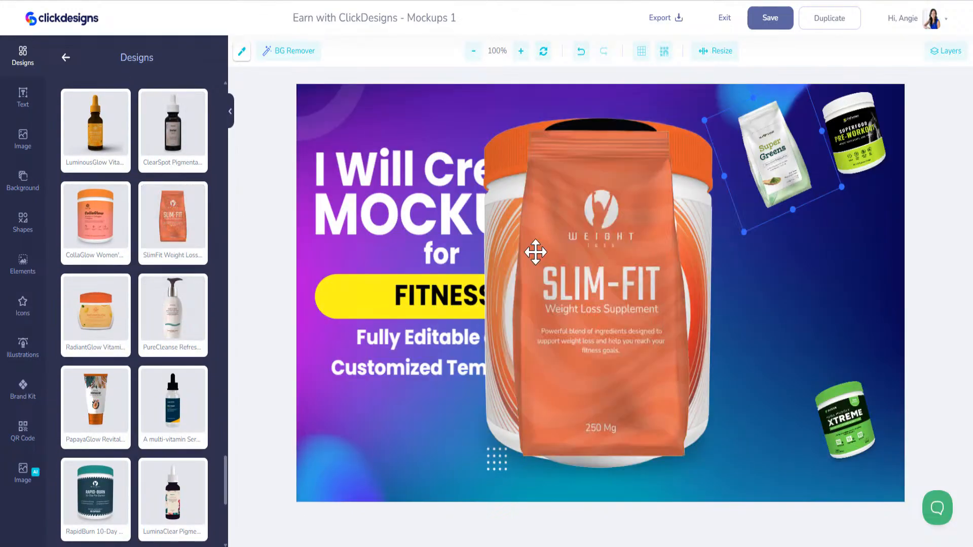
# - Shrink the Slim-Fit bag and place it at the banner's bottom right
pyautogui.click(528, 136)
pyautogui.moveTo(423, 89); pyautogui.dragTo(699, 362)
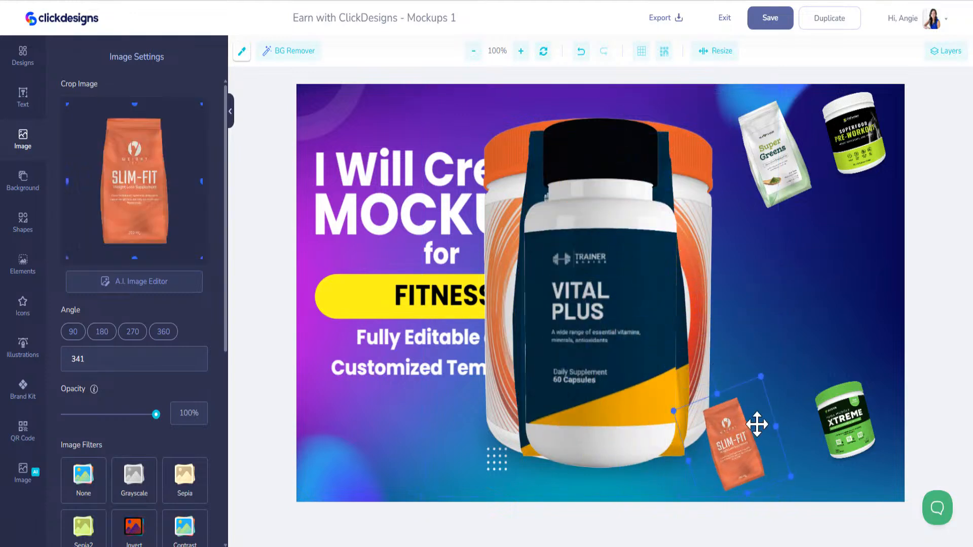
pyautogui.moveTo(757, 425); pyautogui.dragTo(879, 428)
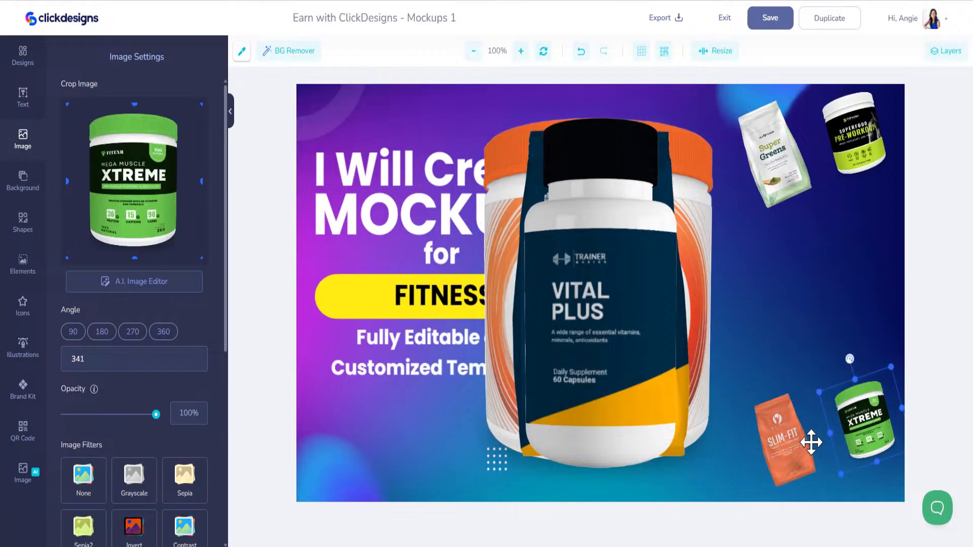
pyautogui.moveTo(812, 442); pyautogui.dragTo(807, 437)
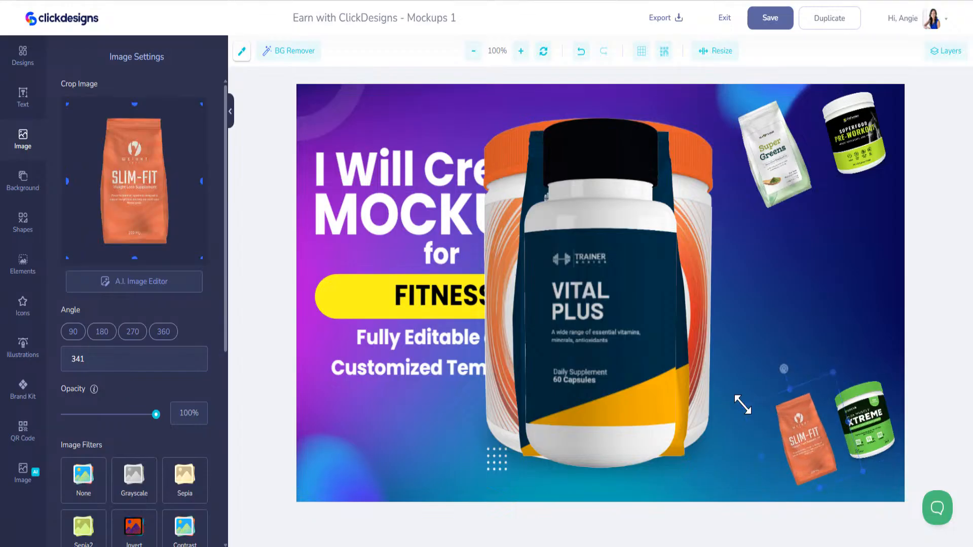
pyautogui.moveTo(743, 404); pyautogui.dragTo(760, 419)
# - Shrink and tilt the Vital Plus bottle near the bottom edge, nudging the Xtreme tub up
pyautogui.moveTo(703, 129); pyautogui.dragTo(701, 126)
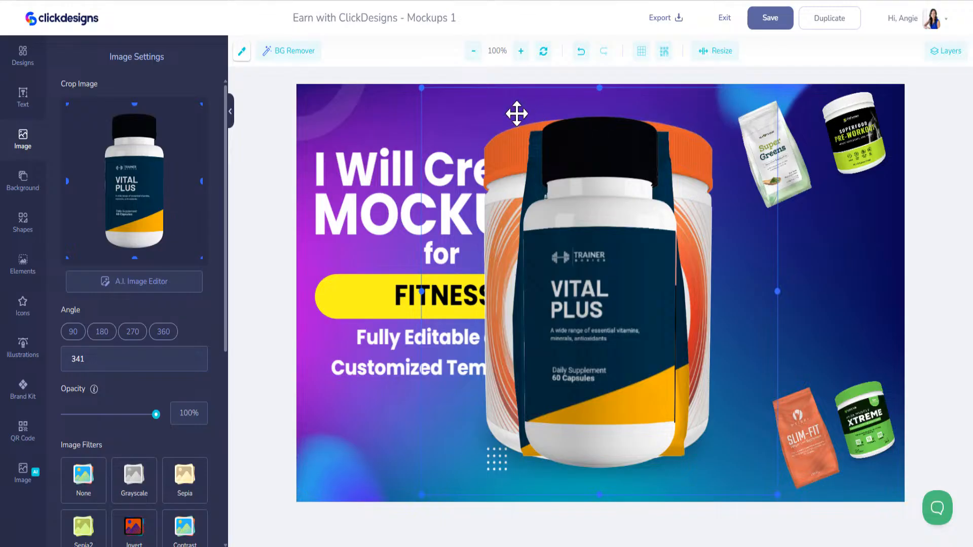
pyautogui.moveTo(421, 87); pyautogui.dragTo(663, 415)
pyautogui.moveTo(732, 369); pyautogui.dragTo(716, 361)
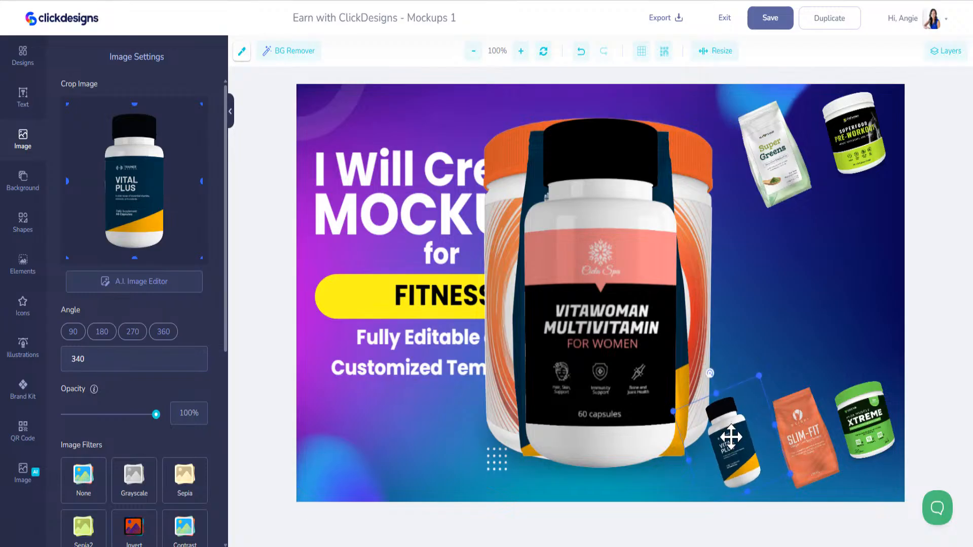
pyautogui.moveTo(731, 437)
pyautogui.mouseDown()
pyautogui.moveTo(738, 449)
pyautogui.moveTo(738, 438)
pyautogui.mouseUp()
pyautogui.click(799, 430)
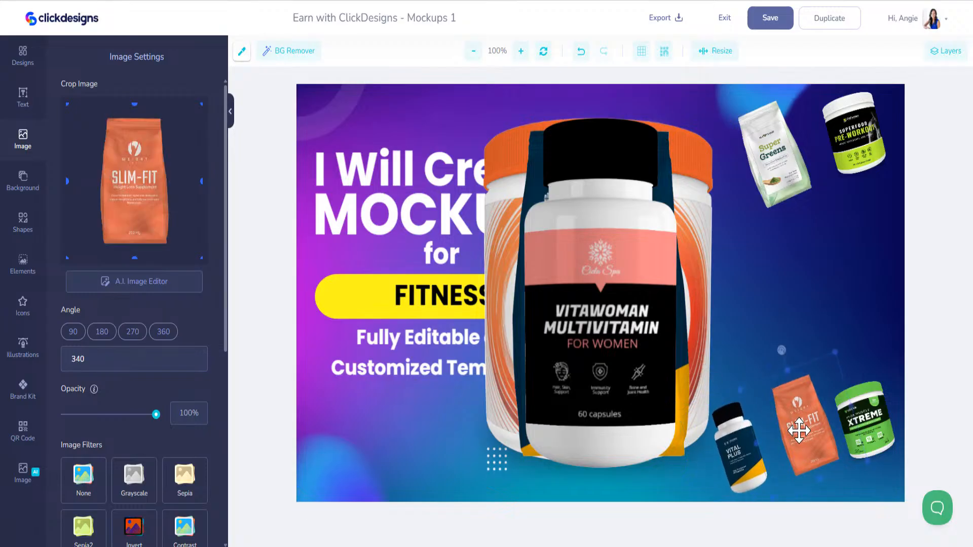
pyautogui.moveTo(868, 424); pyautogui.dragTo(869, 409)
# - Shrink the Vitawoman bottle and move it to the banner's right edge
pyautogui.click(586, 172)
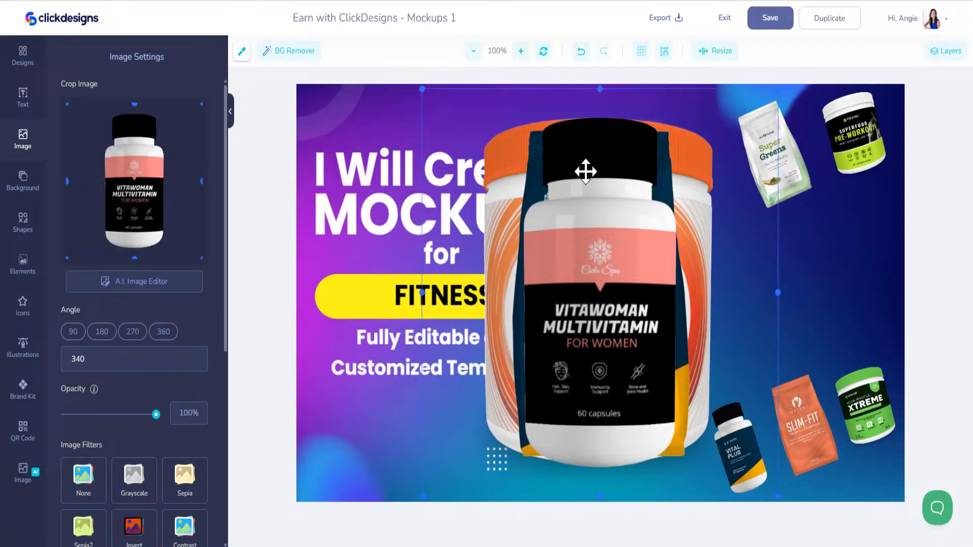
pyautogui.moveTo(423, 90); pyautogui.dragTo(697, 247)
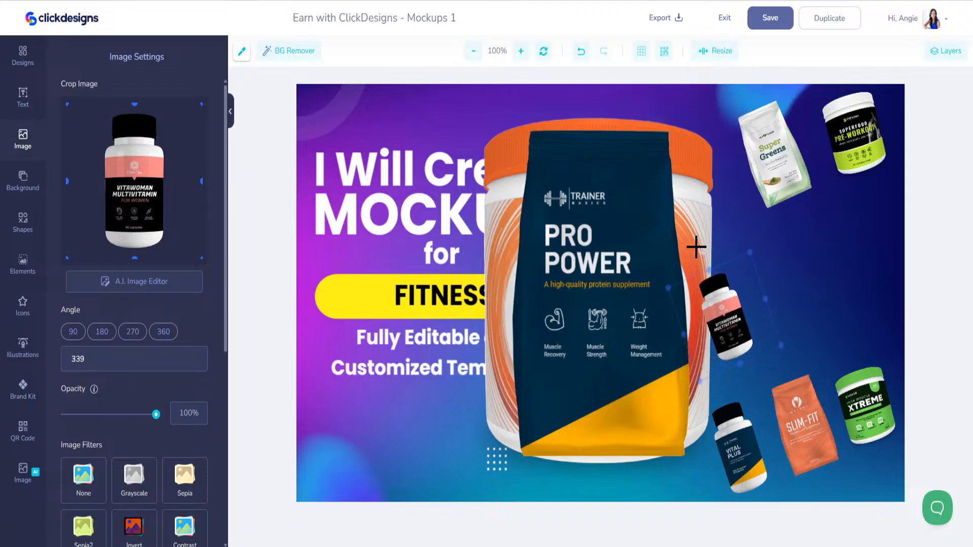
pyautogui.moveTo(715, 291); pyautogui.dragTo(865, 287)
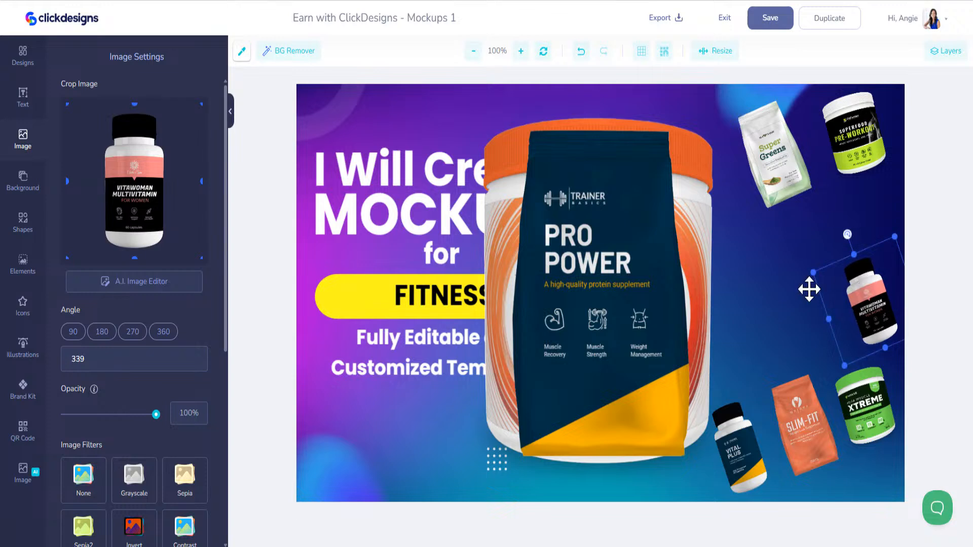
# - Shrink the Pro Power bag and tilt it beside the Vitawoman bottle
pyautogui.click(478, 154)
pyautogui.moveTo(423, 90); pyautogui.dragTo(662, 363)
pyautogui.moveTo(704, 389); pyautogui.dragTo(550, 293)
pyautogui.moveTo(588, 338); pyautogui.dragTo(802, 304)
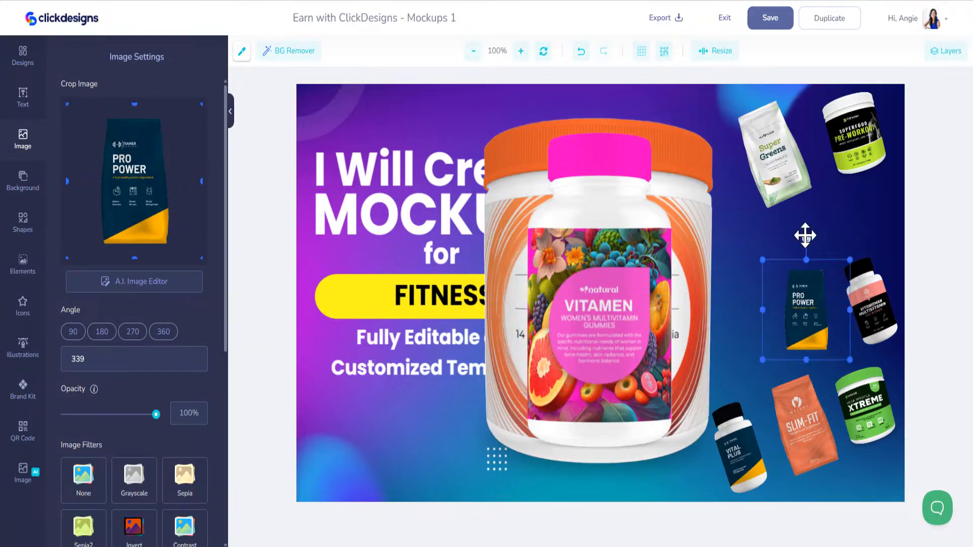
pyautogui.moveTo(806, 237); pyautogui.dragTo(764, 226)
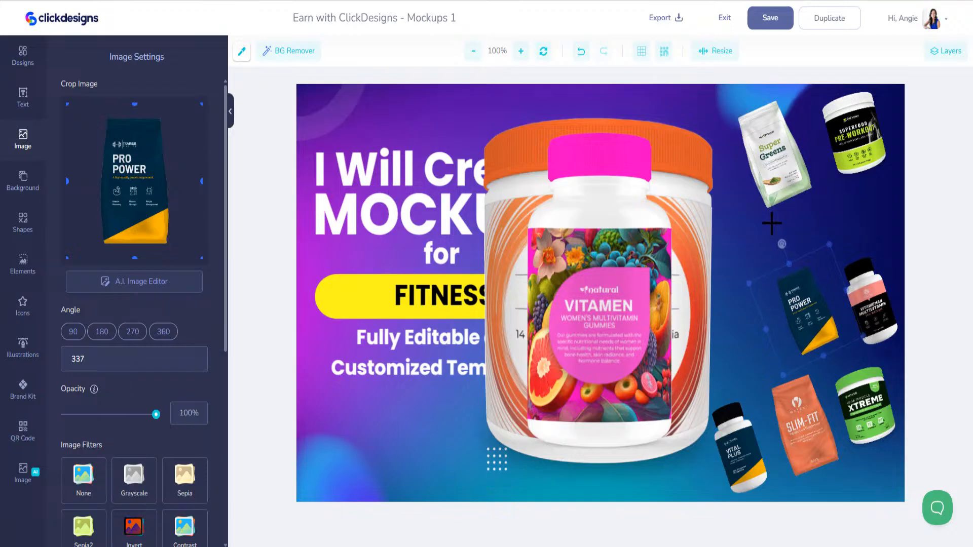
pyautogui.moveTo(807, 310); pyautogui.dragTo(813, 316)
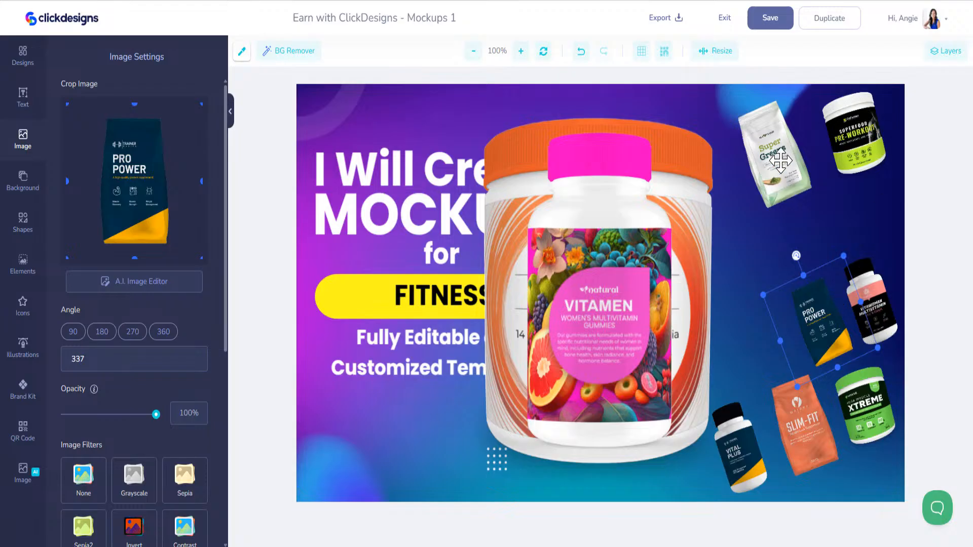
# - Shrink the Vitamen bottle toward the top and shrink the Probiomax jar
pyautogui.click(483, 122)
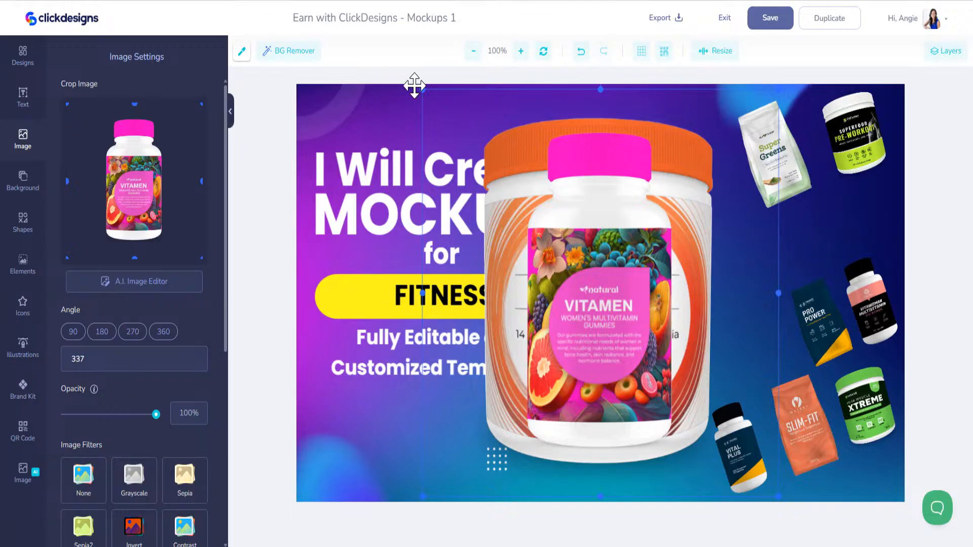
pyautogui.moveTo(423, 91); pyautogui.dragTo(633, 174)
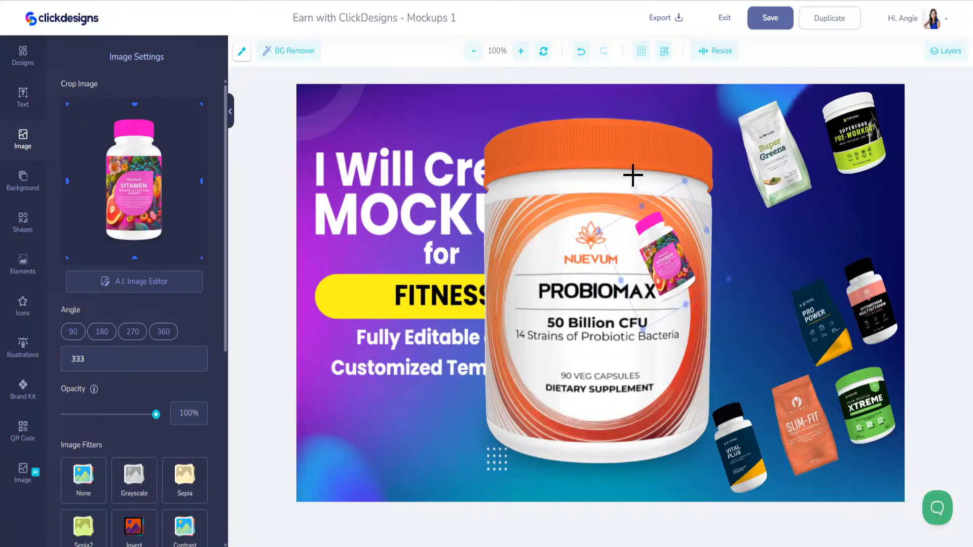
pyautogui.moveTo(667, 259); pyautogui.dragTo(695, 140)
pyautogui.click(610, 267)
pyautogui.moveTo(424, 91); pyautogui.dragTo(608, 104)
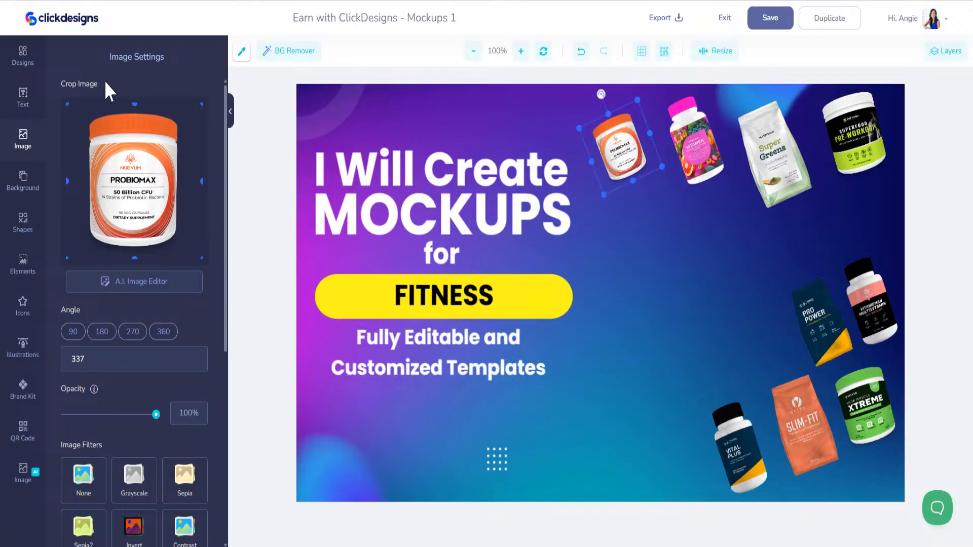
pyautogui.click(25, 58)
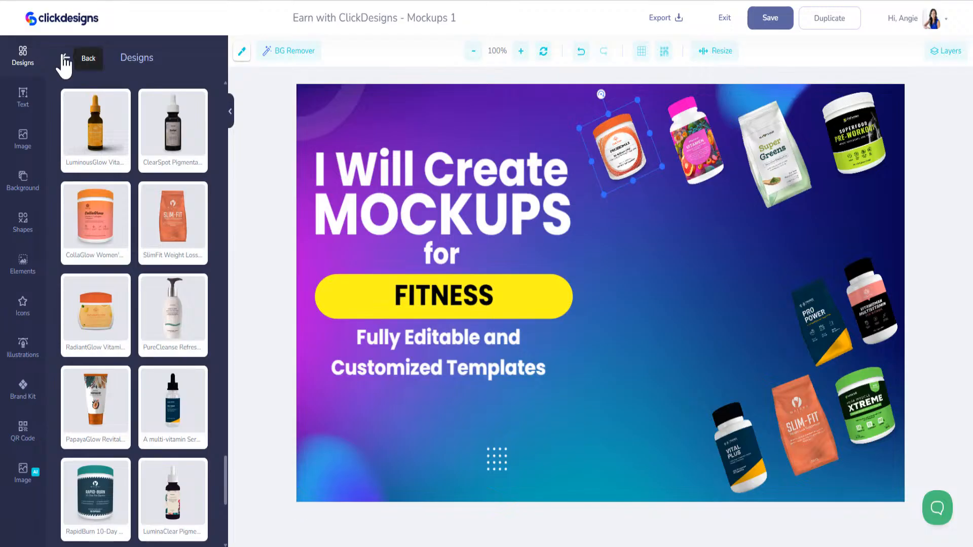
pyautogui.click(65, 59)
# - Search fitness templates and add the pink T-shirt, weight loss book and FitFusion T-shirt mockups
pyautogui.scroll(4, 223, 353)
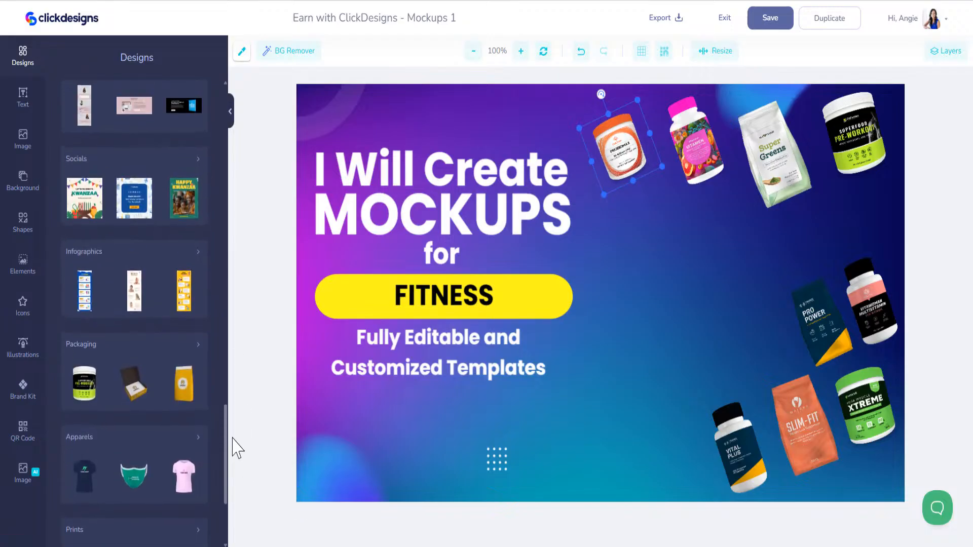
pyautogui.moveTo(226, 413); pyautogui.dragTo(223, 145)
pyautogui.scroll(5, 155, 76)
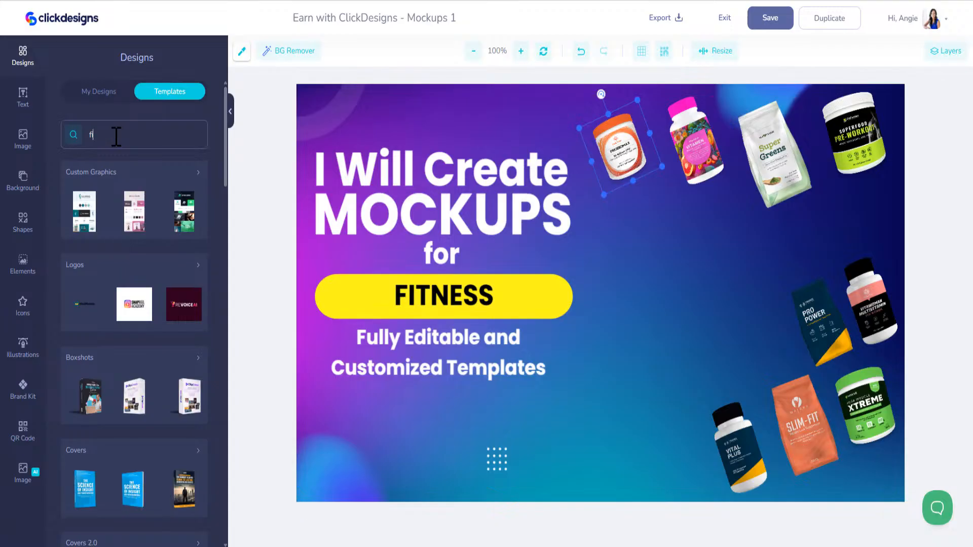
pyautogui.press('Return')
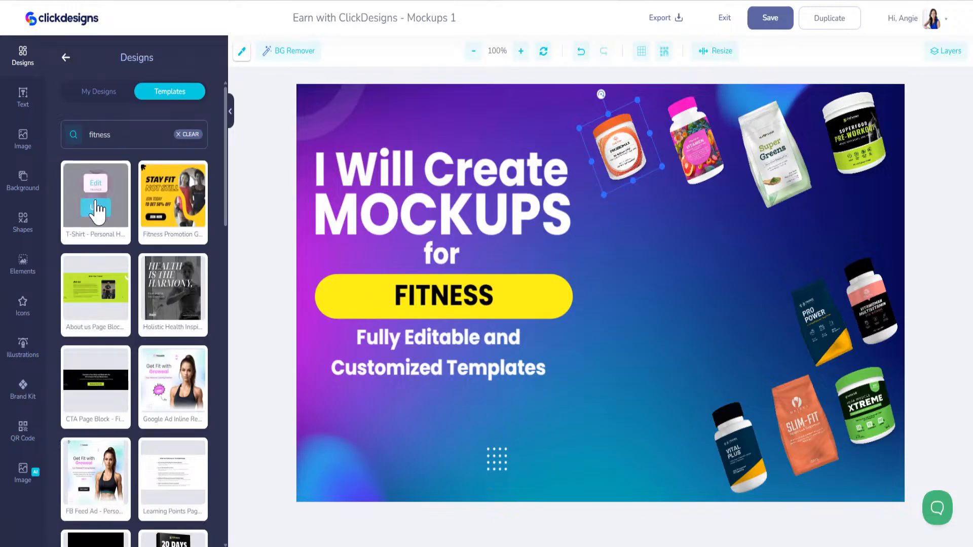
pyautogui.click(96, 208)
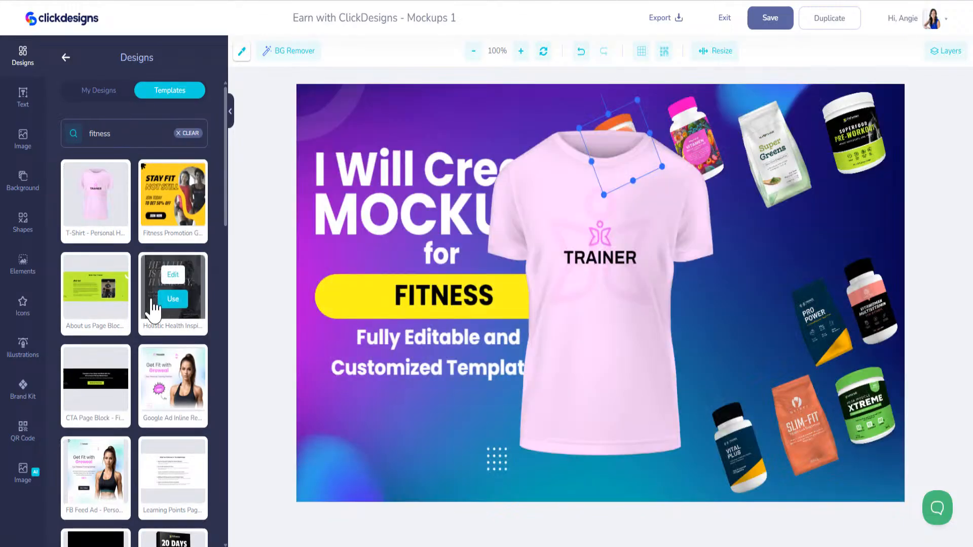
pyautogui.scroll(-5, 157, 315)
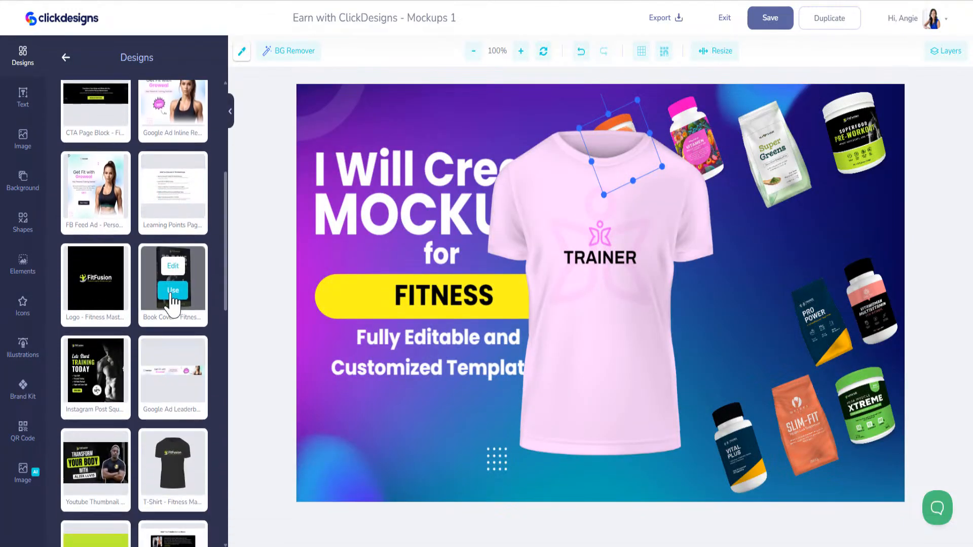
pyautogui.click(171, 298)
pyautogui.scroll(-1, 166, 299)
pyautogui.scroll(-5, 167, 301)
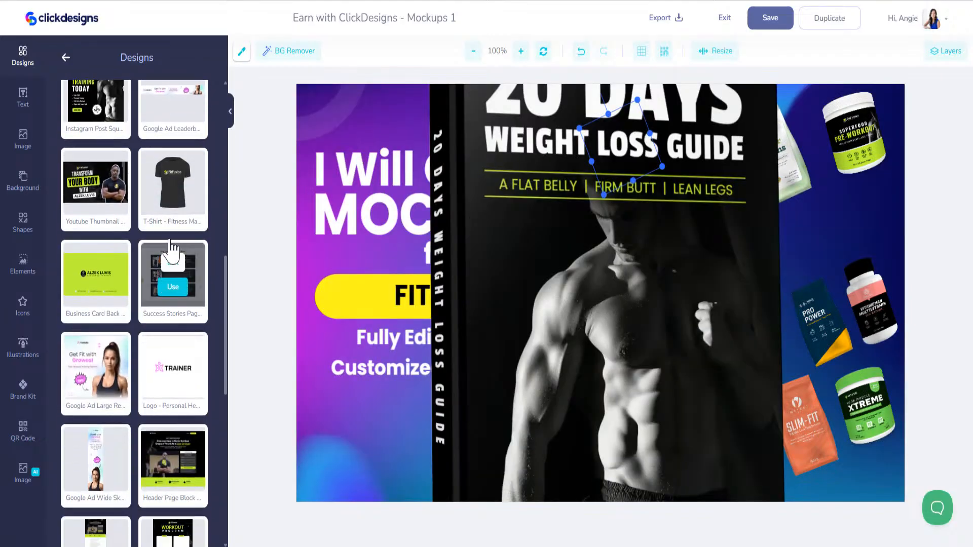
pyautogui.click(173, 185)
# - Load more templates and add the Ultimate Fitness magazine, Boost Your Fitness laptop and Fitness Motivation phone
pyautogui.scroll(-6, 161, 303)
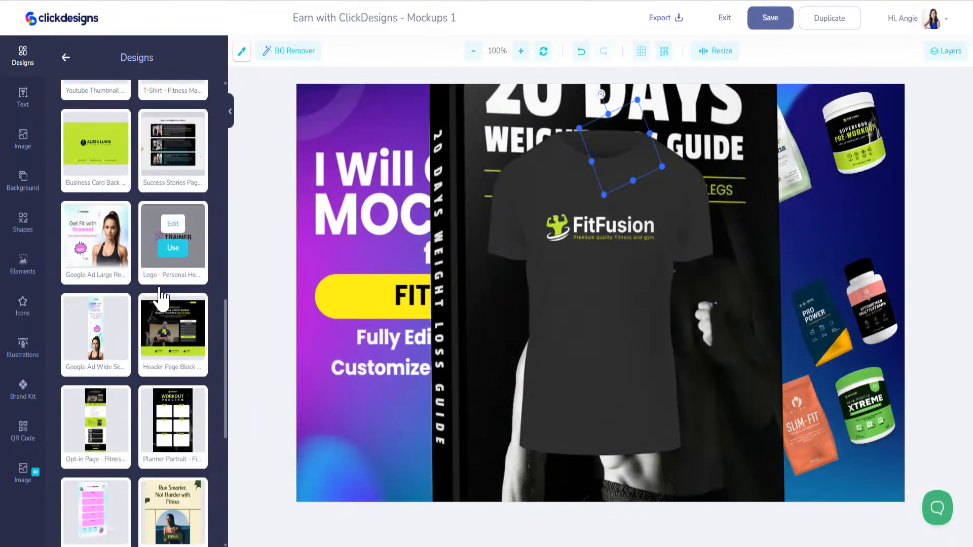
pyautogui.scroll(-4, 147, 348)
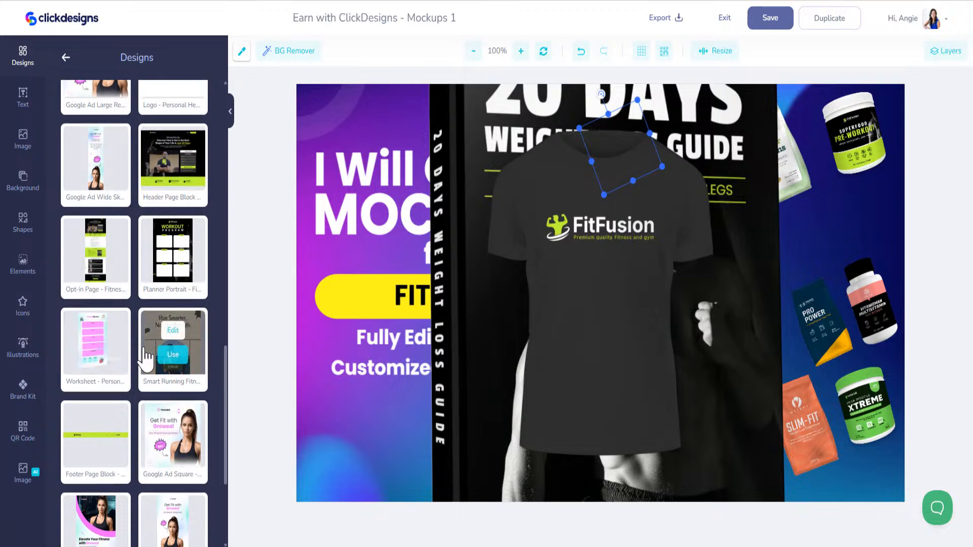
pyautogui.click(136, 505)
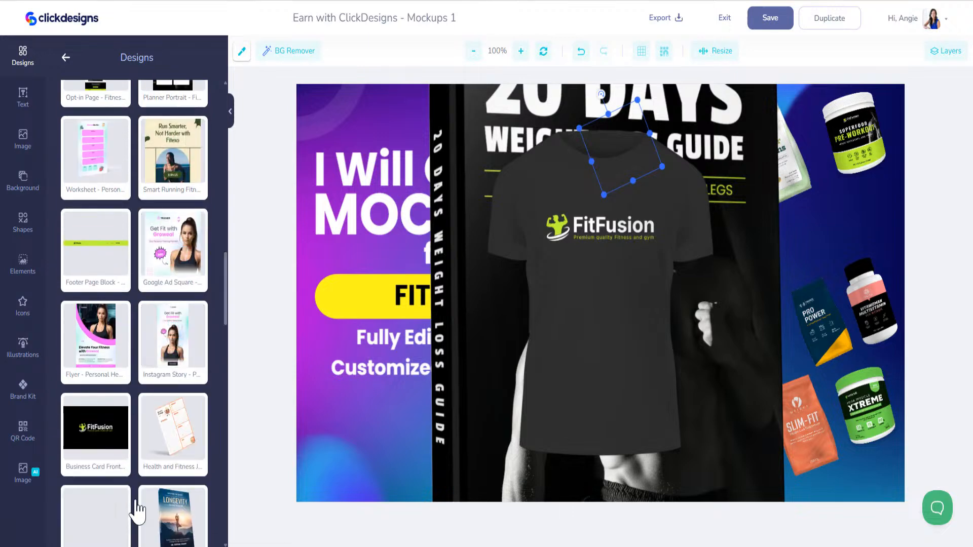
pyautogui.scroll(-6, 139, 456)
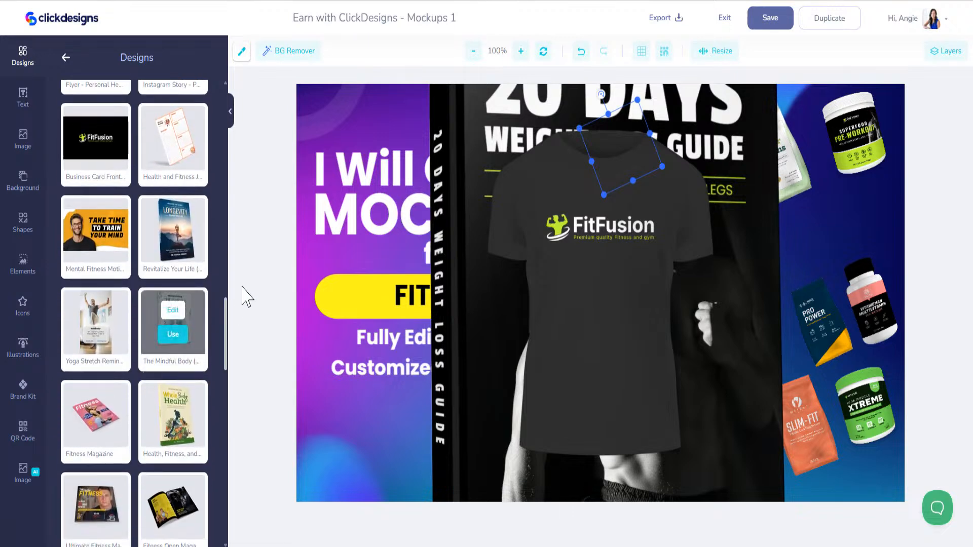
pyautogui.moveTo(150, 210)
pyautogui.scroll(-6, 150, 211)
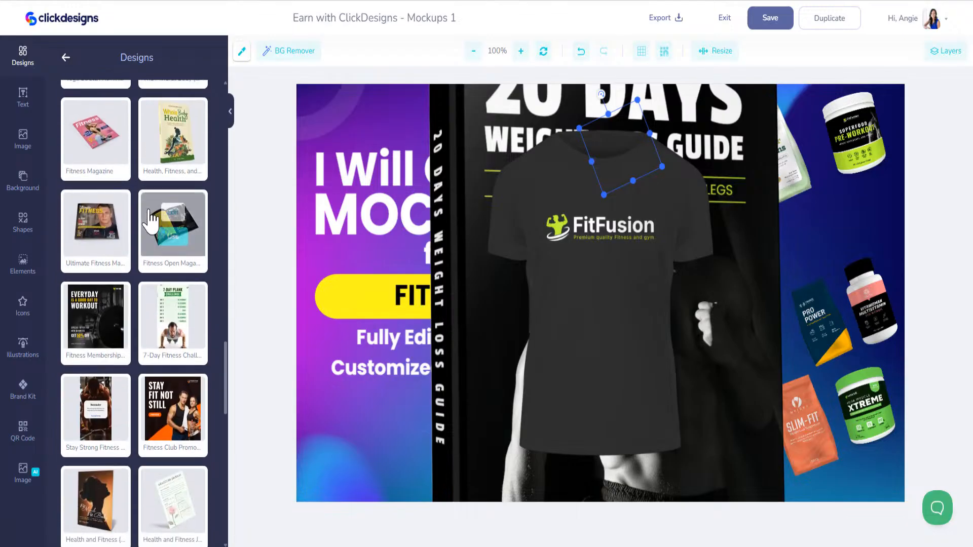
pyautogui.click(96, 230)
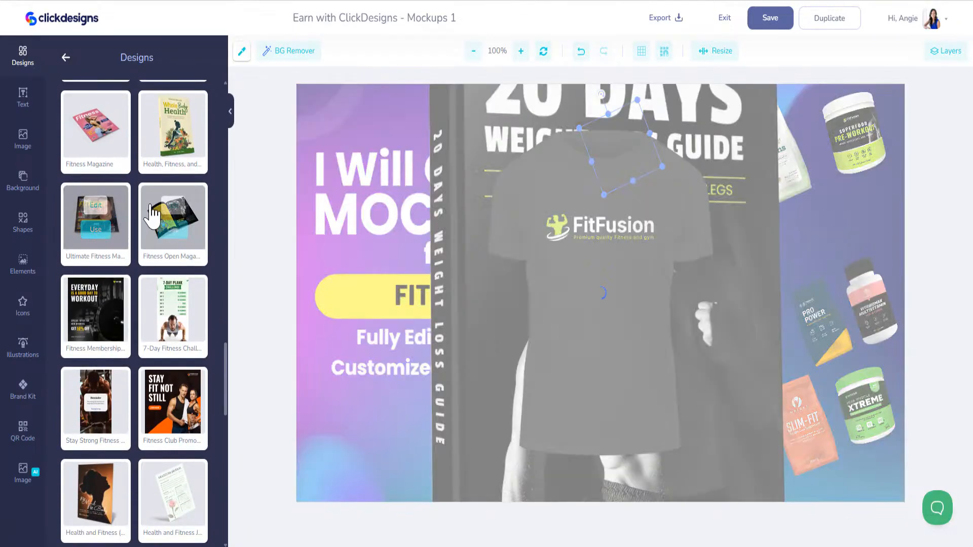
pyautogui.scroll(-8, 137, 395)
pyautogui.scroll(-9, 137, 426)
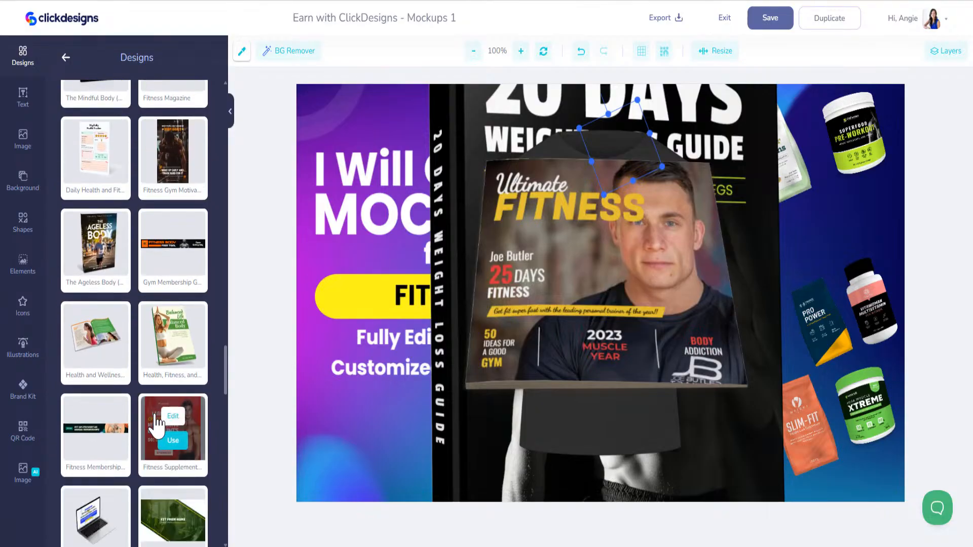
pyautogui.scroll(-8, 96, 231)
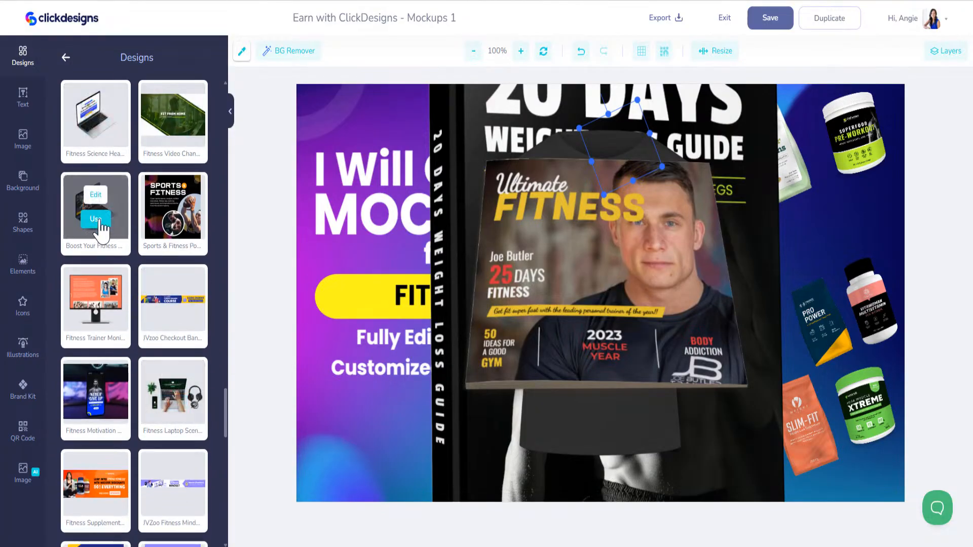
pyautogui.click(96, 222)
pyautogui.moveTo(101, 428)
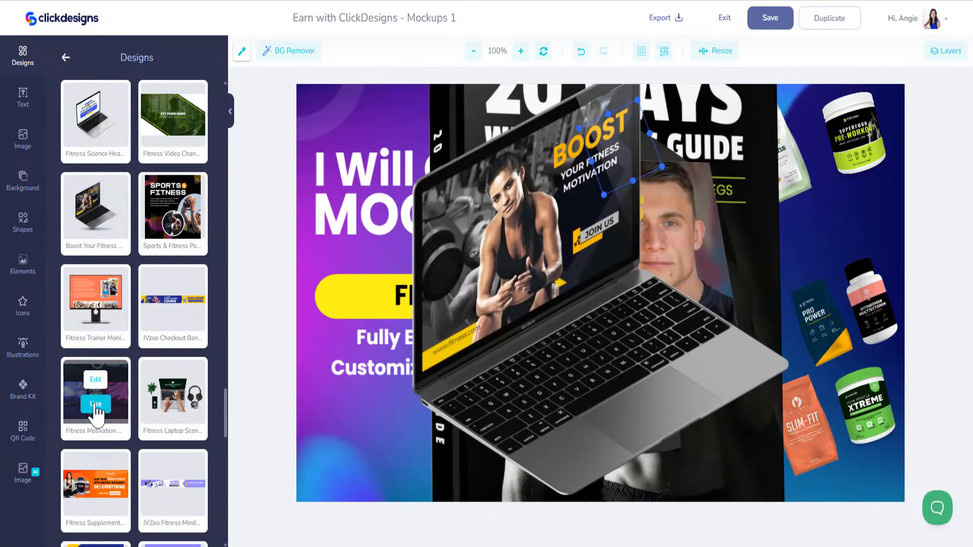
pyautogui.click(95, 404)
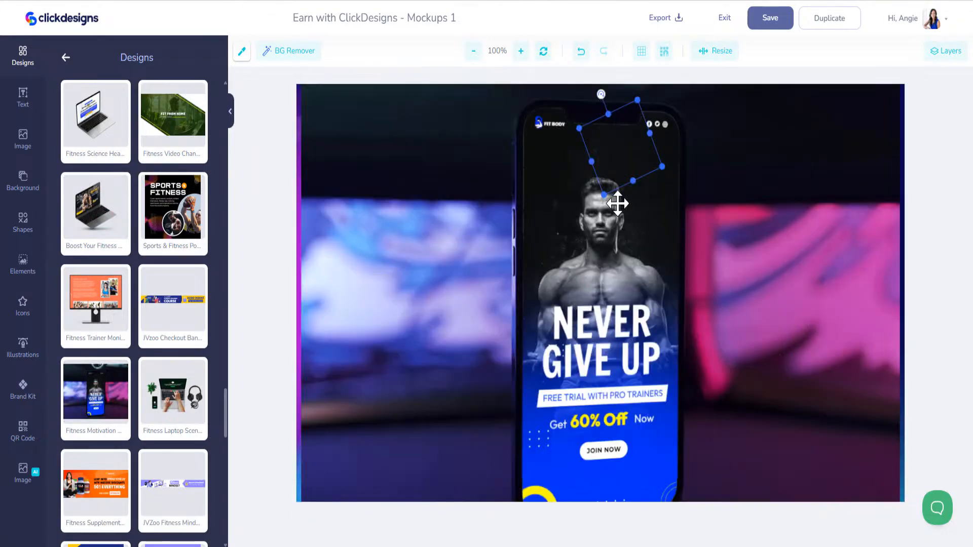
# - Shrink and tilt the phone mockup, placing it beside the supplement jars
pyautogui.moveTo(619, 199); pyautogui.dragTo(628, 337)
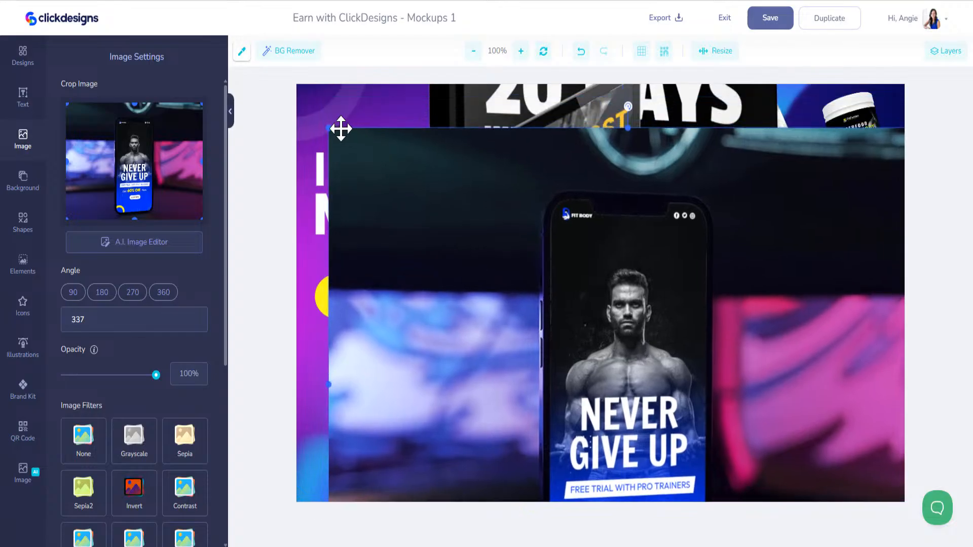
pyautogui.moveTo(329, 129); pyautogui.dragTo(674, 423)
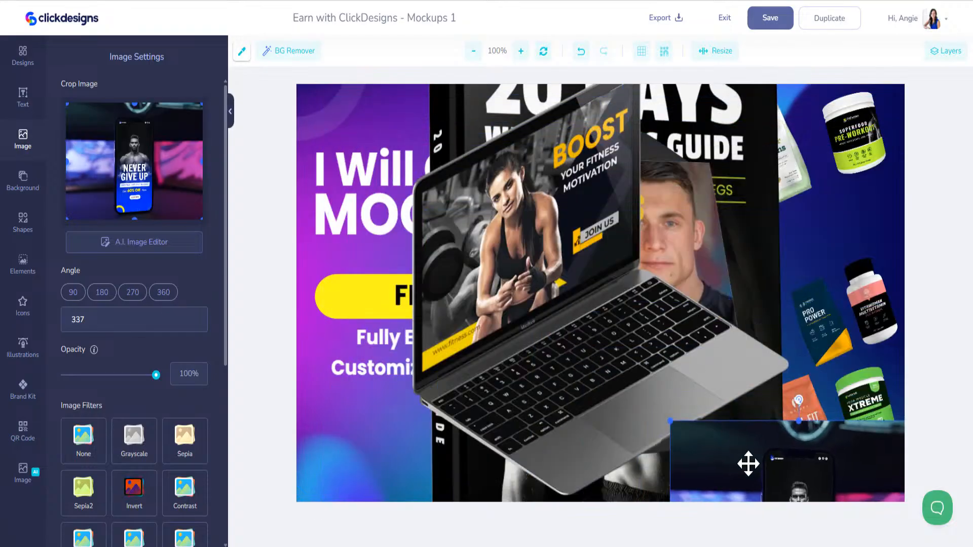
pyautogui.moveTo(747, 462); pyautogui.dragTo(505, 294)
pyautogui.moveTo(545, 258); pyautogui.dragTo(536, 257)
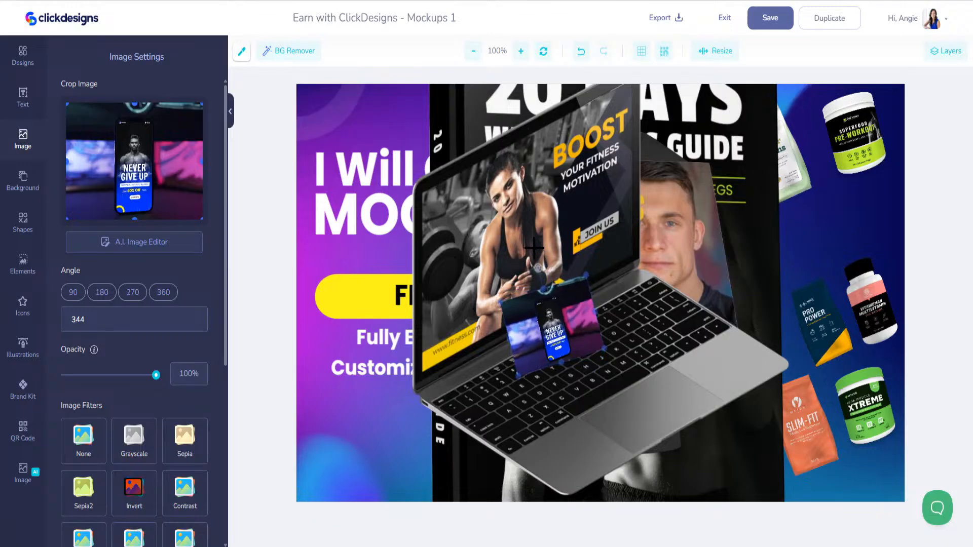
pyautogui.moveTo(552, 296); pyautogui.dragTo(841, 191)
# - Shrink the laptop mockup and move it right and up
pyautogui.click(359, 157)
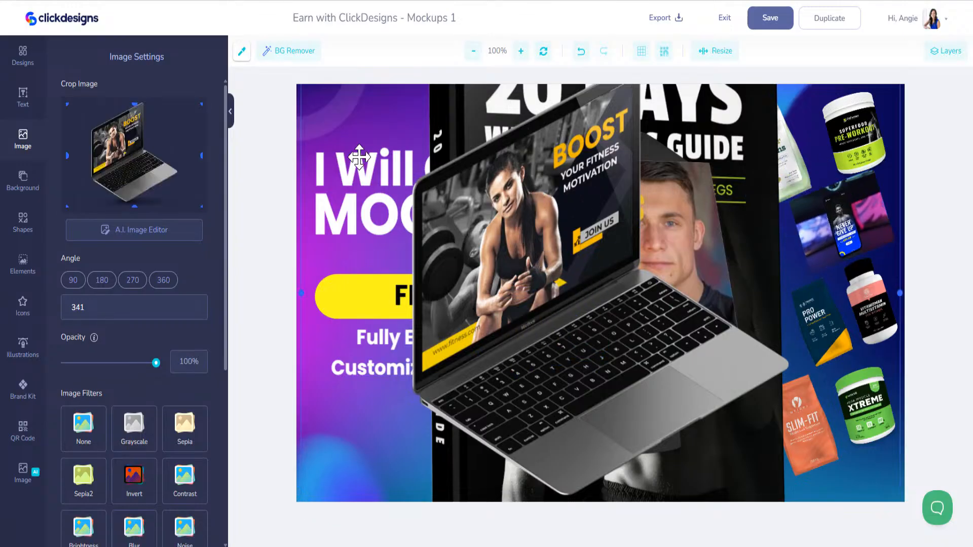
pyautogui.moveTo(442, 153); pyautogui.dragTo(440, 214)
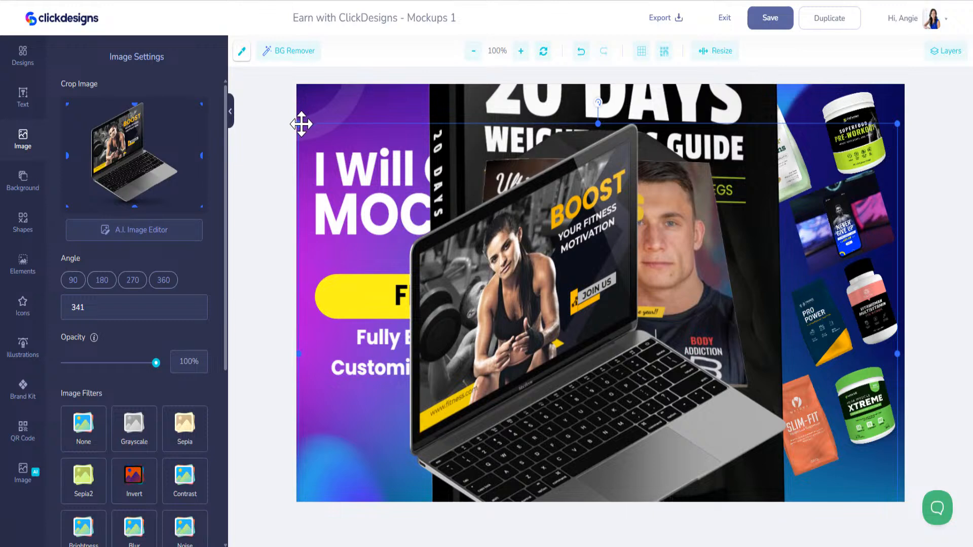
pyautogui.moveTo(299, 124); pyautogui.dragTo(540, 262)
pyautogui.moveTo(635, 303); pyautogui.dragTo(723, 258)
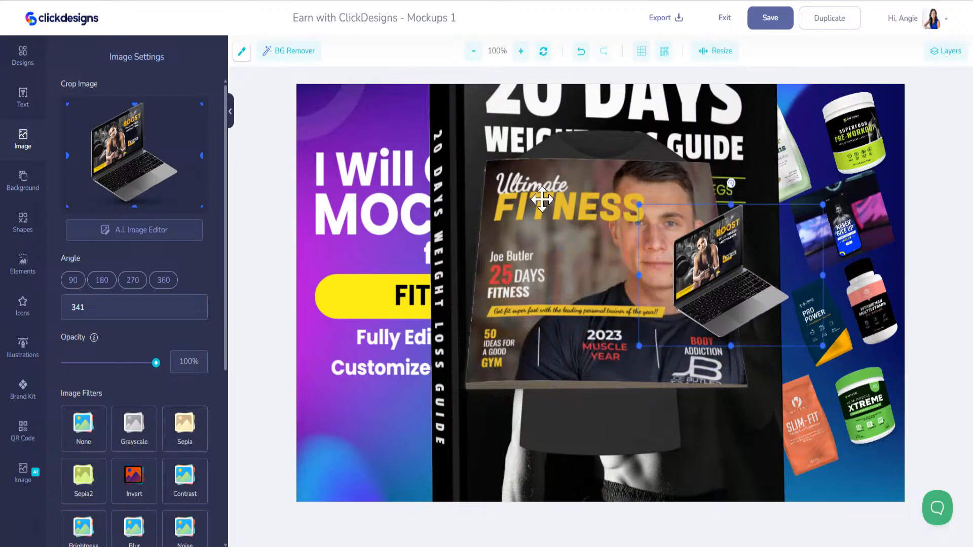
# - Shrink the magazine to the bottom right and the FitFusion T-shirt below the laptop
pyautogui.moveTo(544, 199); pyautogui.dragTo(527, 235)
pyautogui.moveTo(407, 128); pyautogui.dragTo(697, 410)
pyautogui.moveTo(573, 246); pyautogui.dragTo(500, 278)
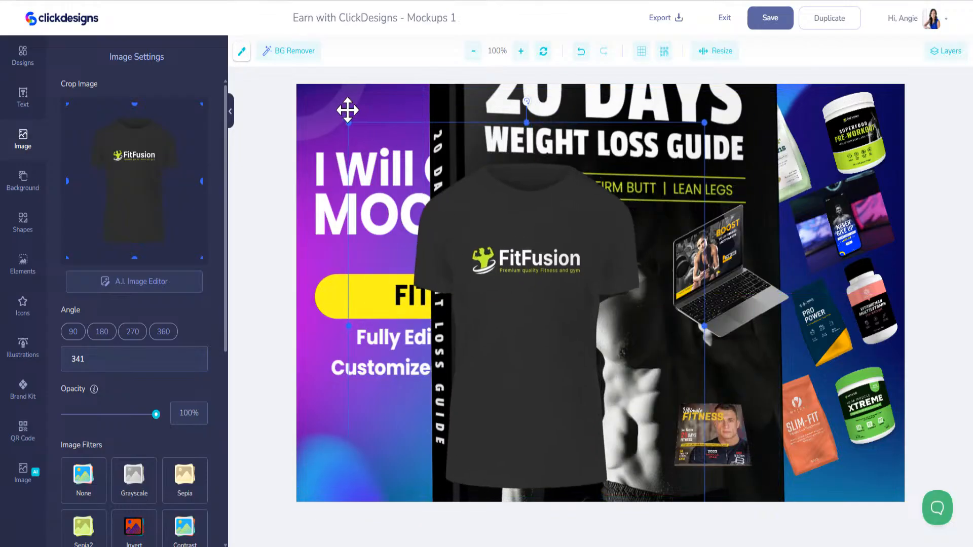
pyautogui.moveTo(348, 123); pyautogui.dragTo(576, 386)
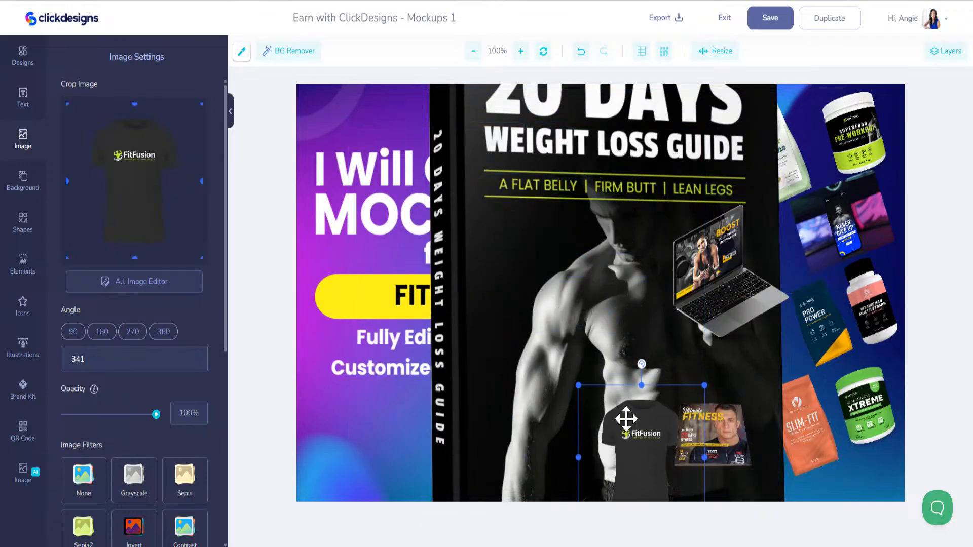
pyautogui.moveTo(626, 417); pyautogui.dragTo(495, 254)
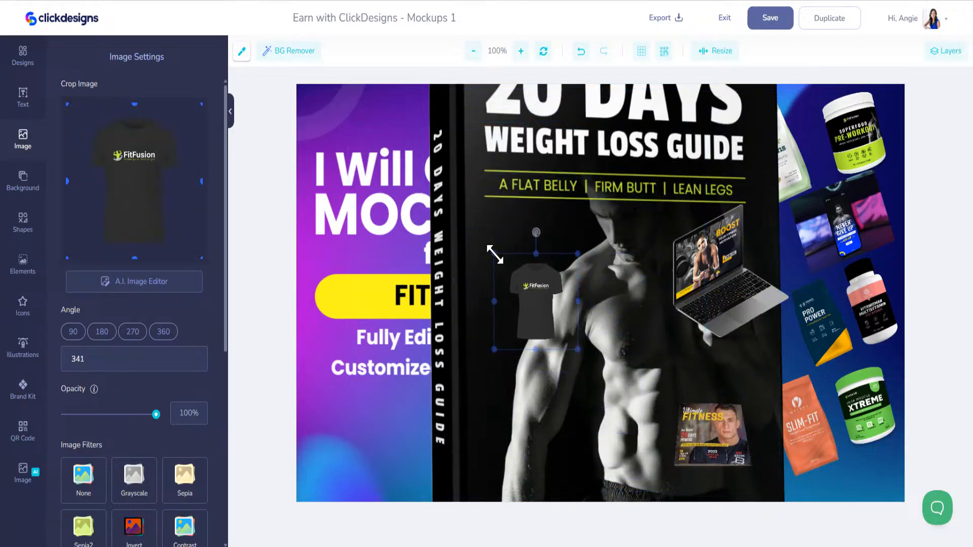
pyautogui.moveTo(517, 294); pyautogui.dragTo(645, 294)
# - Move the 20 DAYS book mockup over the banner's right side
pyautogui.moveTo(517, 137); pyautogui.dragTo(469, 231)
pyautogui.moveTo(434, 157); pyautogui.dragTo(421, 206)
pyautogui.moveTo(414, 143); pyautogui.dragTo(512, 133)
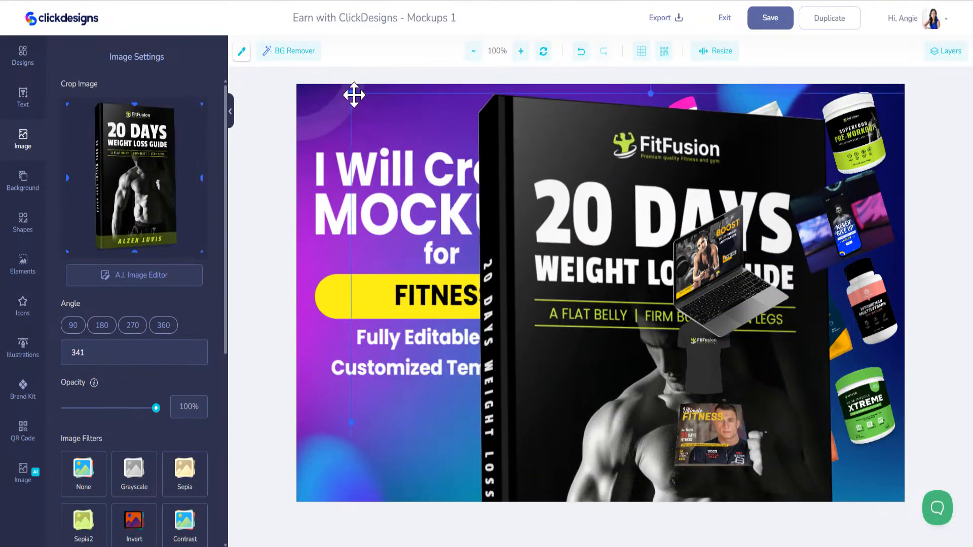
# - Shrink the 20 DAYS book, tilt it counter-clockwise and set it at the T-shirt's bottom edge
pyautogui.moveTo(354, 95); pyautogui.dragTo(412, 185)
pyautogui.moveTo(312, 181); pyautogui.dragTo(537, 398)
pyautogui.moveTo(590, 454); pyautogui.dragTo(566, 313)
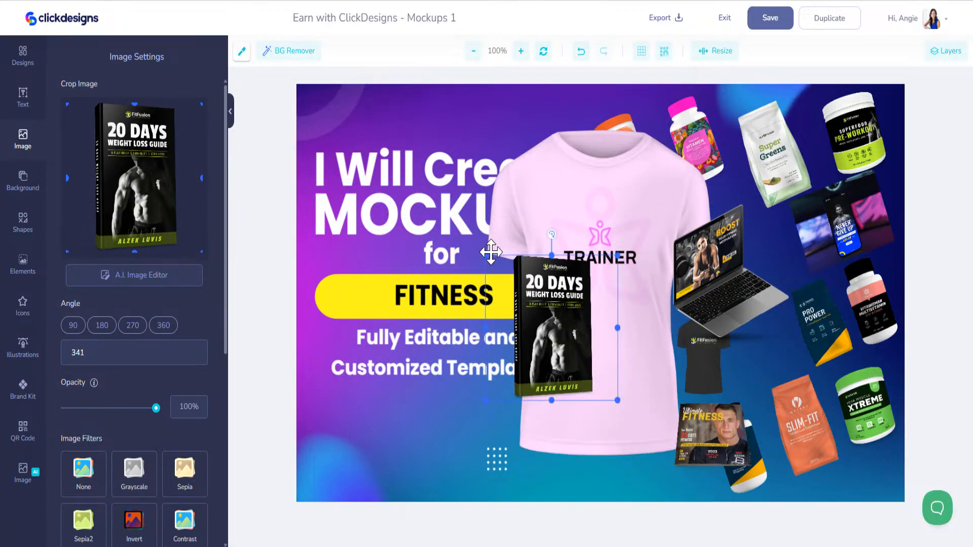
pyautogui.moveTo(488, 255); pyautogui.dragTo(525, 300)
pyautogui.moveTo(566, 340); pyautogui.dragTo(587, 309)
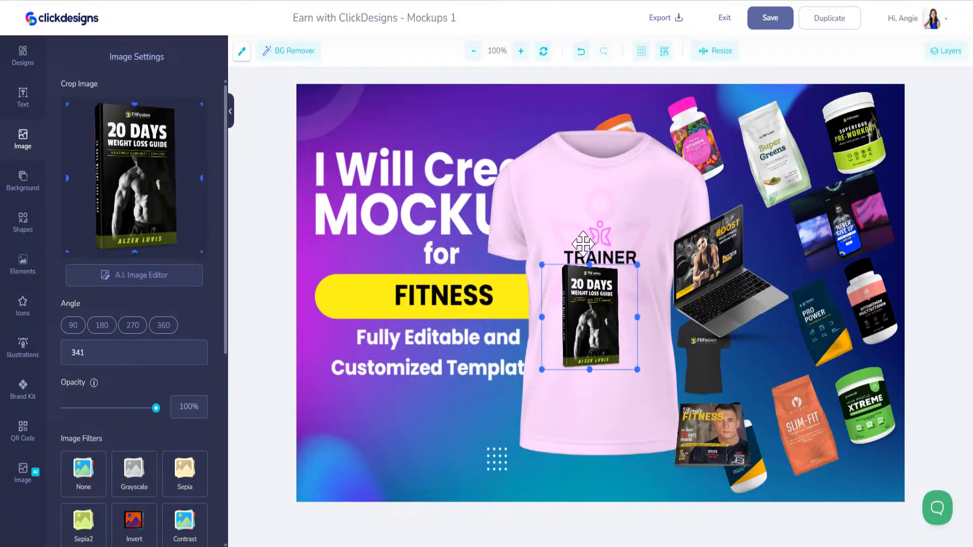
pyautogui.moveTo(589, 244); pyautogui.dragTo(553, 231)
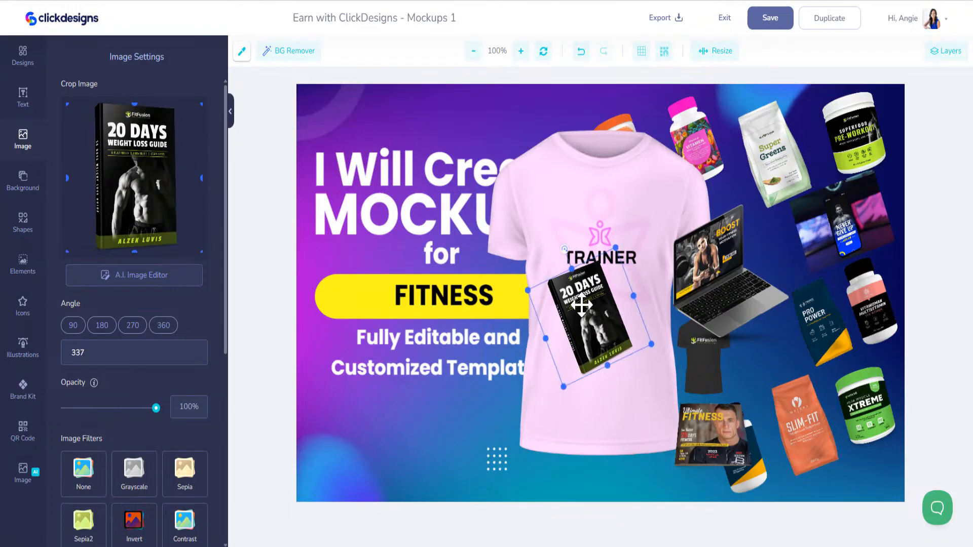
pyautogui.moveTo(580, 307); pyautogui.dragTo(622, 427)
# - Shrink the pink TRAINER T-shirt and place it just right of MOCKUPS
pyautogui.click(614, 235)
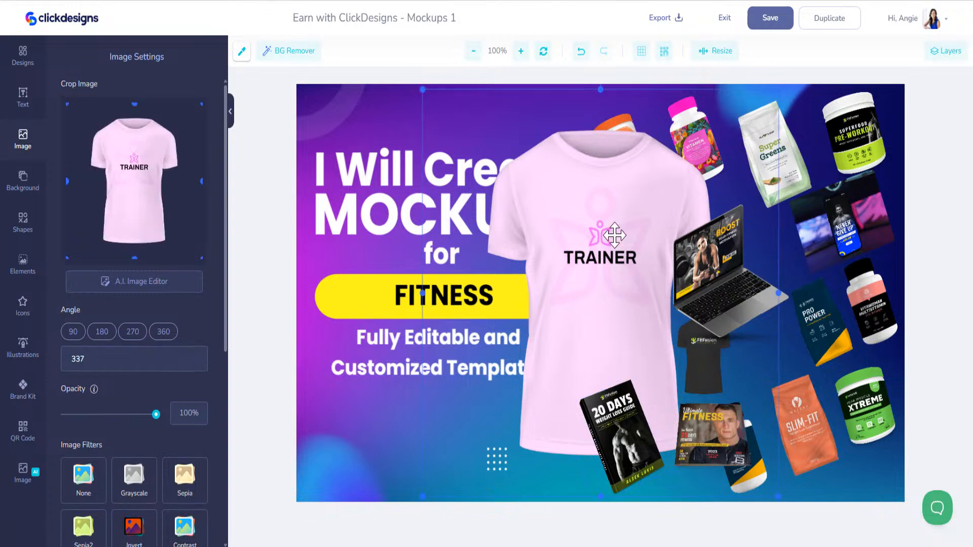
pyautogui.moveTo(421, 89); pyautogui.dragTo(588, 285)
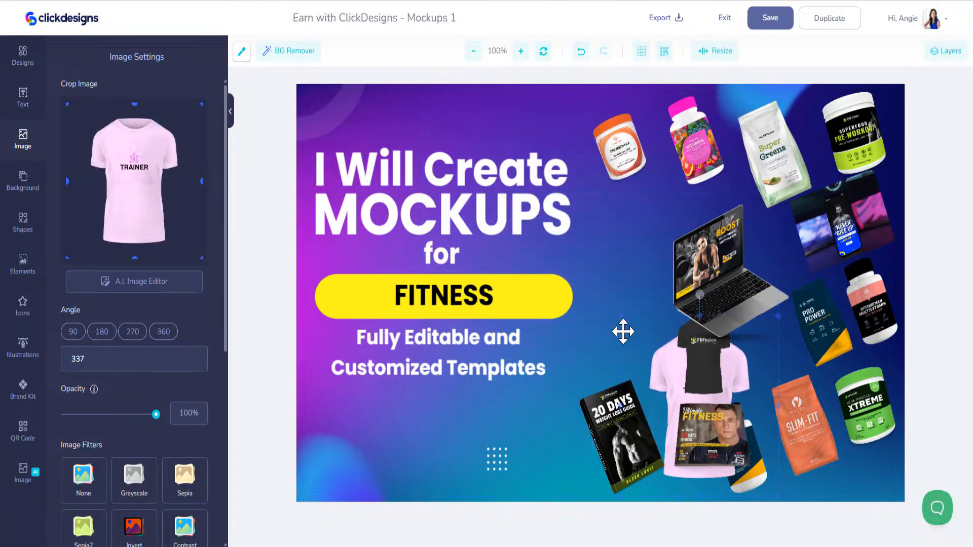
pyautogui.moveTo(624, 330); pyautogui.dragTo(570, 298)
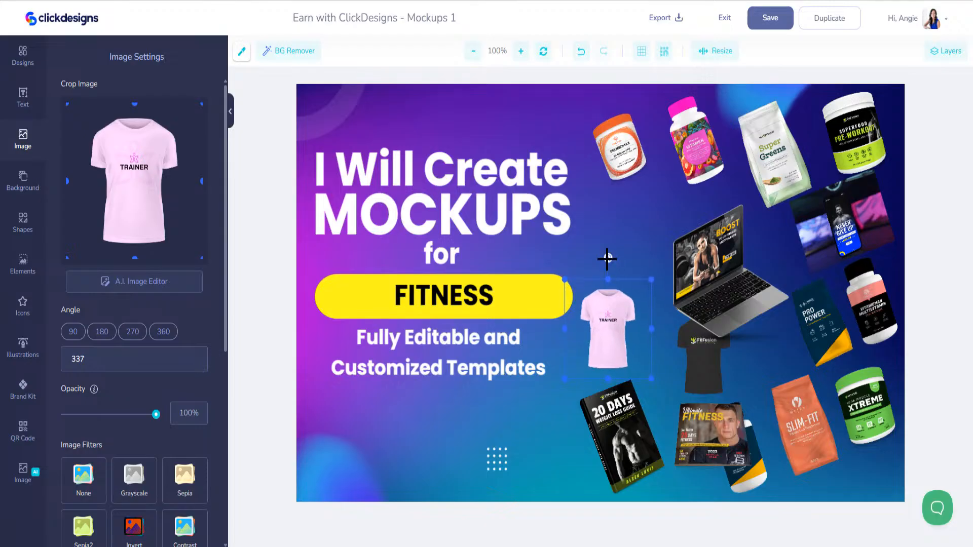
pyautogui.moveTo(610, 309); pyautogui.dragTo(692, 245)
pyautogui.click(692, 268)
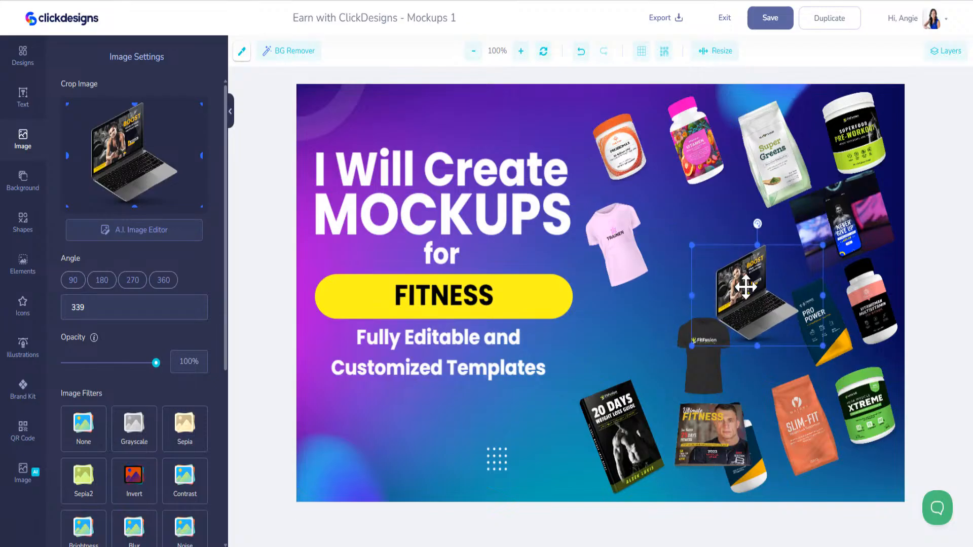
# - Shrink the laptop and rearrange the FitFusion T-shirt, multivitamin bottle, 20 DAYS book and magazine
pyautogui.moveTo(745, 283); pyautogui.dragTo(714, 237)
pyautogui.moveTo(712, 356); pyautogui.dragTo(733, 348)
pyautogui.moveTo(855, 320); pyautogui.dragTo(627, 358)
pyautogui.click(599, 435)
pyautogui.moveTo(599, 436); pyautogui.dragTo(582, 440)
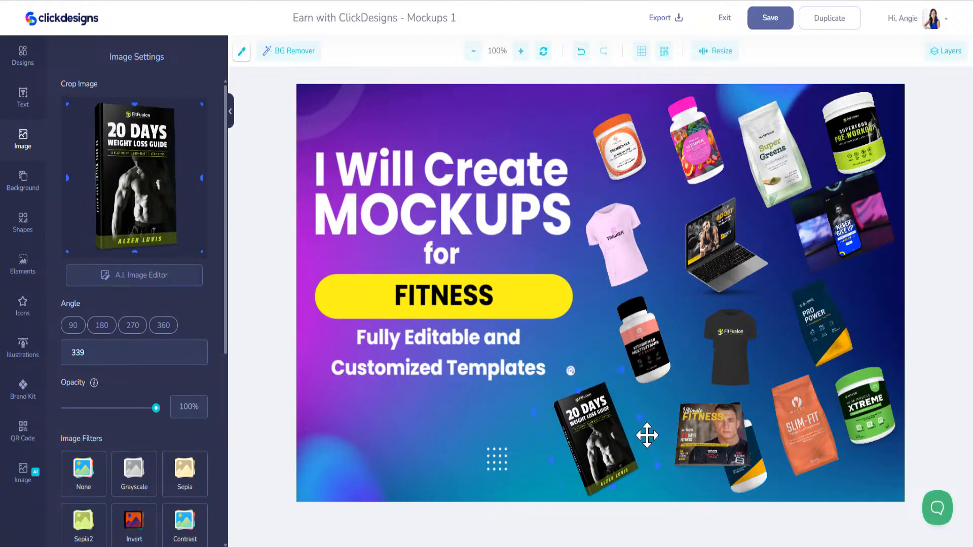
pyautogui.moveTo(702, 434); pyautogui.dragTo(507, 420)
pyautogui.moveTo(594, 440); pyautogui.dragTo(606, 439)
pyautogui.moveTo(512, 421); pyautogui.dragTo(773, 365)
pyautogui.moveTo(661, 353); pyautogui.dragTo(623, 344)
pyautogui.moveTo(708, 360); pyautogui.dragTo(661, 322)
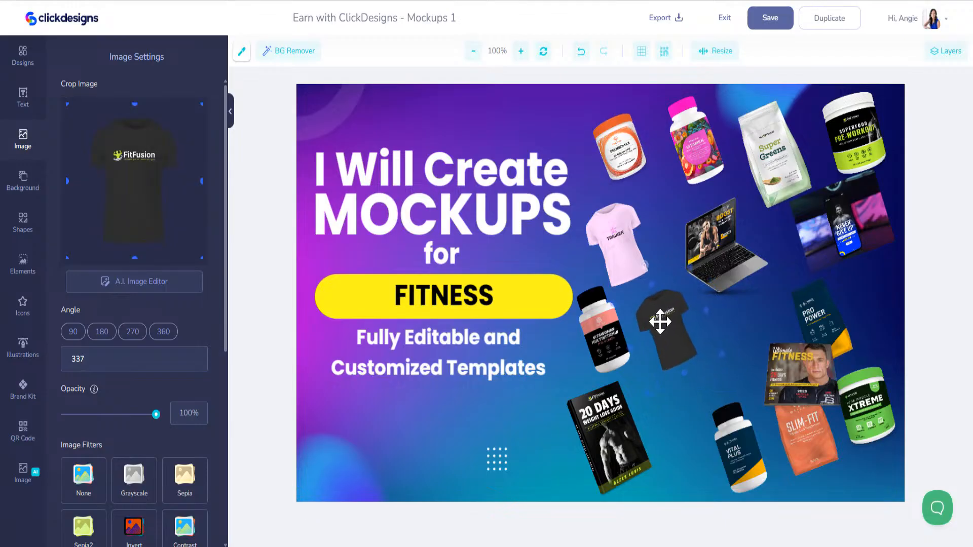
# - Shift the Vital Plus bottle and Slim-Fit bag left, tilt the magazine, nudge the phone
pyautogui.moveTo(730, 446); pyautogui.dragTo(678, 436)
pyautogui.moveTo(817, 456); pyautogui.dragTo(777, 456)
pyautogui.moveTo(813, 392); pyautogui.dragTo(773, 370)
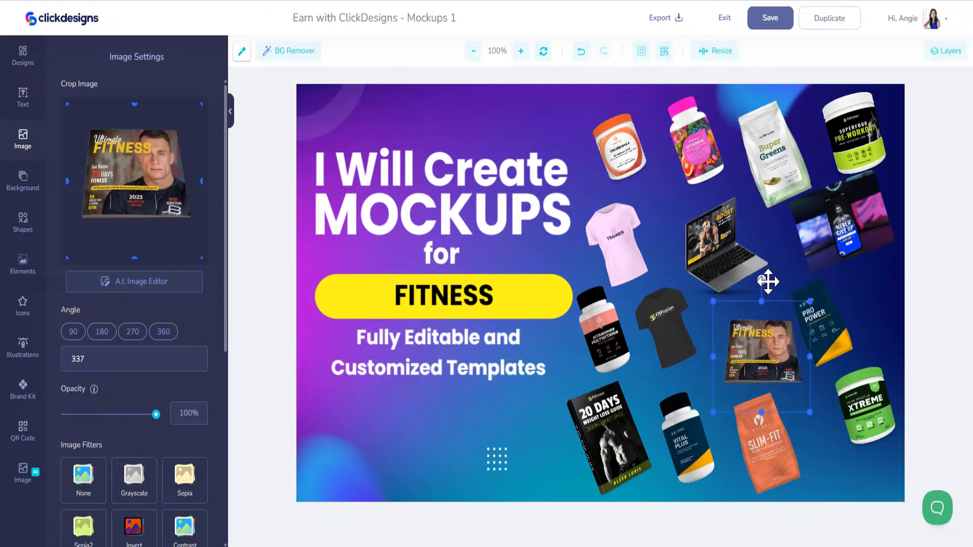
pyautogui.moveTo(760, 278); pyautogui.dragTo(725, 267)
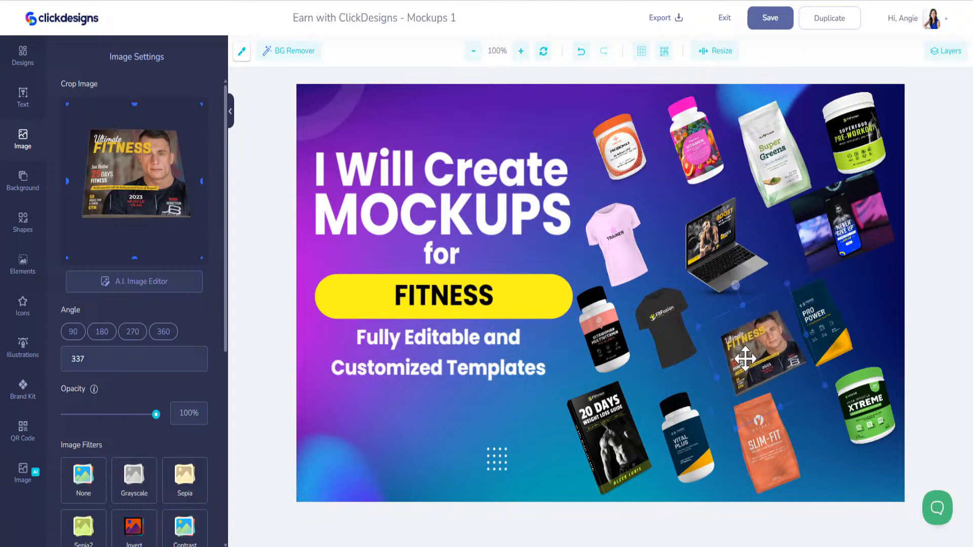
pyautogui.moveTo(745, 358); pyautogui.dragTo(739, 354)
pyautogui.moveTo(852, 235); pyautogui.dragTo(856, 247)
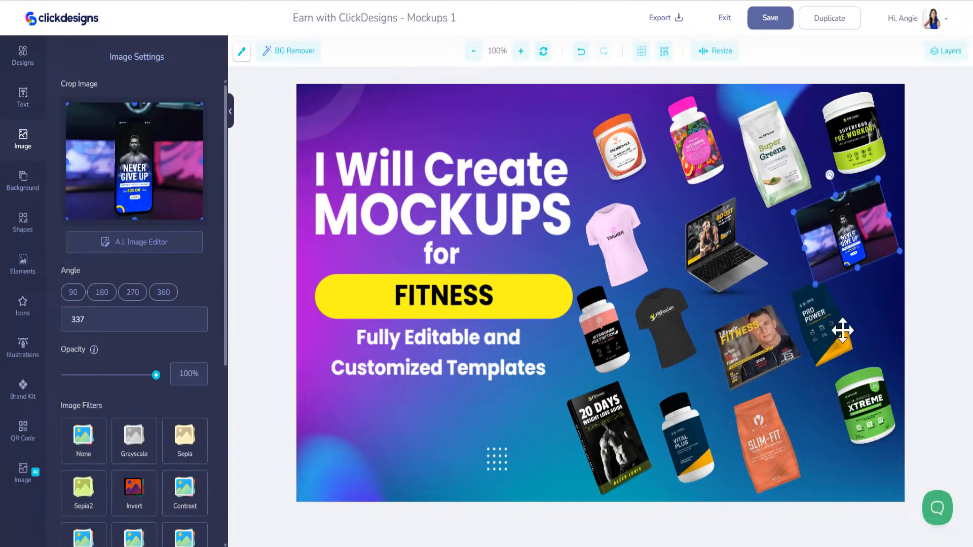
# - Move the Pro Power bag beside Super Greens, the vitamin bottle to bottom-right, adjust the Xtreme jar
pyautogui.click(843, 330)
pyautogui.moveTo(860, 387); pyautogui.dragTo(865, 298)
pyautogui.moveTo(821, 330); pyautogui.dragTo(573, 176)
pyautogui.moveTo(692, 142); pyautogui.dragTo(848, 430)
pyautogui.moveTo(584, 173); pyautogui.dragTo(702, 163)
pyautogui.moveTo(878, 333); pyautogui.dragTo(873, 342)
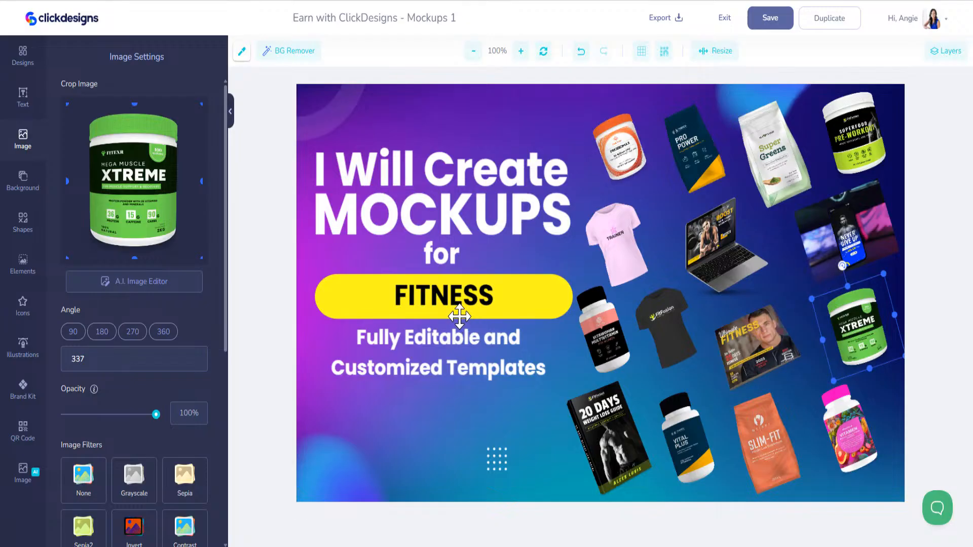
# - Check the Probiomax, Pro Power, Super Greens, T-shirt and Vitawoman mockups, then save and exit Mockups 1
pyautogui.click(626, 150)
pyautogui.click(692, 136)
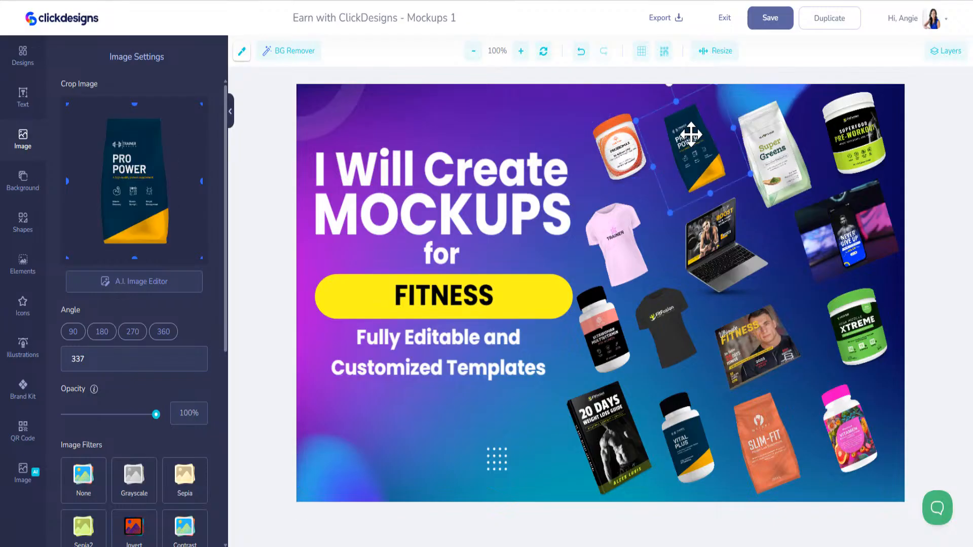
pyautogui.click(768, 131)
pyautogui.click(623, 239)
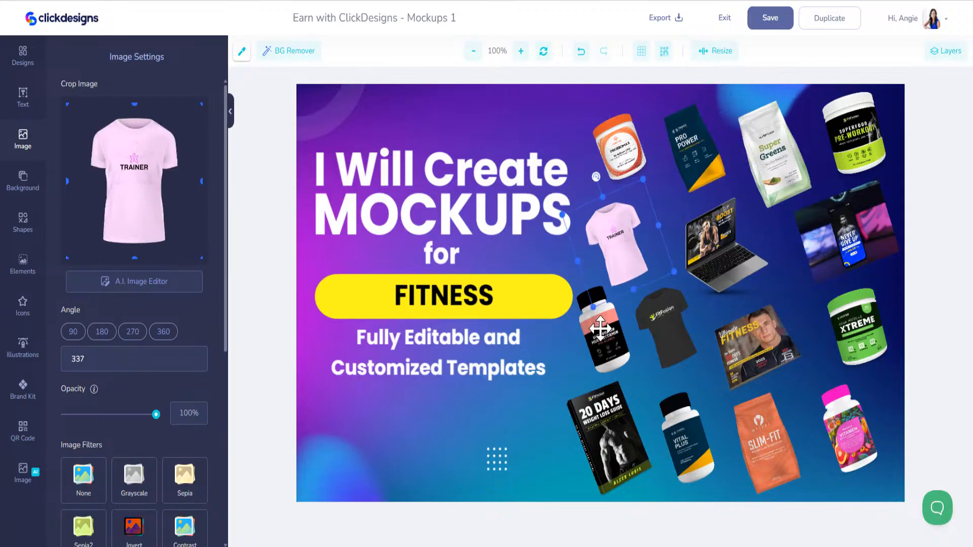
pyautogui.click(602, 328)
pyautogui.click(656, 333)
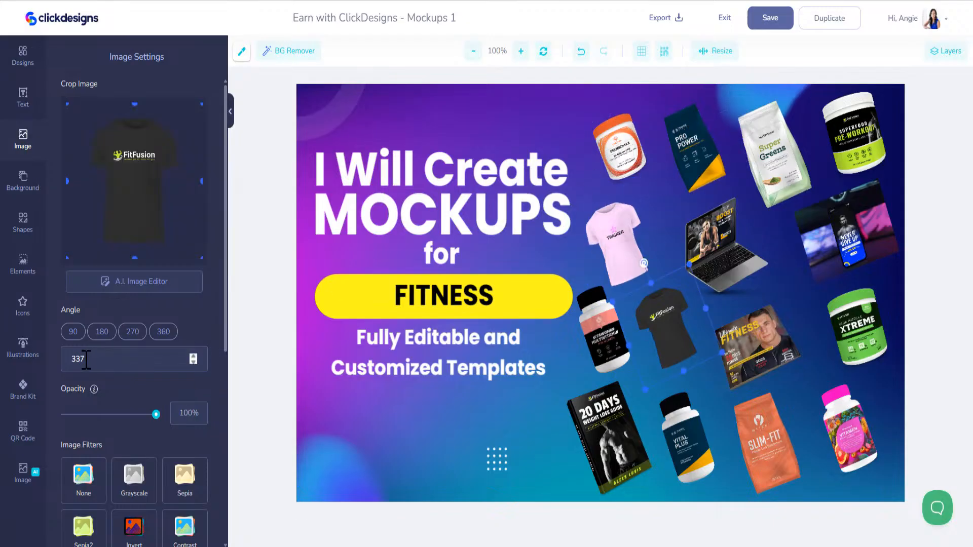
pyautogui.click(770, 18)
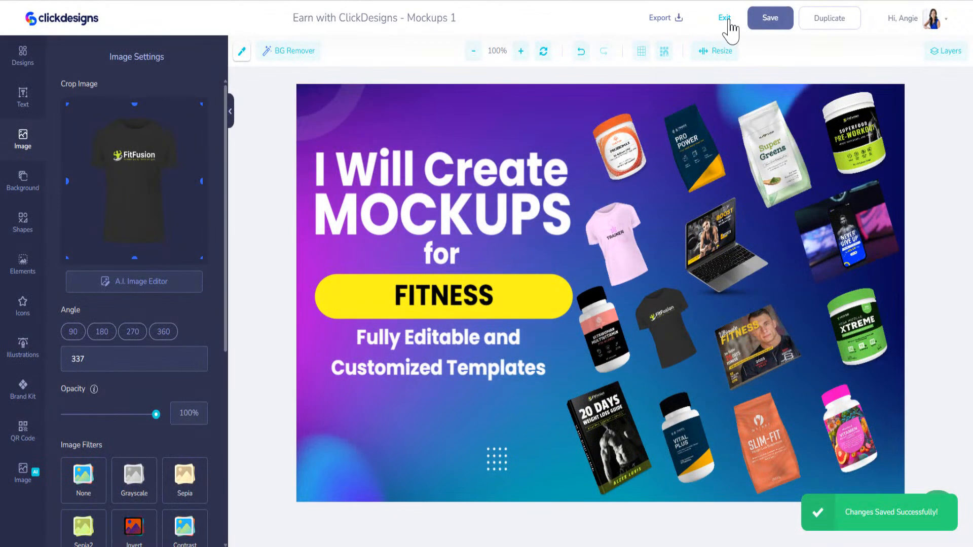
pyautogui.click(724, 19)
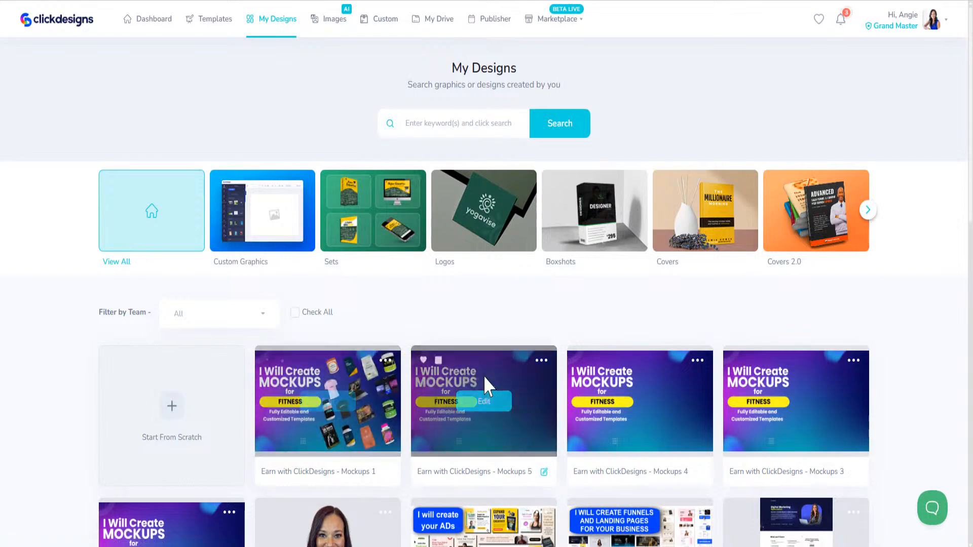
# - Edit Mockups 5 and change the yellow-bar word FITNESS to RESTAURANTS, centred on the bar
pyautogui.click(485, 403)
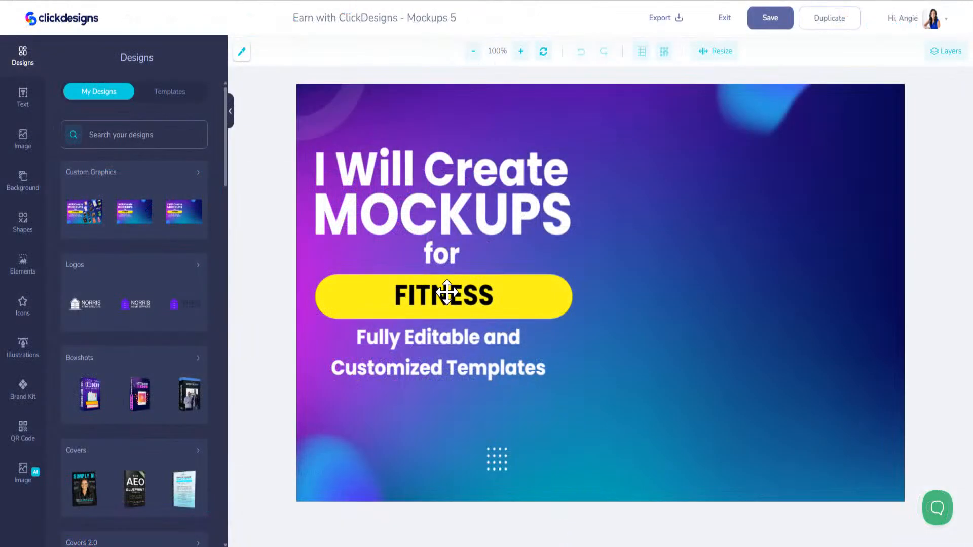
pyautogui.click(444, 292)
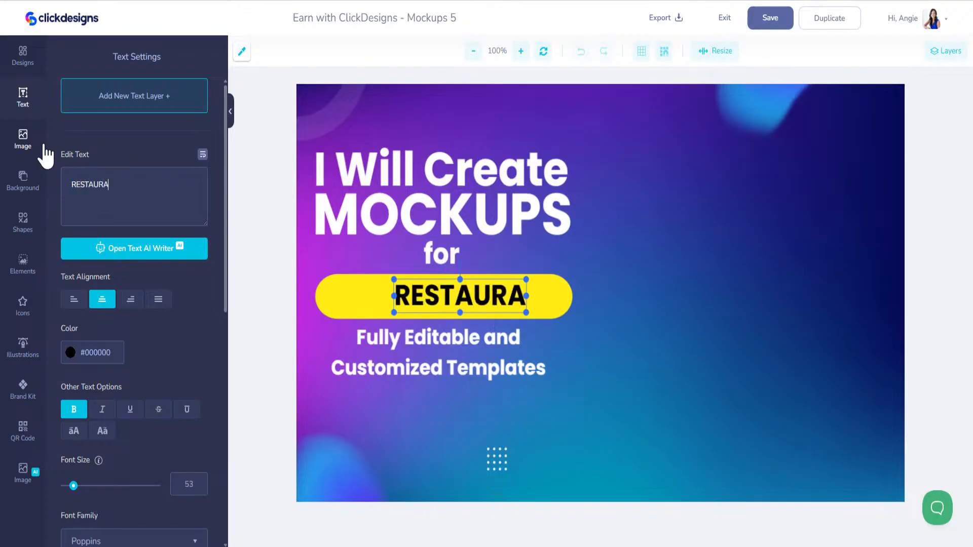
pyautogui.moveTo(519, 297); pyautogui.dragTo(477, 298)
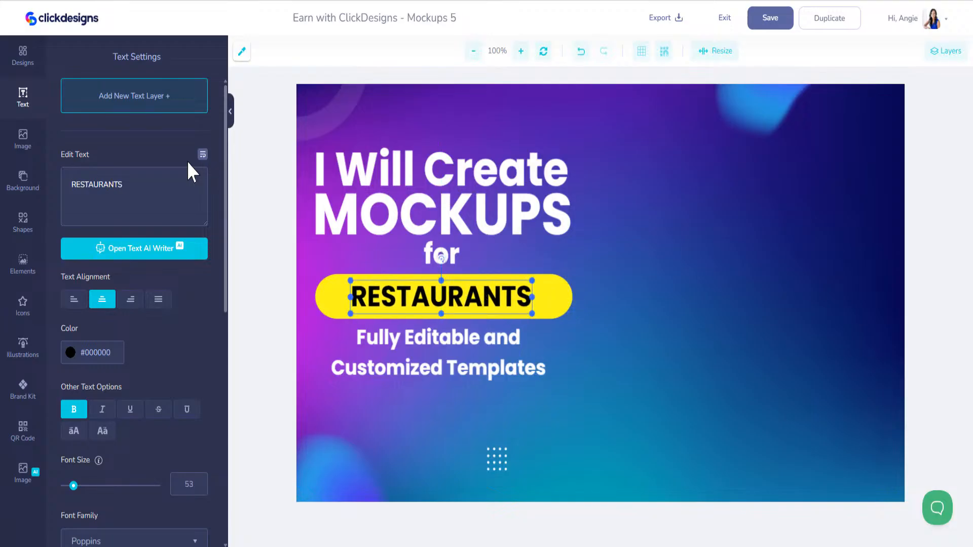
# - Bring up the Designs template library and get its search box ready
pyautogui.click(30, 64)
pyautogui.click(144, 92)
pyautogui.click(130, 133)
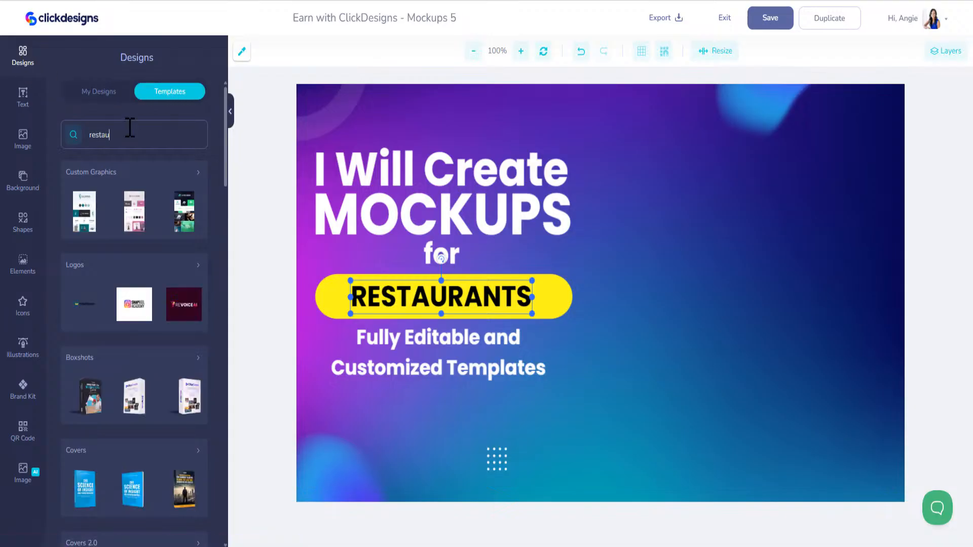
# - Search templates for 'restaurant' and add the Linwoods box, Multicultural Cuisine menu and Meat Lovers Paradise banner
pyautogui.press('Return')
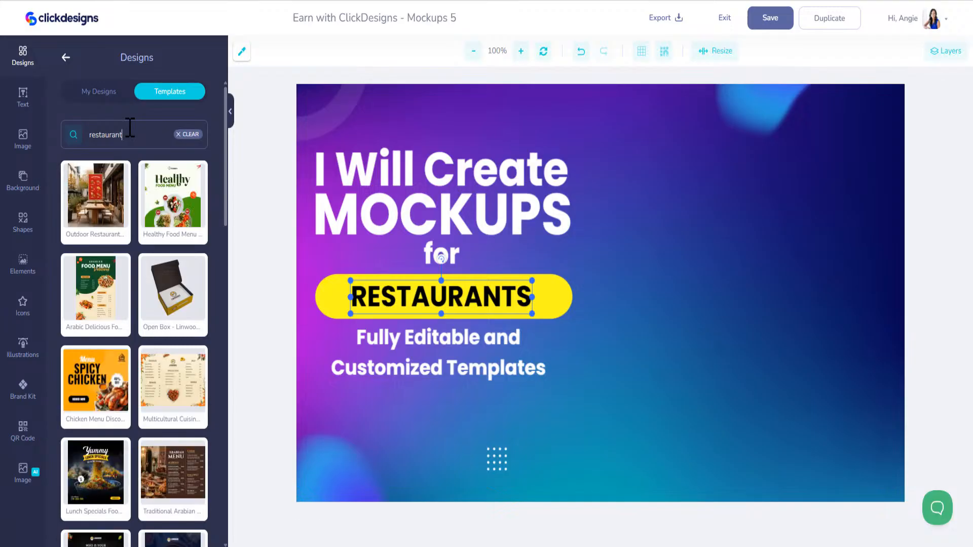
pyautogui.click(180, 306)
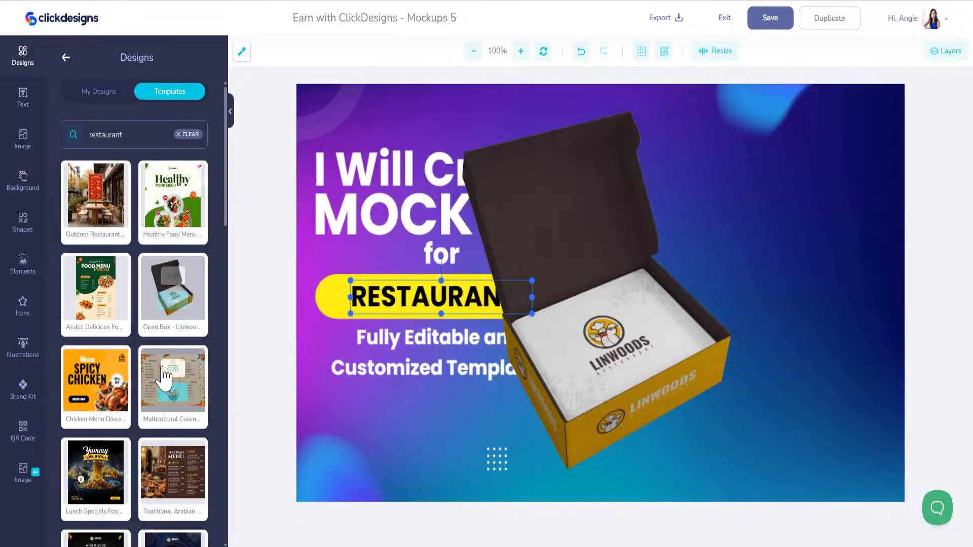
pyautogui.click(171, 394)
pyautogui.scroll(-10, 162, 294)
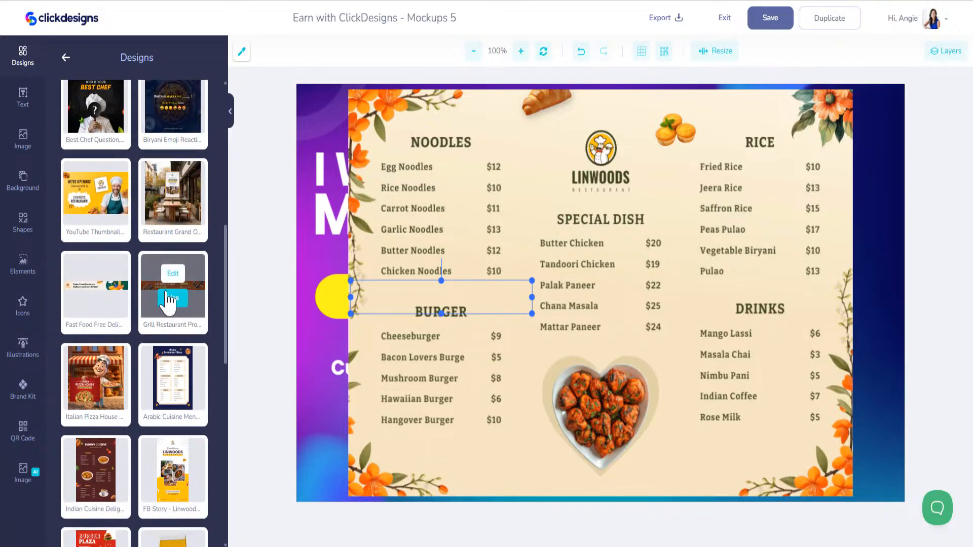
pyautogui.click(170, 299)
pyautogui.scroll(-5, 159, 298)
pyautogui.scroll(-5, 158, 298)
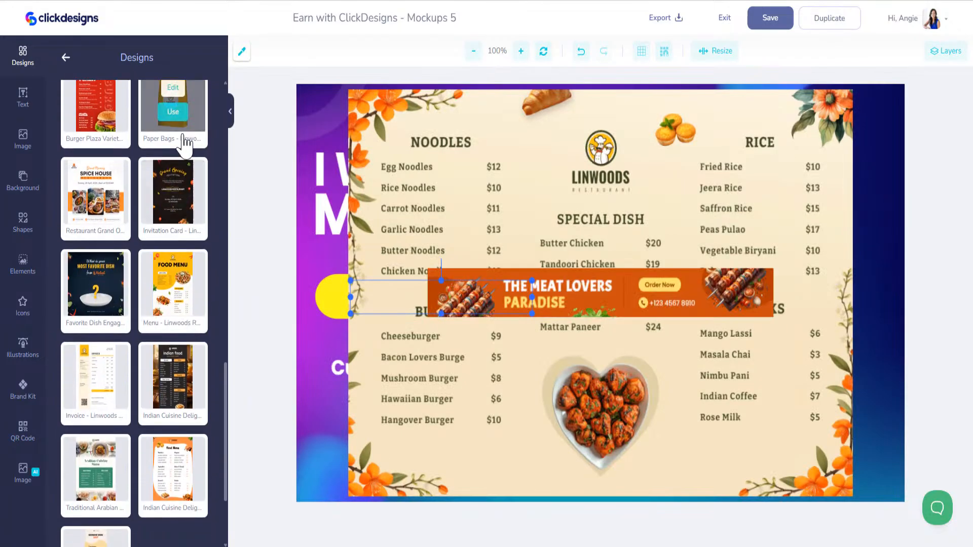
# - Add the yellow Linwoods paper bag and the $300 Gift Voucher templates
pyautogui.click(173, 113)
pyautogui.scroll(-3, 156, 299)
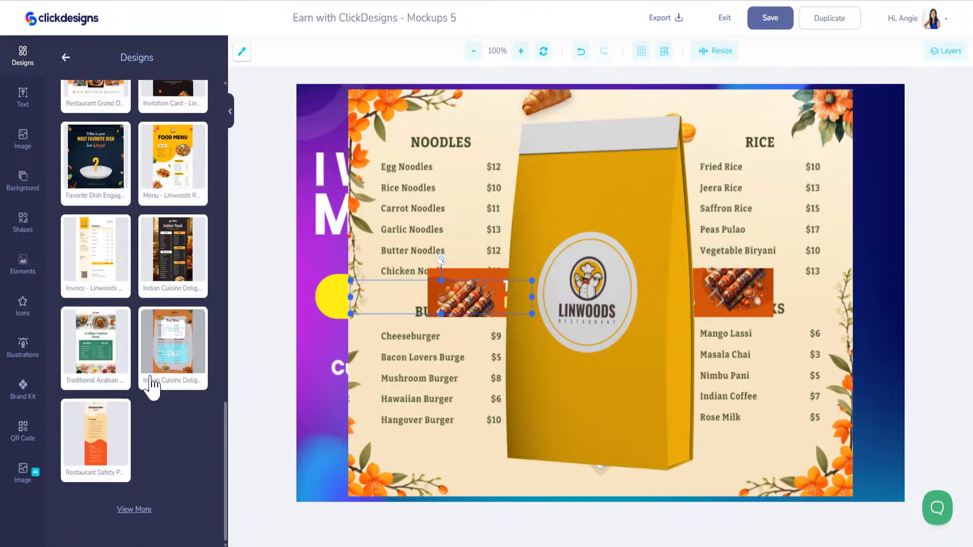
pyautogui.scroll(-8, 152, 325)
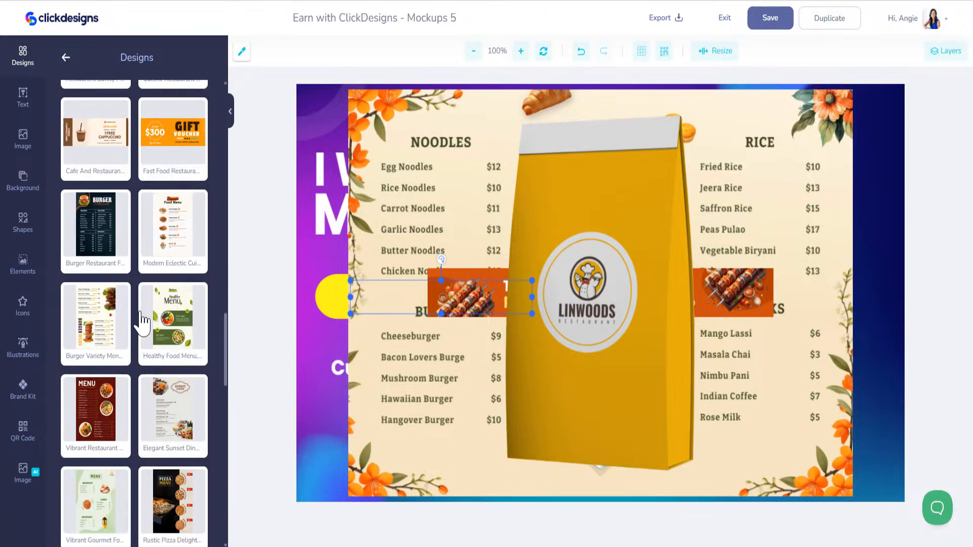
pyautogui.moveTo(177, 144)
pyautogui.click(173, 128)
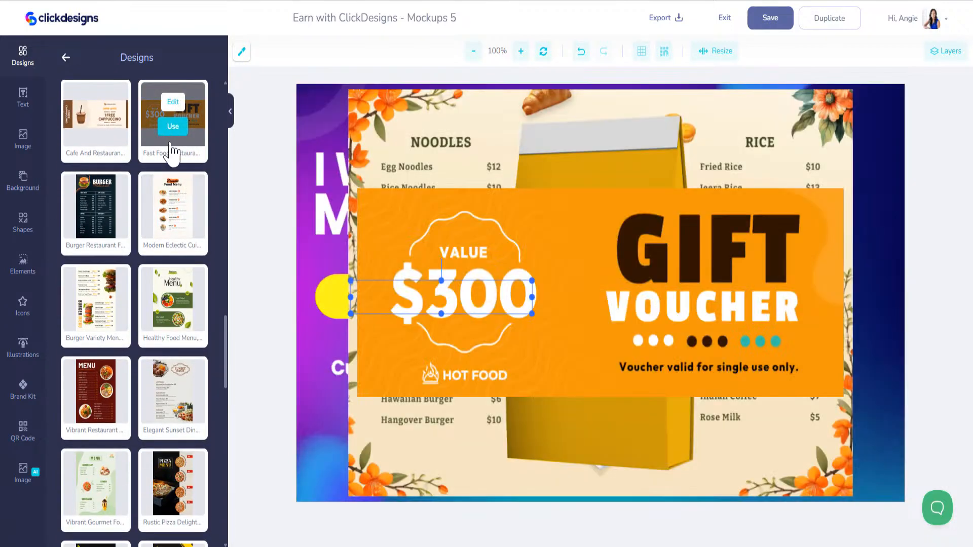
pyautogui.scroll(-9, 160, 253)
pyautogui.scroll(-10, 152, 286)
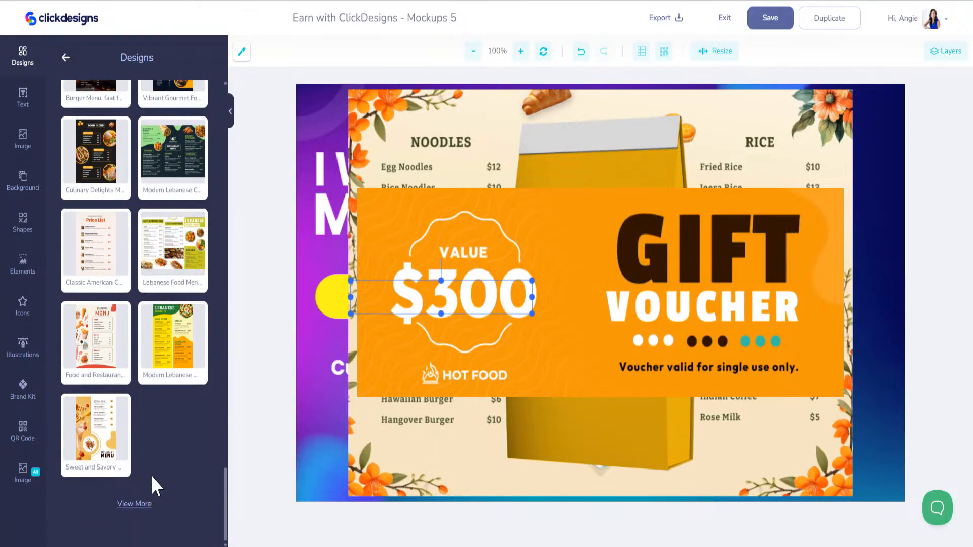
pyautogui.scroll(-7, 152, 435)
# - Browse further down the restaurant results and load more templates
pyautogui.moveTo(149, 350)
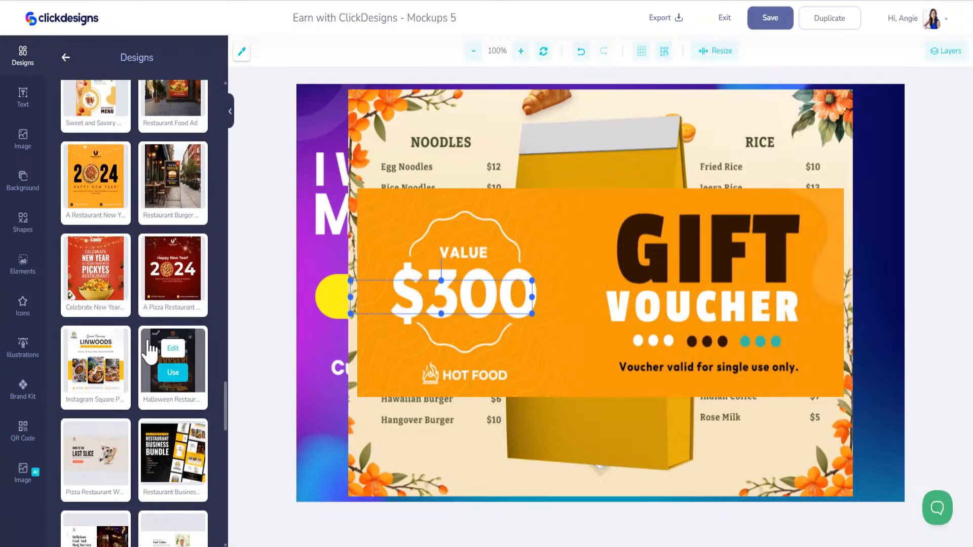
pyautogui.scroll(2, 170, 218)
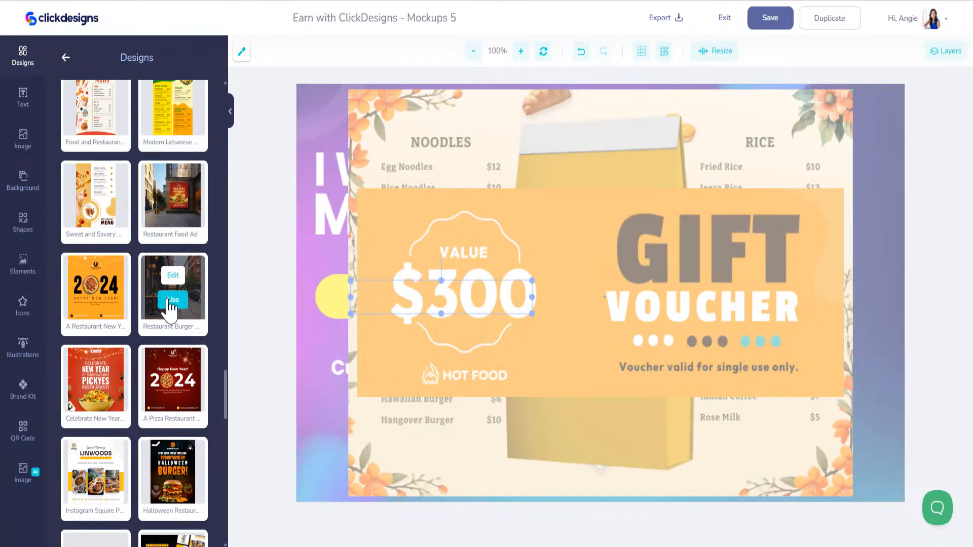
pyautogui.scroll(-5, 130, 282)
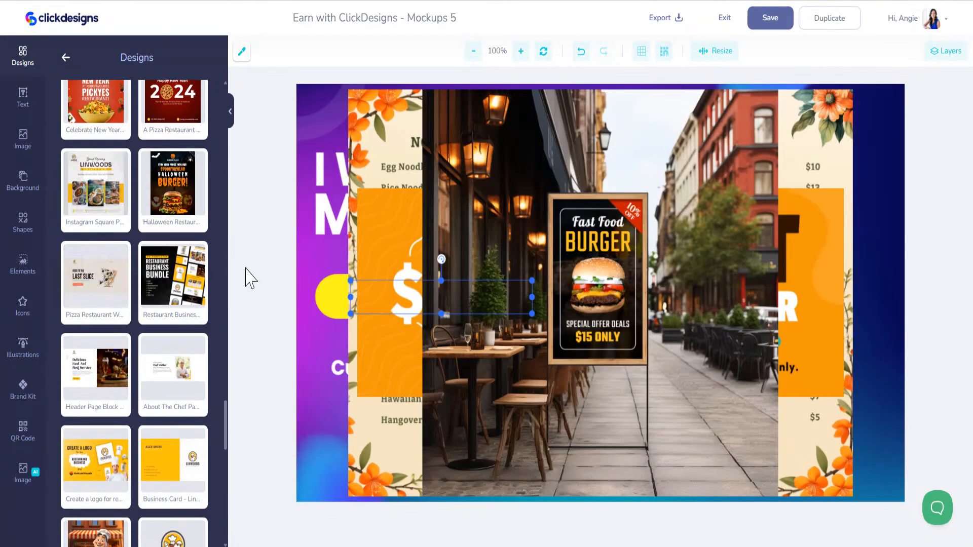
pyautogui.scroll(-4, 178, 329)
pyautogui.scroll(-5, 159, 391)
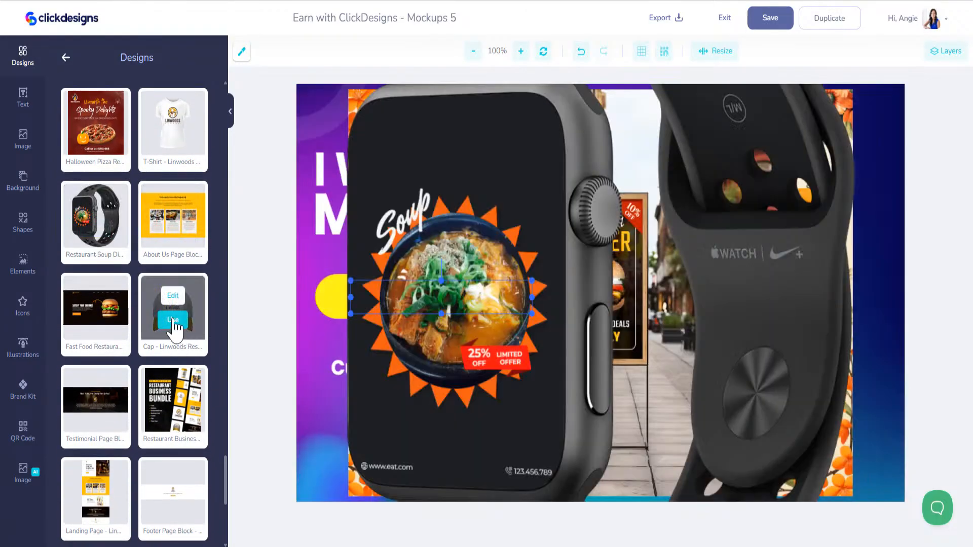
pyautogui.scroll(-4, 141, 456)
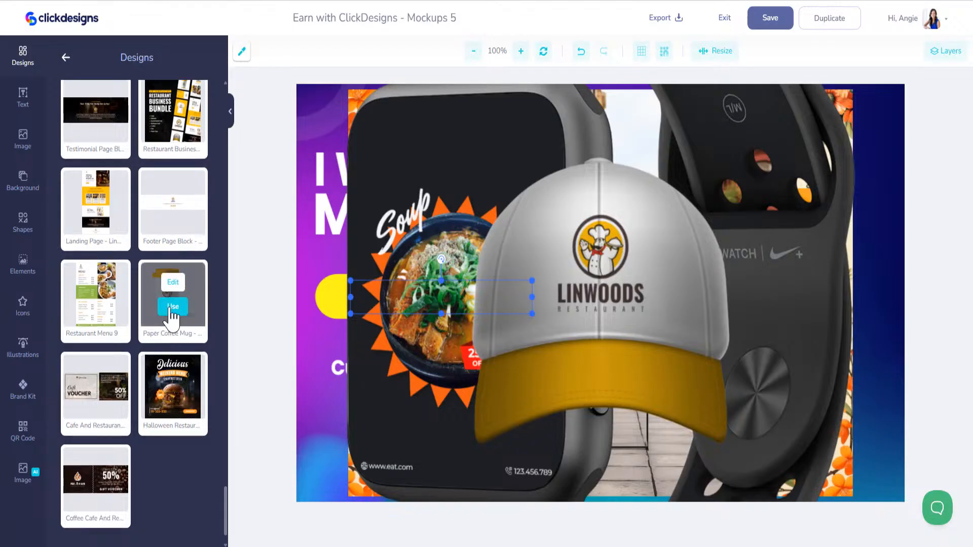
pyautogui.scroll(-2, 115, 486)
pyautogui.click(124, 506)
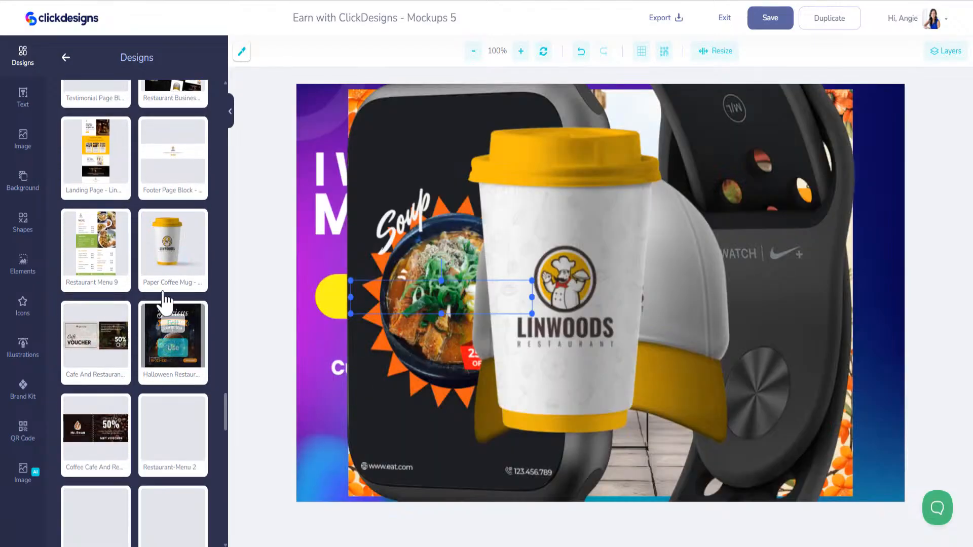
pyautogui.scroll(-5, 157, 304)
pyautogui.scroll(-6, 165, 285)
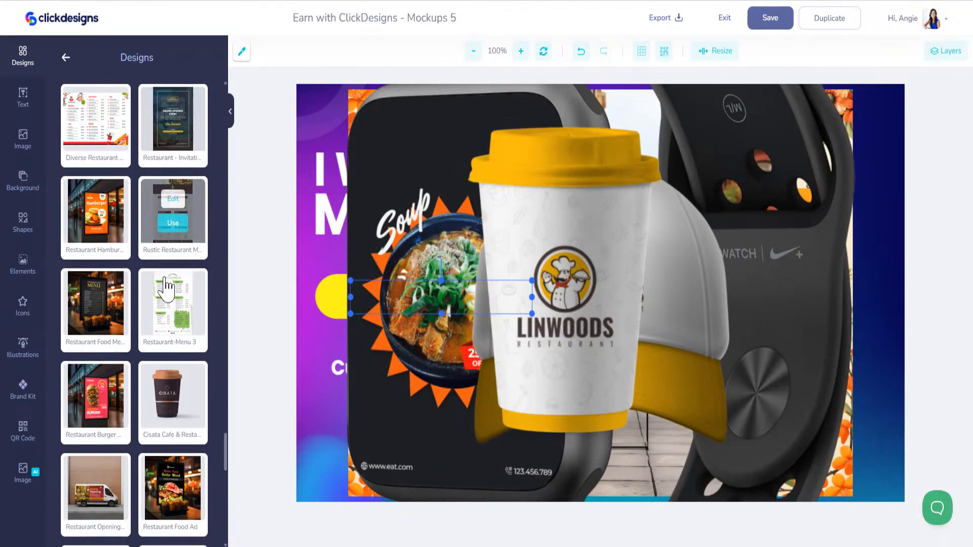
pyautogui.scroll(-7, 168, 287)
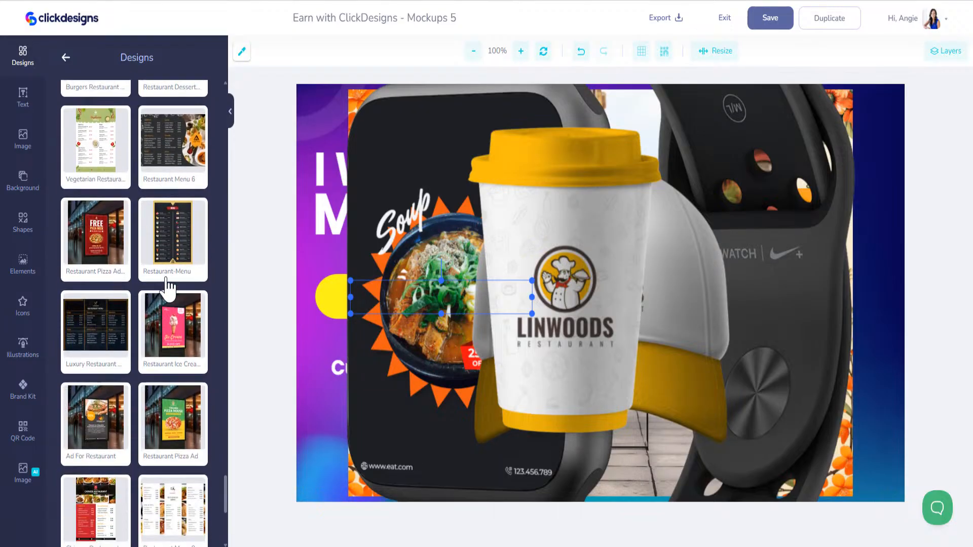
pyautogui.scroll(-6, 170, 287)
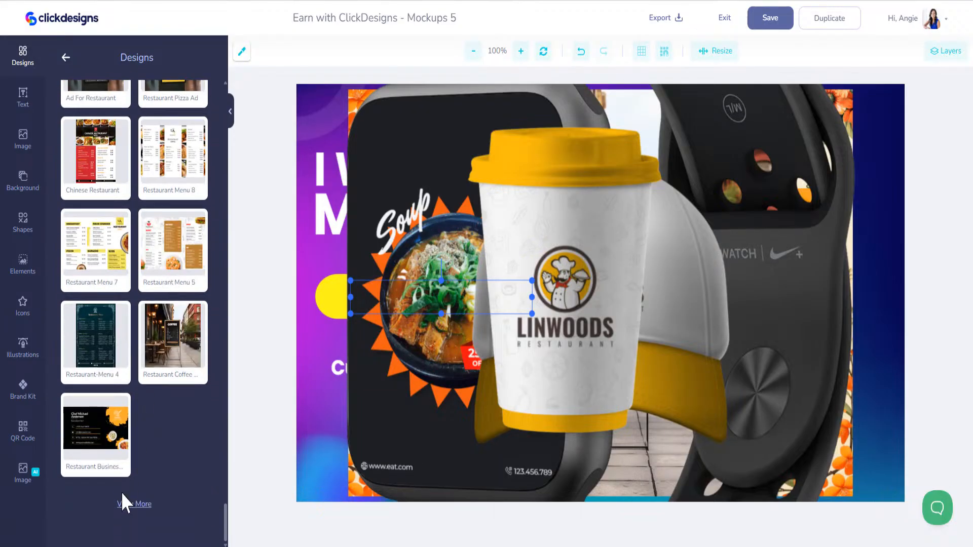
pyautogui.scroll(-1, 149, 406)
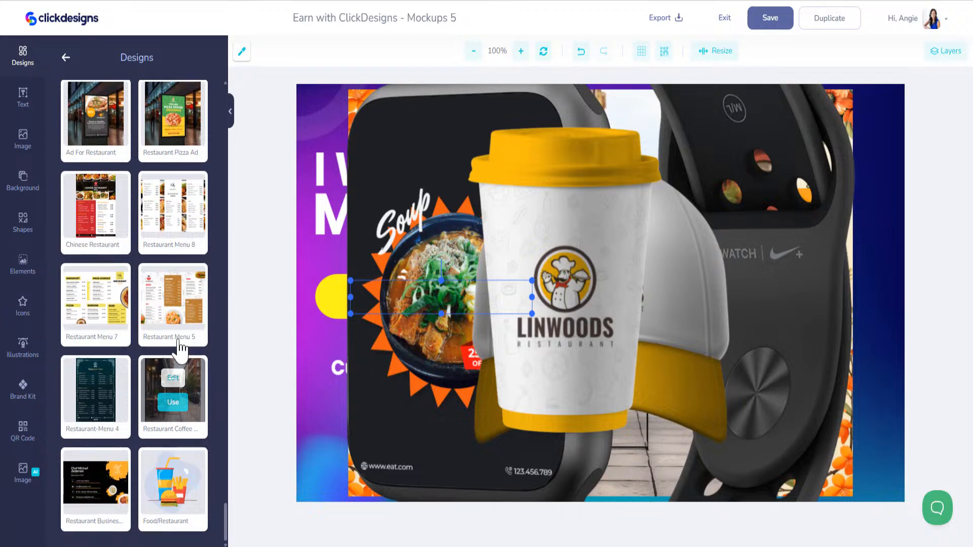
# - Shrink the coffee cup and move it to the bottom-right corner
pyautogui.click(560, 194)
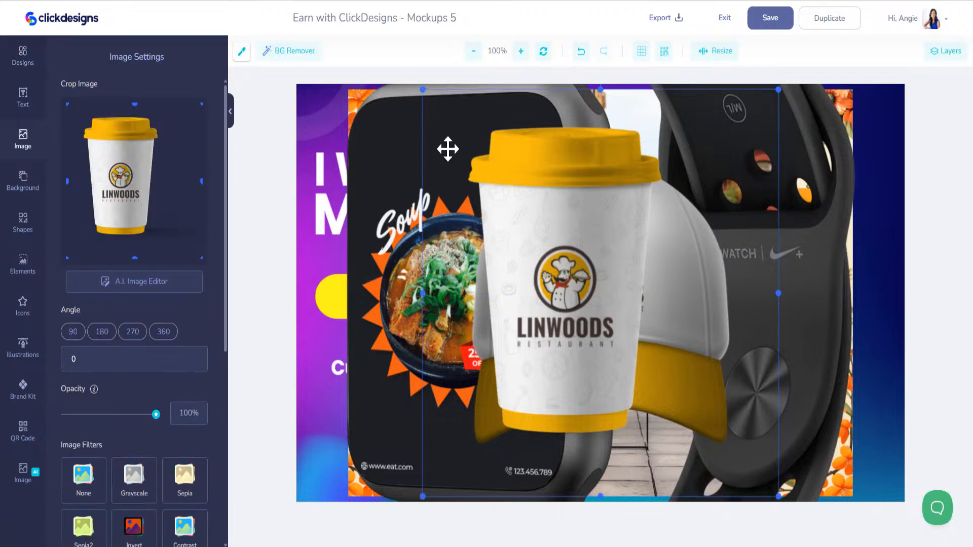
pyautogui.moveTo(422, 89); pyautogui.dragTo(708, 387)
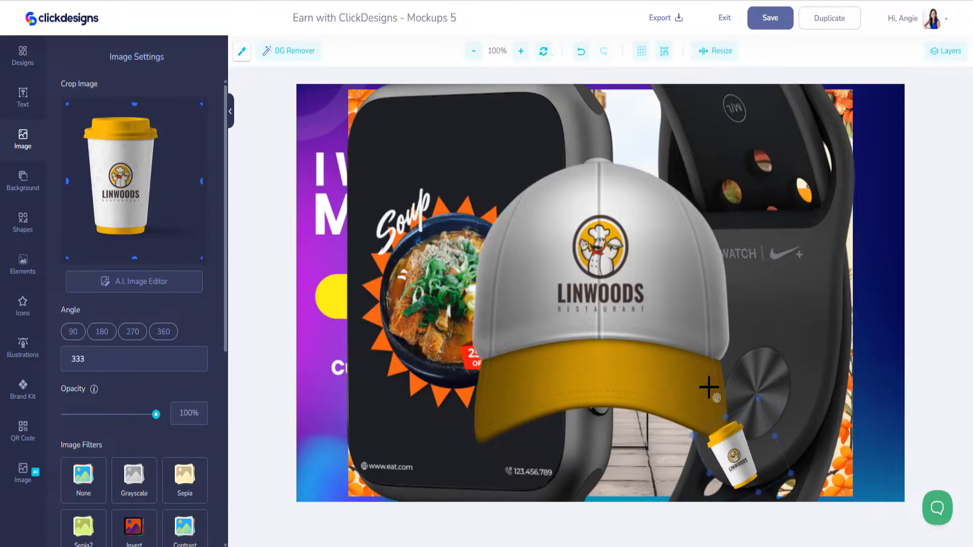
pyautogui.click(727, 437)
pyautogui.click(731, 445)
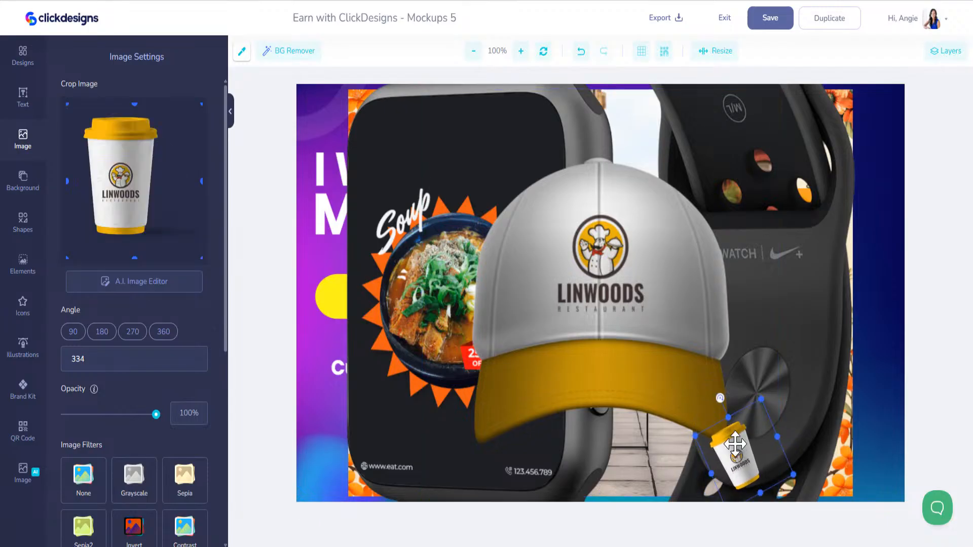
pyautogui.moveTo(735, 444); pyautogui.dragTo(868, 451)
# - Shrink the Linwoods cap and park it in the top-right corner
pyautogui.click(637, 341)
pyautogui.moveTo(571, 217); pyautogui.dragTo(567, 278)
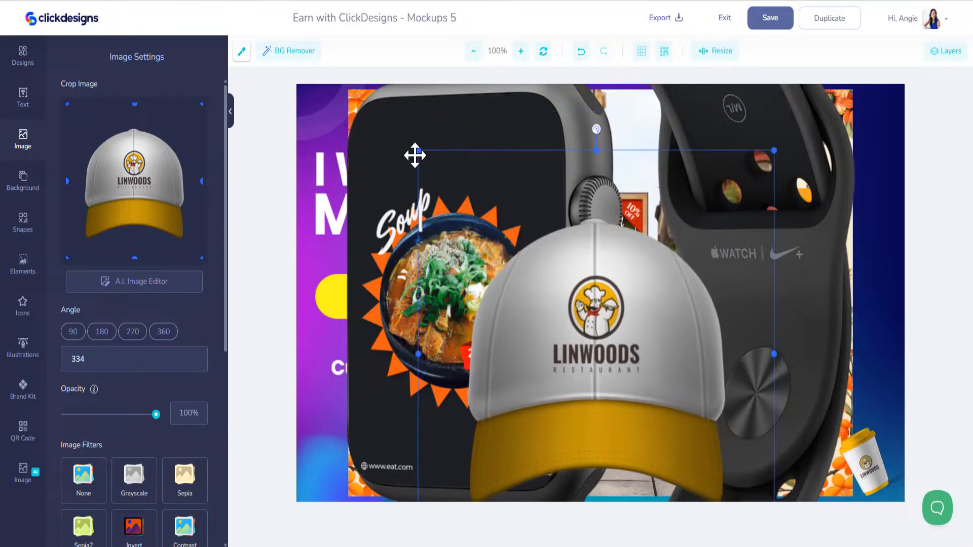
pyautogui.moveTo(418, 151); pyautogui.dragTo(644, 379)
pyautogui.moveTo(646, 413); pyautogui.dragTo(843, 56)
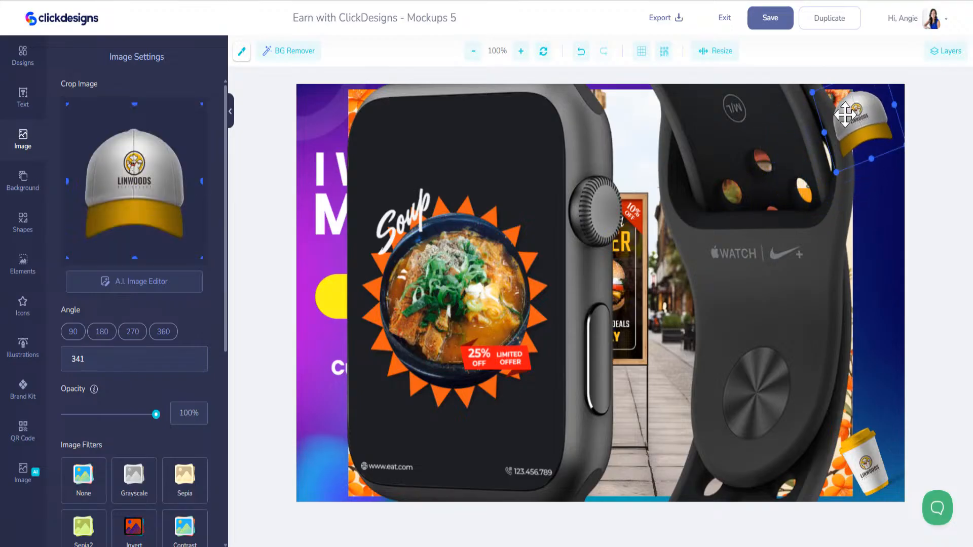
pyautogui.moveTo(466, 147); pyautogui.dragTo(464, 271)
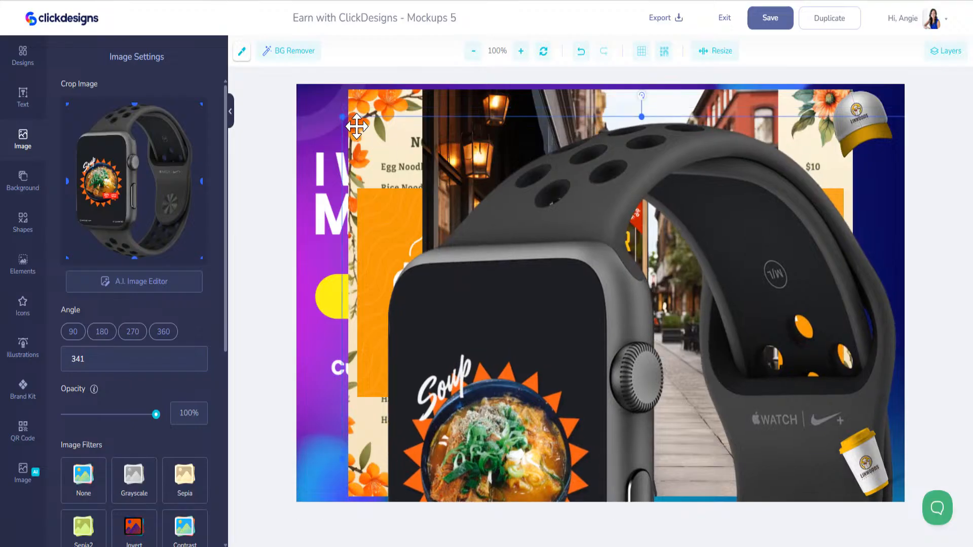
# - Shrink the soup smartwatch mockup and set it on the right-side menu panel
pyautogui.moveTo(344, 116); pyautogui.dragTo(683, 196)
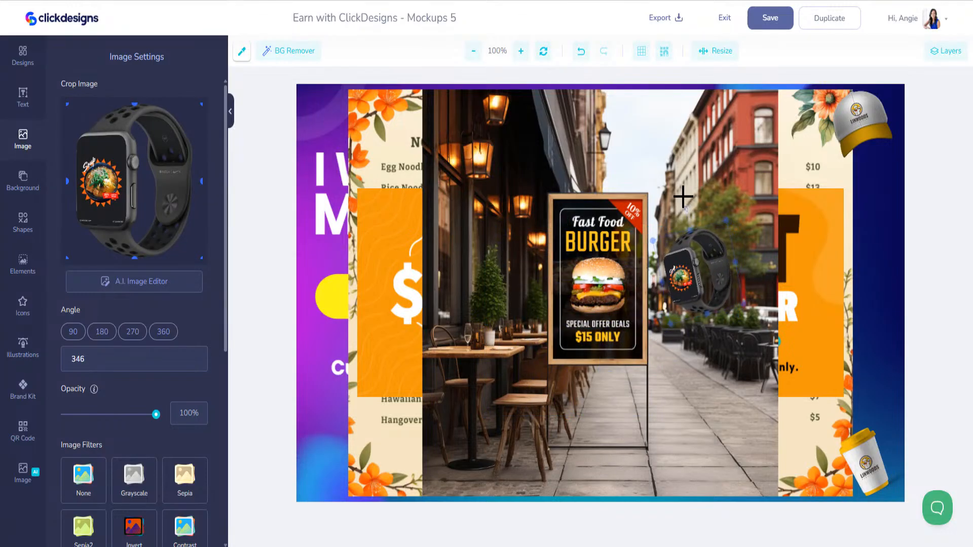
pyautogui.moveTo(697, 292); pyautogui.dragTo(849, 237)
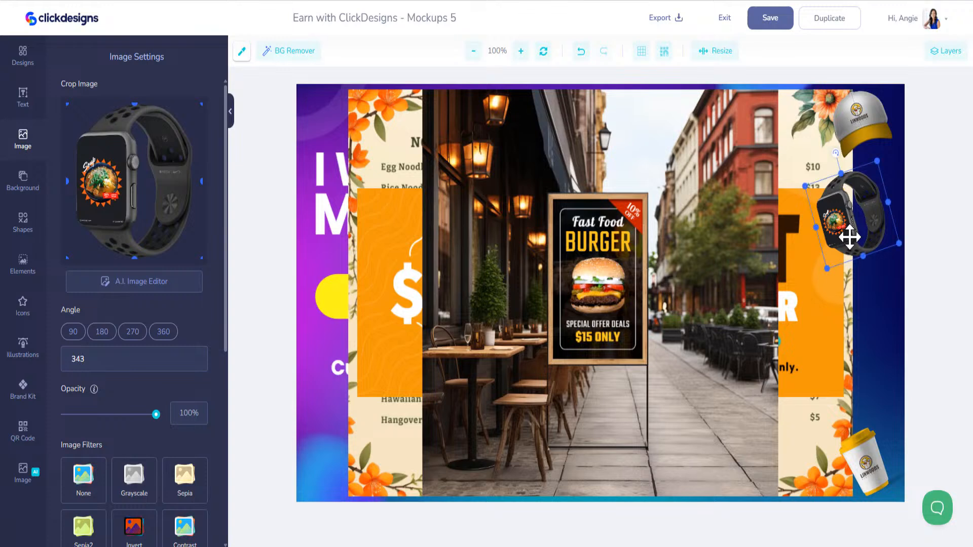
pyautogui.moveTo(826, 270); pyautogui.dragTo(858, 223)
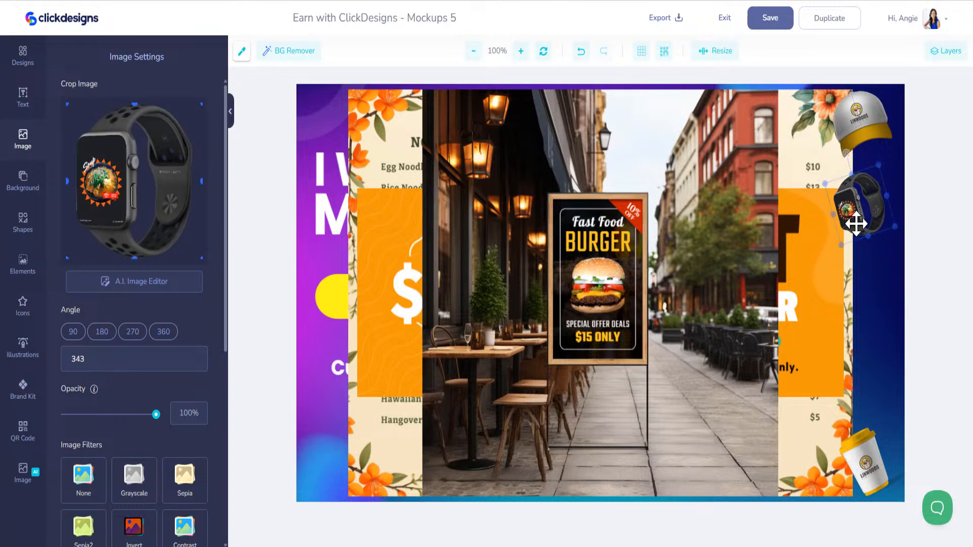
pyautogui.click(670, 217)
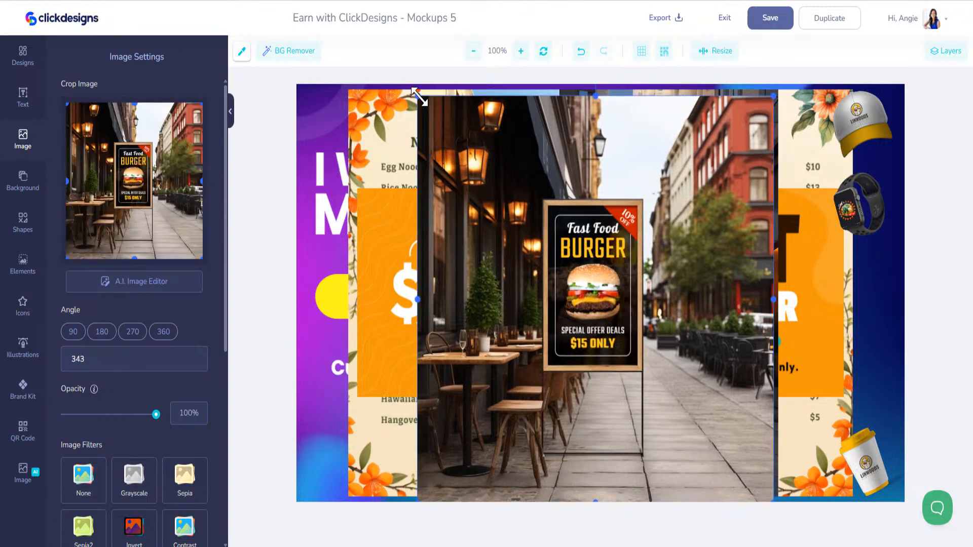
# - Shrink both street photos, tilting the Stay Home one, and move them to the right edge
pyautogui.moveTo(419, 96); pyautogui.dragTo(504, 213)
pyautogui.moveTo(533, 276); pyautogui.dragTo(851, 363)
pyautogui.click(694, 295)
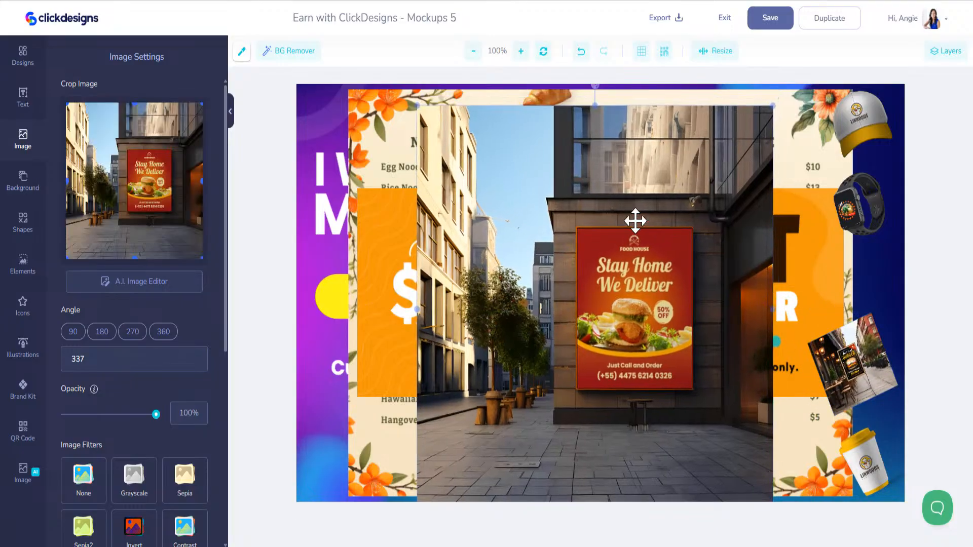
pyautogui.moveTo(423, 91); pyautogui.dragTo(699, 434)
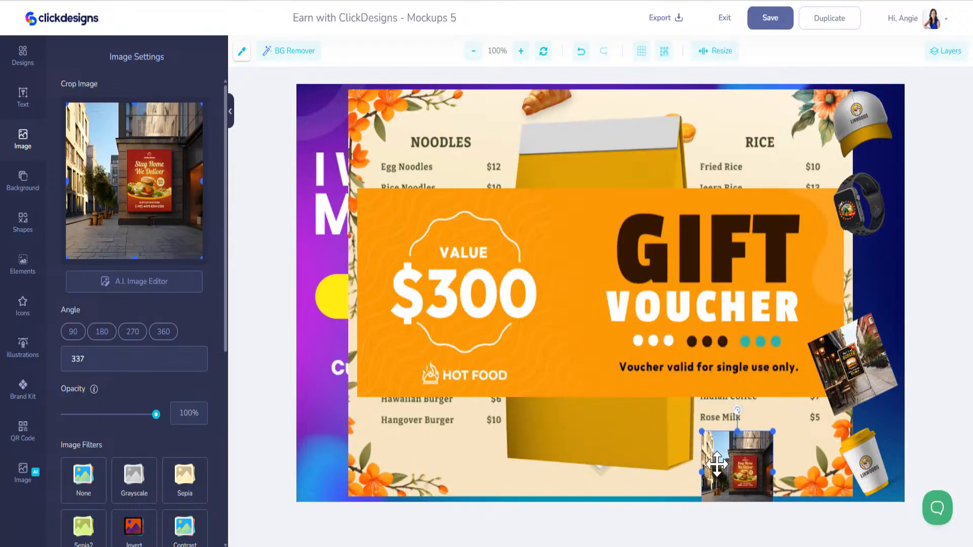
pyautogui.moveTo(732, 469); pyautogui.dragTo(726, 323)
pyautogui.moveTo(726, 261); pyautogui.dragTo(697, 254)
pyautogui.moveTo(740, 338); pyautogui.dragTo(780, 160)
# - Shrink the $300 gift voucher, tilt it to 338° beside Vegetable Biryani, and nudge the yellow bag down
pyautogui.click(373, 193)
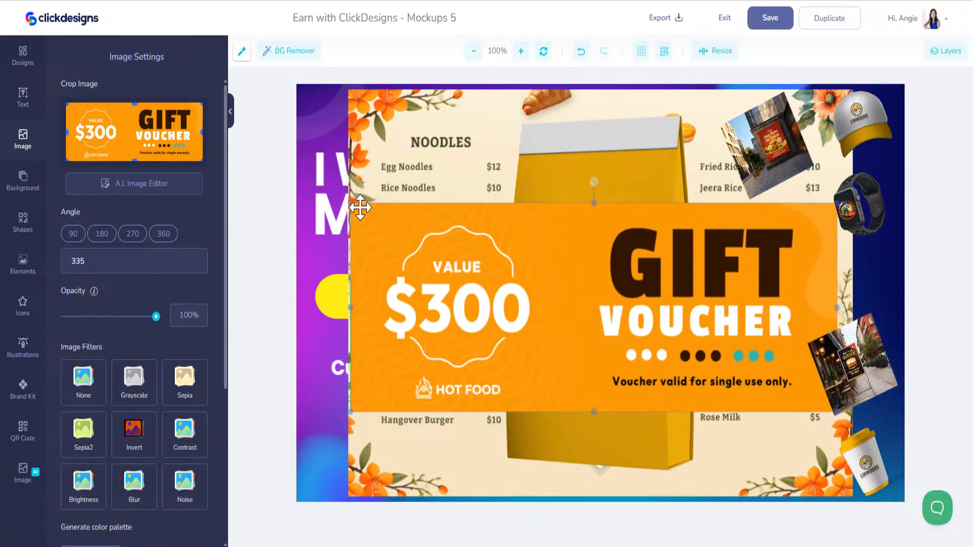
pyautogui.moveTo(354, 205); pyautogui.dragTo(690, 379)
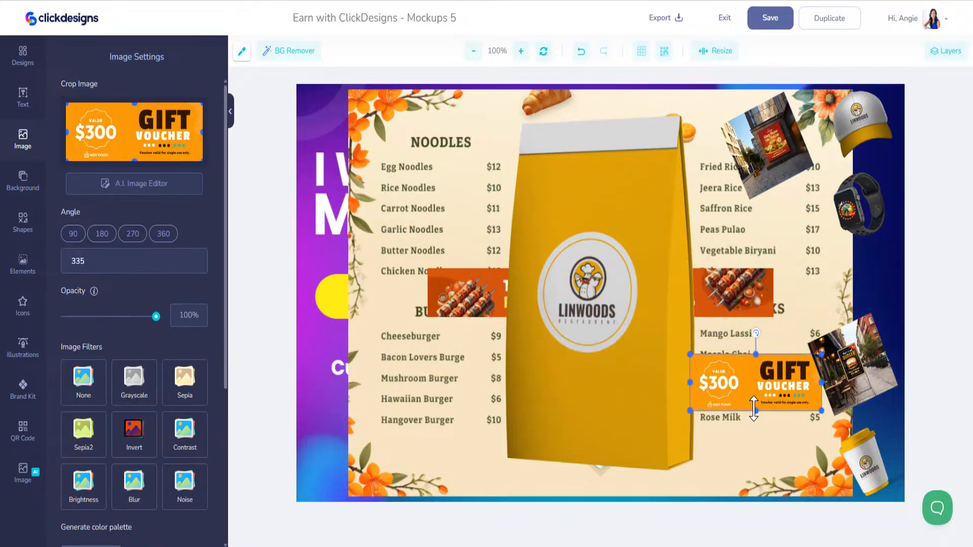
pyautogui.moveTo(755, 405); pyautogui.dragTo(755, 411)
pyautogui.moveTo(752, 395); pyautogui.dragTo(736, 407)
pyautogui.moveTo(740, 346)
pyautogui.mouseDown()
pyautogui.moveTo(715, 337)
pyautogui.moveTo(724, 347)
pyautogui.mouseUp()
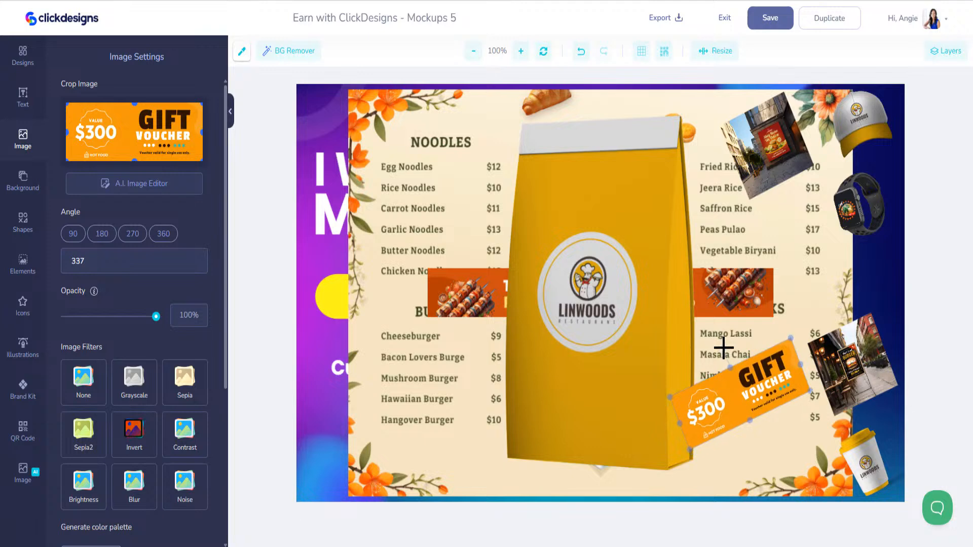
pyautogui.moveTo(754, 390); pyautogui.dragTo(796, 290)
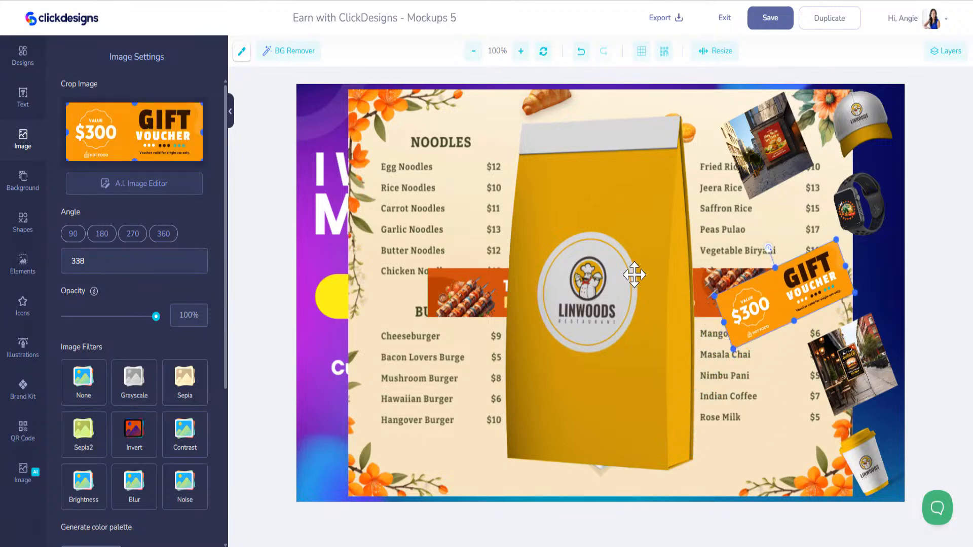
pyautogui.click(586, 224)
pyautogui.moveTo(586, 223); pyautogui.dragTo(584, 234)
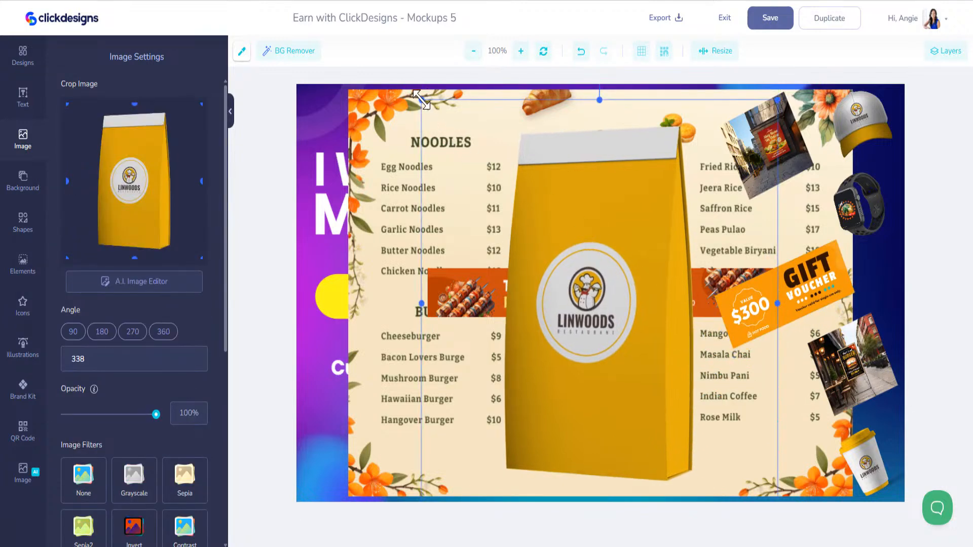
# - Shrink the yellow Linwoods bag and move it to the upper right near the cap
pyautogui.moveTo(420, 99); pyautogui.dragTo(684, 401)
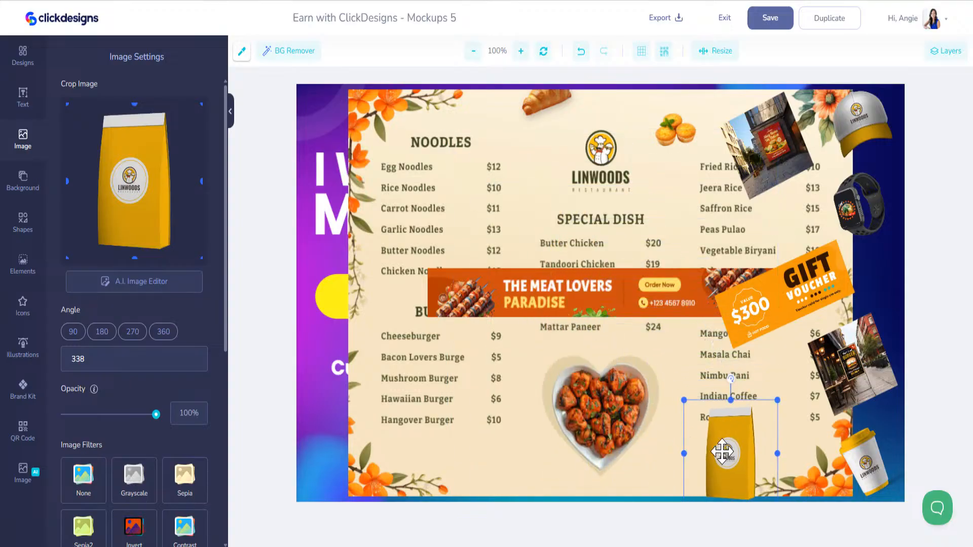
pyautogui.moveTo(722, 451); pyautogui.dragTo(559, 322)
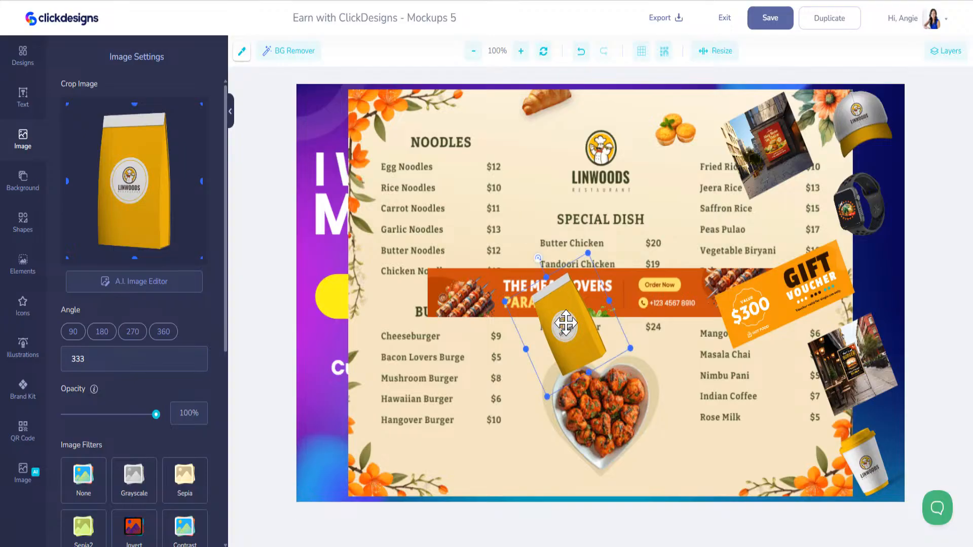
pyautogui.moveTo(565, 322); pyautogui.dragTo(687, 152)
# - Shrink the restaurant menu to a small card at the bottom right
pyautogui.click(393, 89)
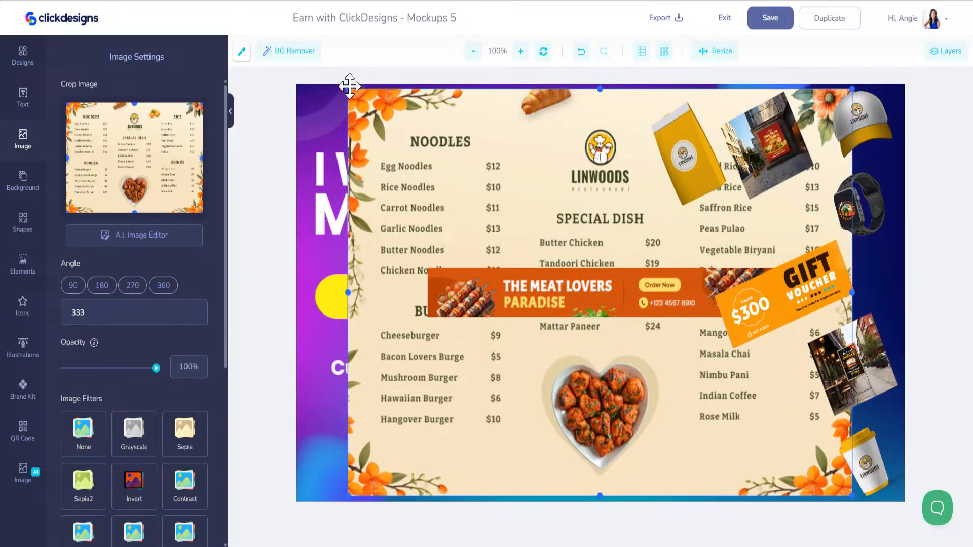
pyautogui.moveTo(349, 90); pyautogui.dragTo(717, 391)
pyautogui.moveTo(756, 443); pyautogui.dragTo(376, 288)
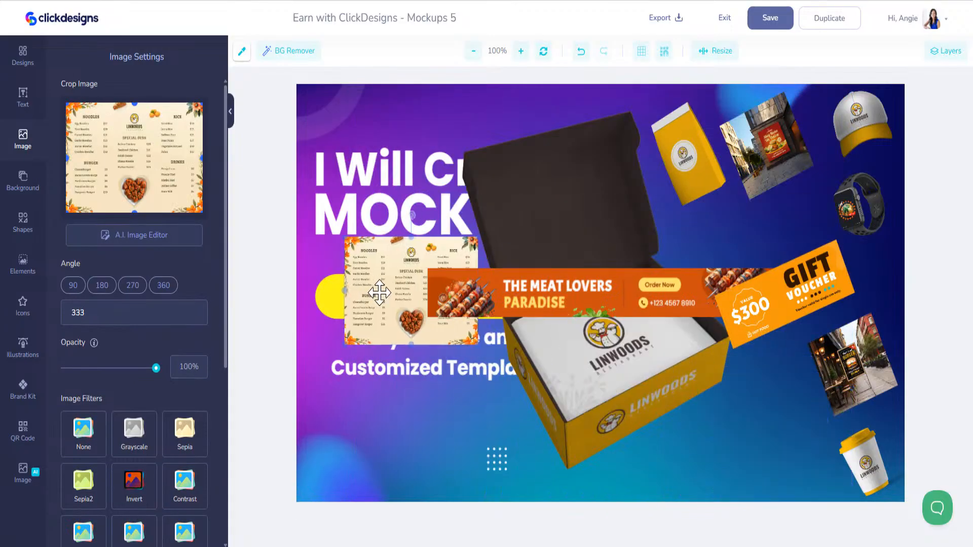
pyautogui.moveTo(341, 238); pyautogui.dragTo(706, 355)
# - Nudge the menu card, then shrink, tilt and move the box mockup down-right off the headline
pyautogui.moveTo(742, 448); pyautogui.dragTo(771, 441)
pyautogui.moveTo(500, 202); pyautogui.dragTo(396, 205)
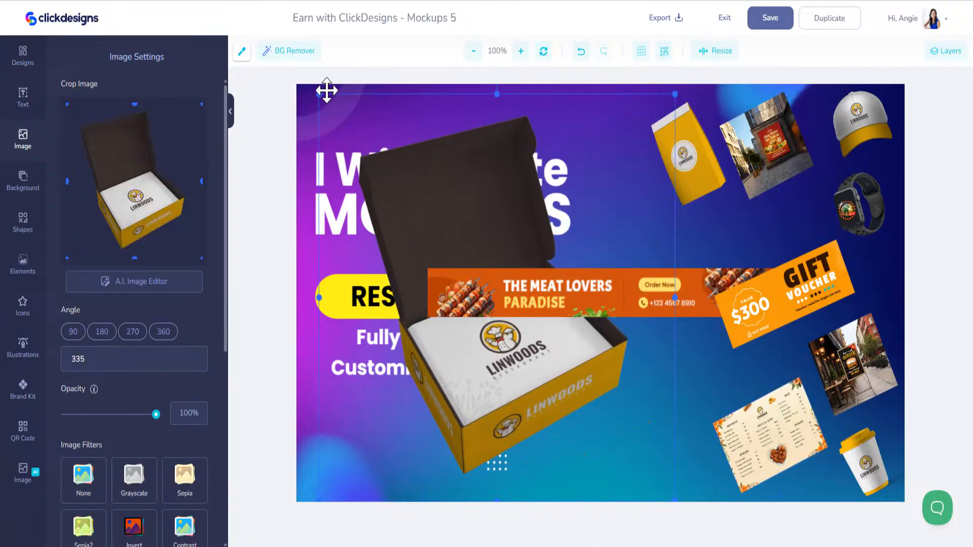
pyautogui.moveTo(320, 95); pyautogui.dragTo(485, 351)
pyautogui.moveTo(512, 255)
pyautogui.mouseDown()
pyautogui.moveTo(478, 233)
pyautogui.moveTo(501, 248)
pyautogui.mouseUp()
pyautogui.moveTo(585, 408); pyautogui.dragTo(668, 445)
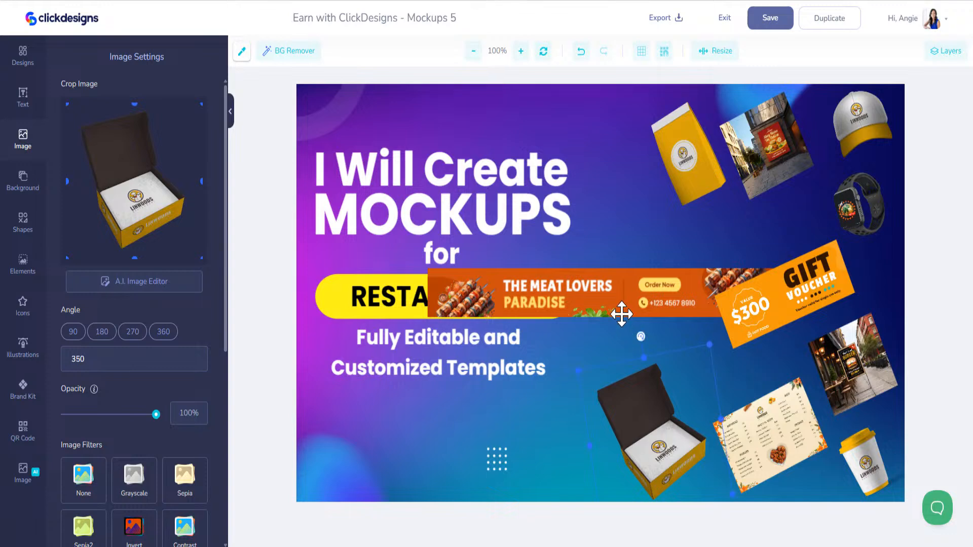
# - Shrink the Meat Lovers Paradise banner to a slim strip tilted at 339° near the voucher
pyautogui.moveTo(622, 314); pyautogui.dragTo(563, 311)
pyautogui.moveTo(549, 257); pyautogui.dragTo(529, 242)
pyautogui.moveTo(392, 394); pyautogui.dragTo(515, 317)
pyautogui.moveTo(569, 293); pyautogui.dragTo(673, 278)
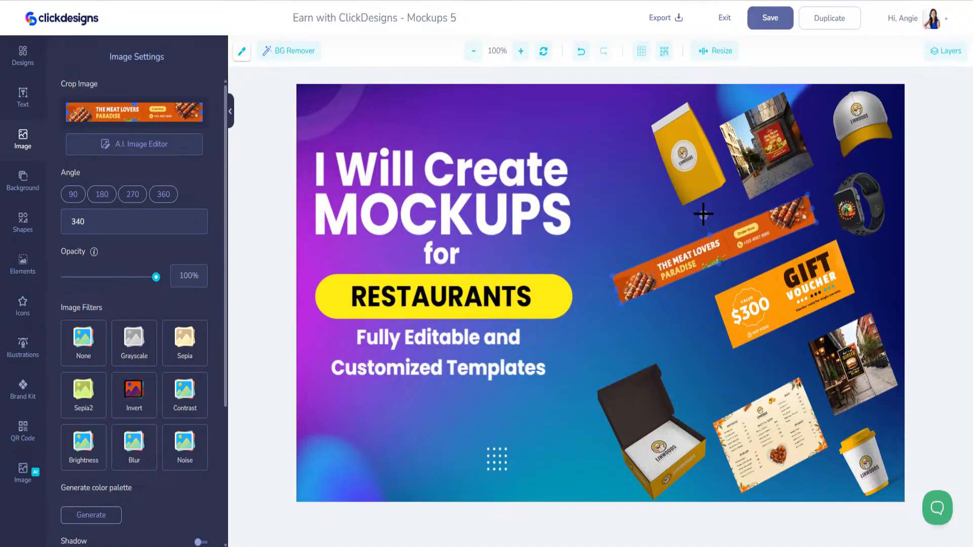
pyautogui.moveTo(703, 214); pyautogui.dragTo(703, 213)
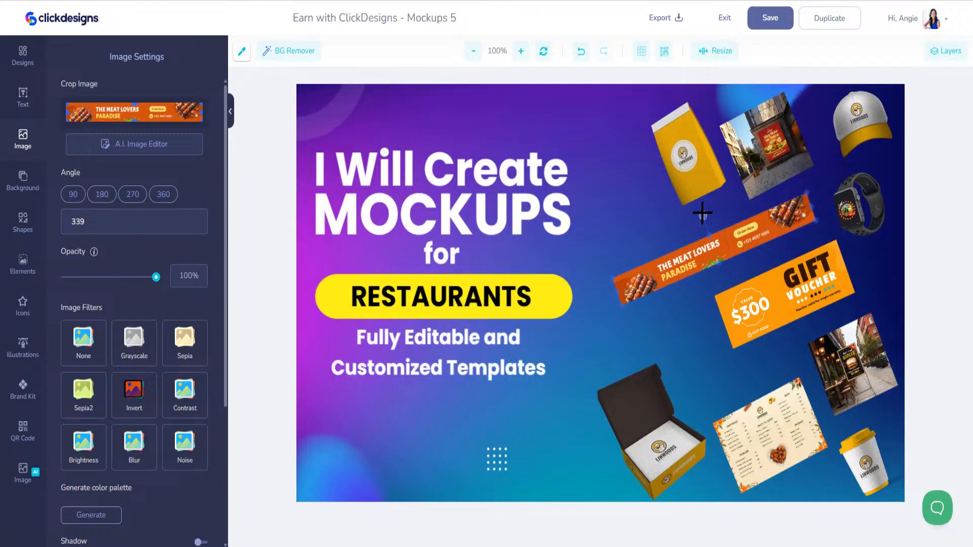
# - Tilt the yellow bag slightly more and shift it up-left
pyautogui.click(690, 158)
pyautogui.moveTo(659, 96); pyautogui.dragTo(658, 93)
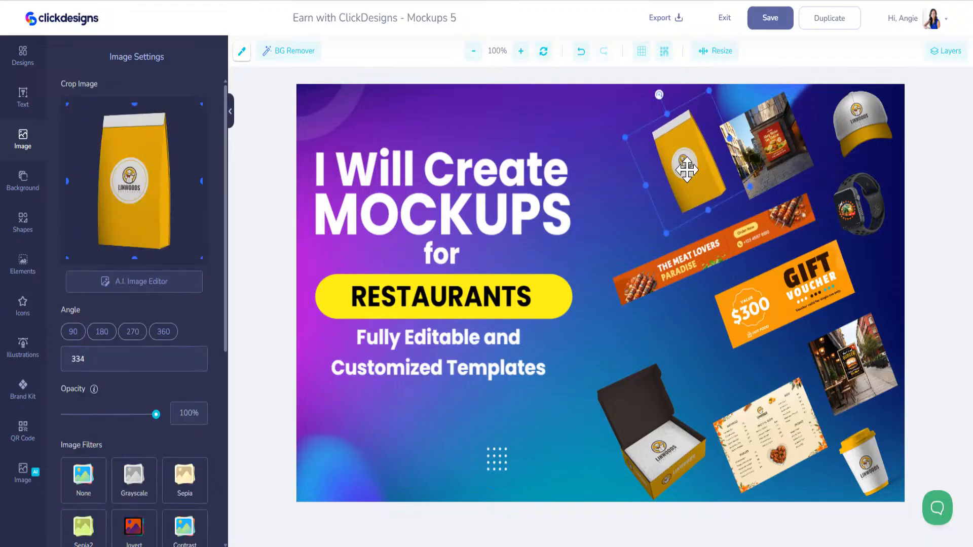
pyautogui.moveTo(686, 170); pyautogui.dragTo(682, 166)
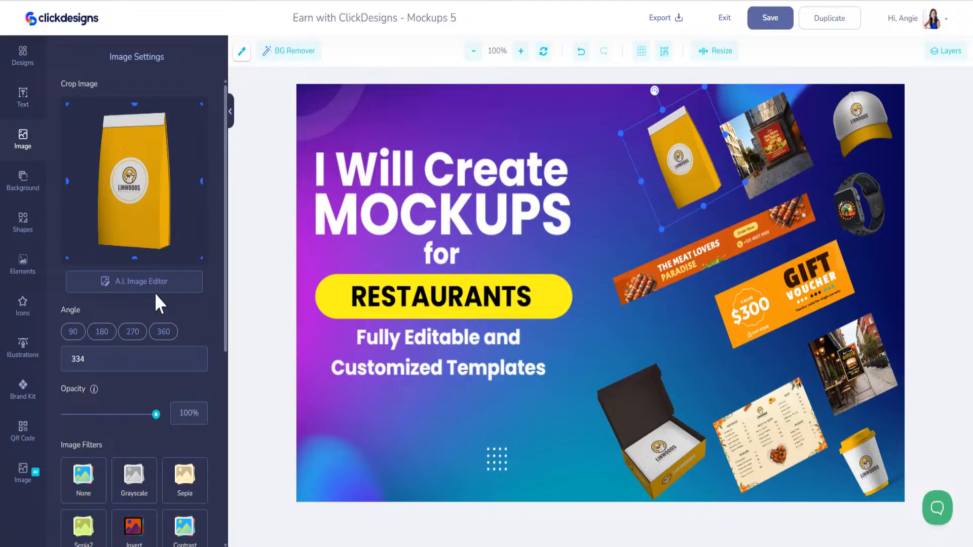
# - Search templates for 'food' and add the white Linwoods T-shirt mockup to the canvas
pyautogui.click(23, 56)
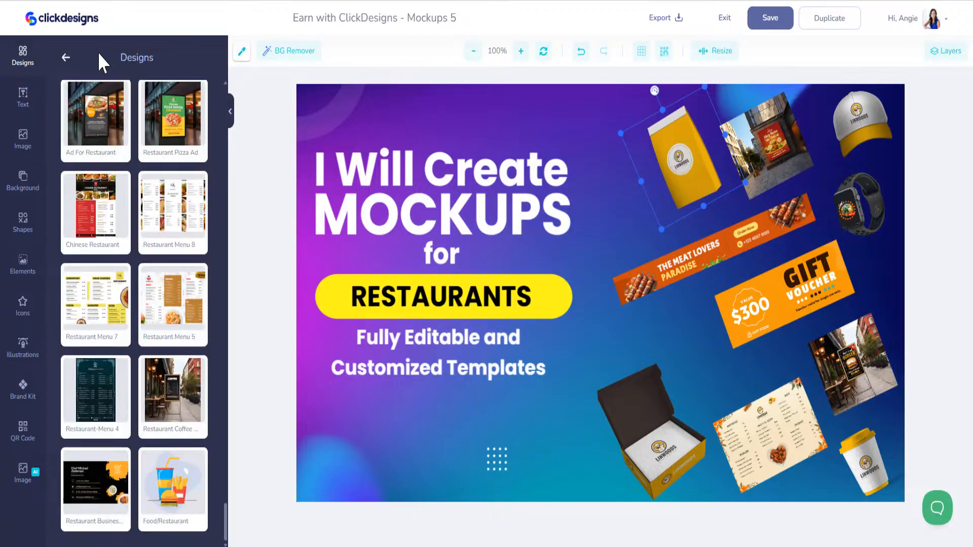
pyautogui.click(69, 56)
pyautogui.moveTo(136, 401)
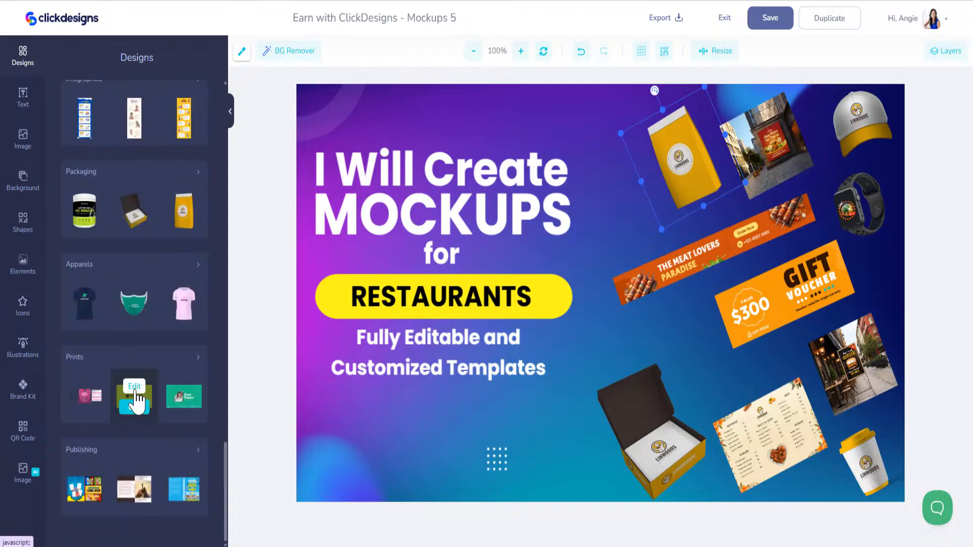
pyautogui.click(175, 267)
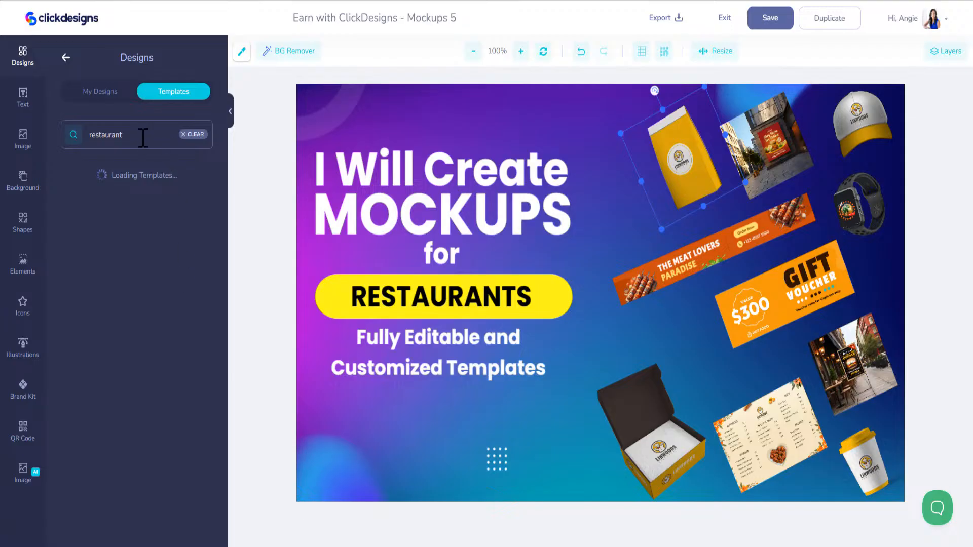
pyautogui.moveTo(143, 135); pyautogui.dragTo(59, 117)
pyautogui.write('food')
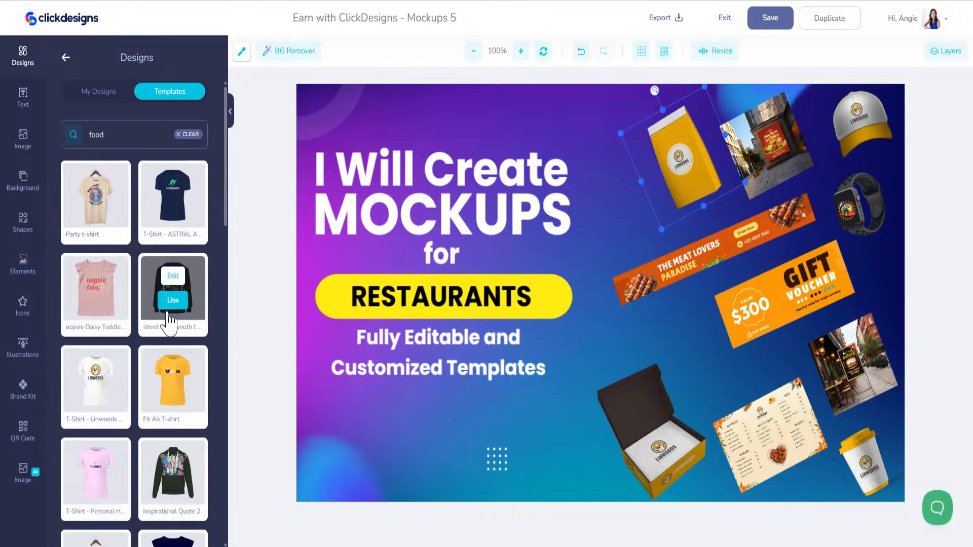
pyautogui.scroll(-1, 165, 324)
pyautogui.scroll(-1, 163, 320)
pyautogui.click(96, 276)
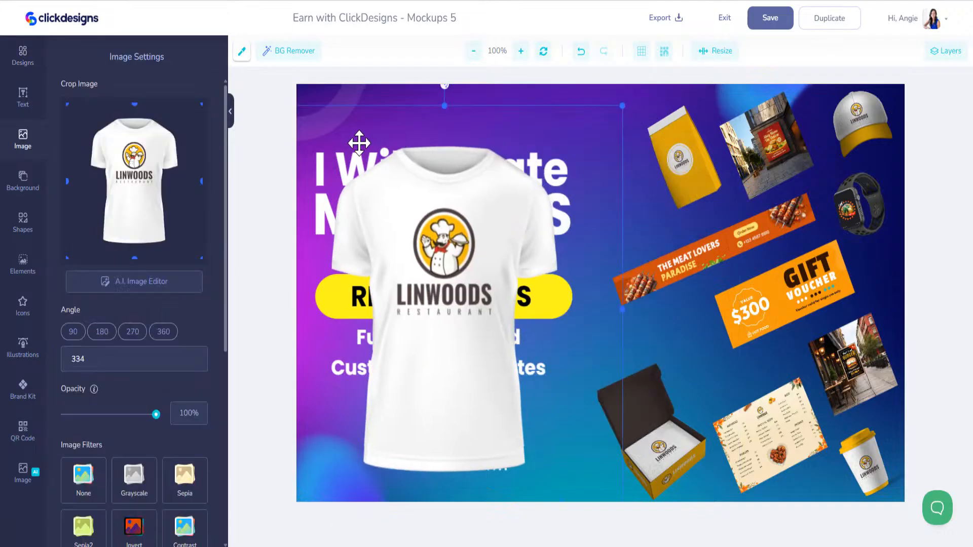
# - Shrink the Linwoods T-shirt, tilt it to 338° and tuck it beside the yellow bag
pyautogui.moveTo(624, 107); pyautogui.dragTo(517, 152)
pyautogui.moveTo(547, 228); pyautogui.dragTo(600, 174)
pyautogui.moveTo(651, 114); pyautogui.dragTo(646, 146)
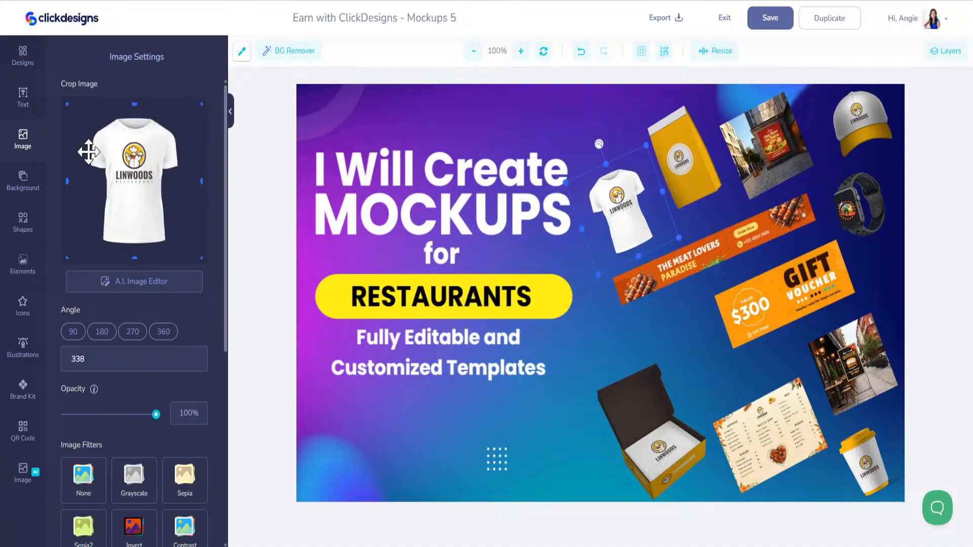
pyautogui.click(22, 55)
pyautogui.moveTo(123, 308)
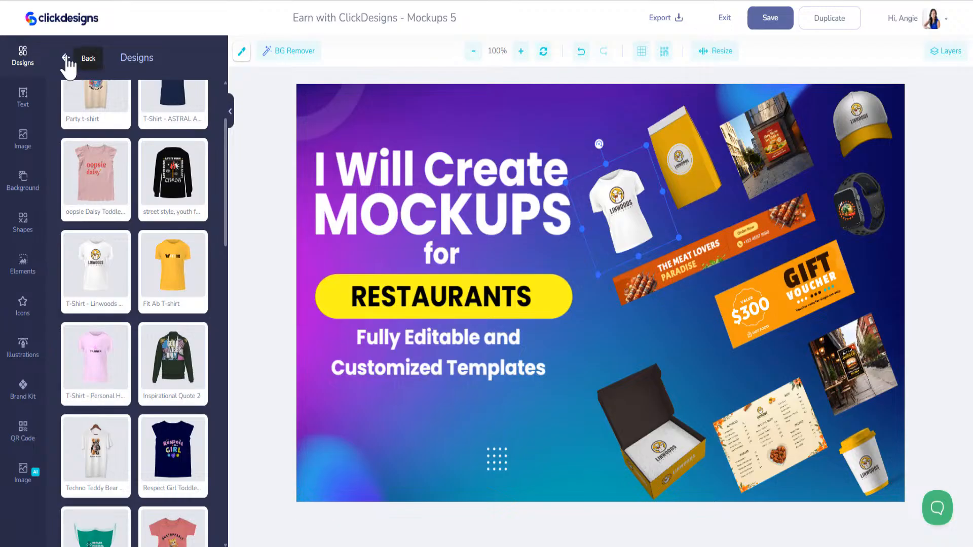
# - Search the food templates and add the Grilled Food book cover
pyautogui.click(65, 60)
pyautogui.moveTo(121, 218)
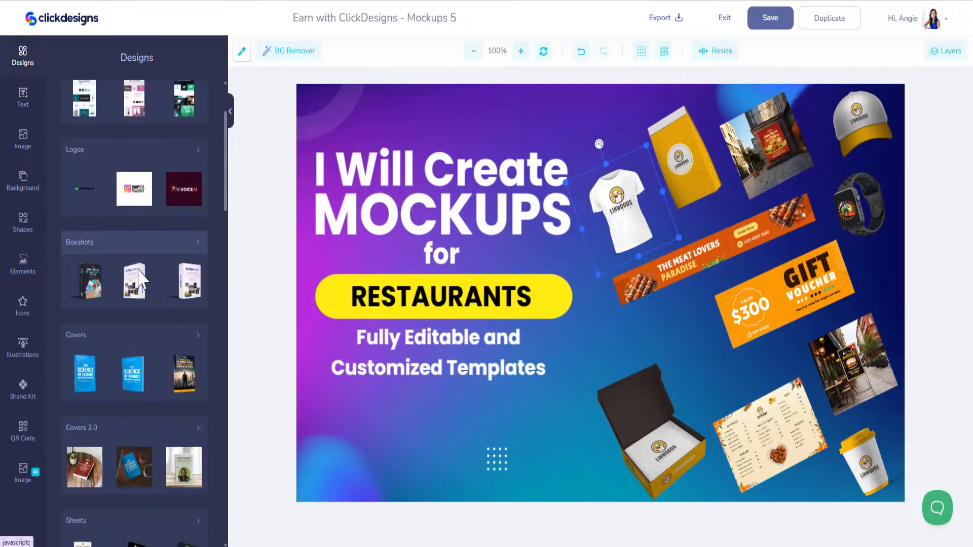
pyautogui.click(193, 349)
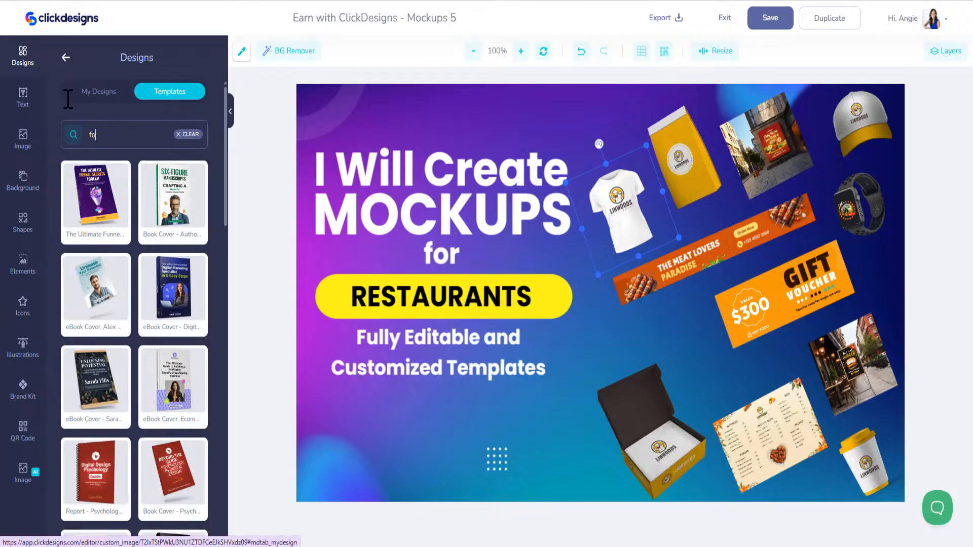
pyautogui.write('od')
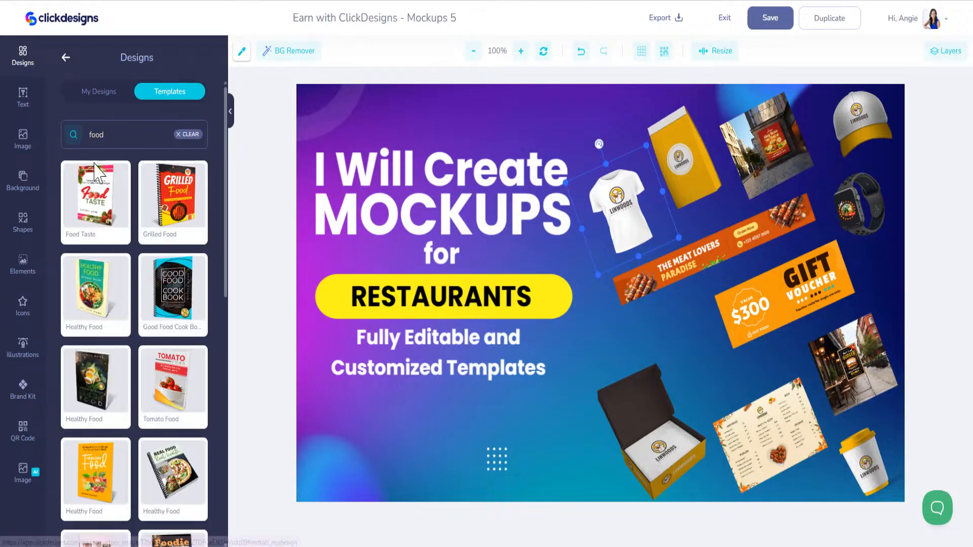
pyautogui.moveTo(175, 228)
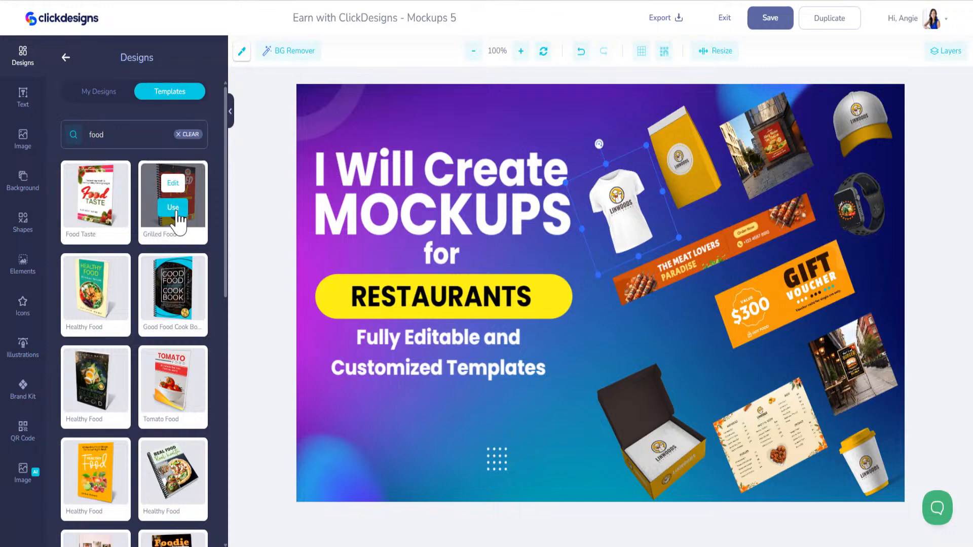
pyautogui.click(178, 218)
# - Shrink the Grilled Food book, tilt it to 338° and place it below the Linwoods box
pyautogui.click(480, 154)
pyautogui.moveTo(480, 154); pyautogui.dragTo(383, 157)
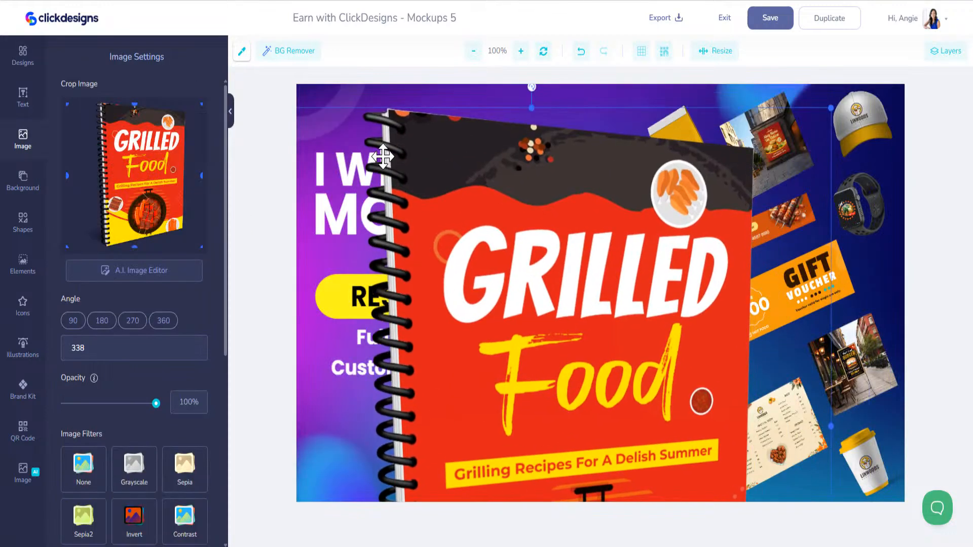
pyautogui.moveTo(320, 148); pyautogui.dragTo(399, 154)
pyautogui.moveTo(308, 113); pyautogui.dragTo(551, 401)
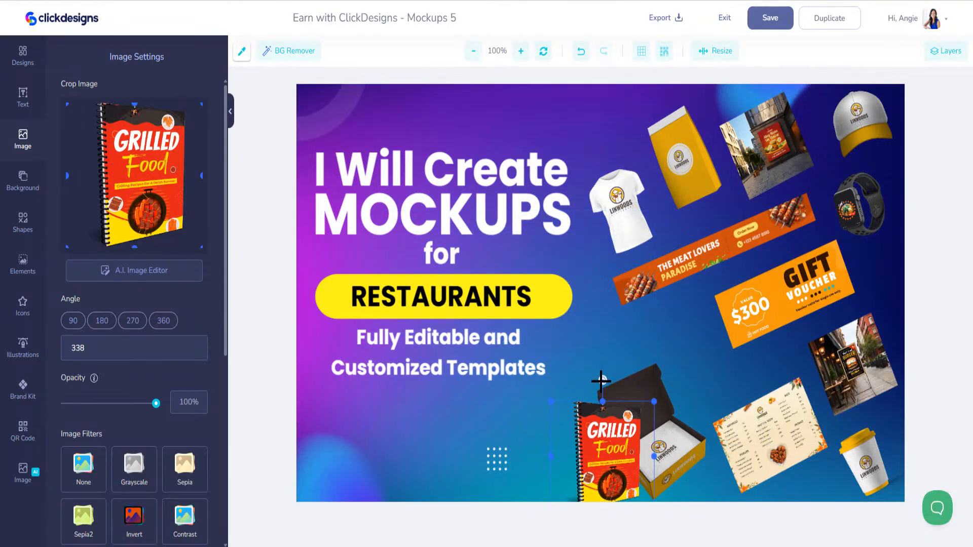
pyautogui.moveTo(601, 381); pyautogui.dragTo(578, 387)
pyautogui.moveTo(608, 431); pyautogui.dragTo(603, 350)
pyautogui.moveTo(659, 446); pyautogui.dragTo(689, 385)
pyautogui.click(580, 386)
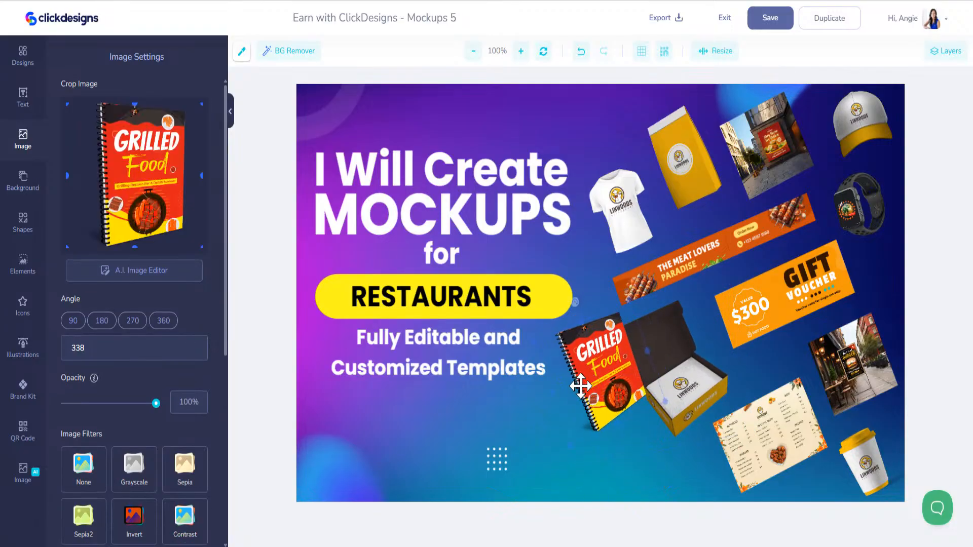
pyautogui.moveTo(581, 386); pyautogui.dragTo(601, 449)
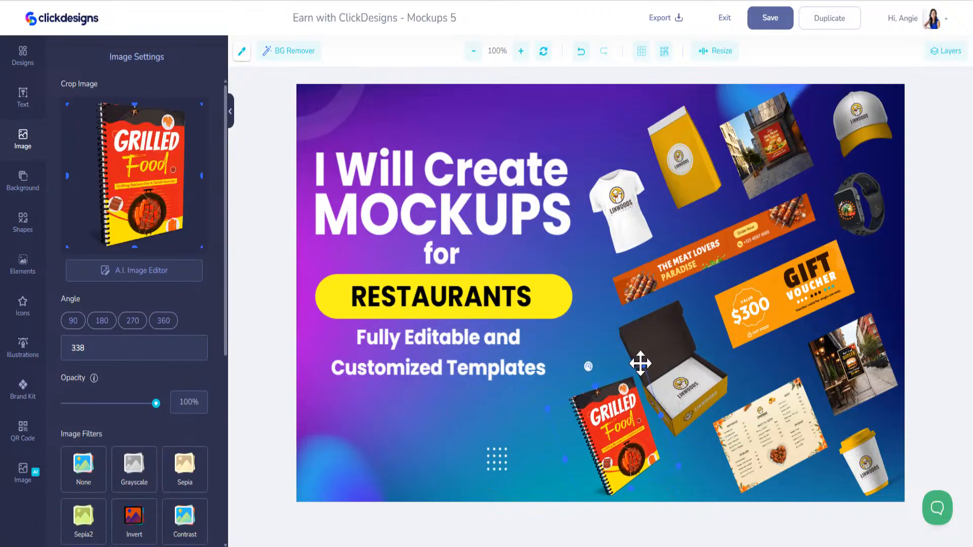
pyautogui.moveTo(642, 363); pyautogui.dragTo(633, 390)
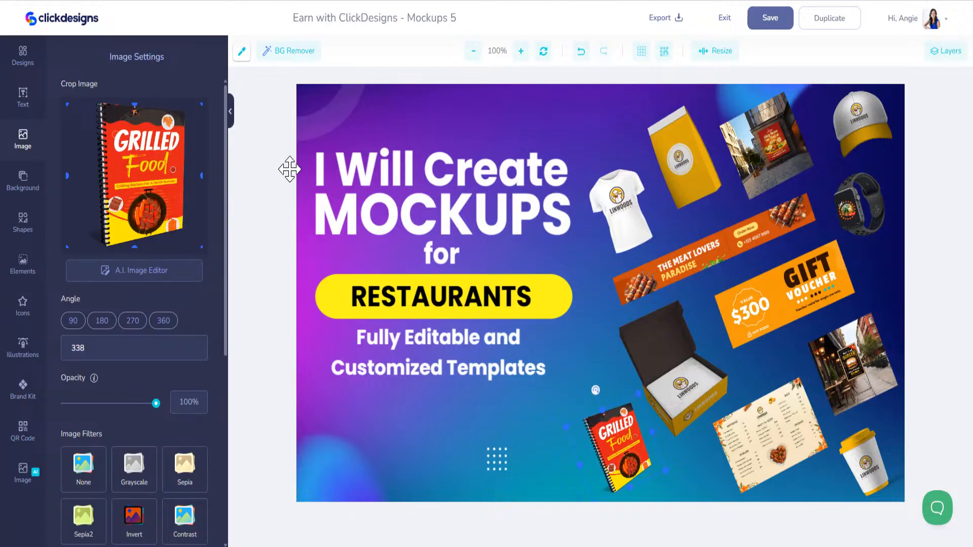
pyautogui.click(15, 56)
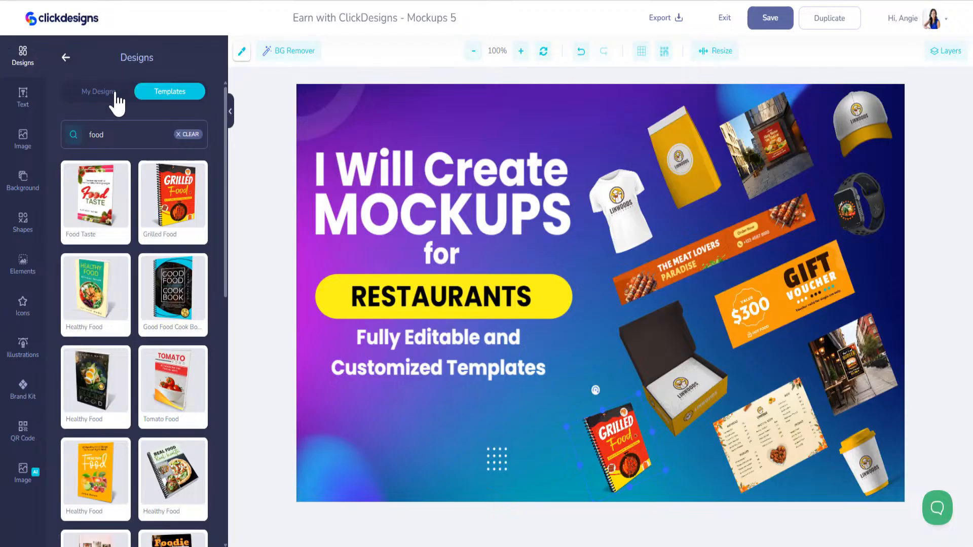
# - Reopen the food template results, then type and clear the 'restaurant' search term
pyautogui.click(66, 58)
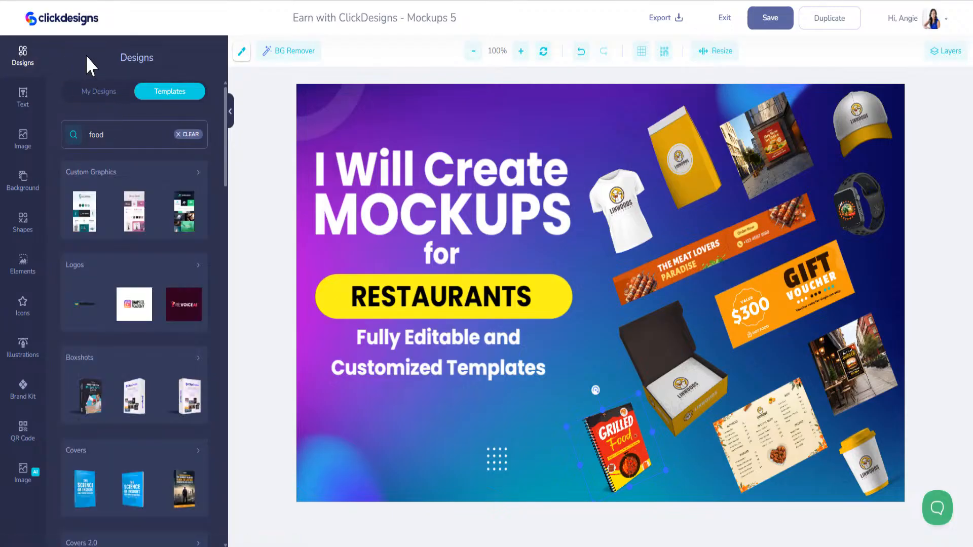
pyautogui.scroll(-5, 143, 329)
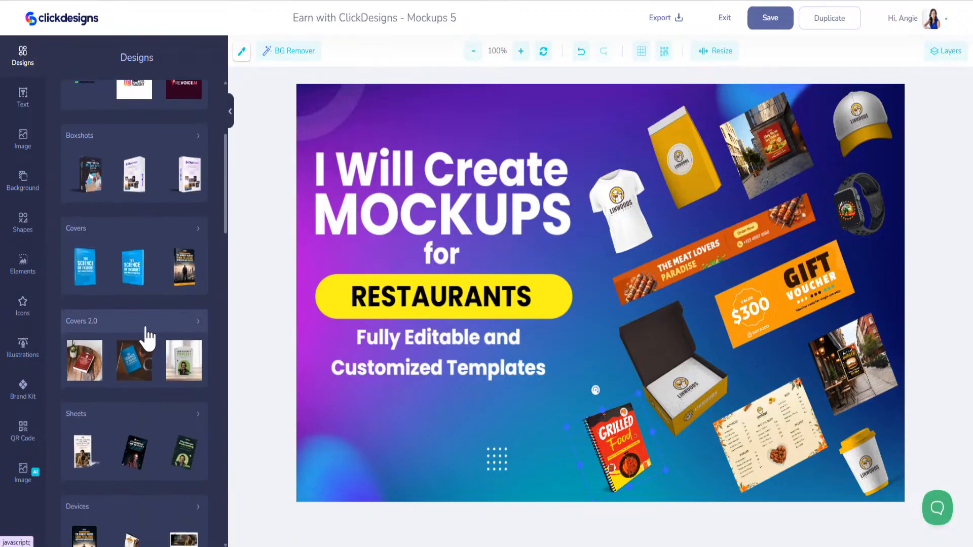
pyautogui.scroll(-8, 146, 329)
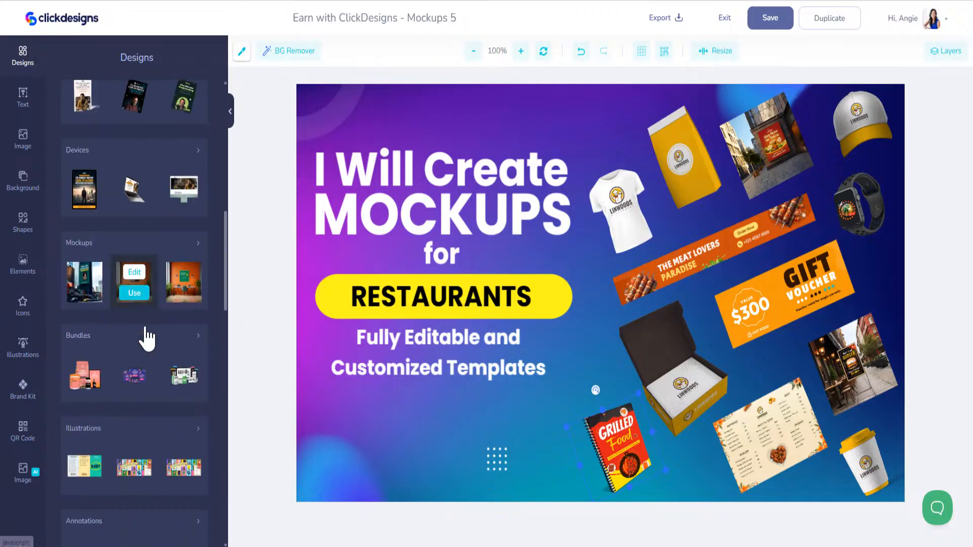
pyautogui.click(195, 291)
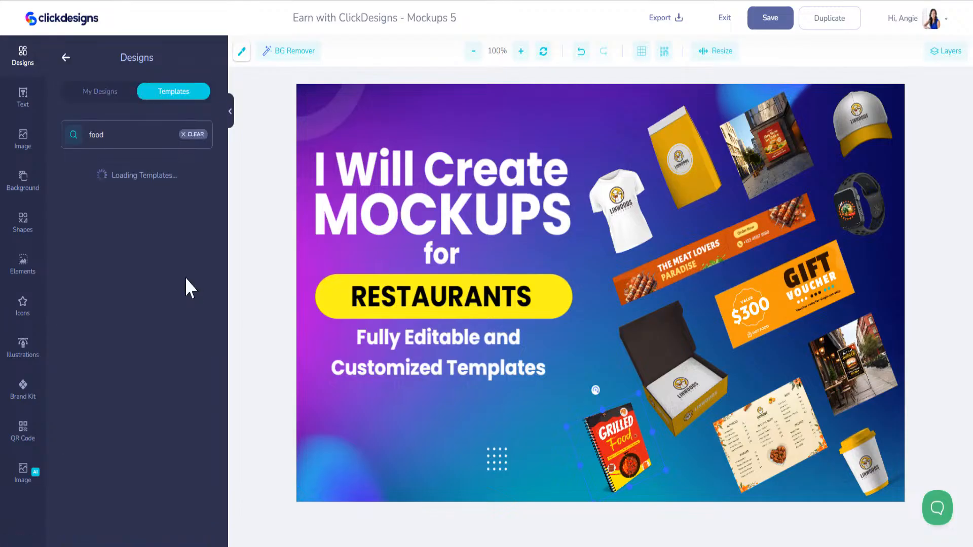
pyautogui.click(140, 136)
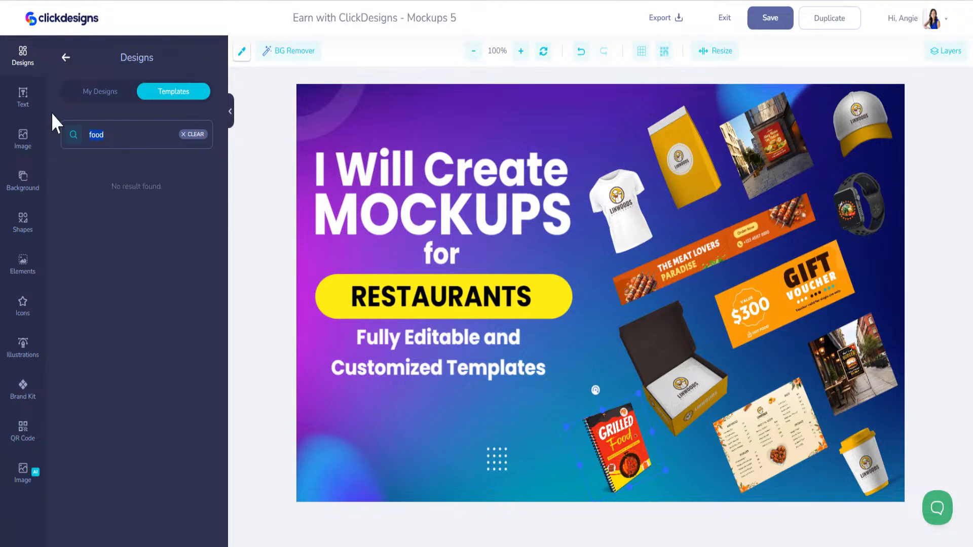
pyautogui.write('restaurant')
pyautogui.moveTo(127, 135); pyautogui.dragTo(59, 129)
pyautogui.press('BackSpace')
# - Search templates for 'food' and add the My Food Journey tablet mockup
pyautogui.click(68, 59)
pyautogui.scroll(-15, 147, 479)
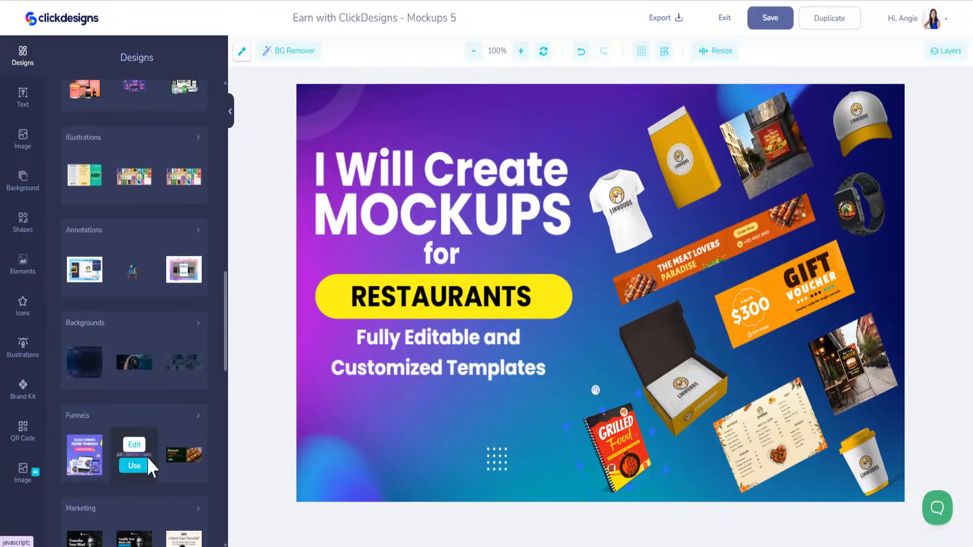
pyautogui.scroll(-5, 147, 458)
pyautogui.scroll(20, 152, 446)
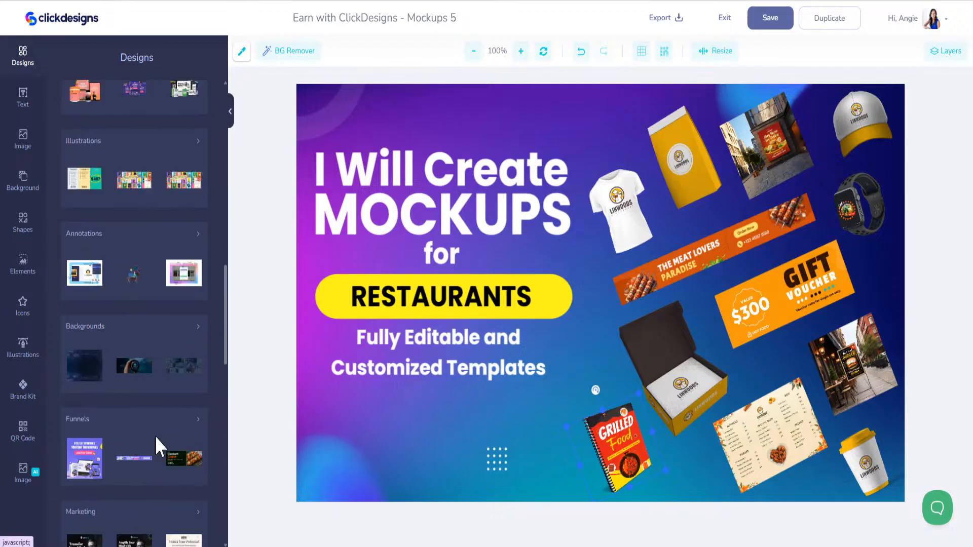
pyautogui.click(149, 132)
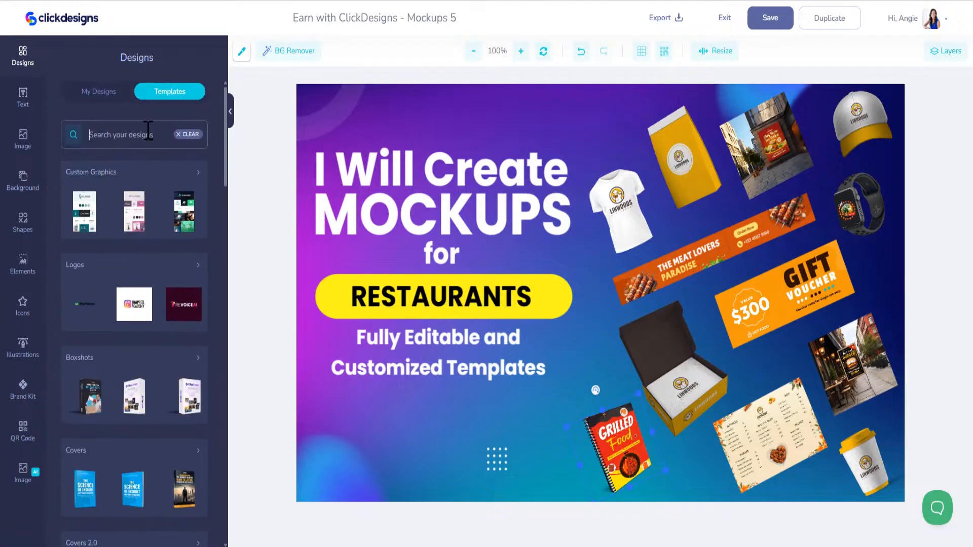
pyautogui.write('food')
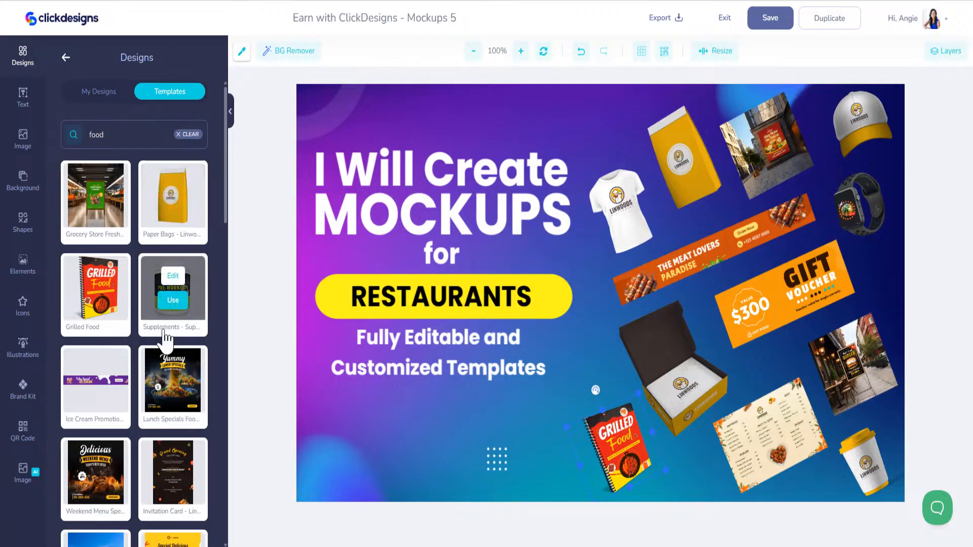
pyautogui.scroll(-4, 167, 337)
pyautogui.scroll(-10, 167, 337)
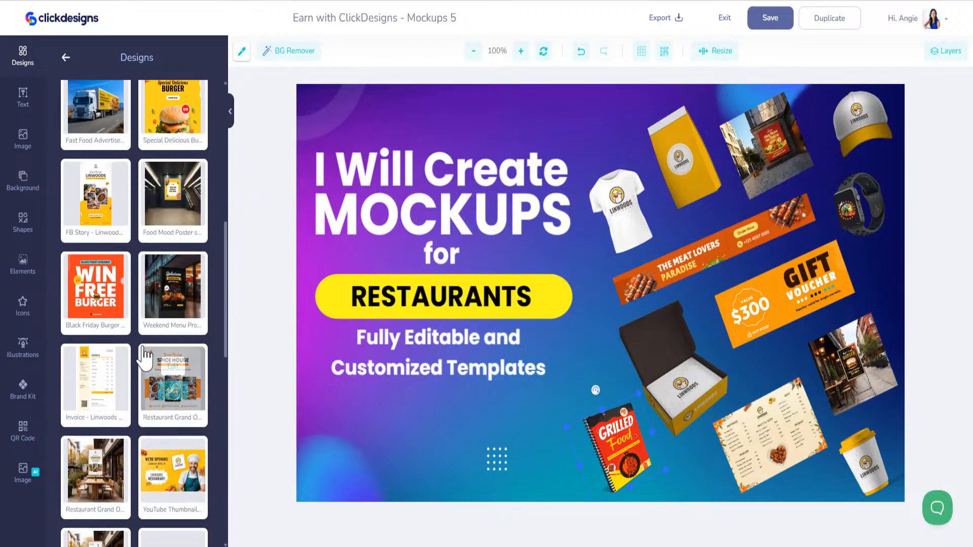
pyautogui.scroll(-6, 173, 261)
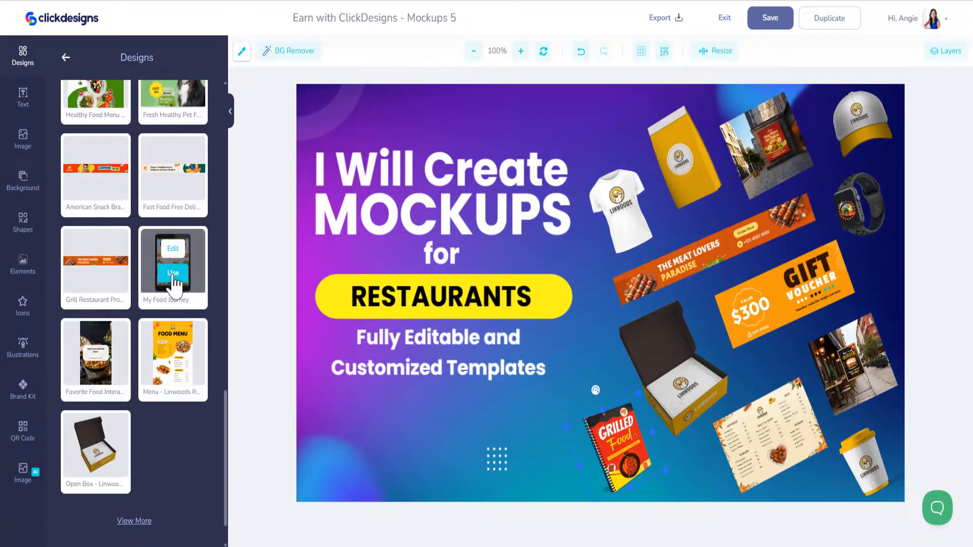
pyautogui.click(173, 274)
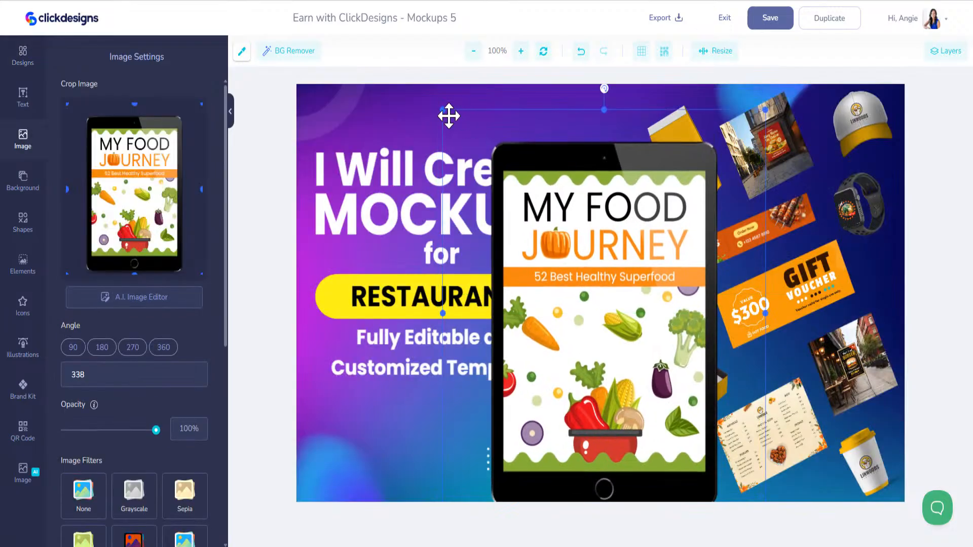
# - Rearrange the tablet, Grilled Food book and T-shirt mockups, placing the tablet near the top
pyautogui.moveTo(444, 111); pyautogui.dragTo(560, 284)
pyautogui.moveTo(625, 446); pyautogui.dragTo(618, 160)
pyautogui.moveTo(606, 228); pyautogui.dragTo(514, 390)
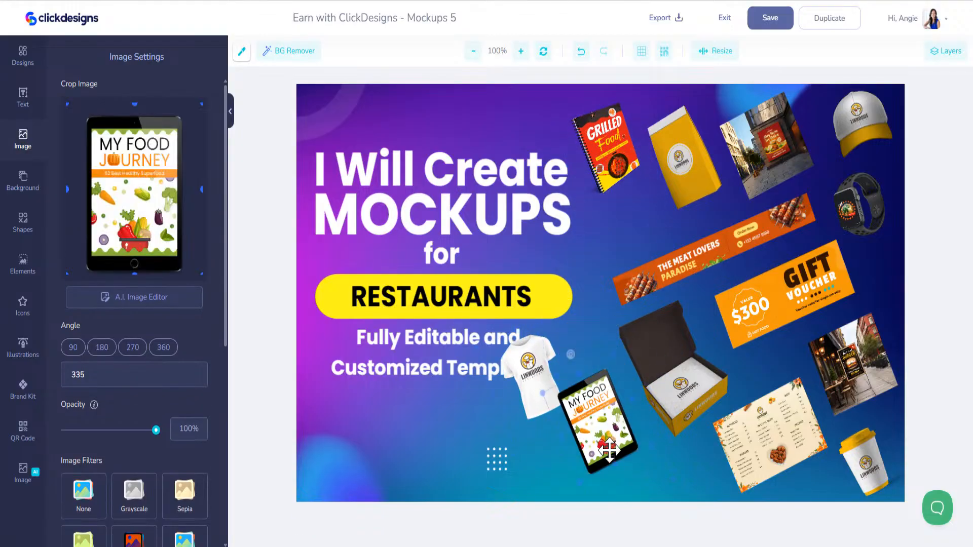
pyautogui.moveTo(598, 372); pyautogui.dragTo(626, 461)
pyautogui.moveTo(542, 388); pyautogui.dragTo(594, 371)
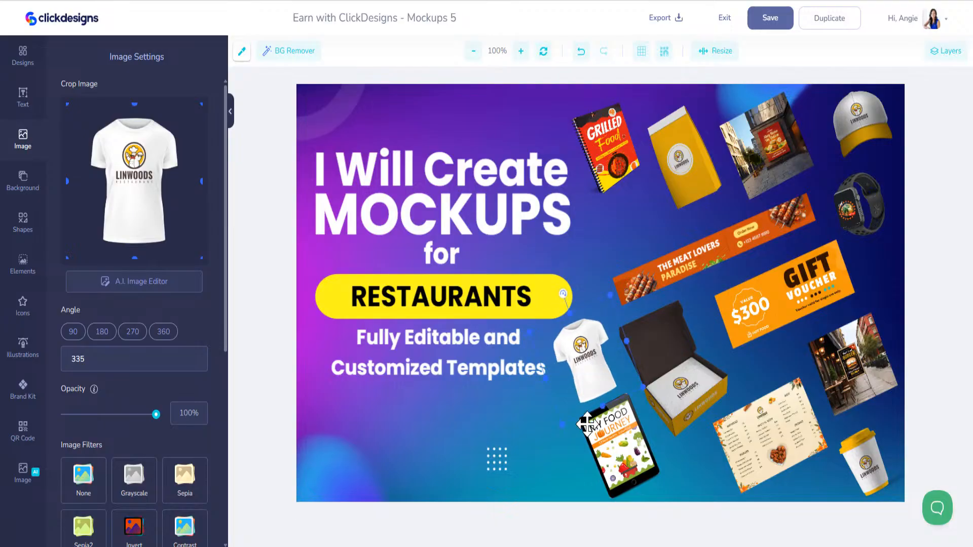
pyautogui.moveTo(606, 447); pyautogui.dragTo(616, 215)
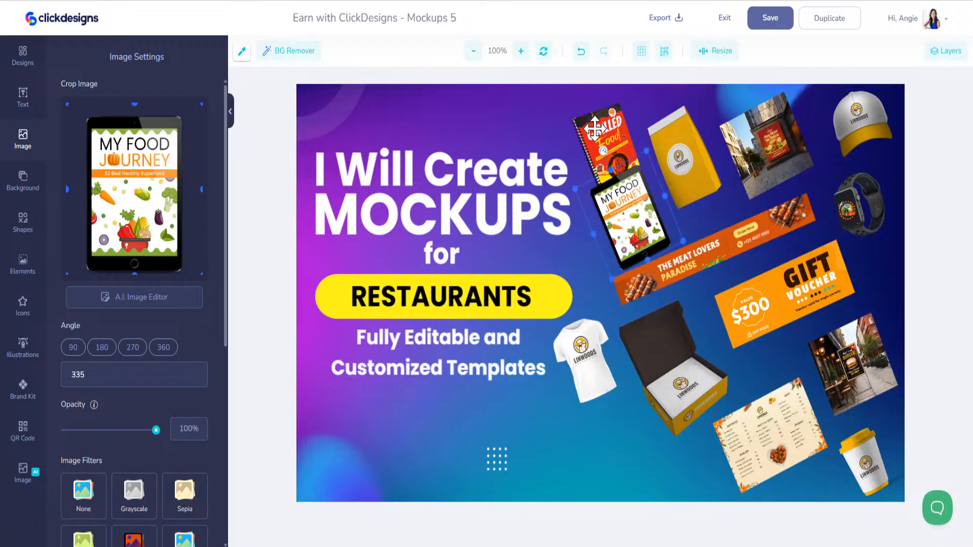
pyautogui.moveTo(603, 142); pyautogui.dragTo(615, 442)
# - Nudge the yellow bag mockup up slightly and save the Mockups 5 design
pyautogui.click(637, 219)
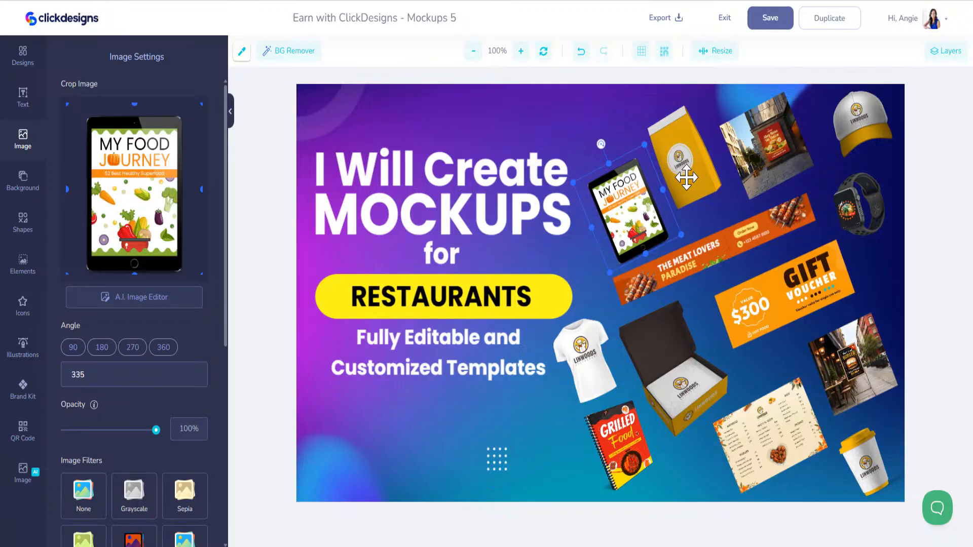
pyautogui.moveTo(686, 177); pyautogui.dragTo(683, 166)
pyautogui.click(768, 147)
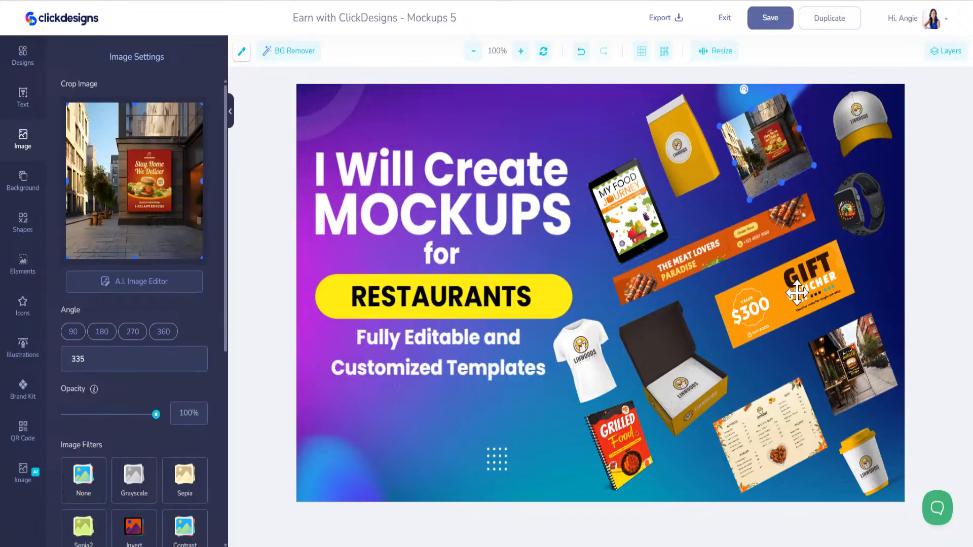
pyautogui.click(785, 20)
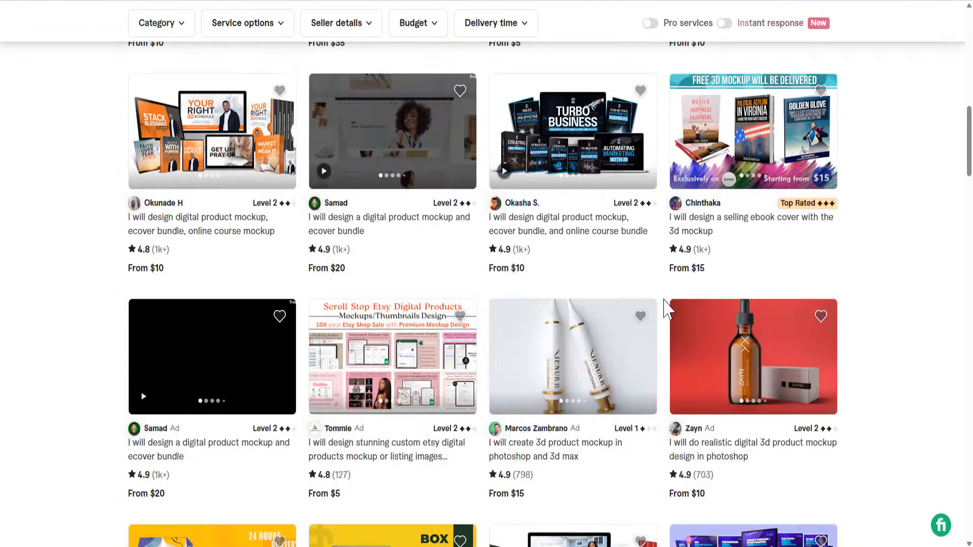
# - Scroll the mockup gig listings and advance the open gig's gallery to the next image
pyautogui.scroll(-5, 358, 380)
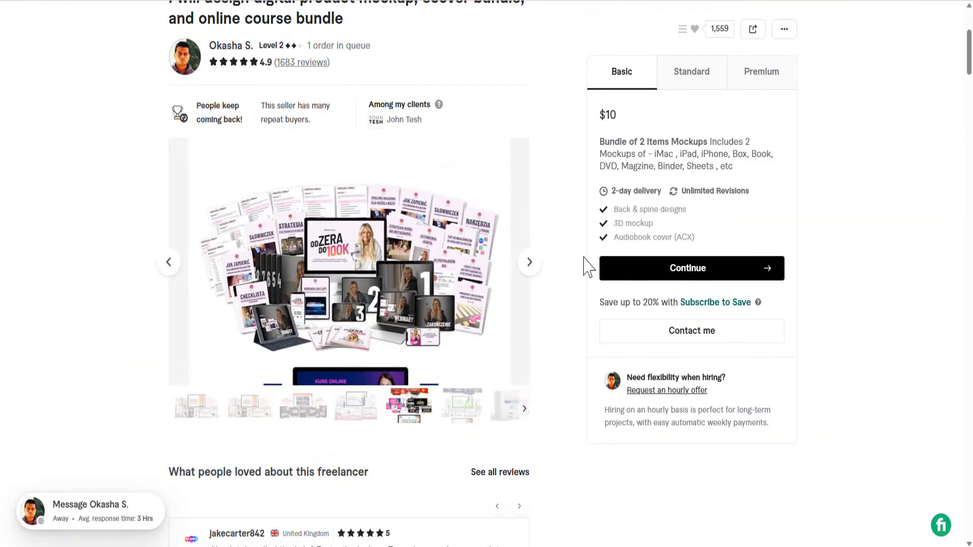
pyautogui.click(528, 264)
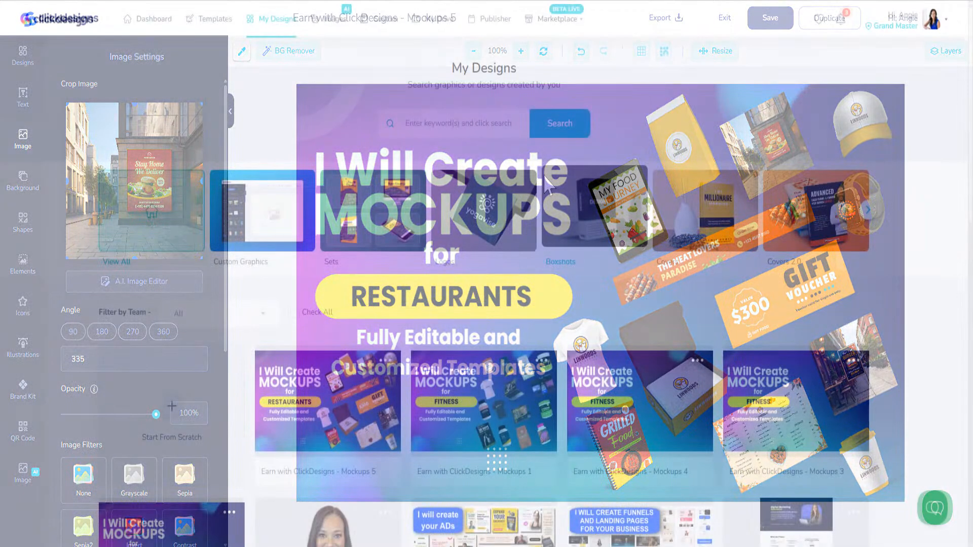
# - Scroll My Designs back to the top and open the empty Sets category
pyautogui.scroll(-3, 405, 405)
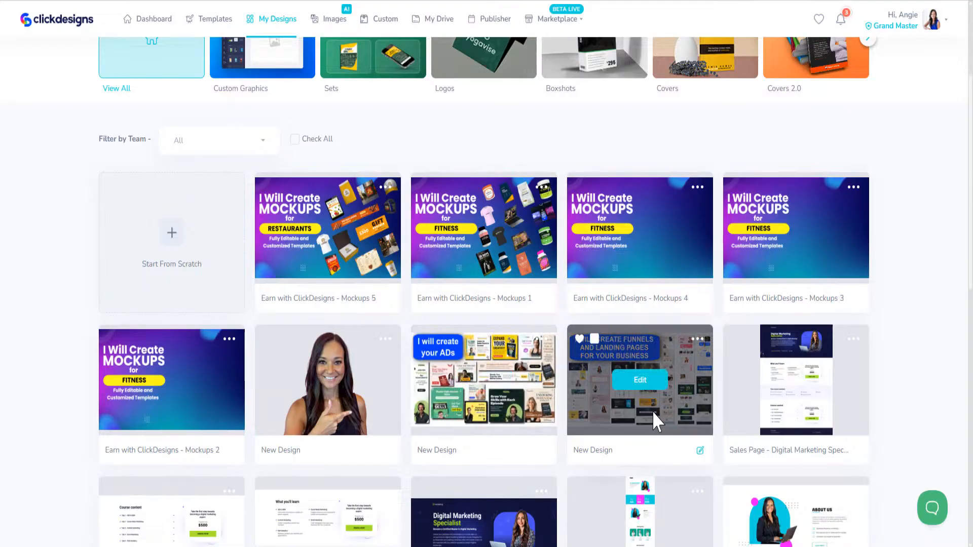
pyautogui.scroll(-1, 513, 378)
pyautogui.scroll(5, 509, 393)
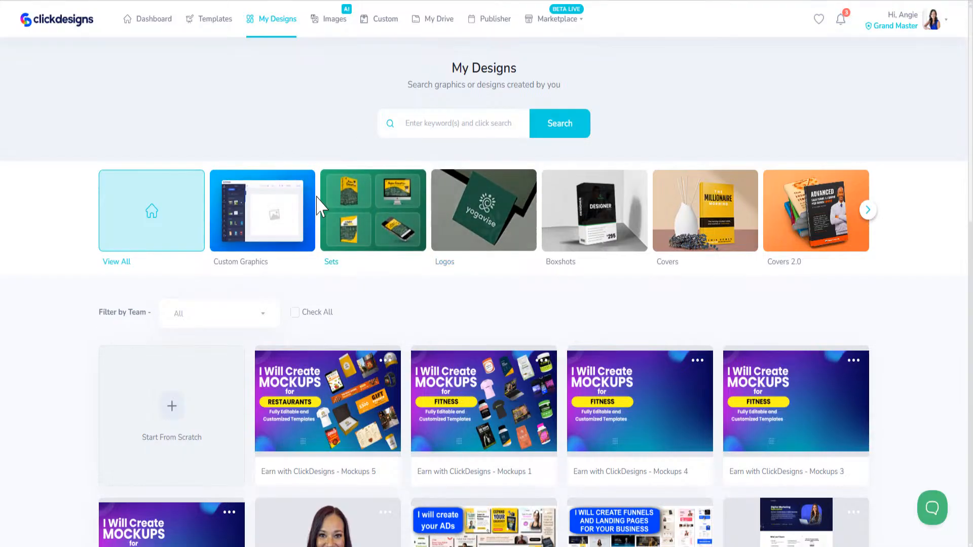
pyautogui.click(380, 215)
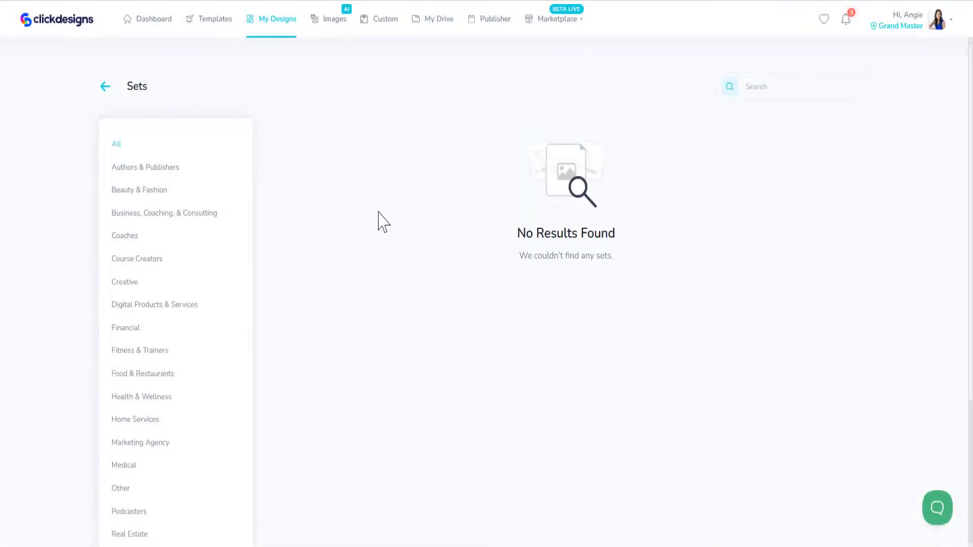
# - In the template Sets gallery, start a new set from the Yoga Body & Mind Pack
pyautogui.click(212, 22)
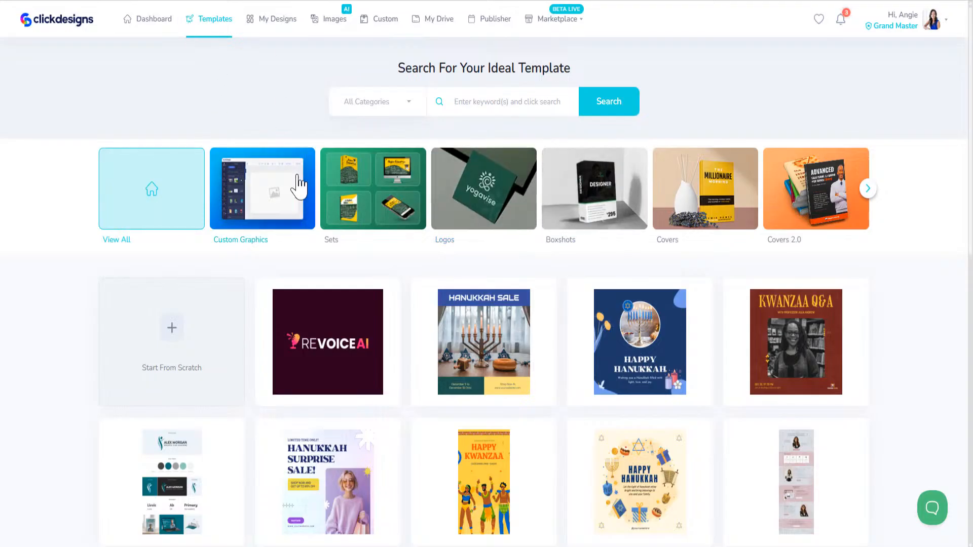
pyautogui.click(364, 188)
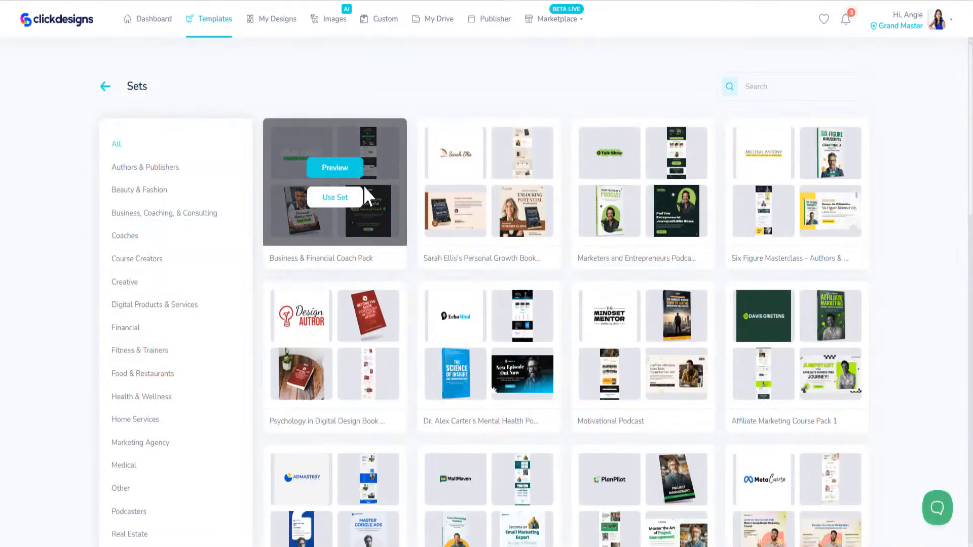
pyautogui.scroll(-10, 587, 387)
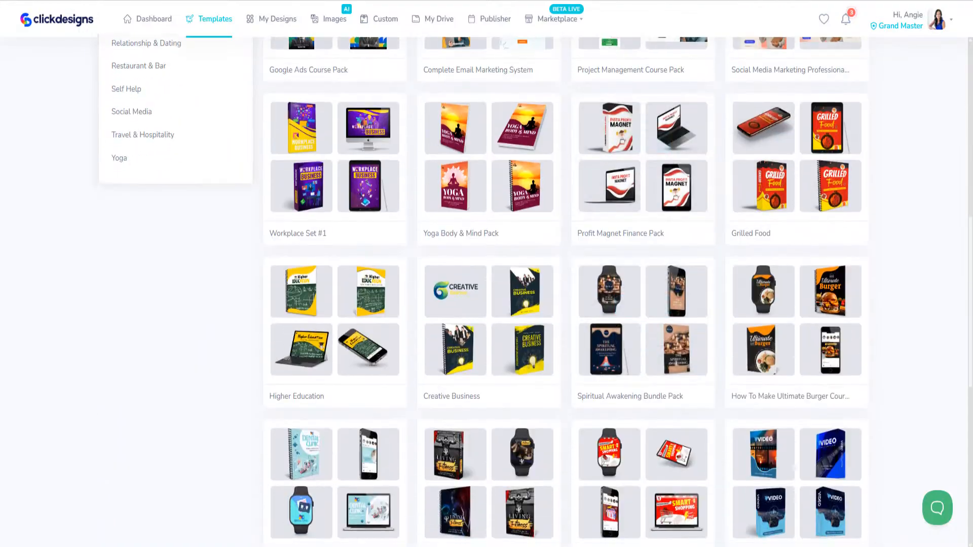
pyautogui.moveTo(482, 499)
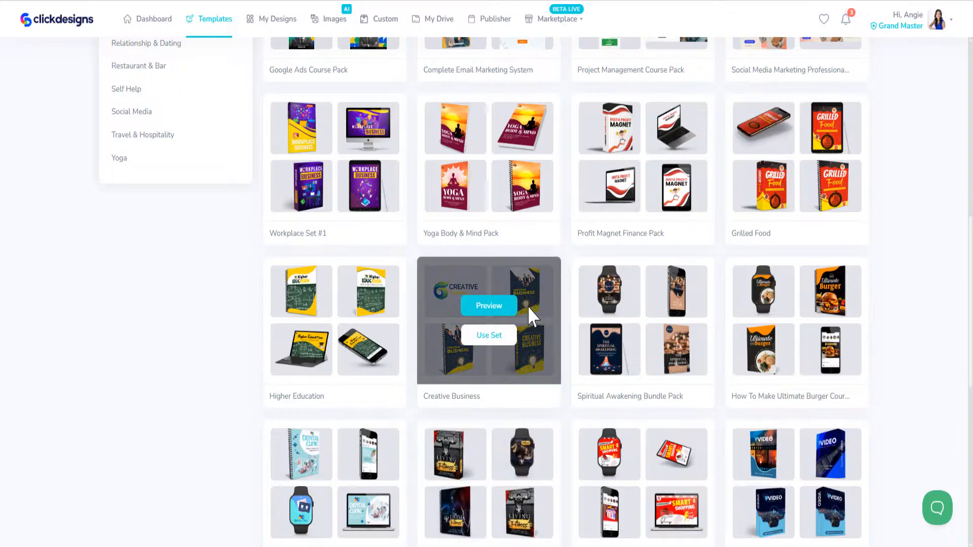
pyautogui.moveTo(496, 168)
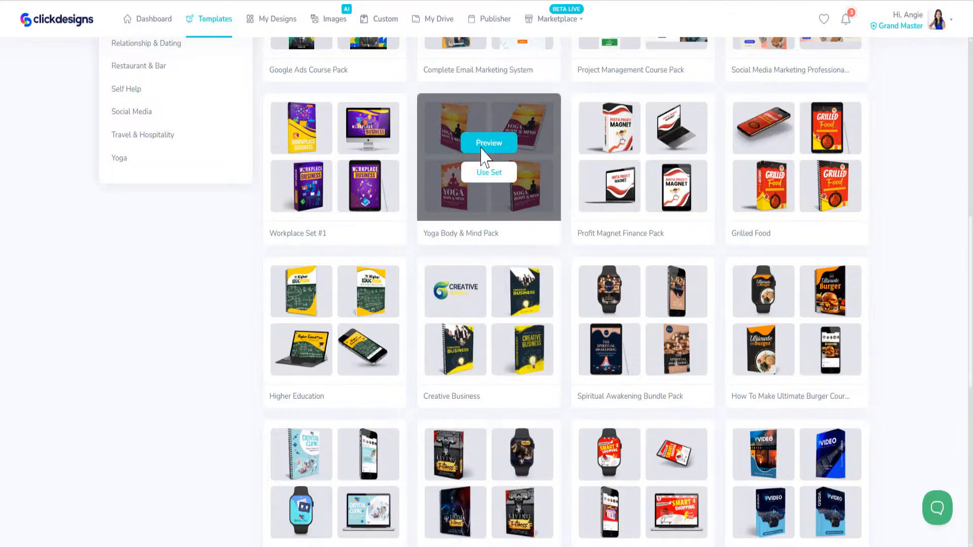
pyautogui.click(494, 173)
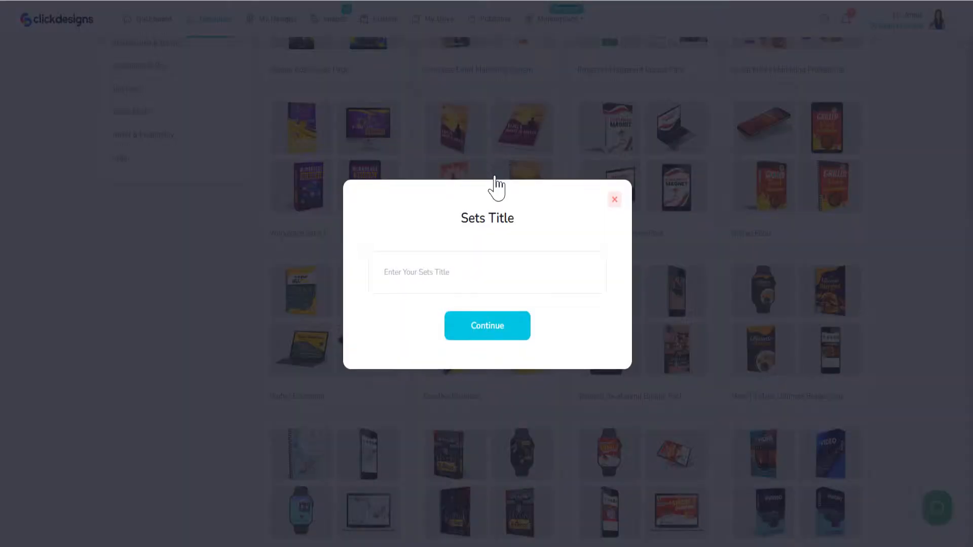
# - Title the new set 'Mockups - Yoga' and open it
pyautogui.write('Mockups - Yoga')
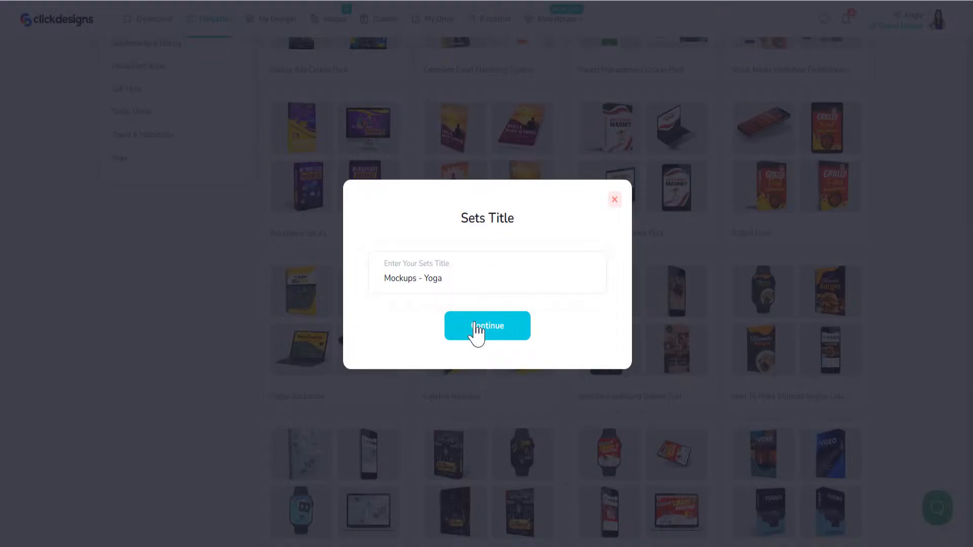
pyautogui.click(476, 326)
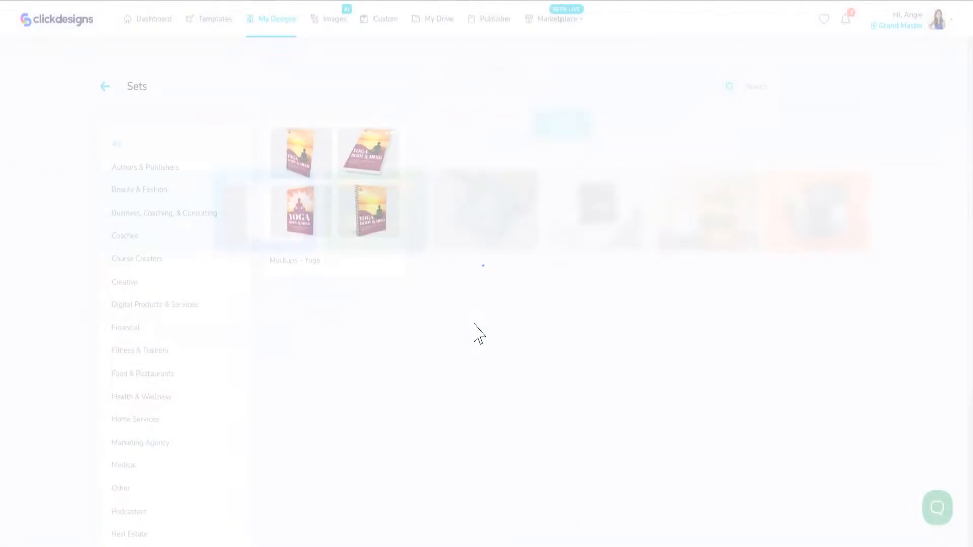
pyautogui.moveTo(324, 213)
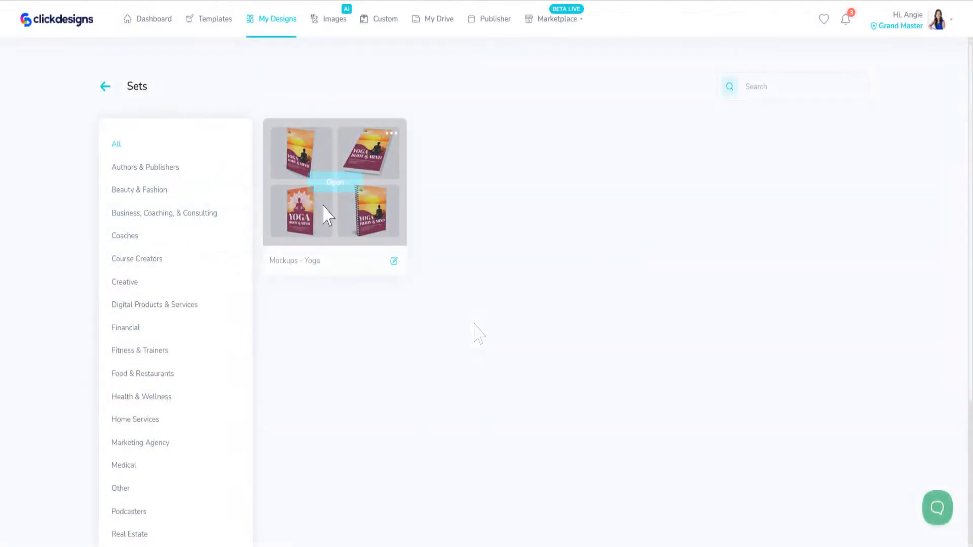
pyautogui.click(334, 188)
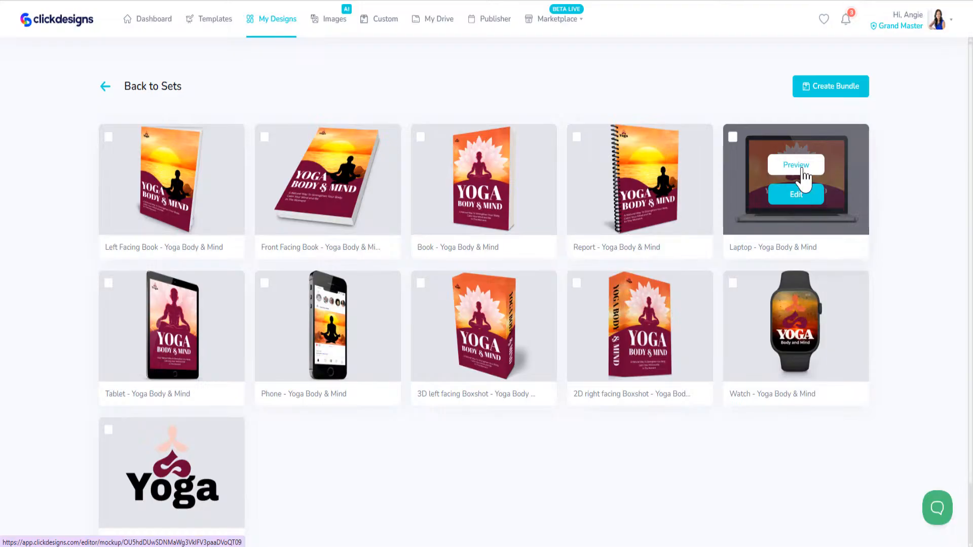
# - Open the laptop mockup, delete the meditating figure and upload the new yoga figure image
pyautogui.click(803, 203)
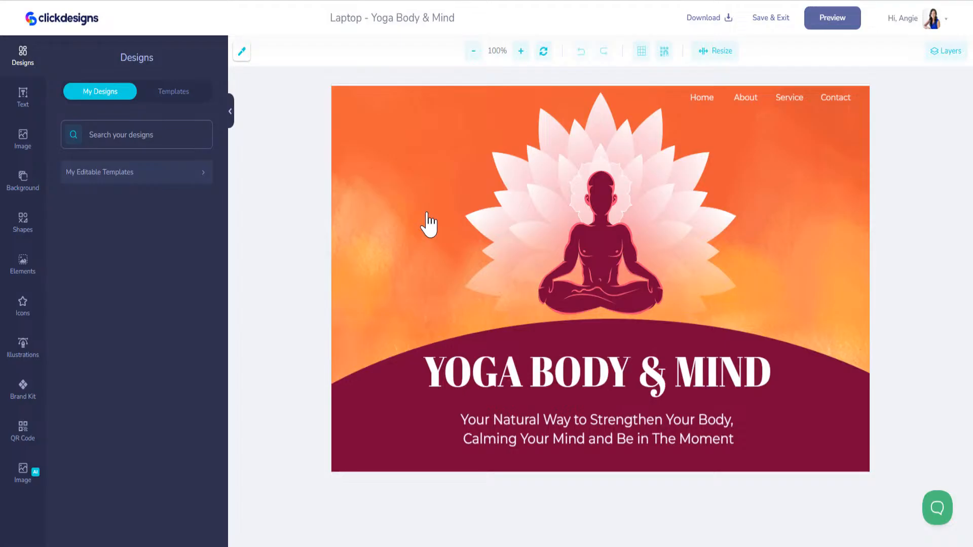
pyautogui.click(580, 269)
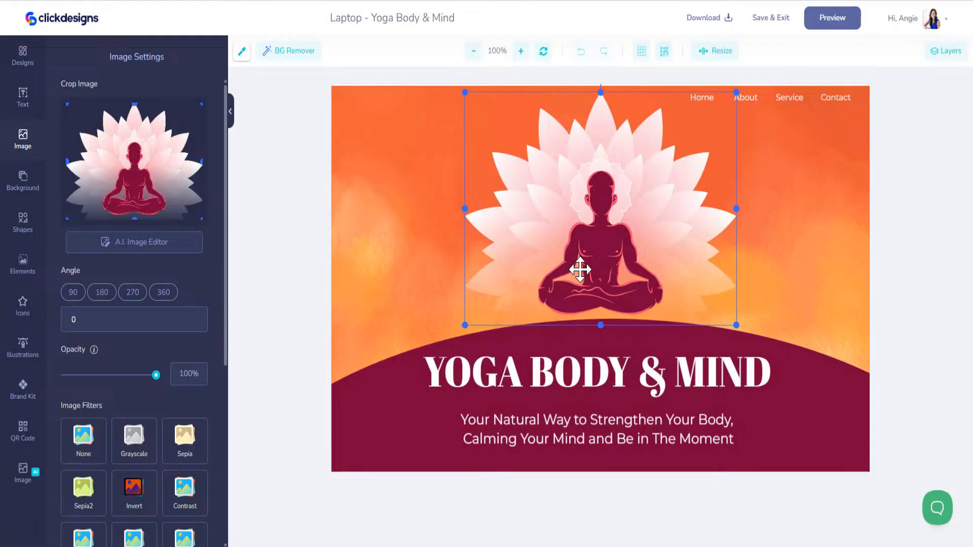
pyautogui.press('Delete')
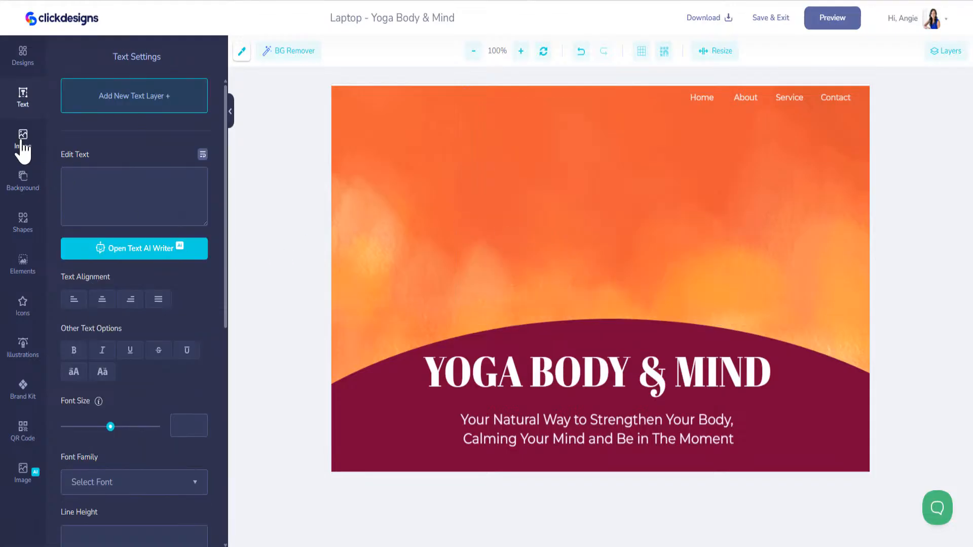
pyautogui.click(23, 141)
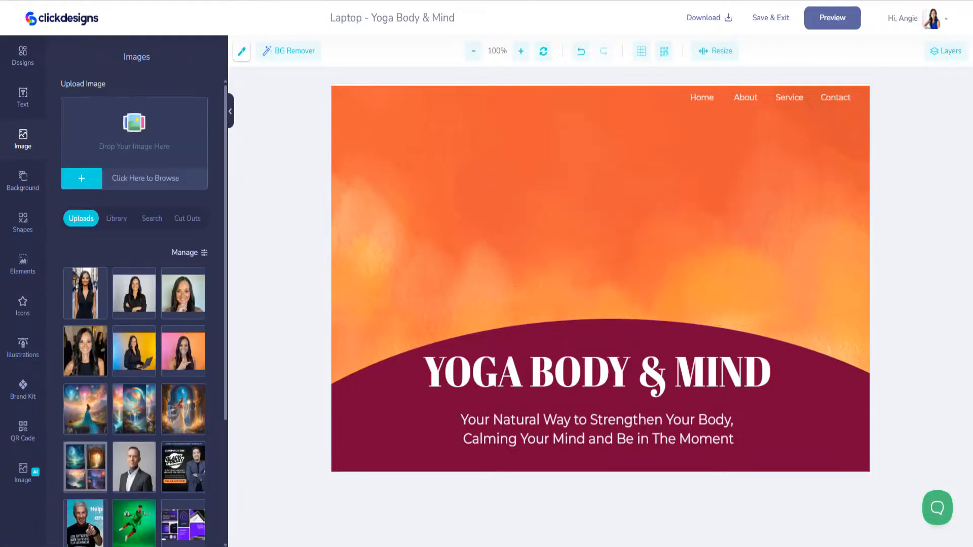
pyautogui.moveTo(968, 167); pyautogui.dragTo(95, 119)
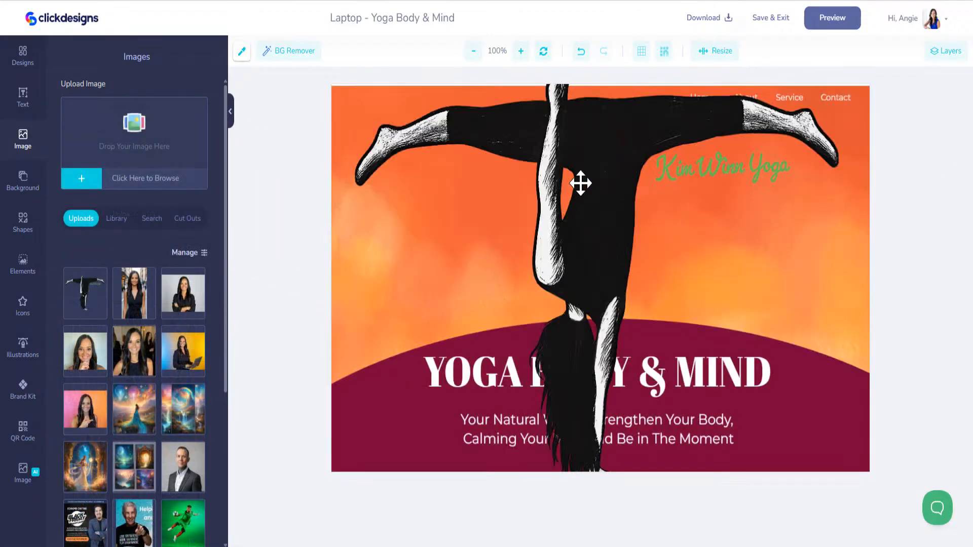
# - Resize and position the yoga figure, enlarging it above the headline
pyautogui.click(580, 182)
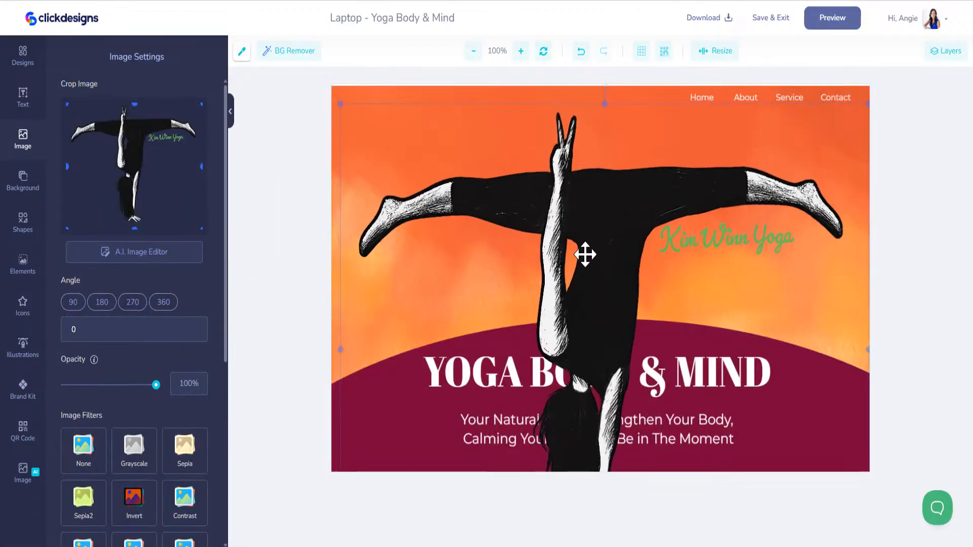
pyautogui.moveTo(367, 112); pyautogui.dragTo(655, 312)
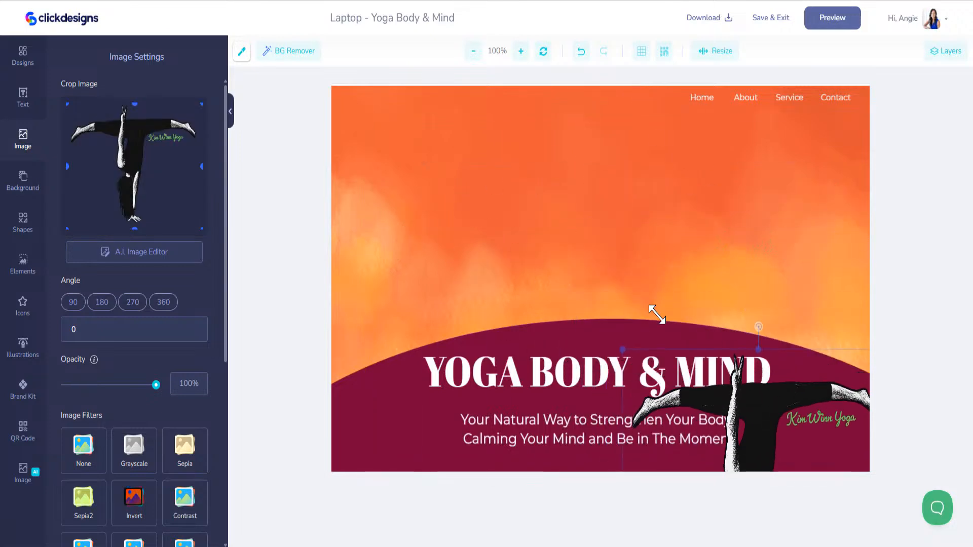
pyautogui.moveTo(762, 435); pyautogui.dragTo(601, 229)
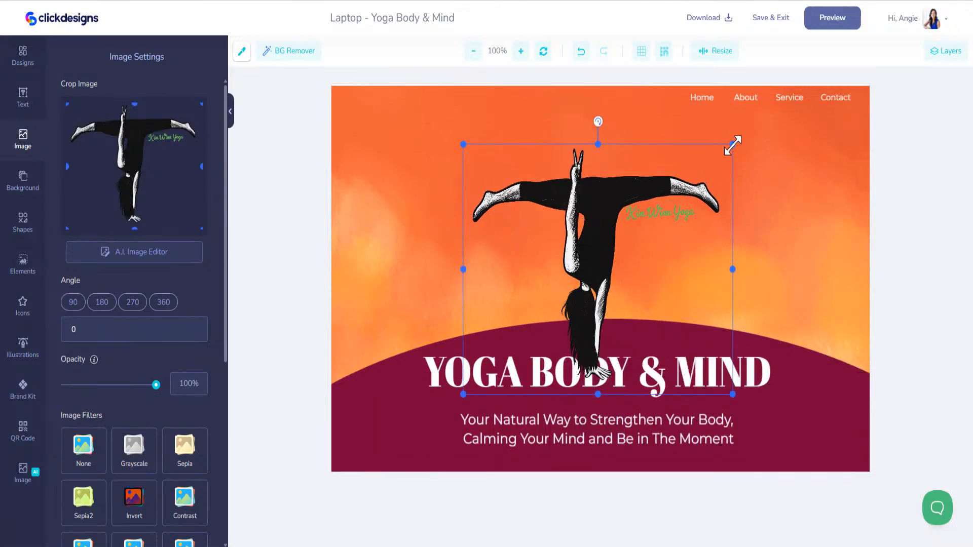
pyautogui.moveTo(725, 149); pyautogui.dragTo(678, 191)
pyautogui.moveTo(582, 265); pyautogui.dragTo(589, 234)
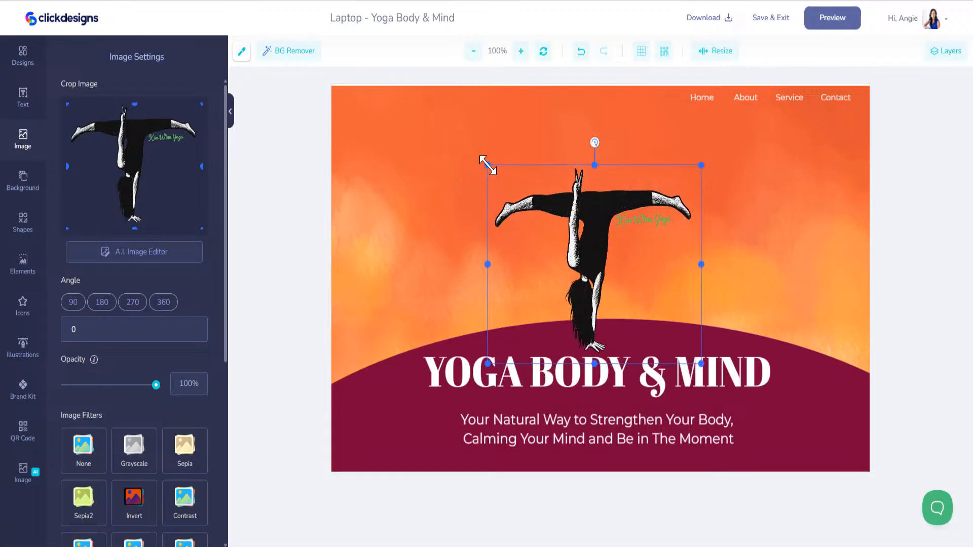
pyautogui.moveTo(487, 163); pyautogui.dragTo(416, 98)
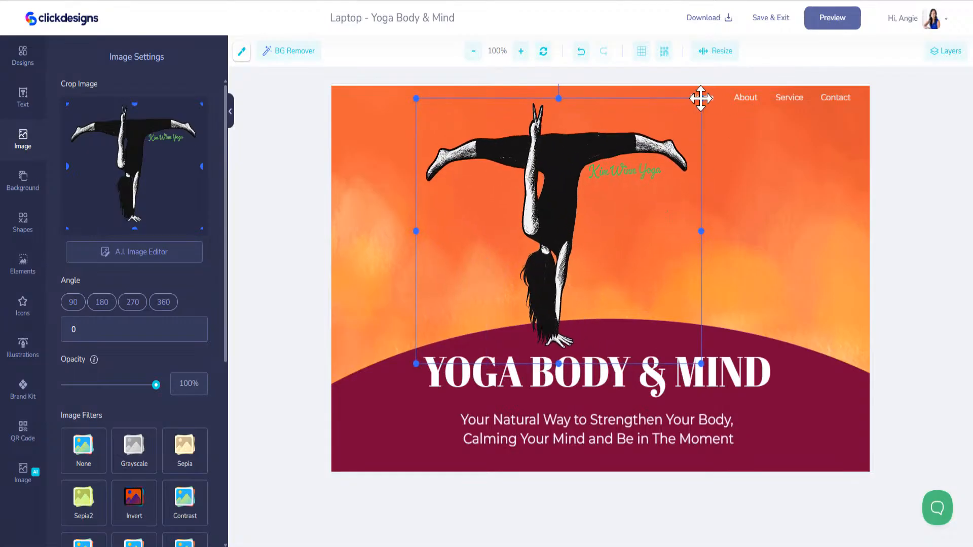
# - Undo the accidental Home selection and shift the yoga illustration slightly right to centre it
pyautogui.click(702, 98)
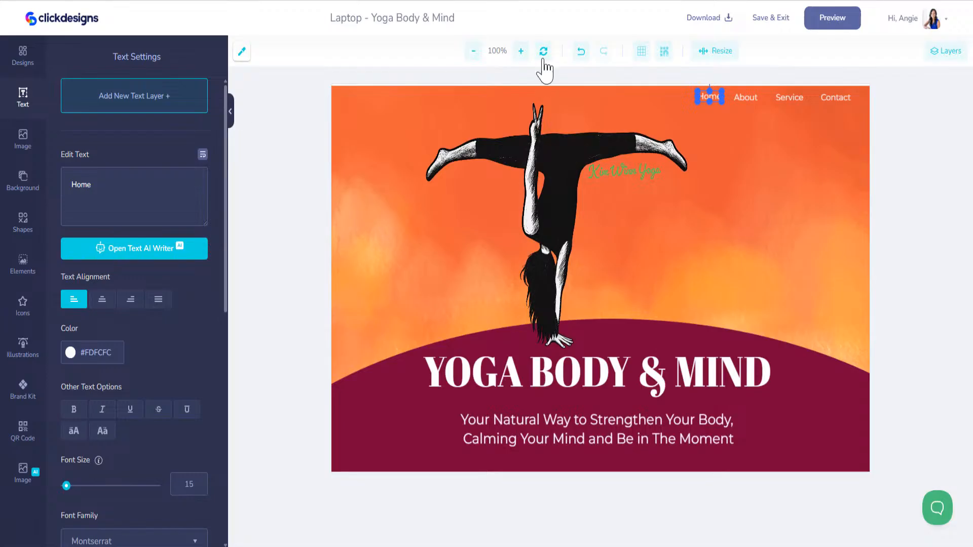
pyautogui.click(581, 51)
pyautogui.click(611, 141)
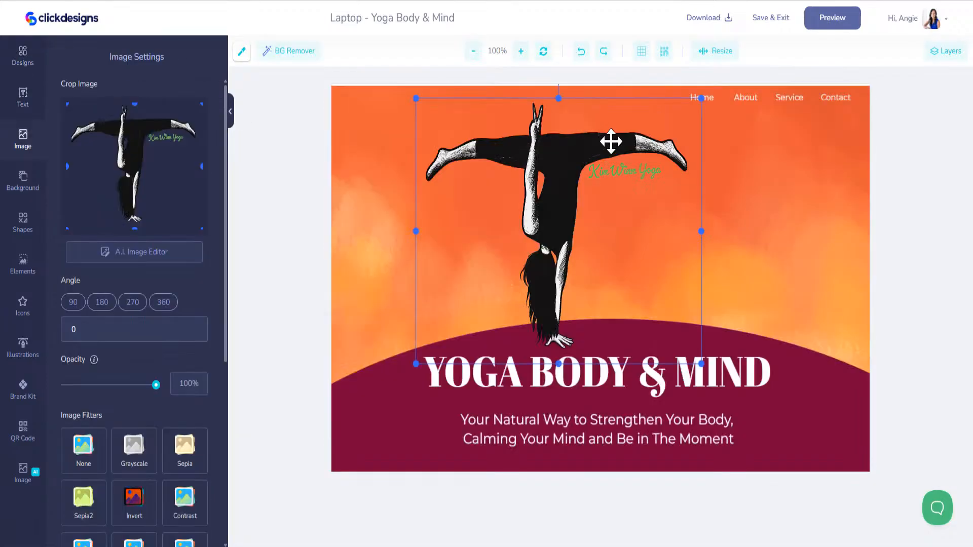
pyautogui.moveTo(606, 144); pyautogui.dragTo(647, 139)
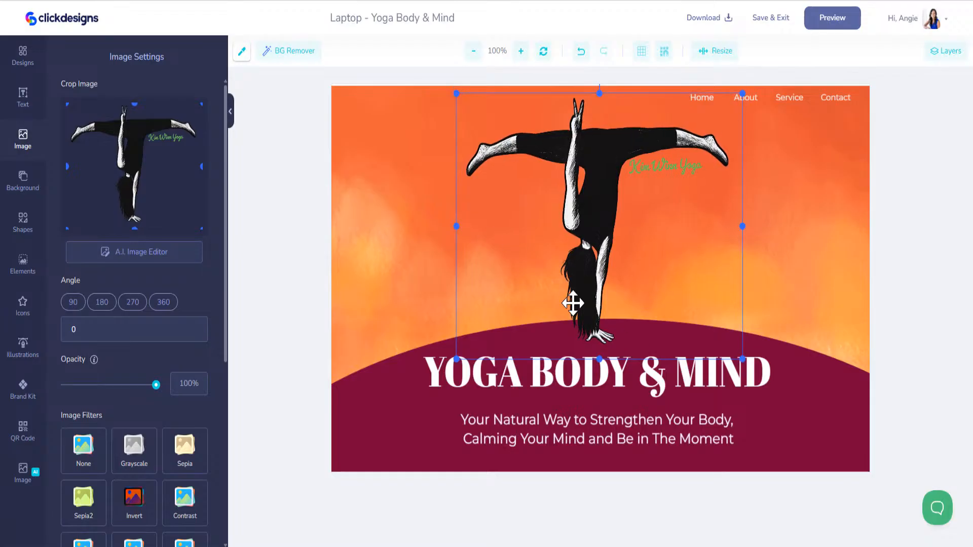
pyautogui.click(555, 374)
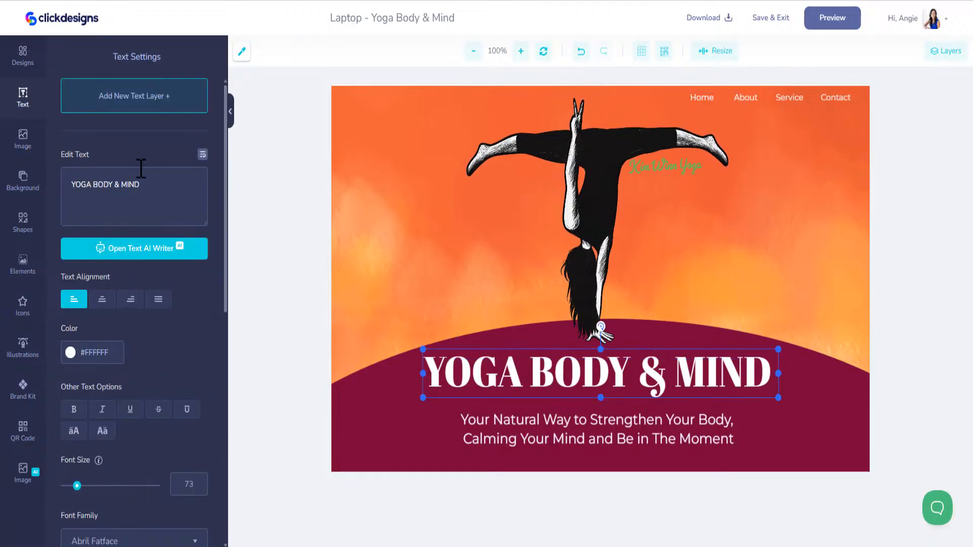
pyautogui.click(87, 192)
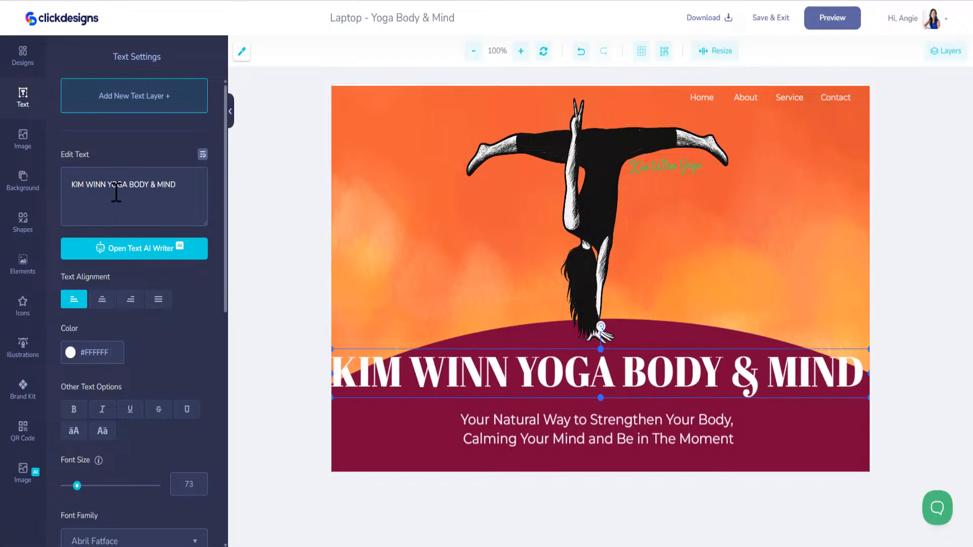
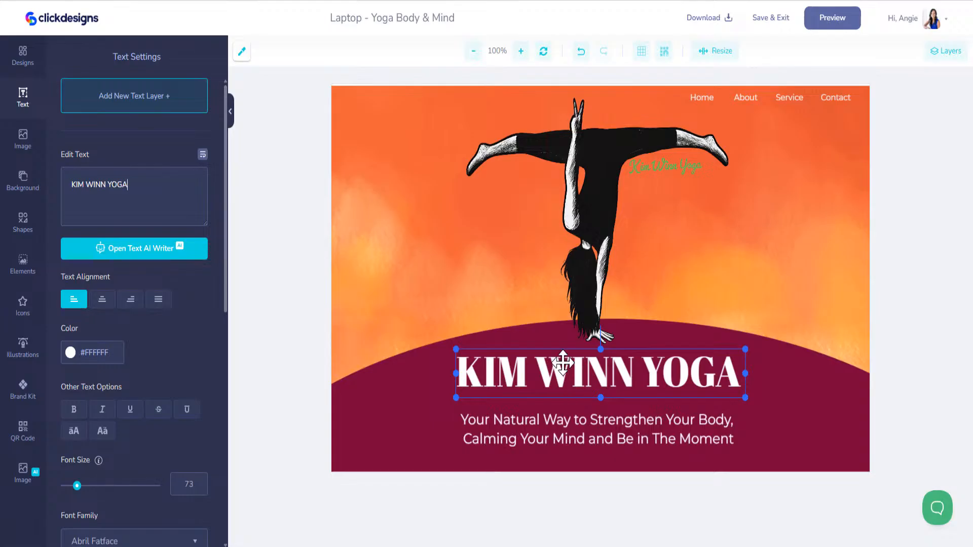
pyautogui.click(441, 315)
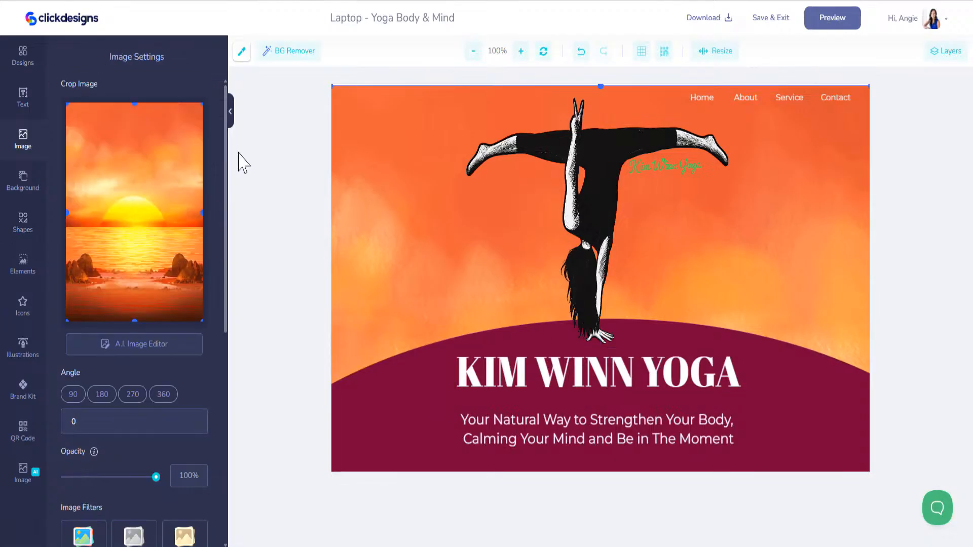
pyautogui.click(841, 375)
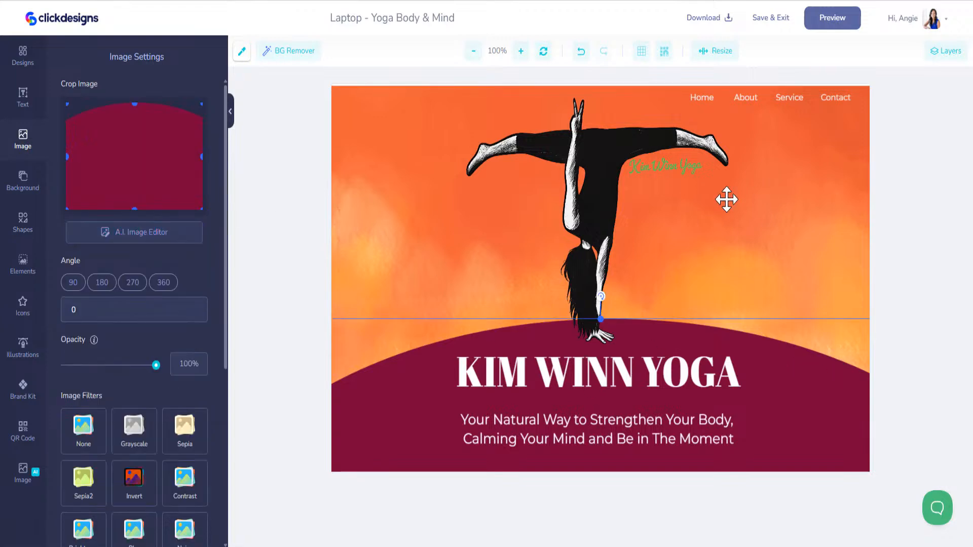
pyautogui.click(781, 20)
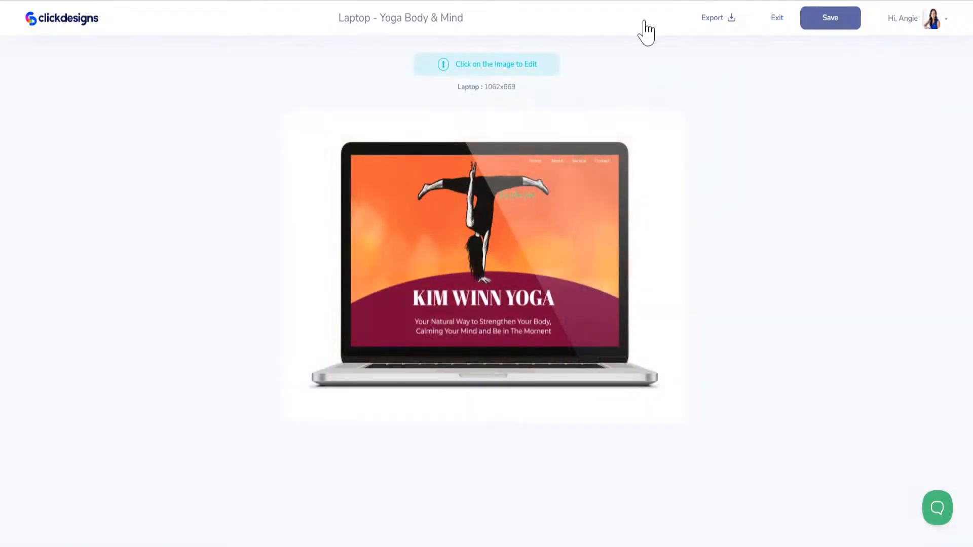
pyautogui.click(829, 26)
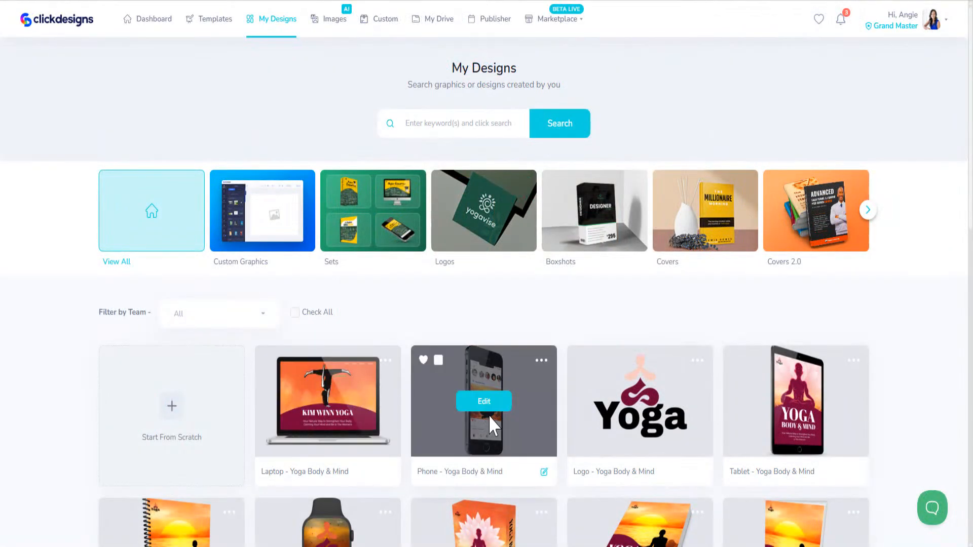
# - Open the phone design and replace the meditating silhouette with the upside-down yoga illustration
pyautogui.click(486, 403)
pyautogui.click(405, 285)
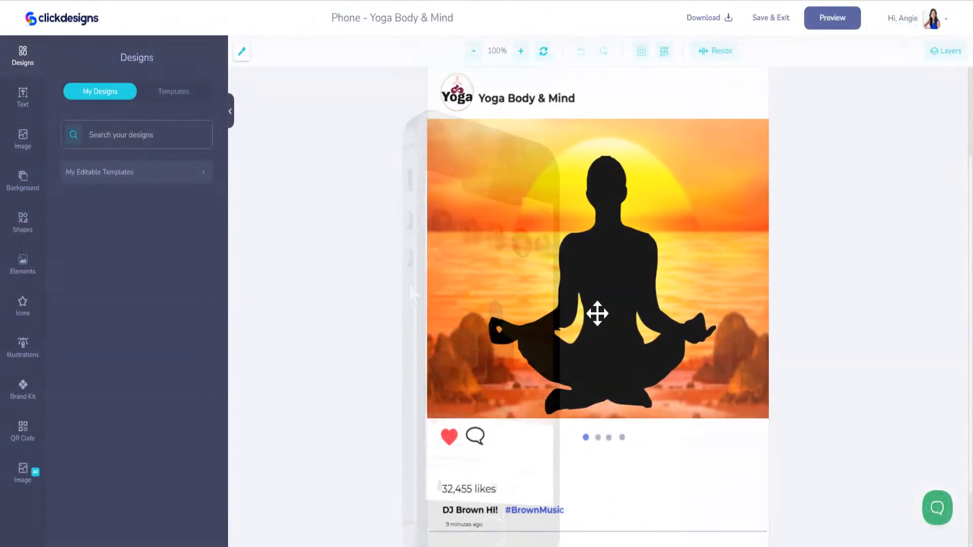
pyautogui.click(592, 311)
pyautogui.press('Delete')
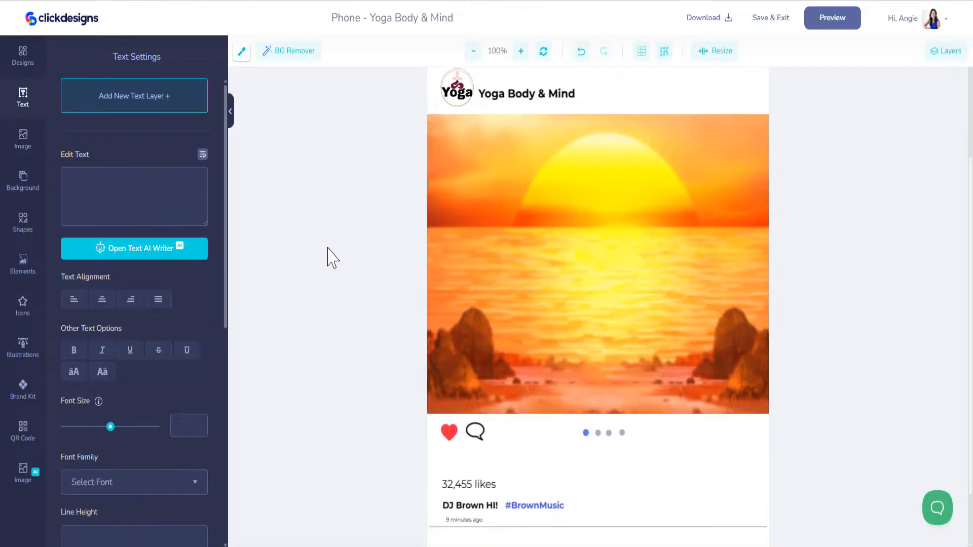
pyautogui.click(23, 138)
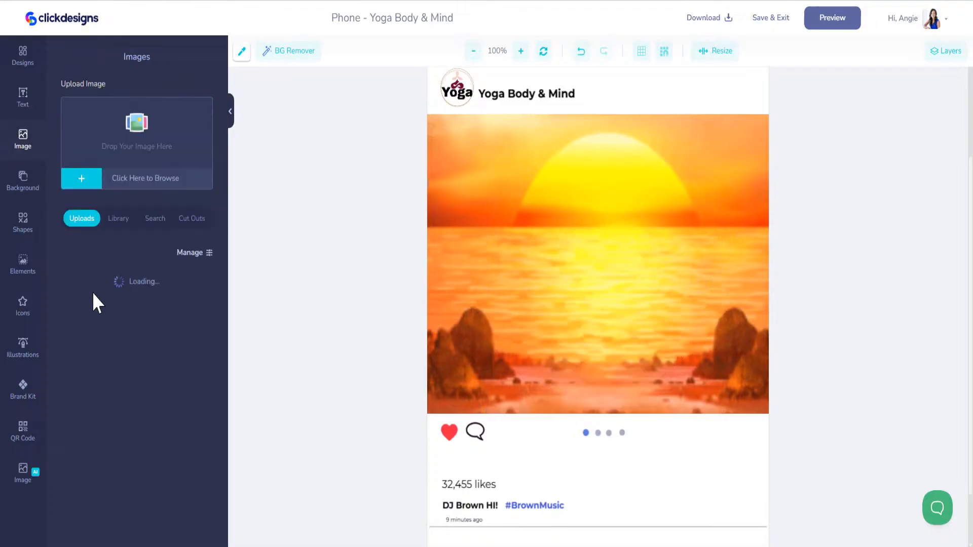
pyautogui.hotkey('ctrl', 'z')
pyautogui.click(591, 217)
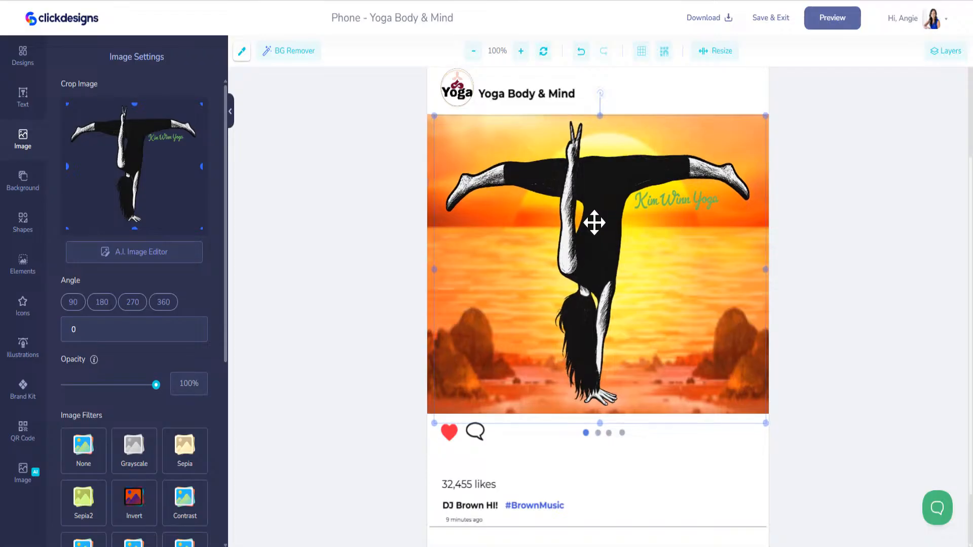
pyautogui.moveTo(594, 222); pyautogui.dragTo(593, 224)
pyautogui.click(515, 97)
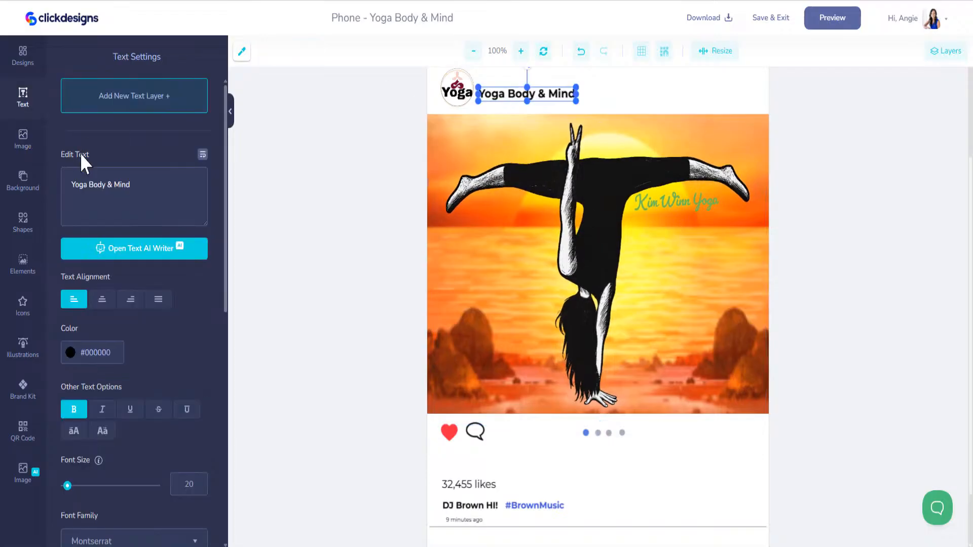
pyautogui.hotkey('ctrl', 'a')
pyautogui.press('BackSpace')
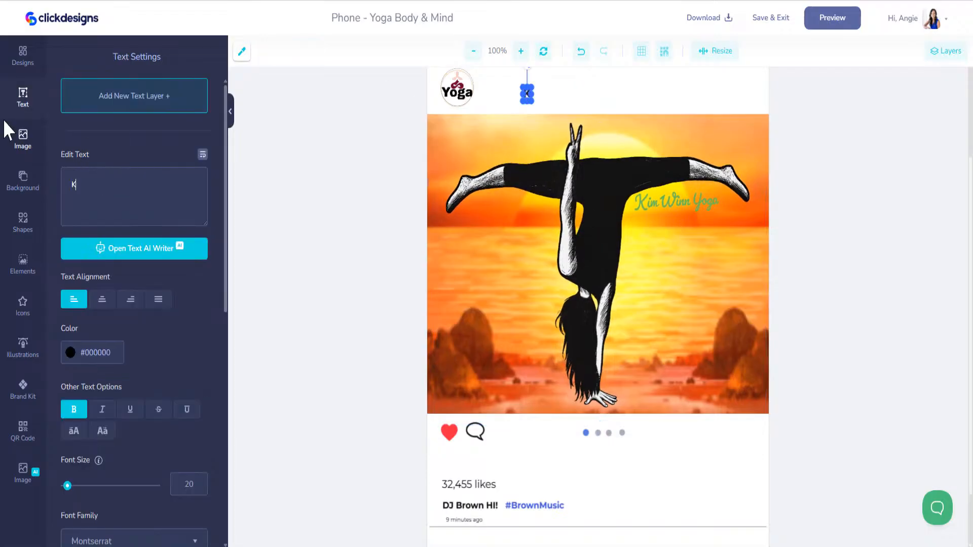
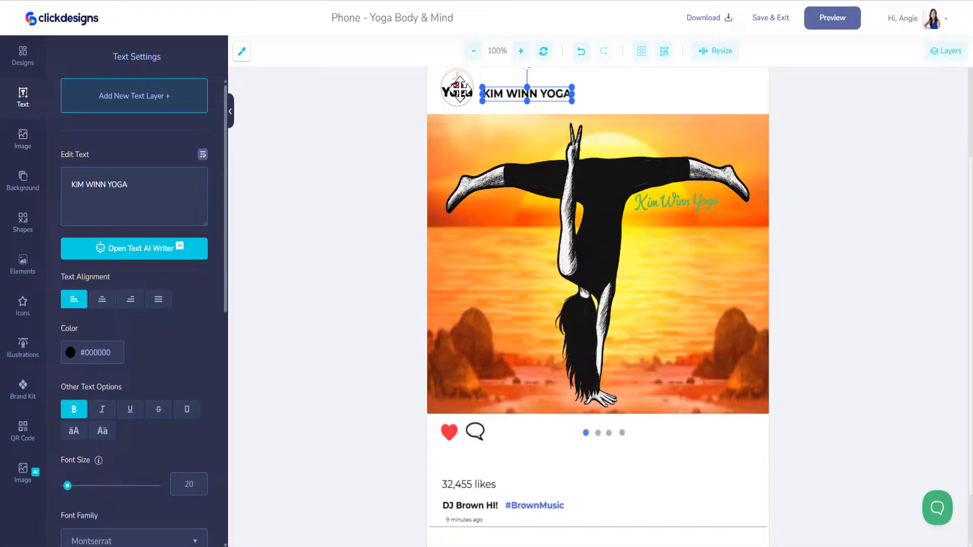
pyautogui.scroll(2, 566, 344)
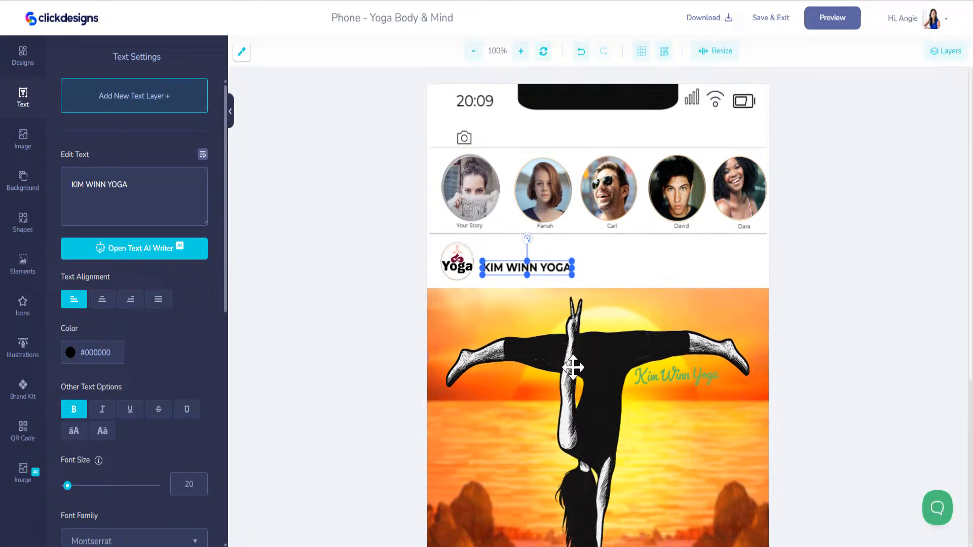
pyautogui.scroll(-4, 573, 365)
pyautogui.click(771, 20)
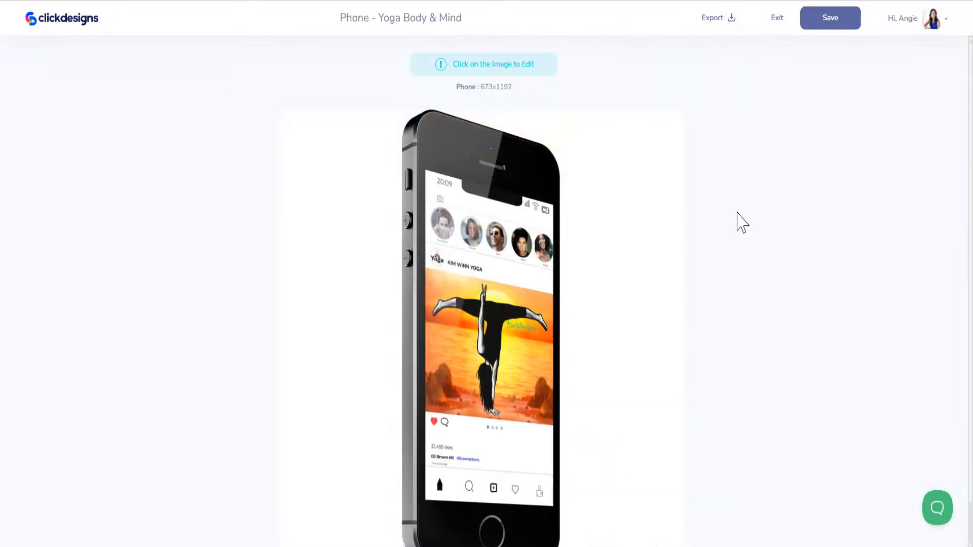
# - Leave the phone preview, look through My Designs, and go to the Templates gallery
pyautogui.click(777, 18)
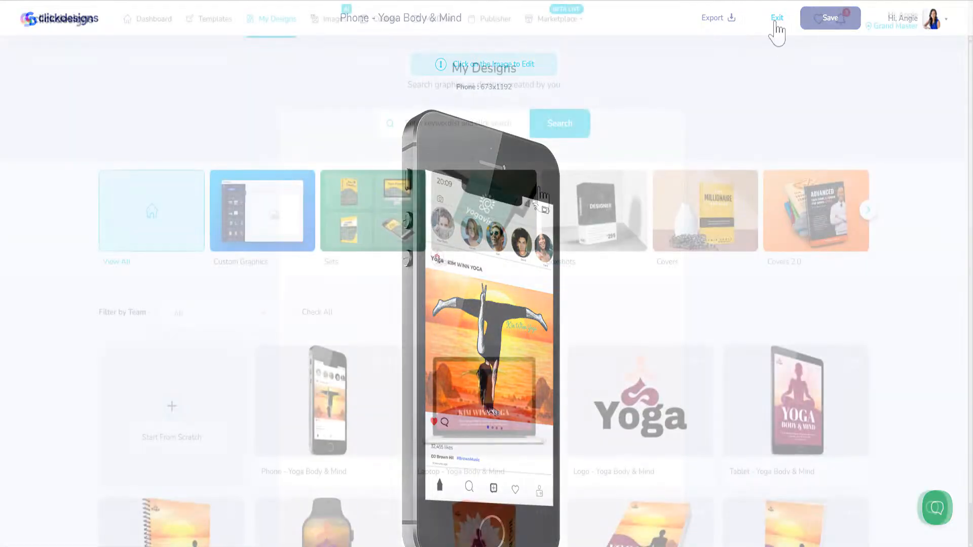
pyautogui.scroll(-2, 777, 342)
pyautogui.scroll(-2, 324, 406)
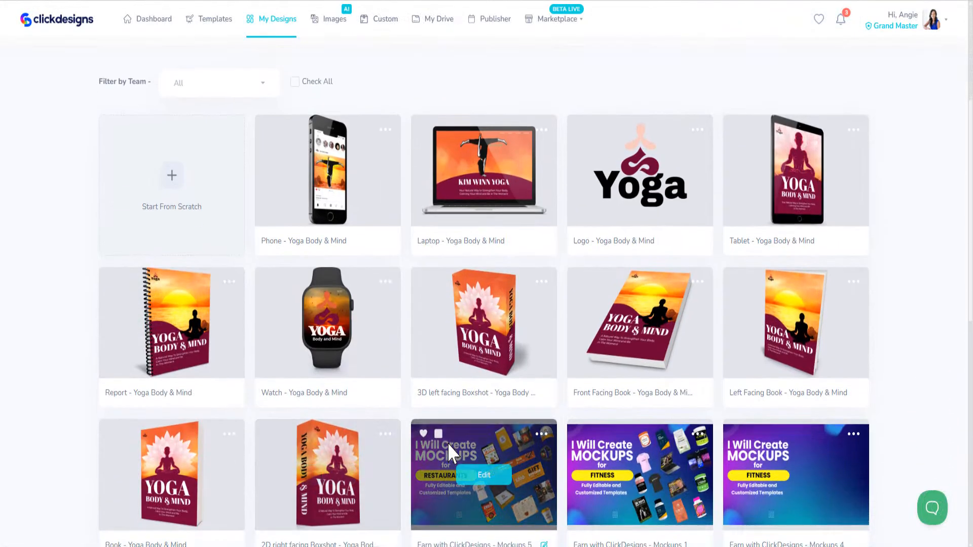
pyautogui.scroll(4, 448, 443)
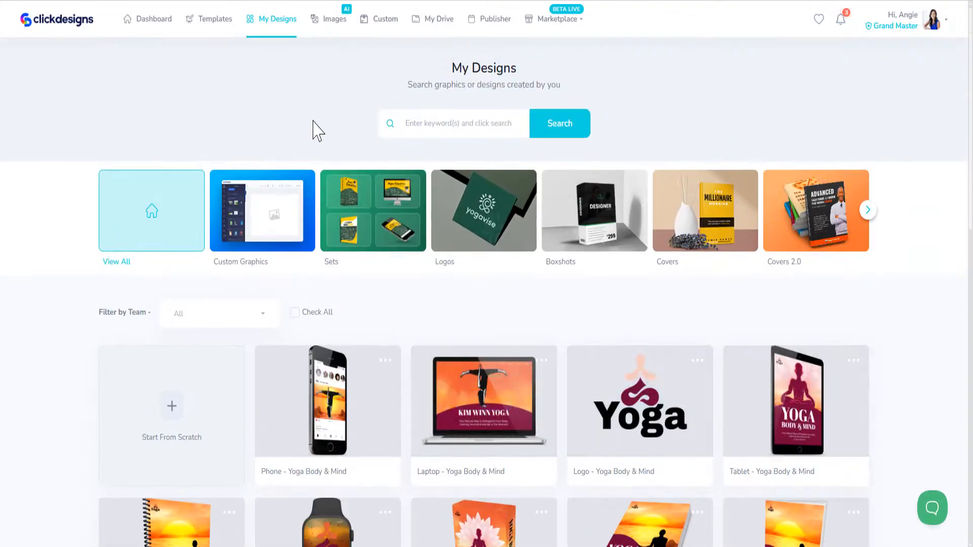
pyautogui.click(228, 32)
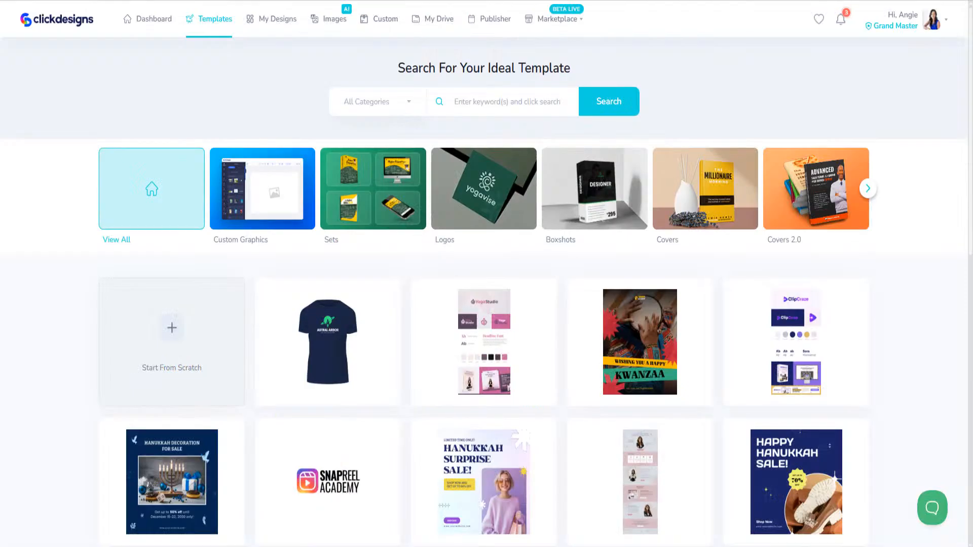
# - Preview the Business & Financial Coach Pack templates and return to the Sets gallery
pyautogui.click(374, 207)
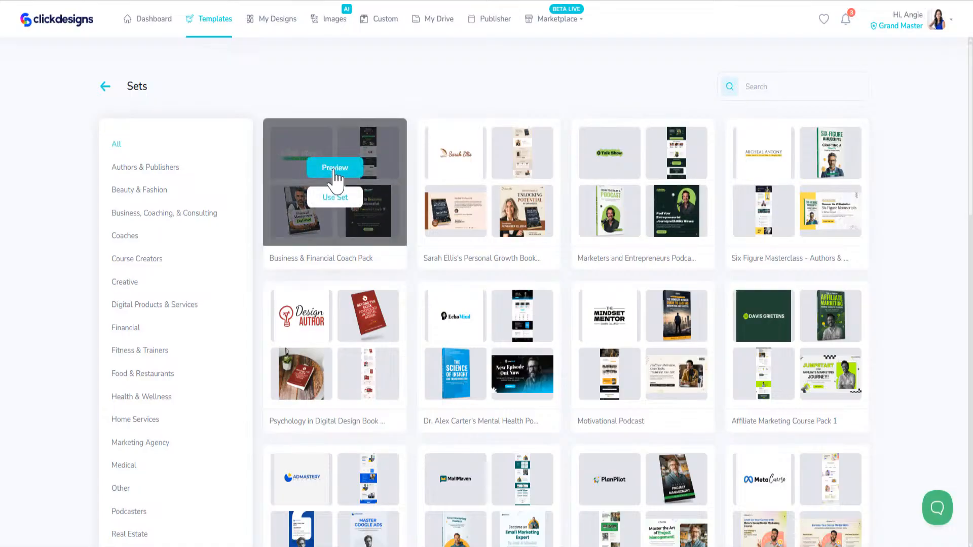
pyautogui.click(335, 172)
pyautogui.moveTo(206, 164)
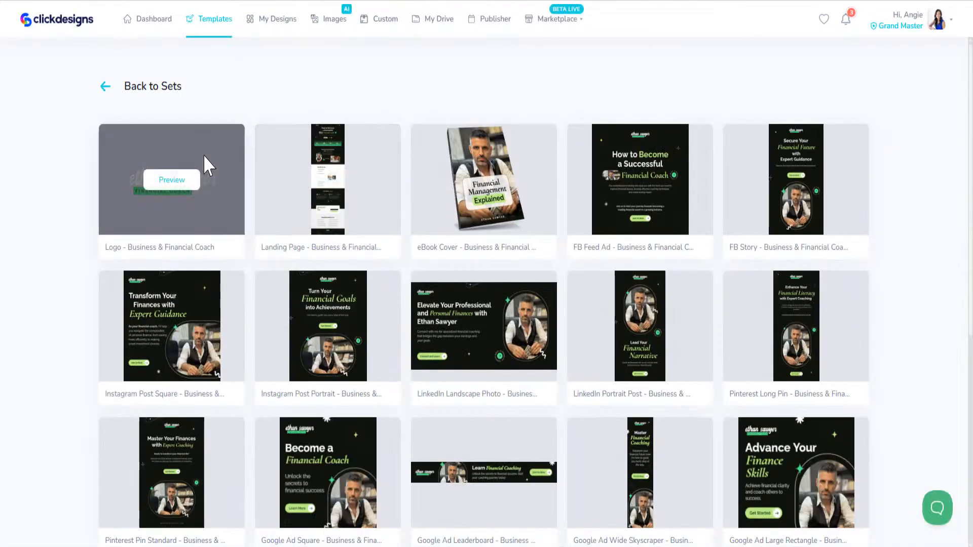
pyautogui.scroll(-5, 261, 365)
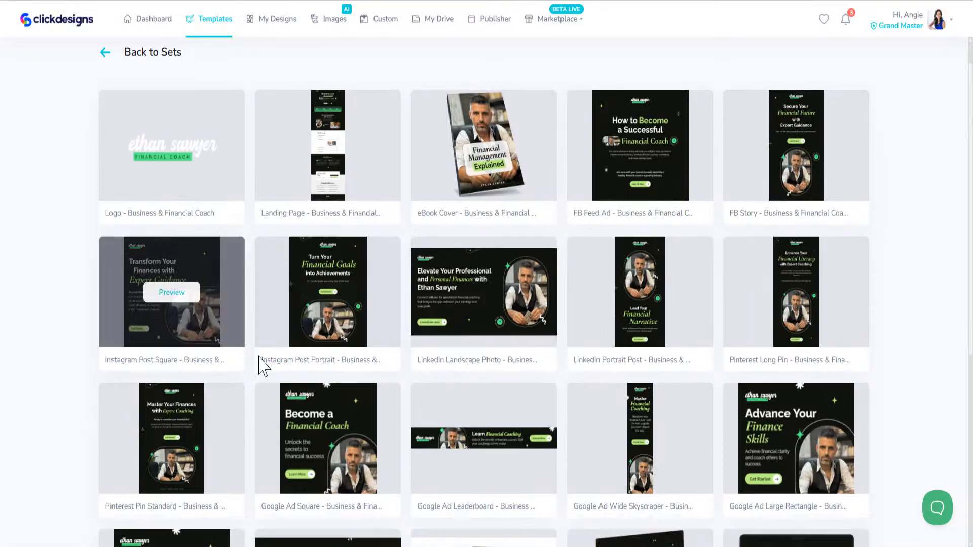
pyautogui.scroll(-3, 206, 370)
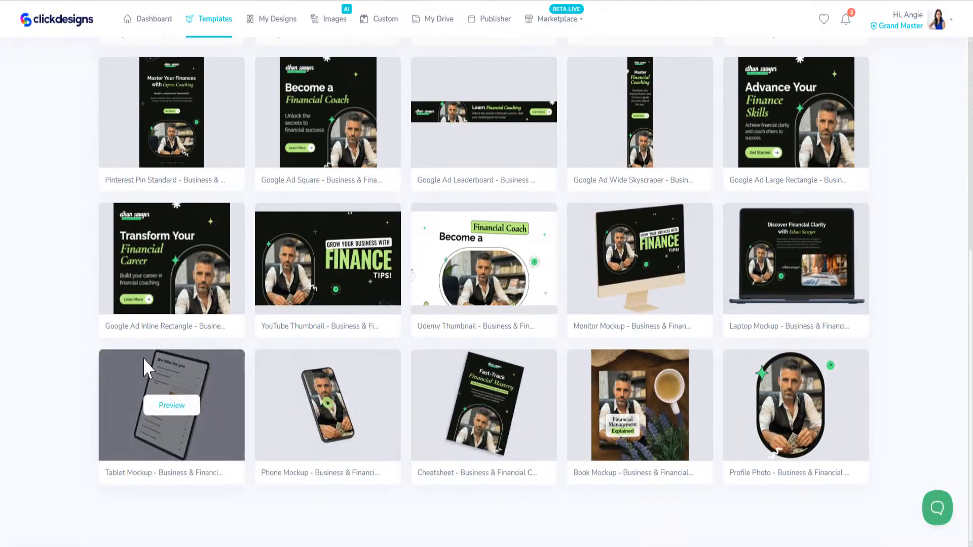
pyautogui.scroll(8, 206, 274)
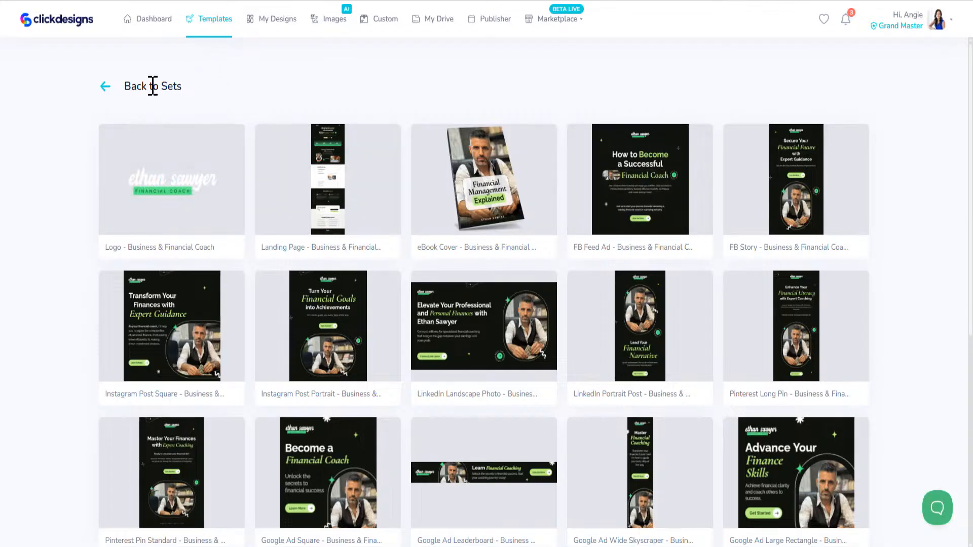
pyautogui.click(106, 87)
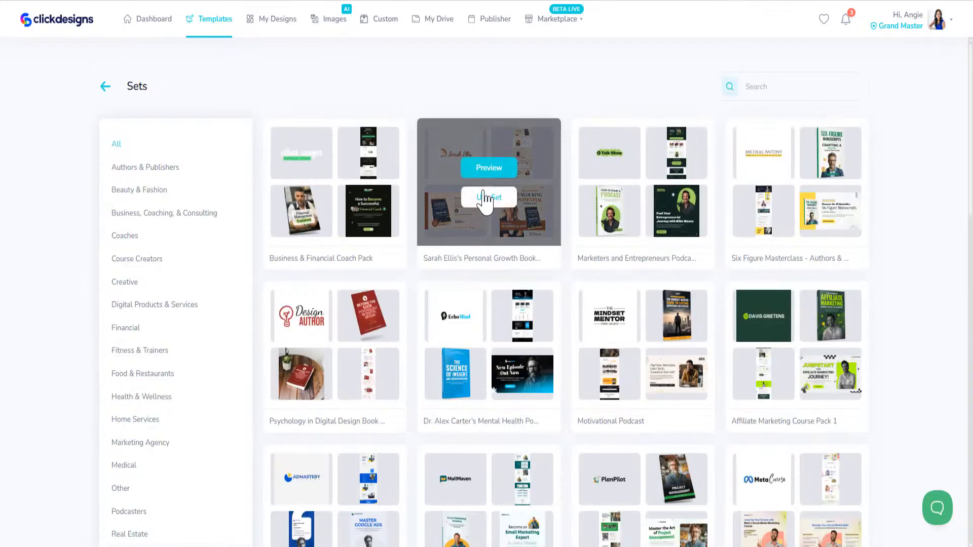
# - Start Use Set on the personal growth book set, dismiss the title prompt, preview it, and return
pyautogui.click(489, 198)
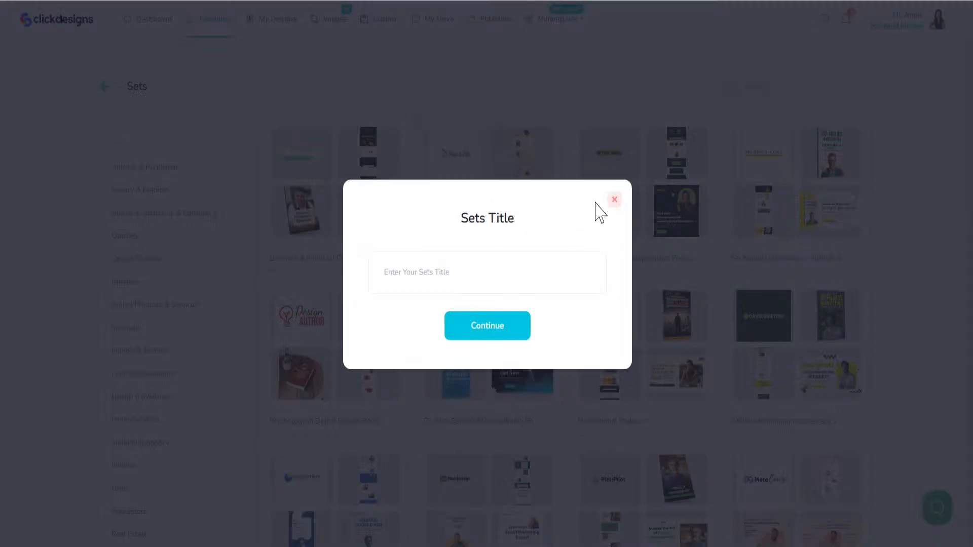
pyautogui.click(614, 199)
pyautogui.click(485, 166)
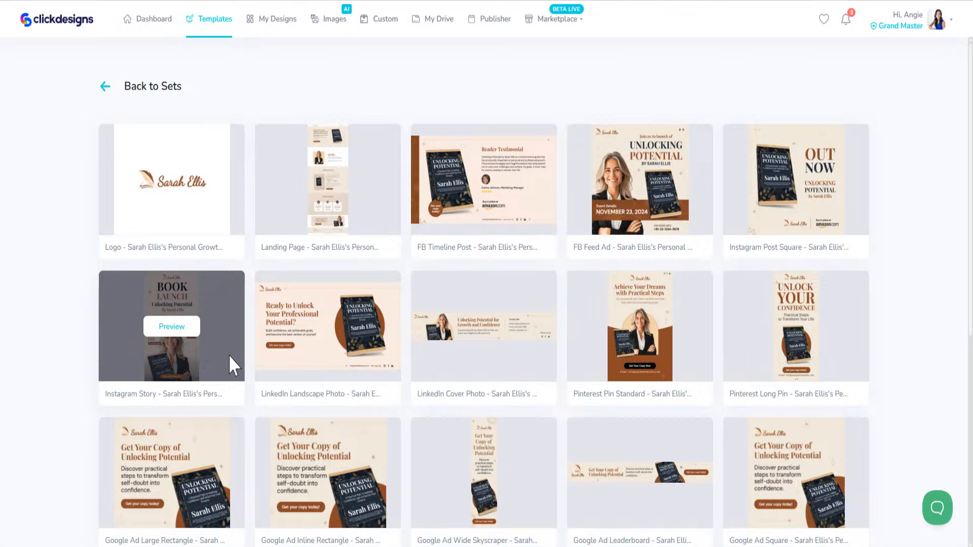
pyautogui.click(105, 87)
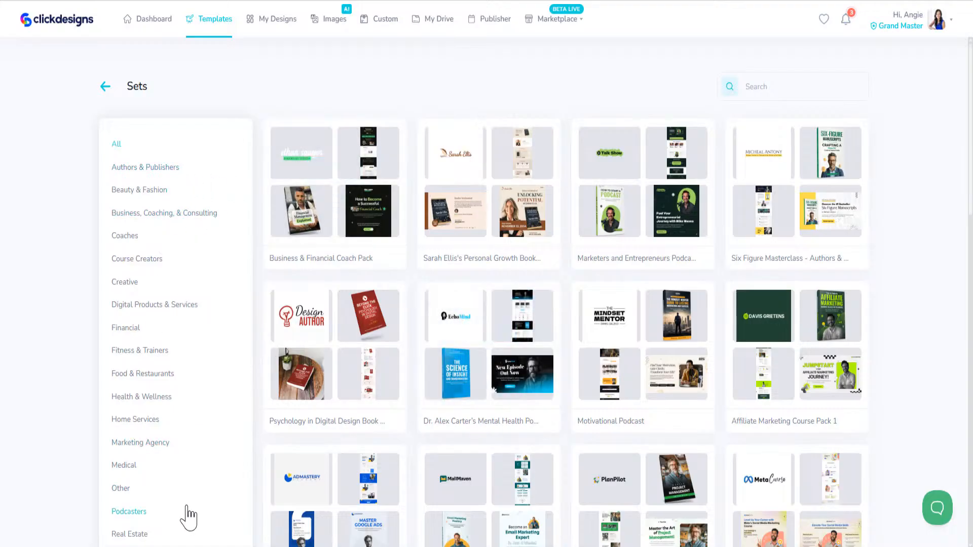
# - Filter the template sets to Authors & Publishers, then switch to the ClickDesigns Marketplace
pyautogui.click(165, 169)
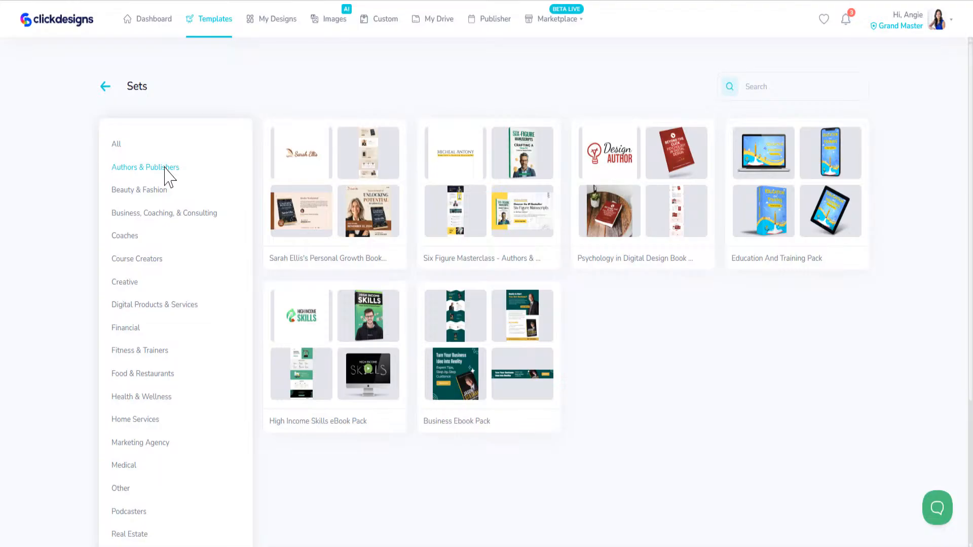
pyautogui.moveTo(408, 338)
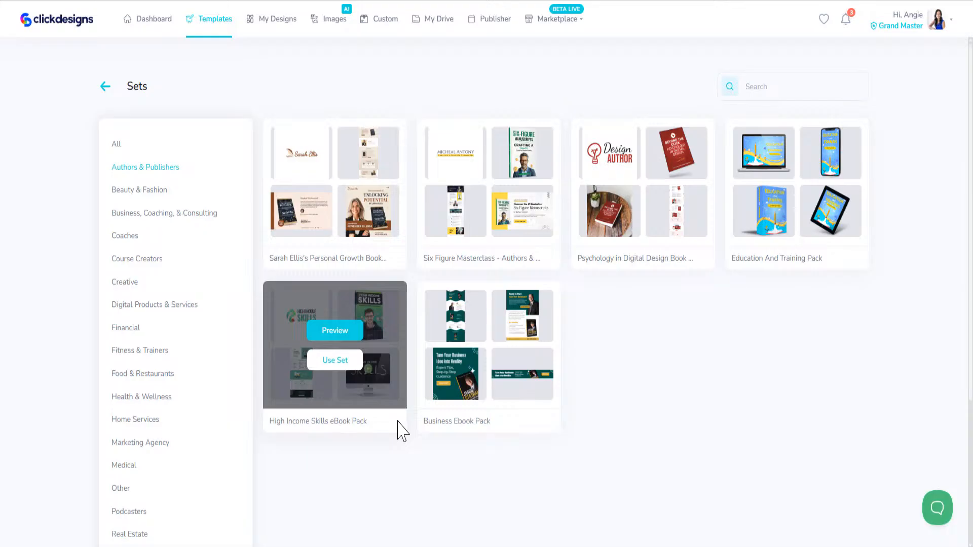
pyautogui.click(938, 29)
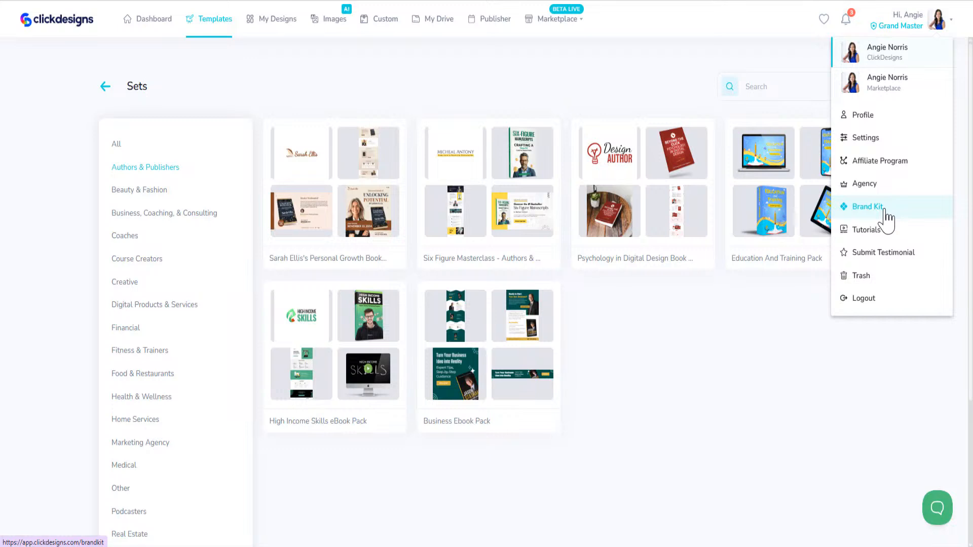
pyautogui.click(646, 81)
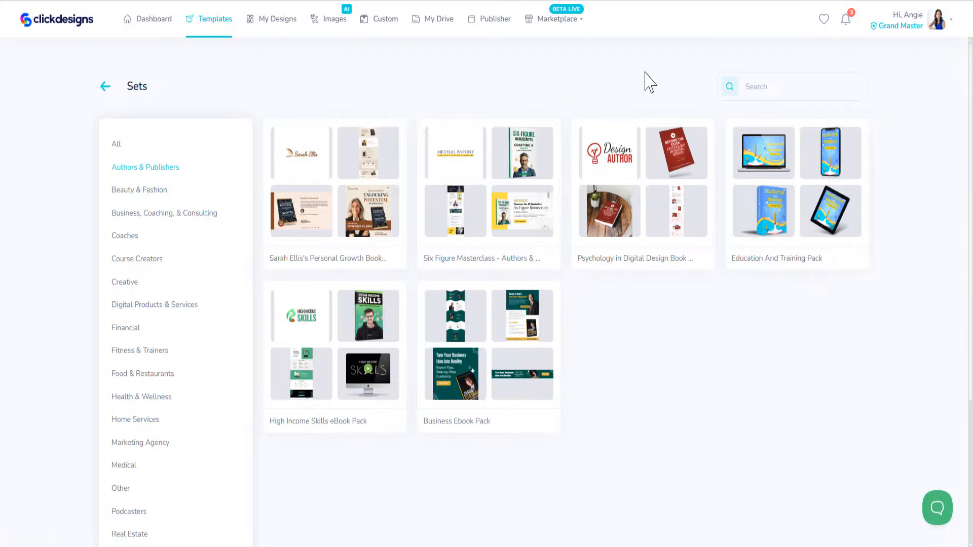
pyautogui.click(939, 22)
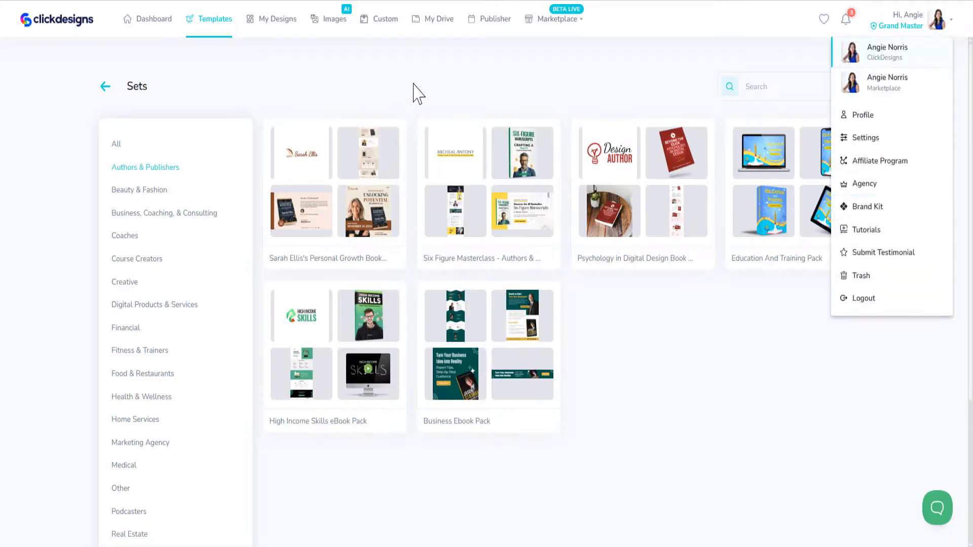
pyautogui.click(558, 19)
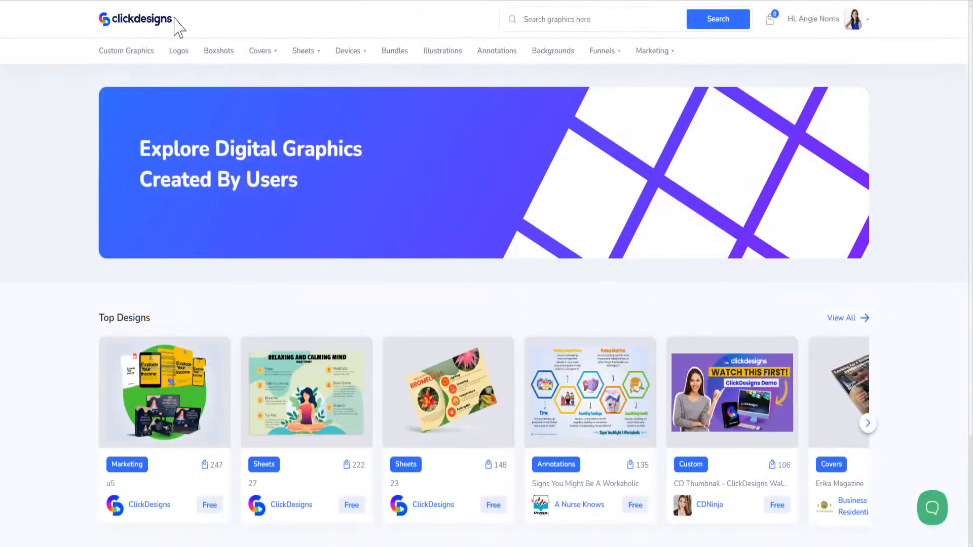
# - Switch from the Marketplace back to the ClickDesigns Dashboard and bring the Yoga Body & Mind designs into view
pyautogui.click(127, 29)
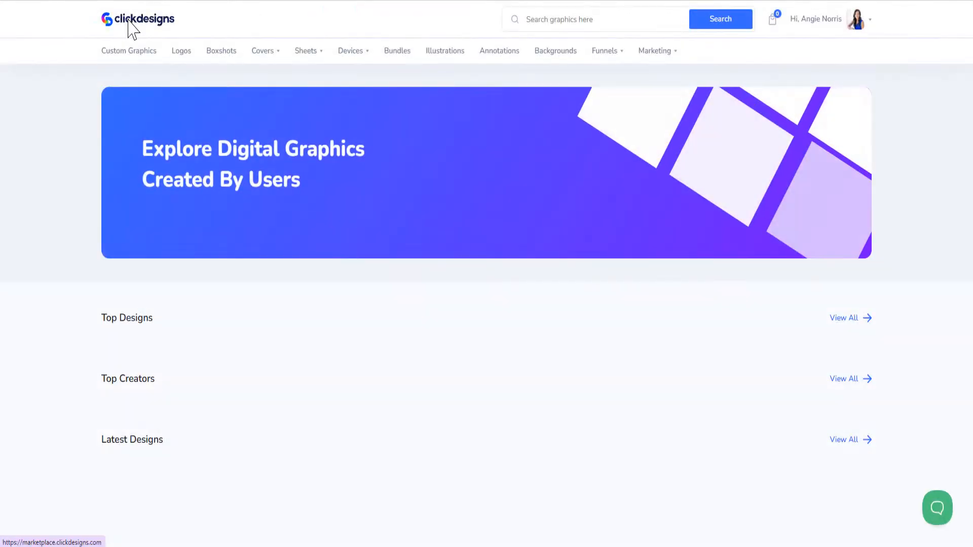
pyautogui.click(853, 20)
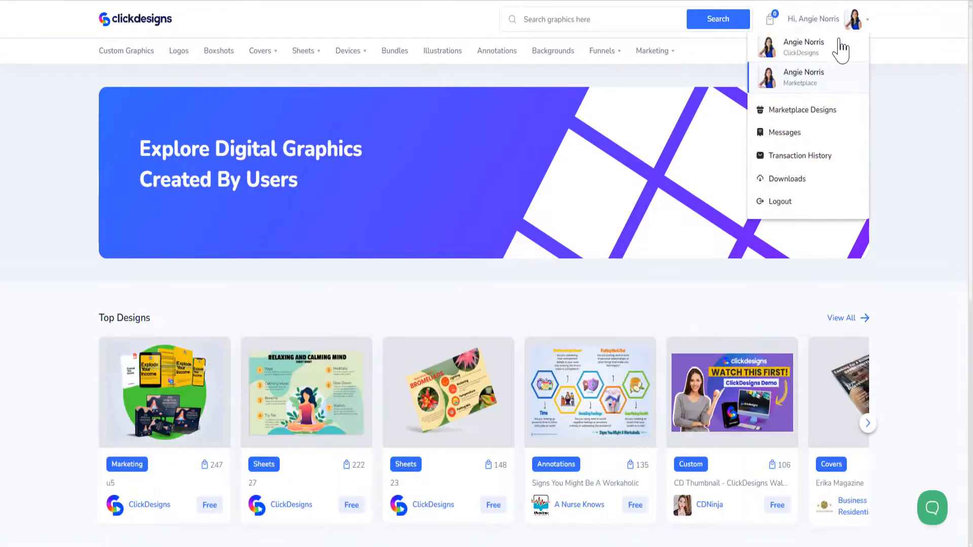
pyautogui.click(820, 50)
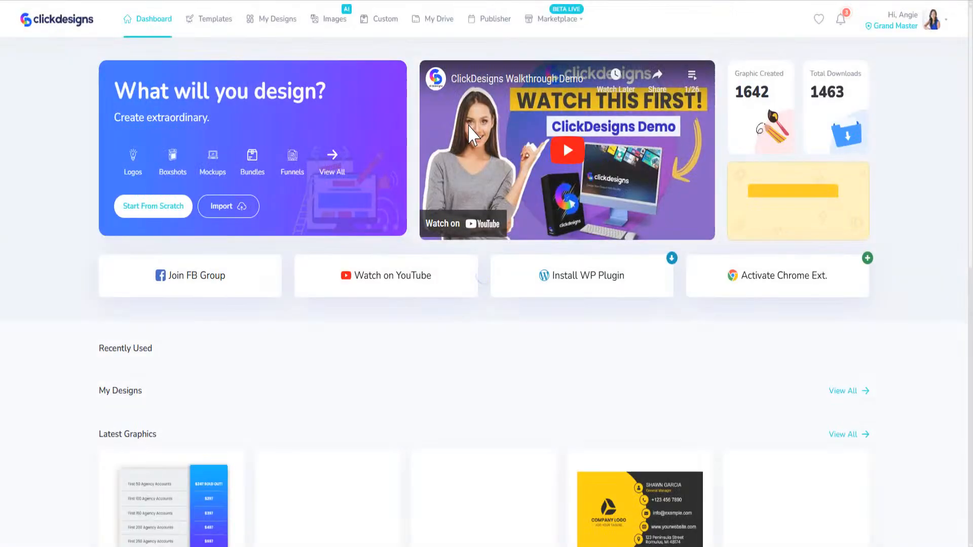
pyautogui.scroll(-2, 348, 267)
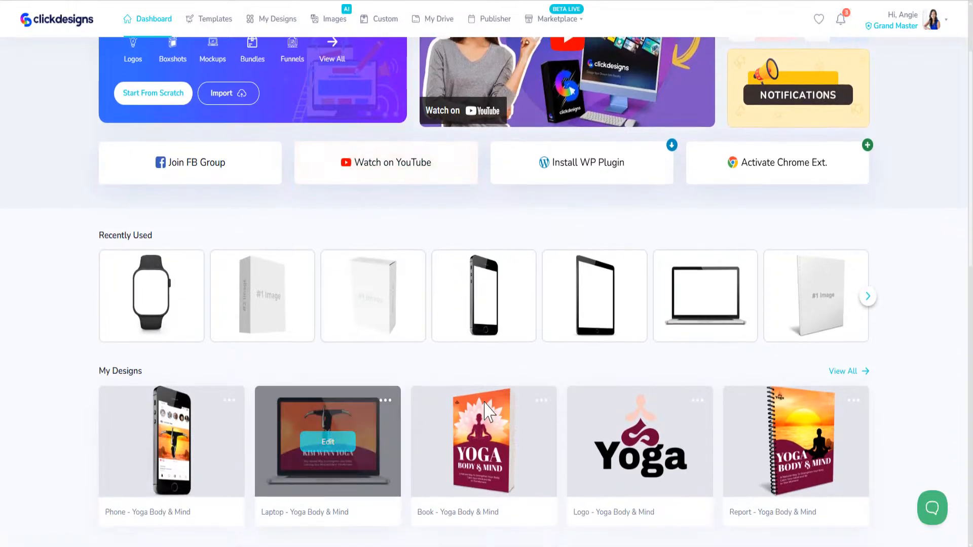
pyautogui.scroll(-5, 339, 408)
pyautogui.scroll(2, 289, 319)
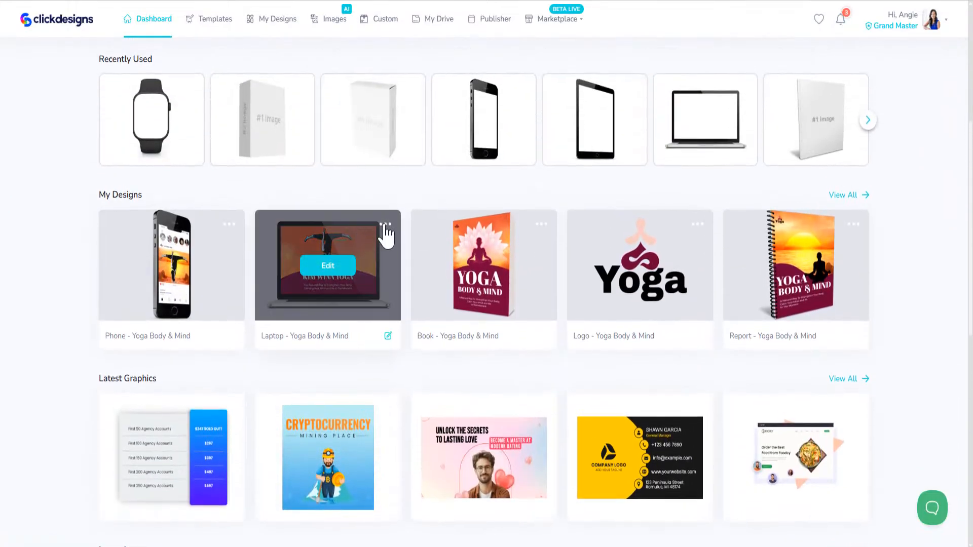
# - Attach the affiliate link to the Laptop - Yoga Body & Mind design's private share link
pyautogui.click(383, 226)
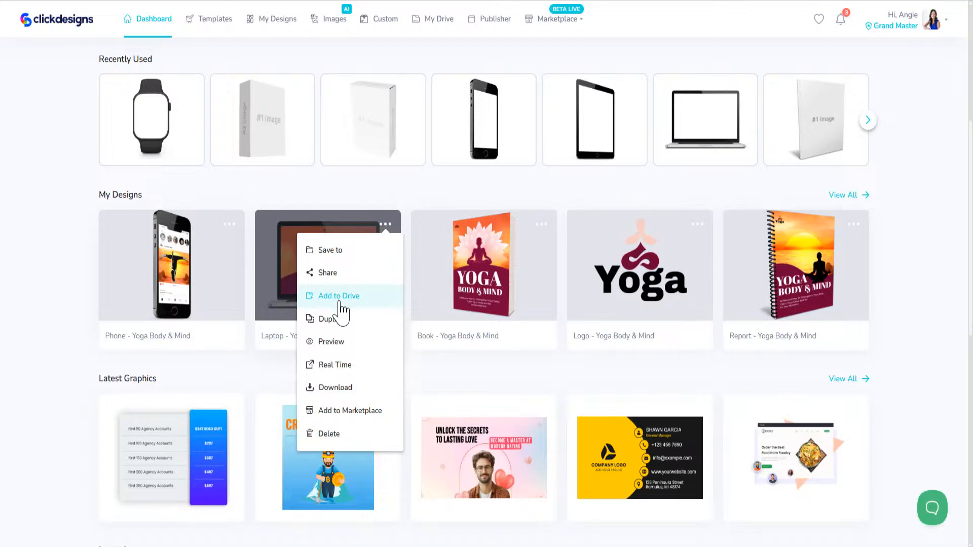
pyautogui.click(329, 275)
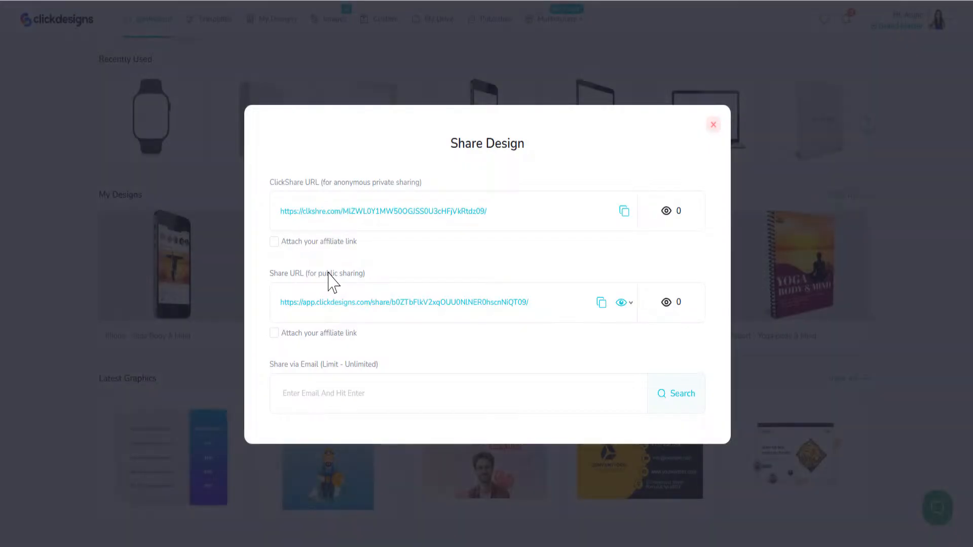
pyautogui.click(275, 242)
pyautogui.click(715, 127)
pyautogui.moveTo(318, 274)
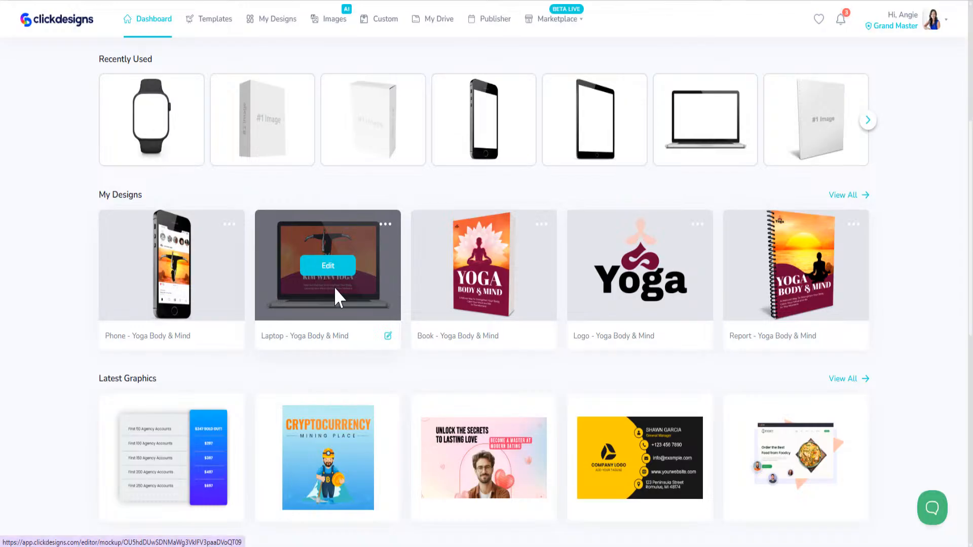
# - Open the Laptop design in the editor and enable a watermark on its PNG, 96 DPI export
pyautogui.click(330, 266)
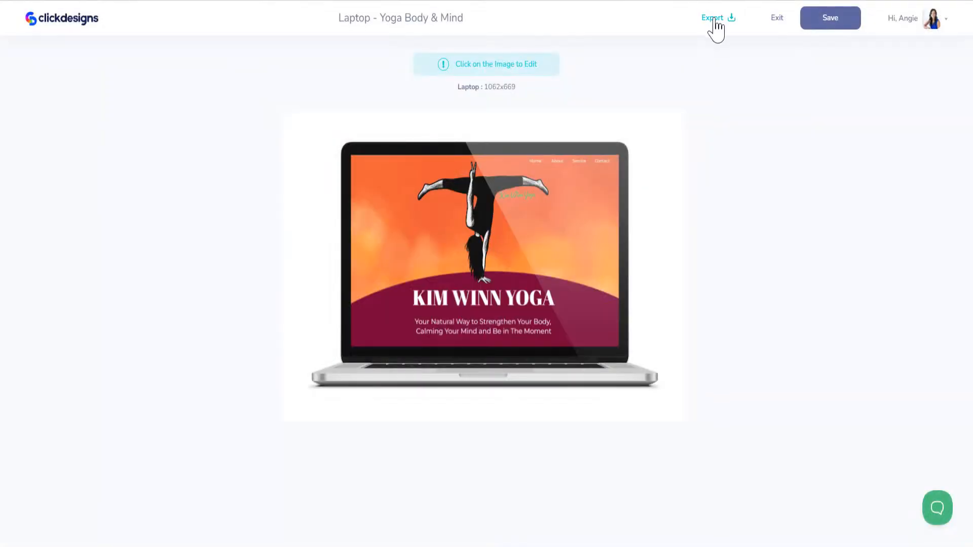
pyautogui.click(715, 19)
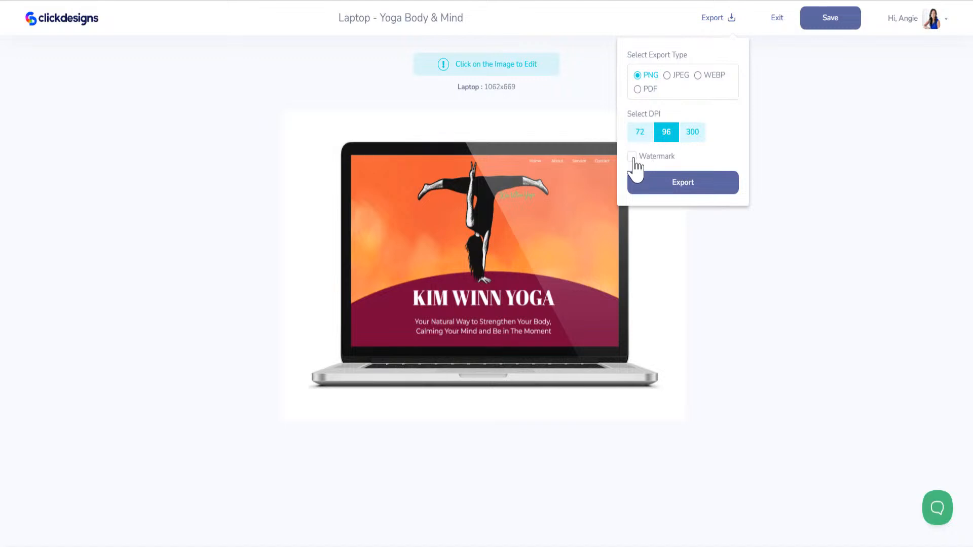
pyautogui.click(632, 159)
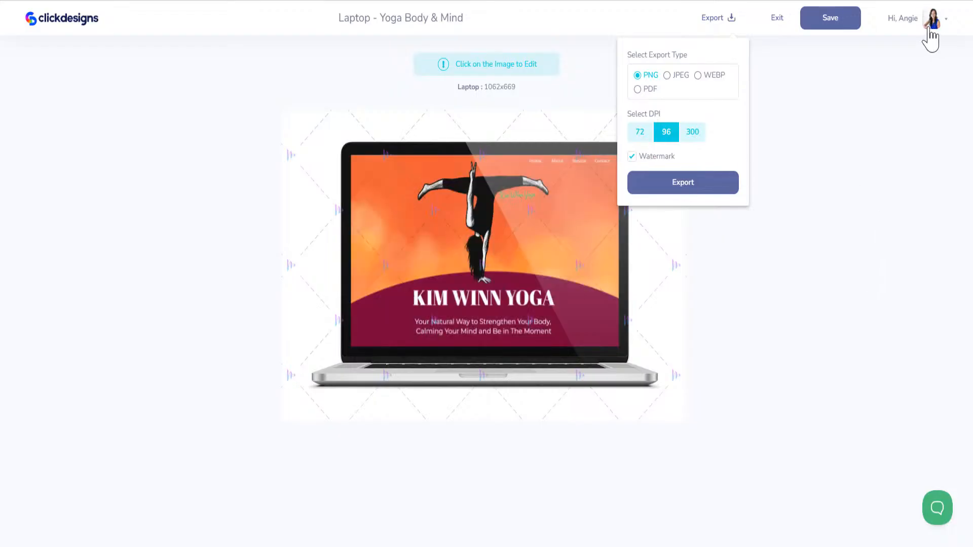
pyautogui.click(784, 103)
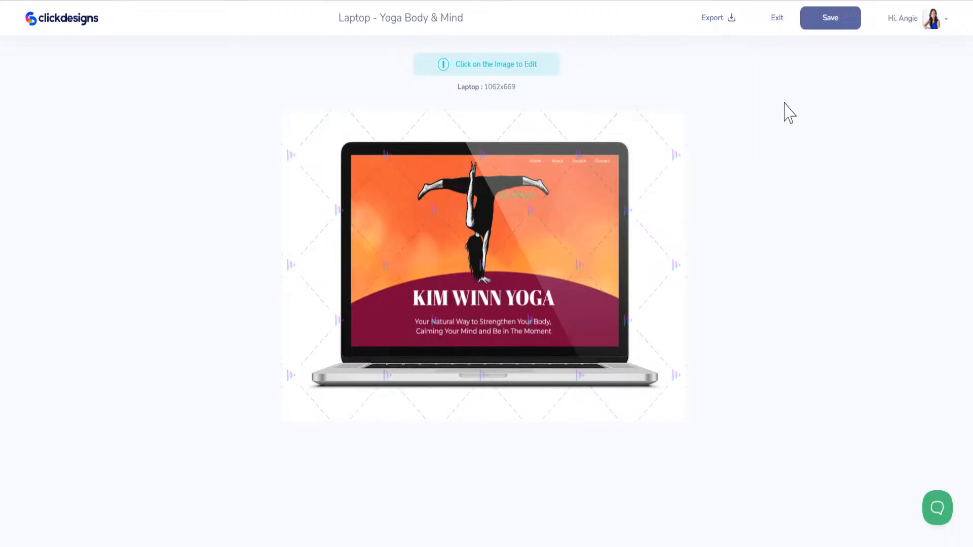